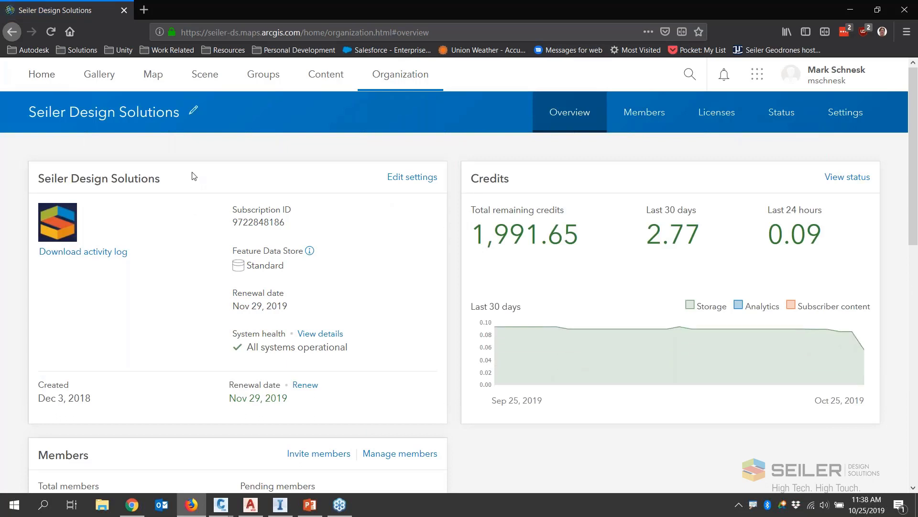
# - Open the organization's Content page and look over its folders and filters
pyautogui.click(319, 77)
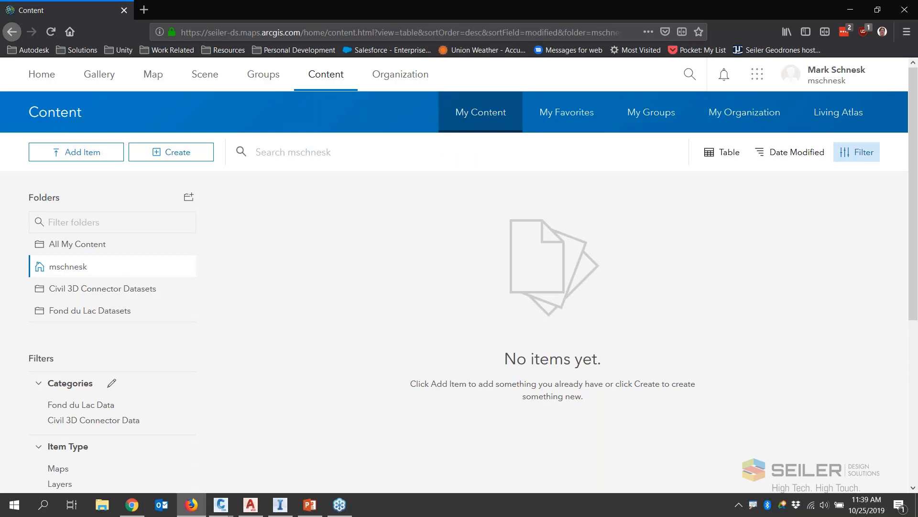
pyautogui.scroll(-3, 75, 118)
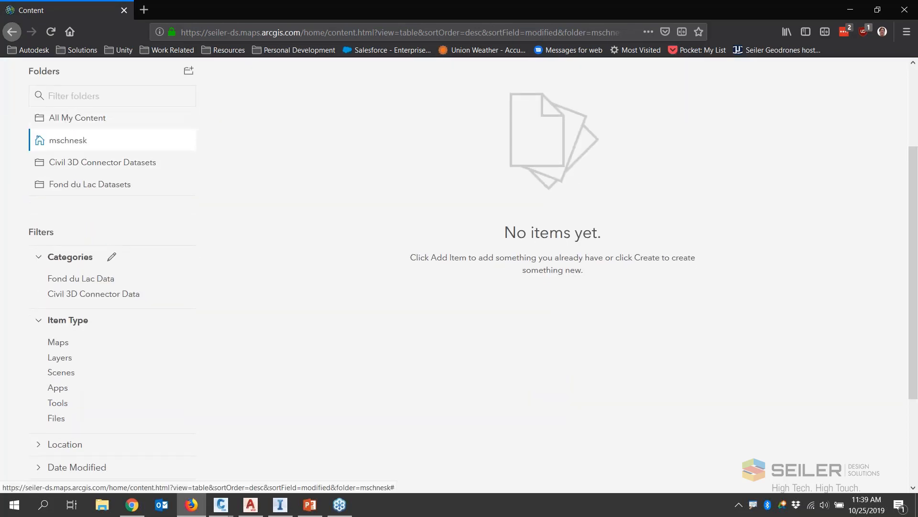
pyautogui.scroll(3, 414, 257)
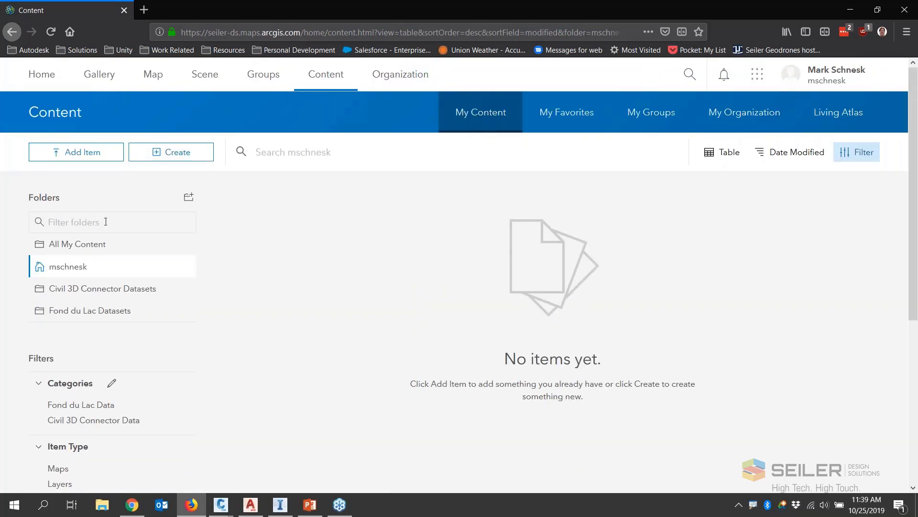
# - Show All My Content and look through the listed items and their types, such as hosted feature layers, shapefiles and file geodatabases
pyautogui.click(78, 251)
pyautogui.scroll(-5, 301, 126)
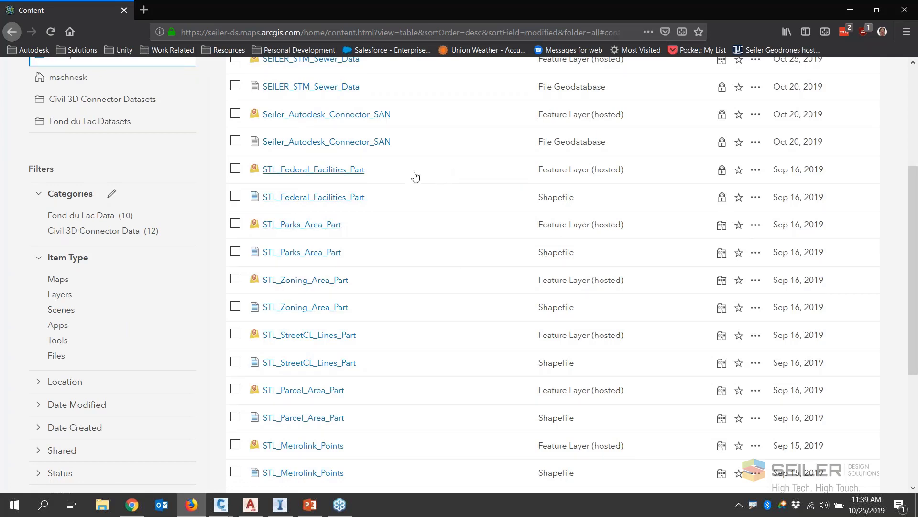
pyautogui.moveTo(563, 178)
pyautogui.scroll(-3, 523, 297)
pyautogui.scroll(8, 603, 407)
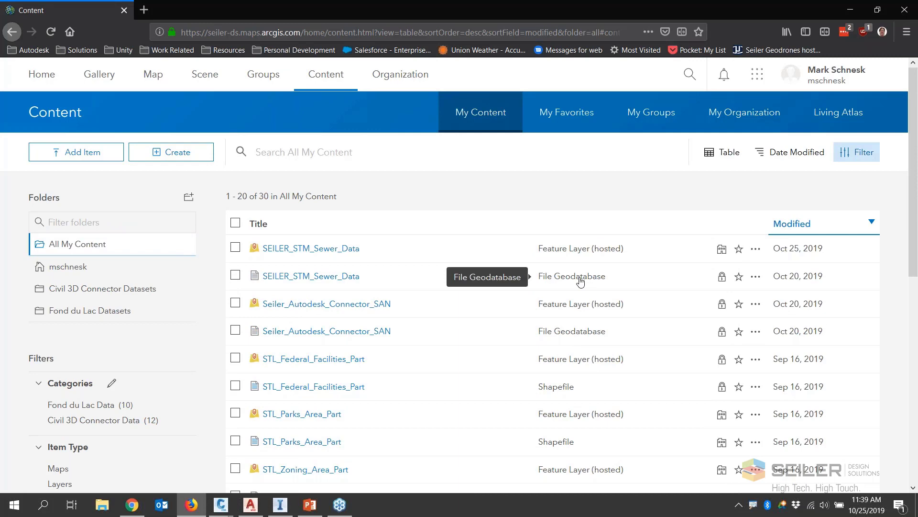
pyautogui.scroll(-3, 369, 224)
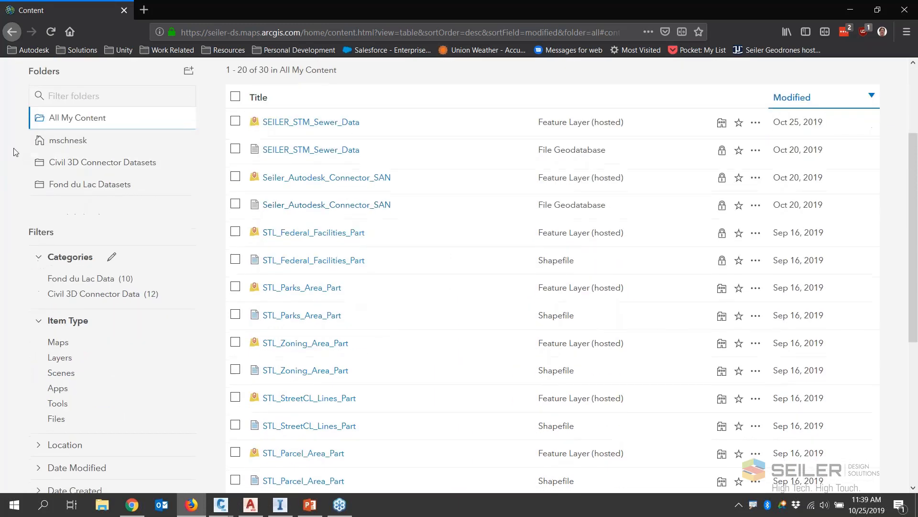
# - Compare the contents of the Civil 3D Connector Datasets and Fond du Lac Datasets folders, finishing in Civil 3D Connector Datasets
pyautogui.click(72, 164)
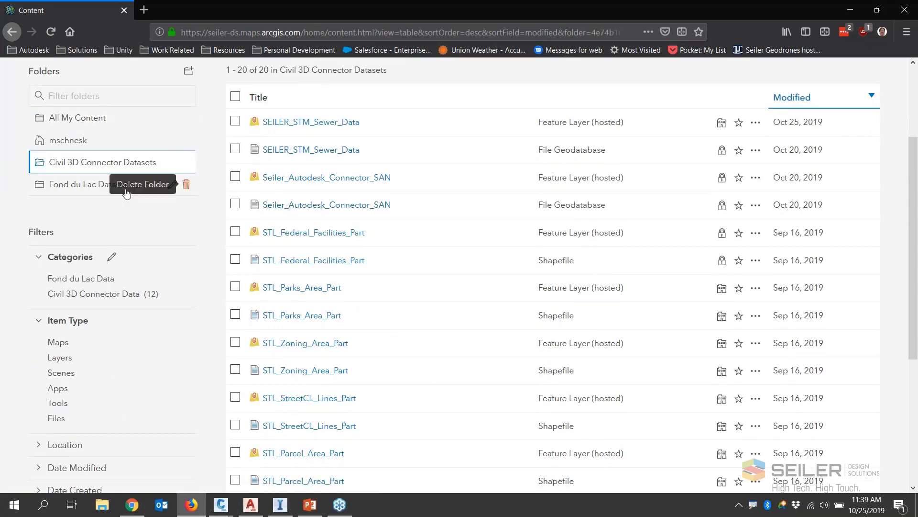
pyautogui.click(69, 123)
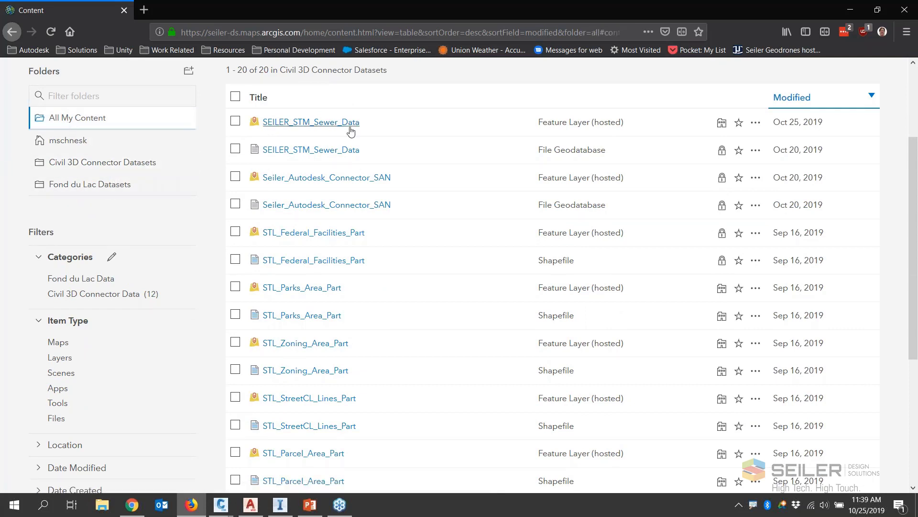
pyautogui.click(67, 172)
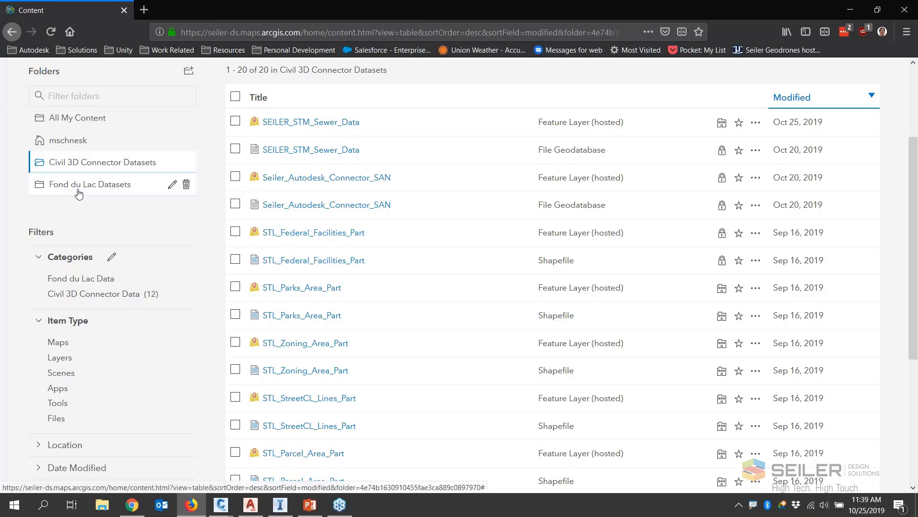
pyautogui.click(79, 192)
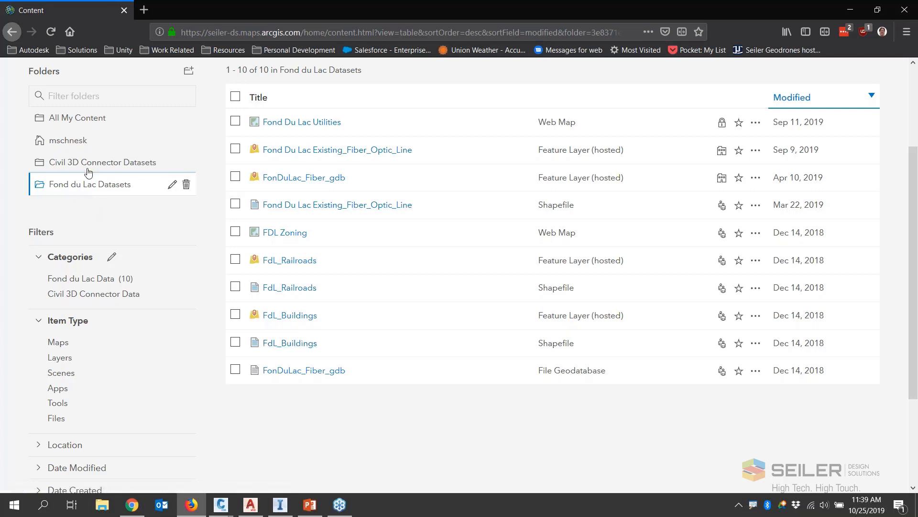
pyautogui.click(117, 165)
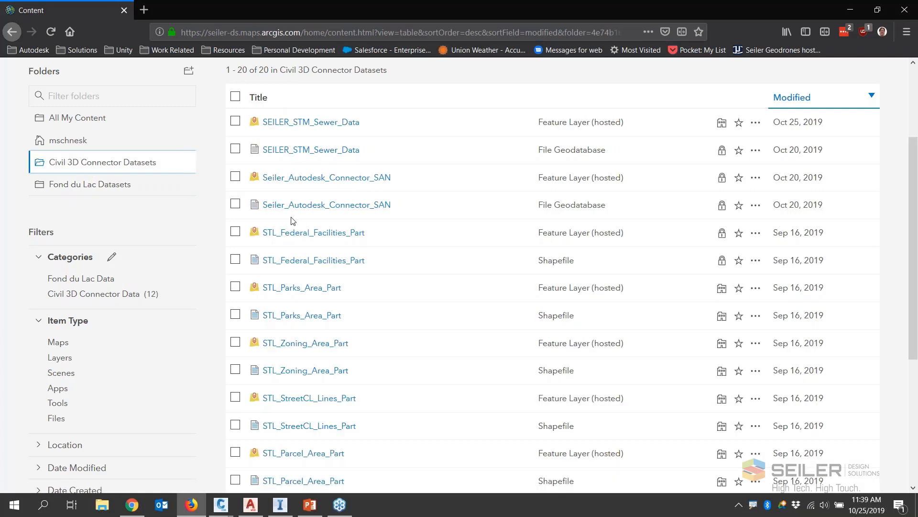
# - Filter the folder's items by the Fond du Lac Data category, and switch the filter to Civil 3D Connector Data
pyautogui.scroll(-3, 123, 207)
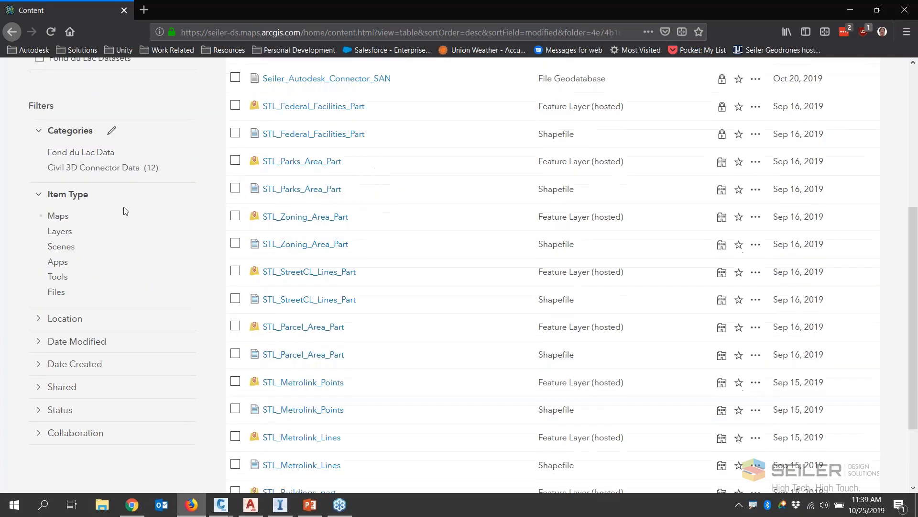
pyautogui.click(93, 159)
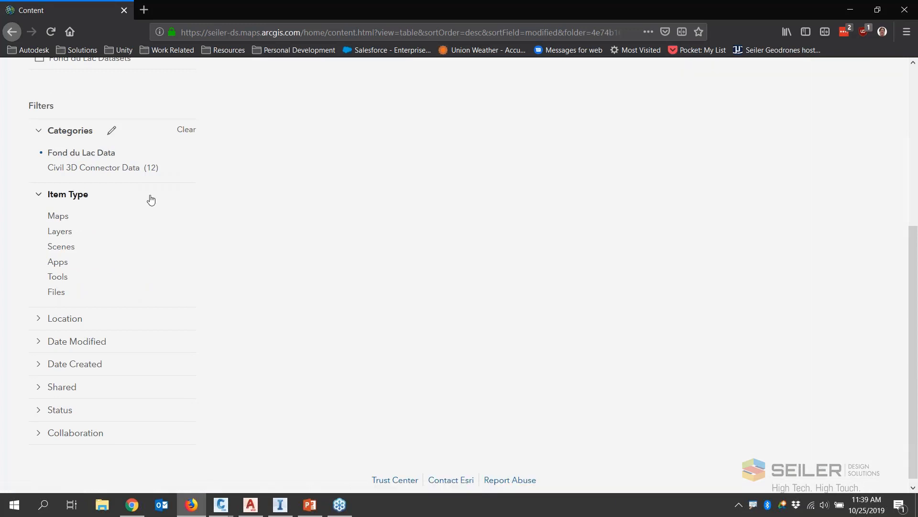
pyautogui.click(109, 168)
pyautogui.scroll(3, 155, 201)
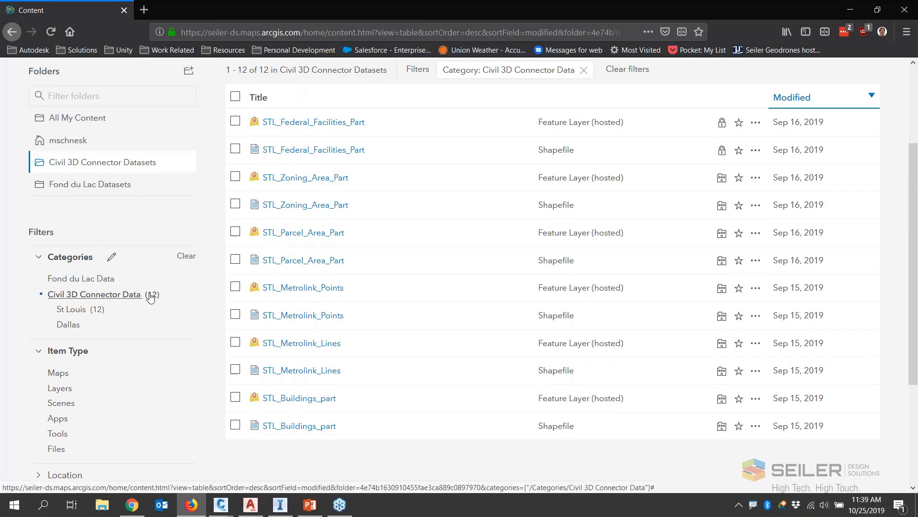
# - Narrow the category filter to St Louis and view its Parcels and Blocks, Buildings, and Zoning and Land USe subcategories in turn
pyautogui.click(70, 312)
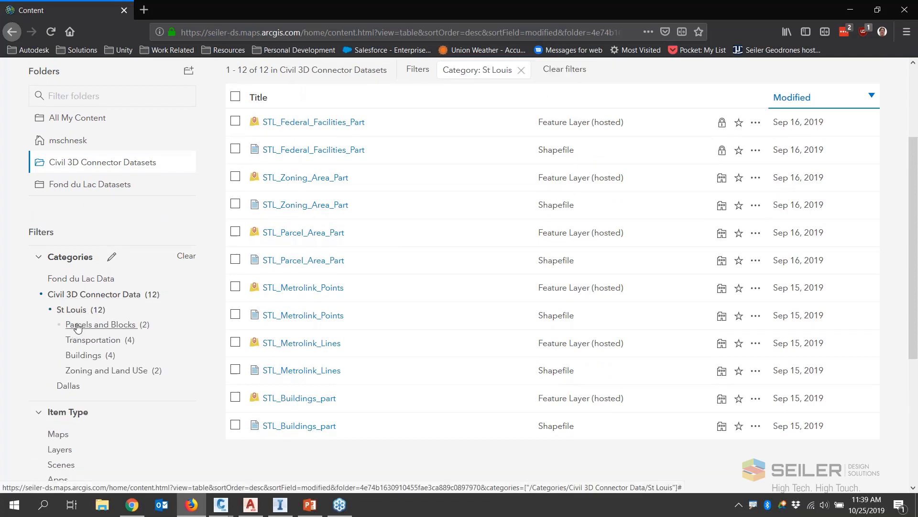
pyautogui.click(82, 326)
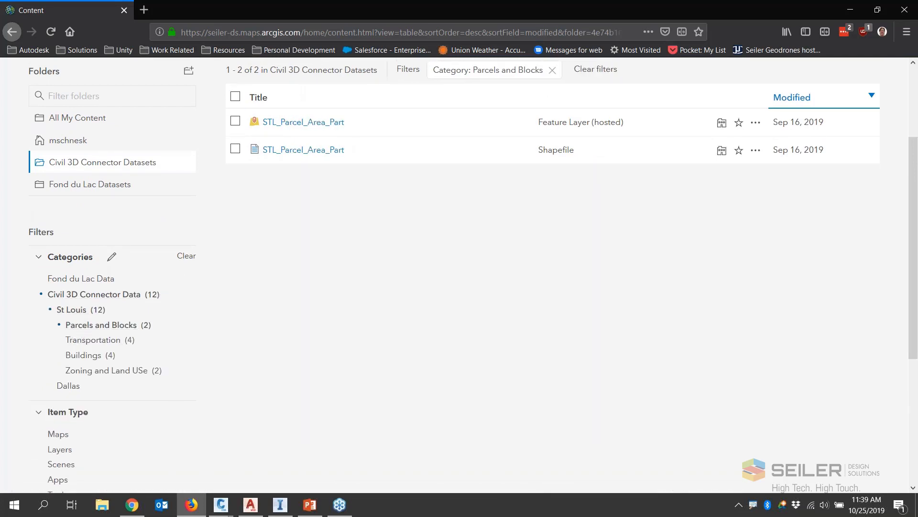
pyautogui.click(79, 355)
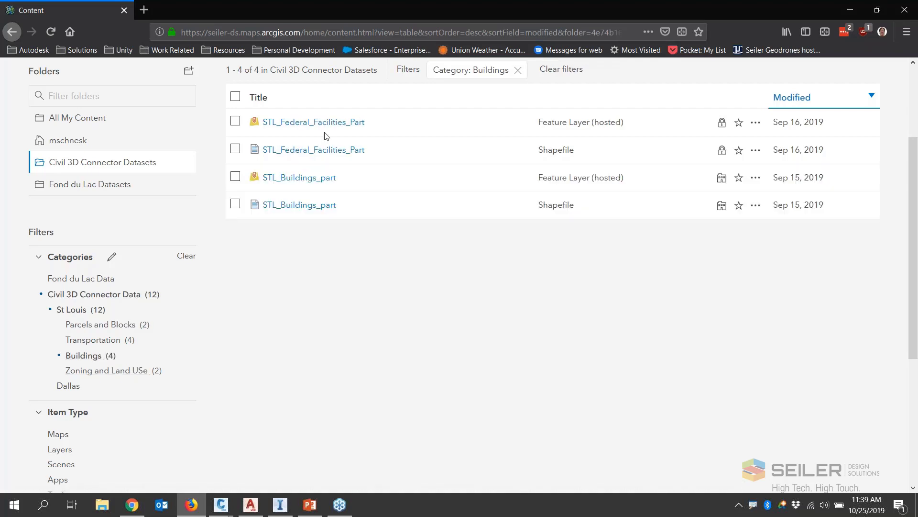
pyautogui.scroll(-4, 121, 274)
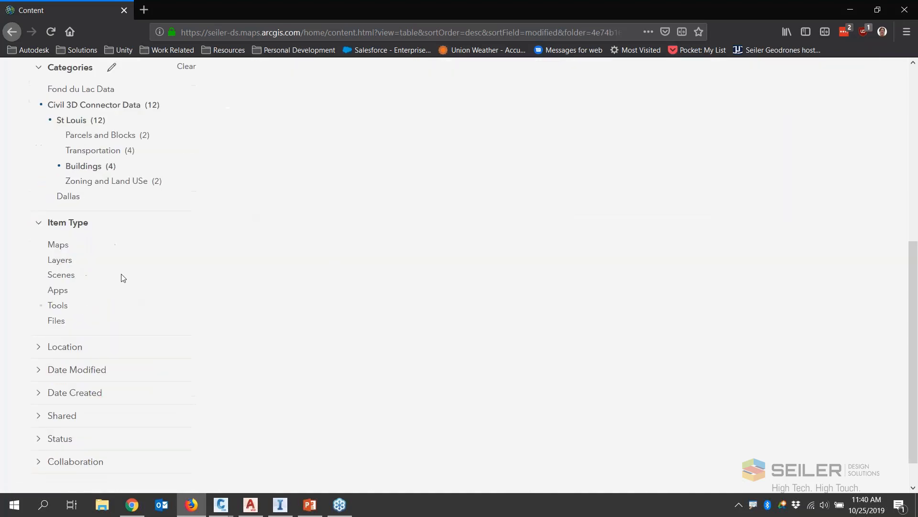
pyautogui.click(99, 182)
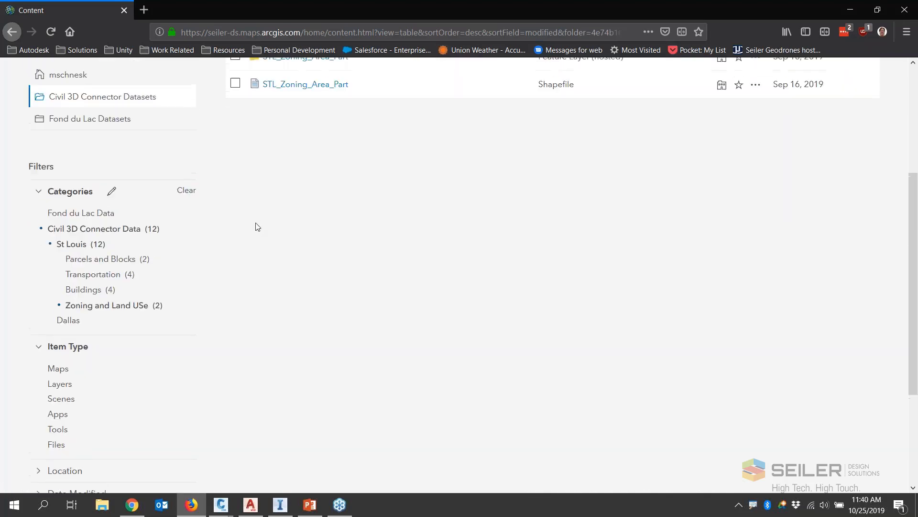
# - Switch the category filter to Dallas and narrow it to the Pipe Networks subcategory
pyautogui.scroll(3, 256, 225)
pyautogui.click(74, 327)
pyautogui.scroll(3, 329, 242)
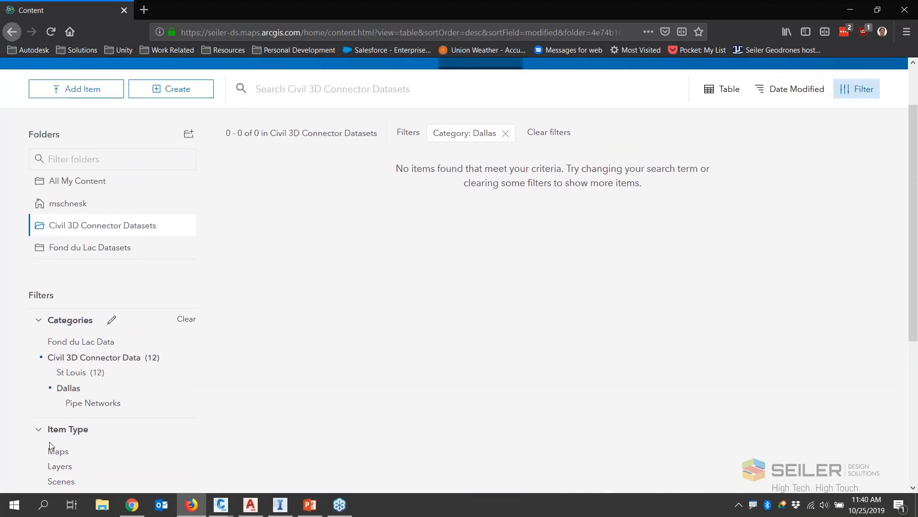
pyautogui.click(91, 403)
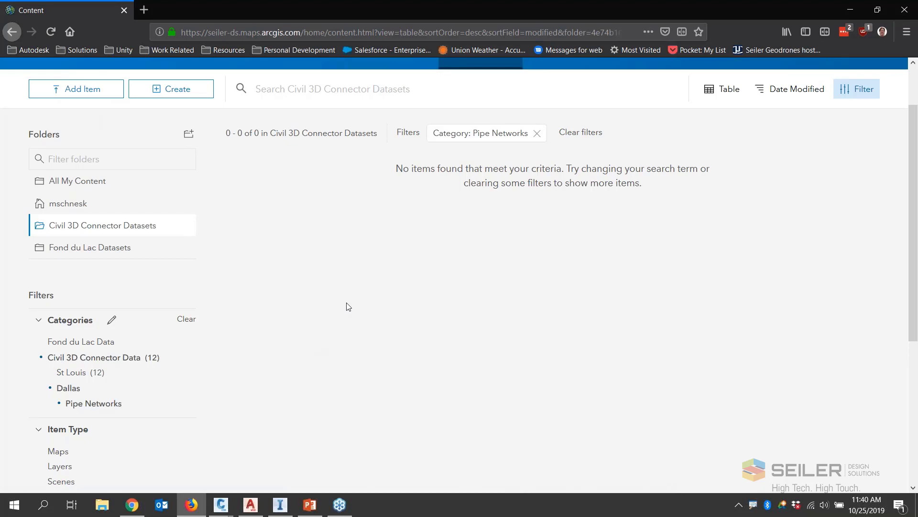
# - Clear the category filter and look over the full Civil 3D Connector Datasets list and the remaining filter groups
pyautogui.click(69, 404)
pyautogui.scroll(-5, 210, 299)
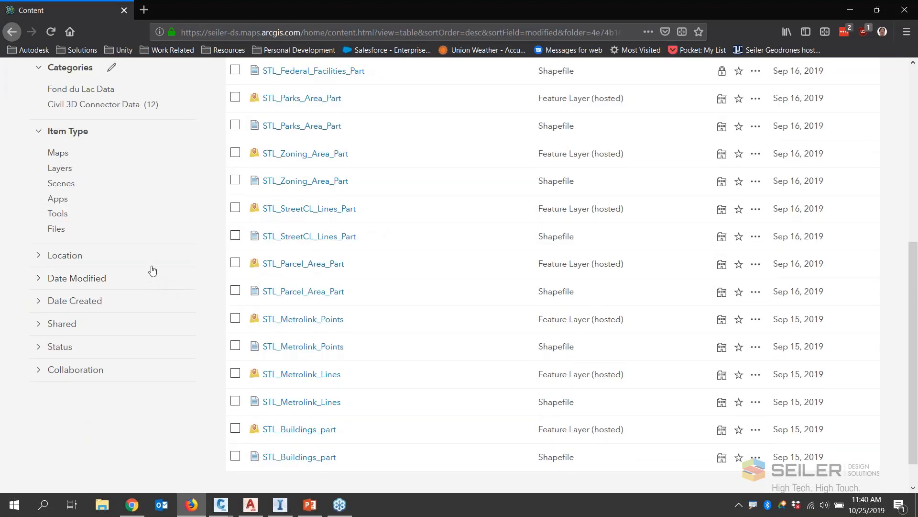
pyautogui.scroll(5, 164, 277)
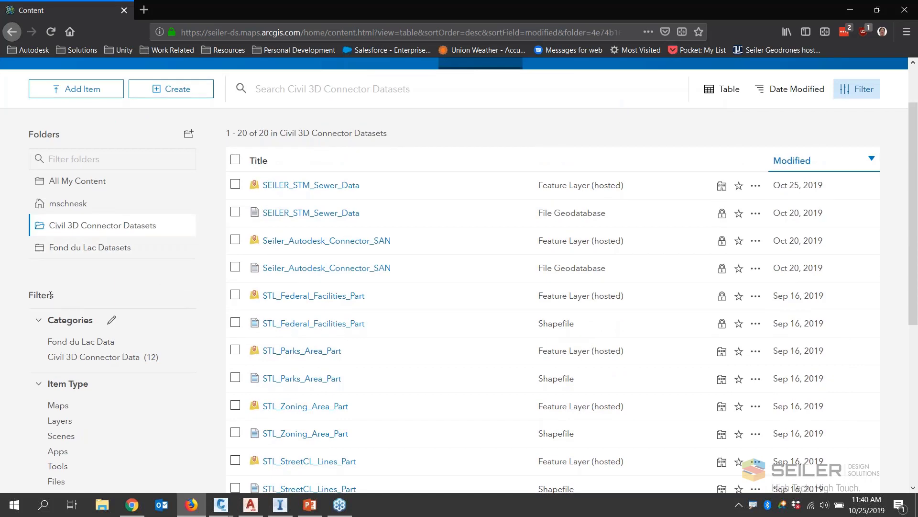
pyautogui.scroll(2, 117, 315)
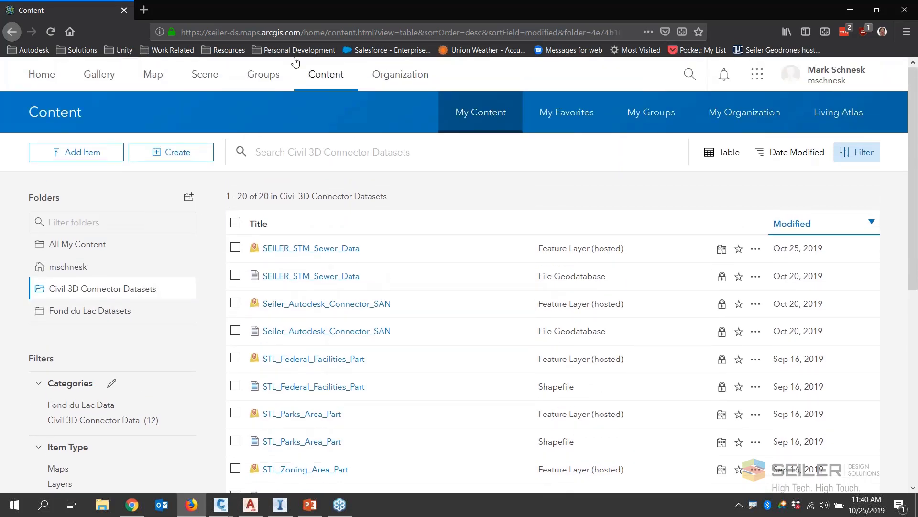
# - Open My Favorites and browse the favorited layers, including Landuse, 24k Hydro Waterbodies and Watersheds
pyautogui.click(556, 122)
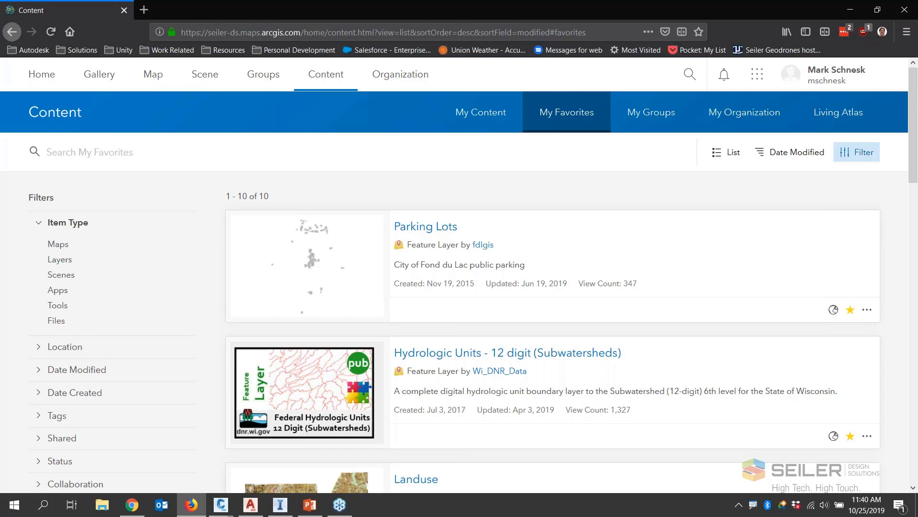
pyautogui.scroll(-6, 524, 245)
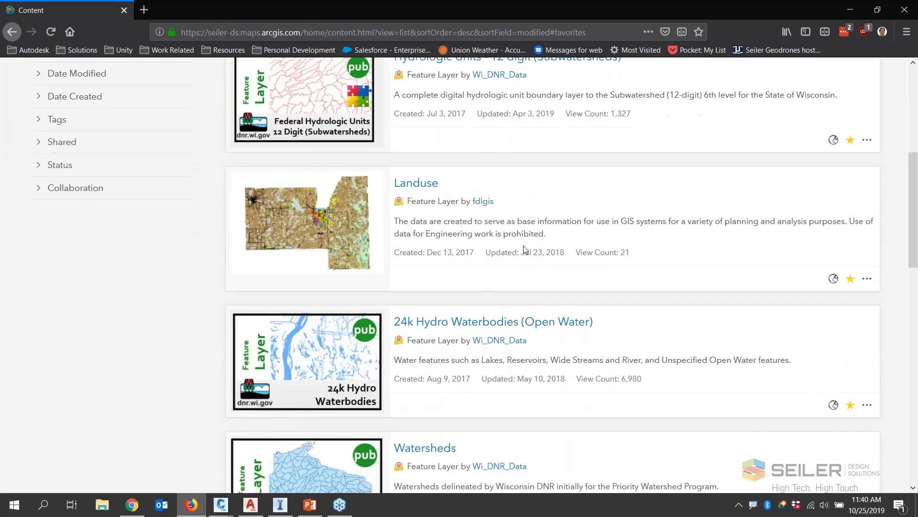
pyautogui.scroll(-3, 523, 245)
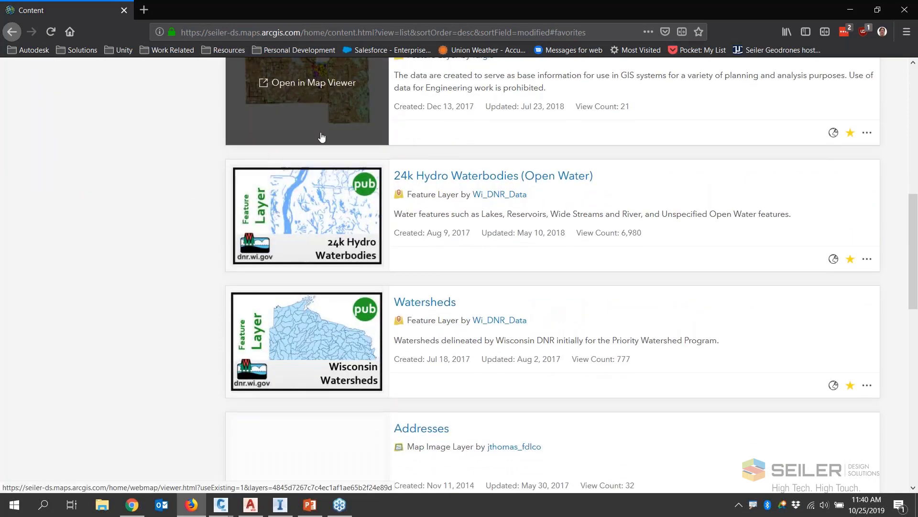
pyautogui.scroll(1, 330, 139)
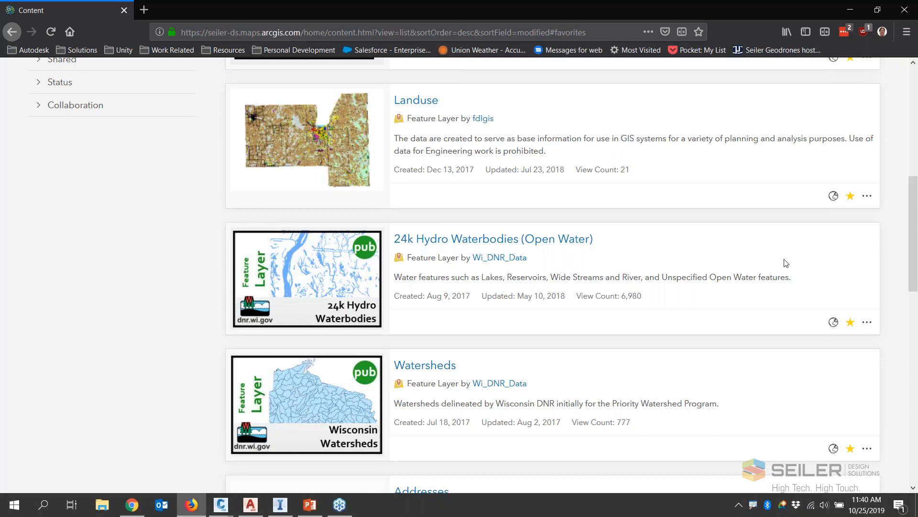
pyautogui.scroll(4, 683, 376)
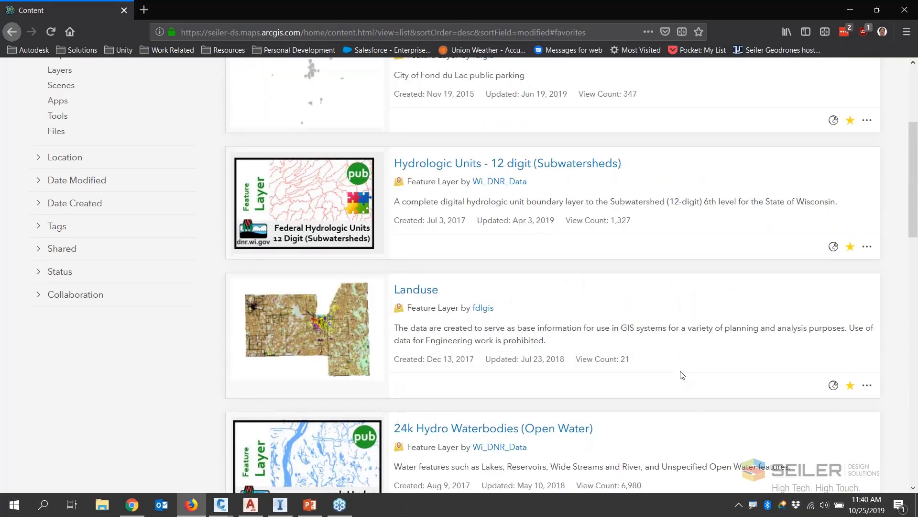
pyautogui.scroll(3, 683, 375)
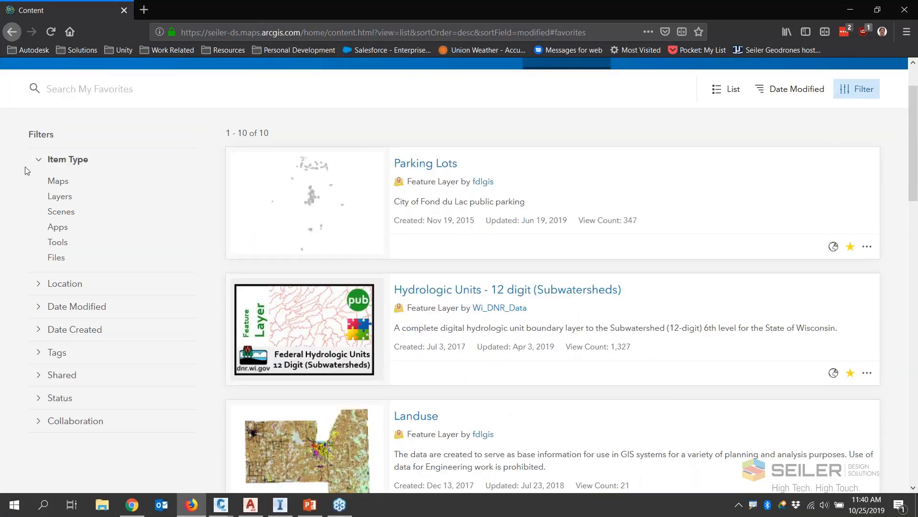
# - View the My Groups content, and open the Living Atlas to browse its maps, categories and regions
pyautogui.scroll(2, 26, 171)
pyautogui.click(641, 108)
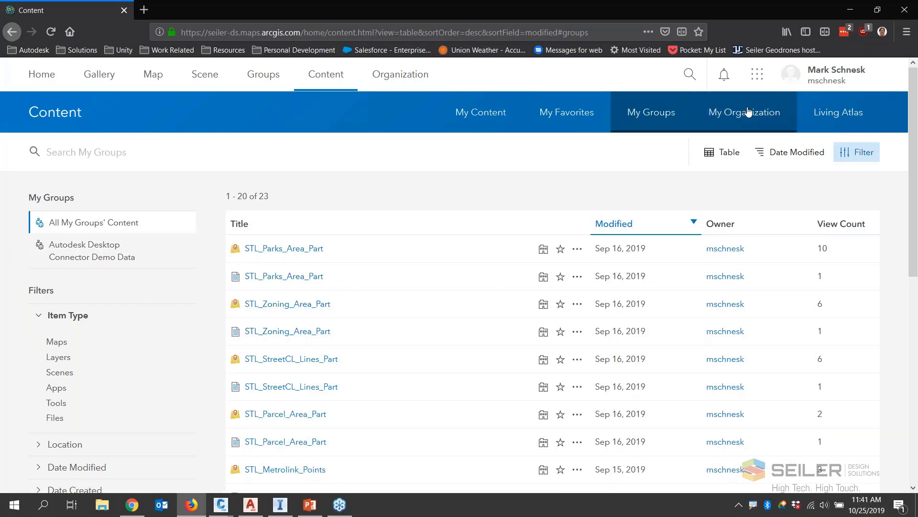
pyautogui.click(837, 117)
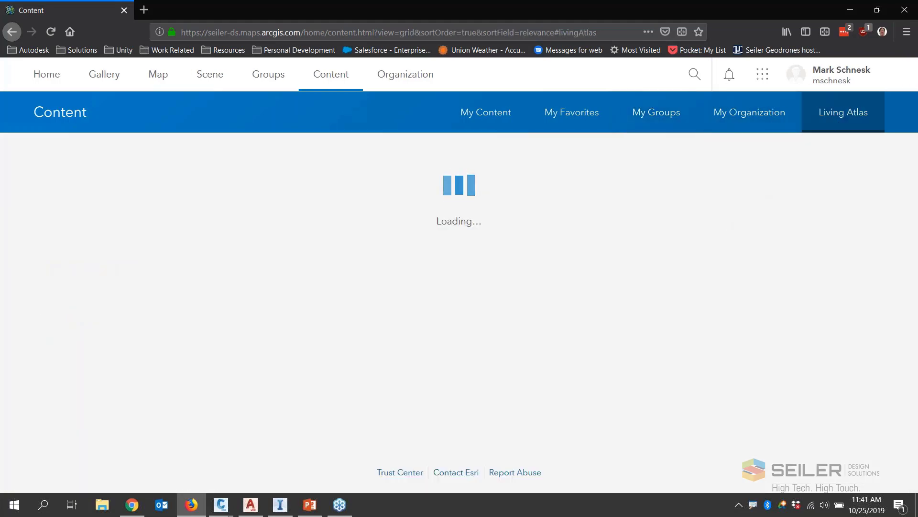
pyautogui.scroll(-3, 467, 324)
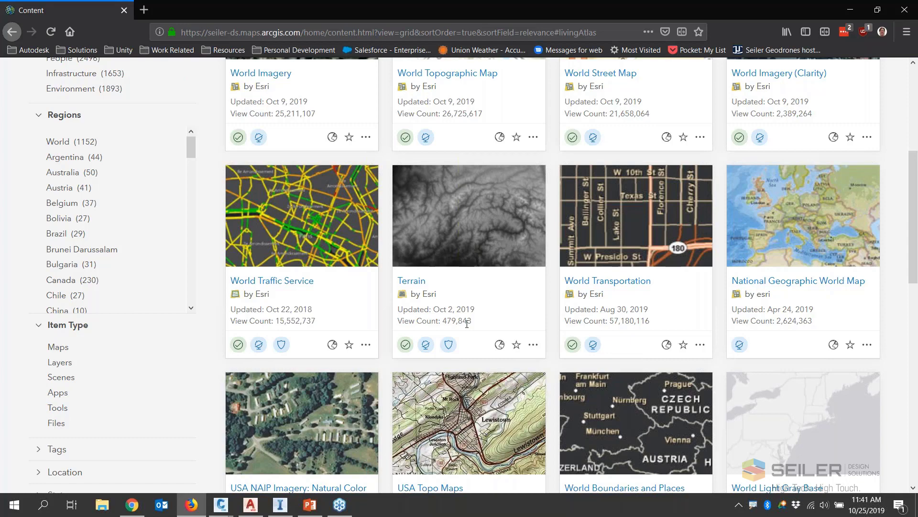
pyautogui.scroll(-4, 61, 200)
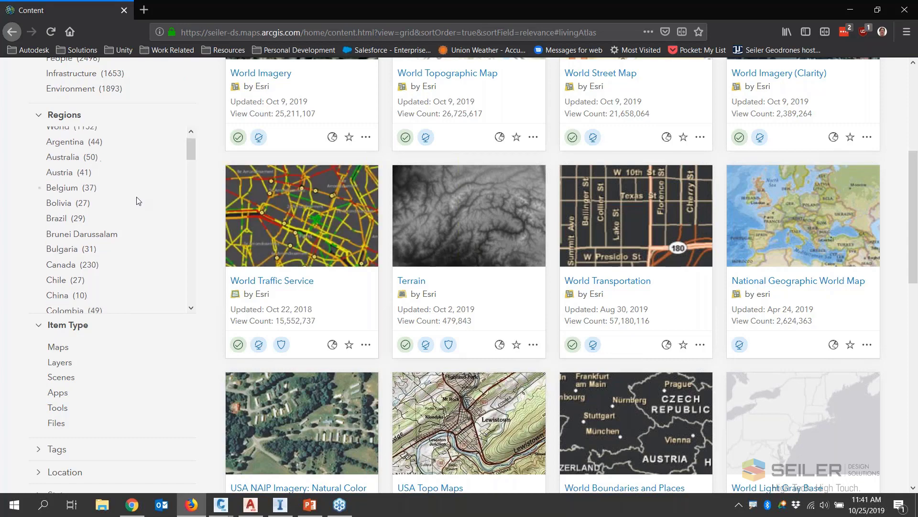
pyautogui.scroll(3, 724, 233)
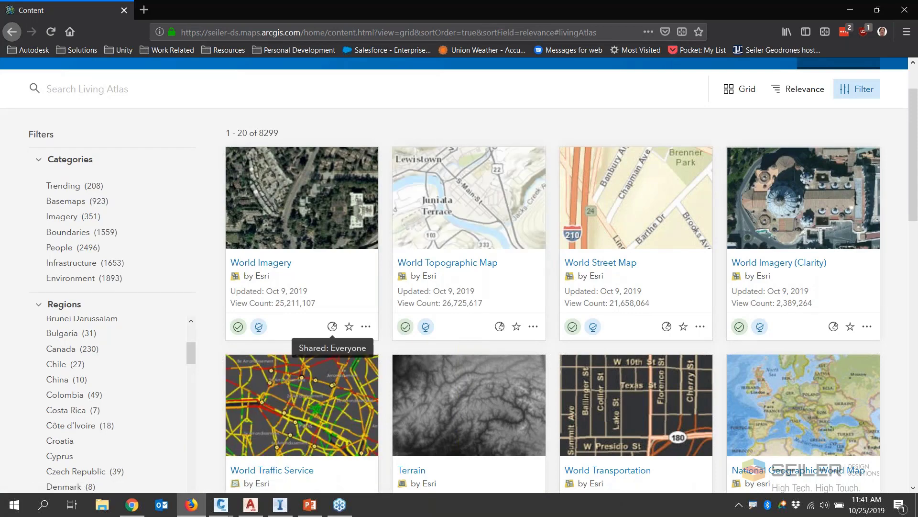
# - Browse the Living Atlas items and open the details of the USA Topo Maps tile layer
pyautogui.scroll(-7, 371, 285)
pyautogui.scroll(2, 371, 284)
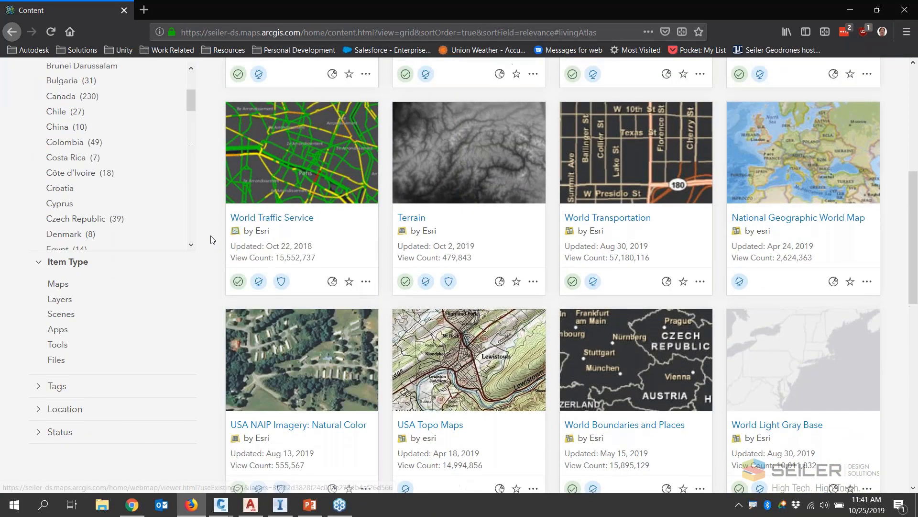
pyautogui.scroll(-5, 605, 319)
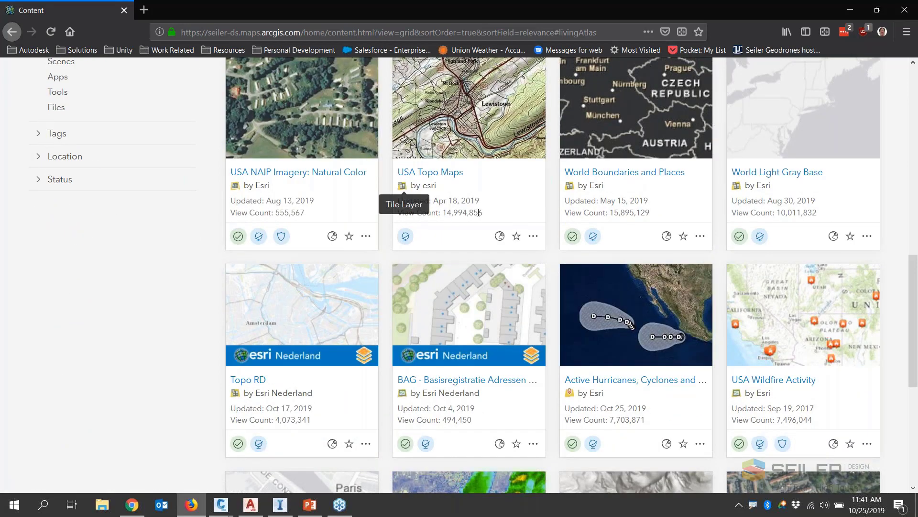
pyautogui.click(433, 172)
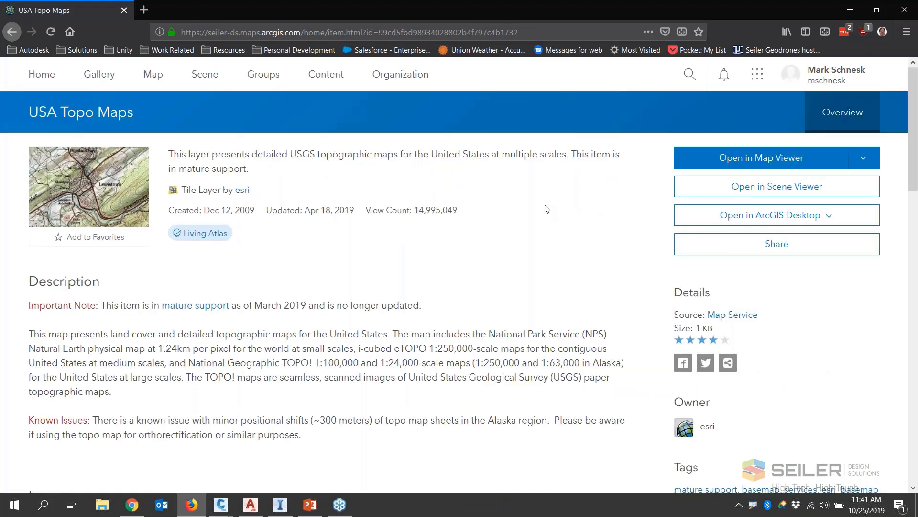
# - Open USA Topo Maps in Map Viewer and examine its topography in the central United States close up
pyautogui.click(749, 153)
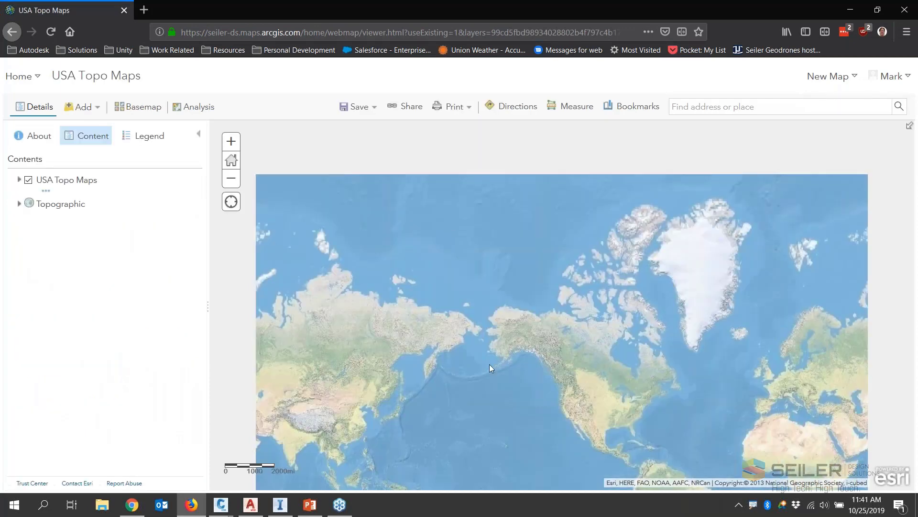
pyautogui.scroll(-4, 619, 437)
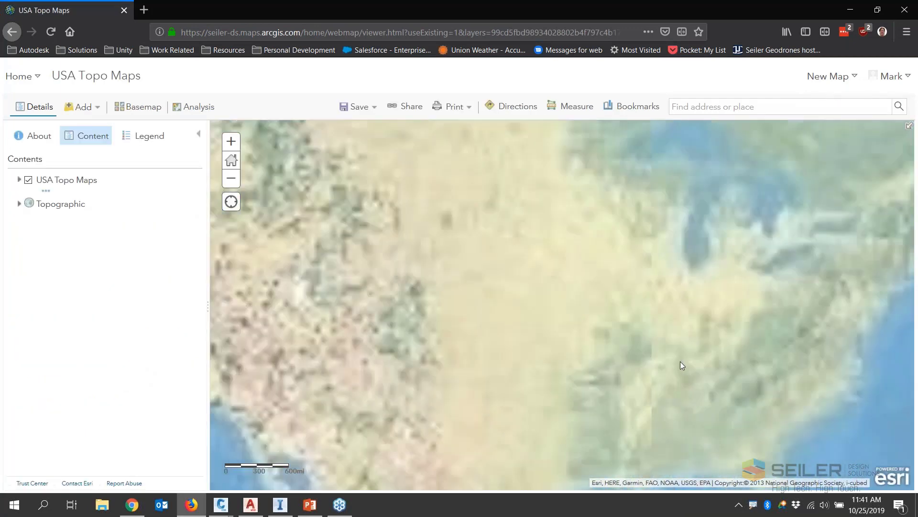
pyautogui.scroll(4, 759, 392)
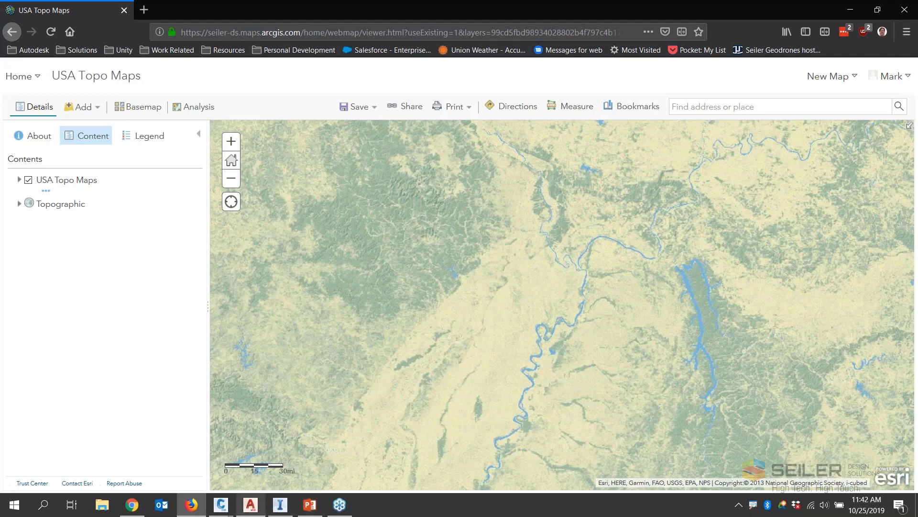
# - Switch to AutoCAD Map 3D, review the provider list in Data Connect, including the ArcGIS Online, MySQL and Oracle connections, and close it
pyautogui.click(258, 511)
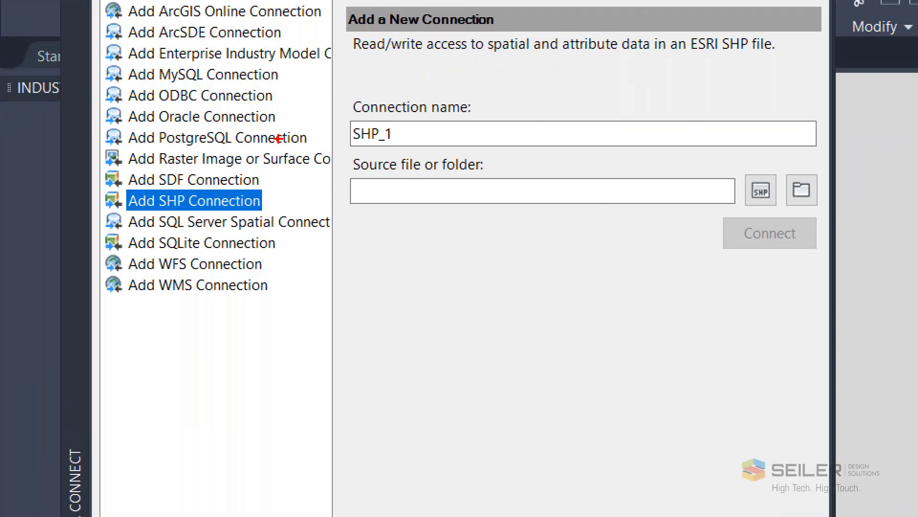
pyautogui.moveTo(257, 20)
pyautogui.mouseDown()
pyautogui.moveTo(38, 42)
pyautogui.moveTo(209, 27)
pyautogui.moveTo(197, 26)
pyautogui.mouseUp()
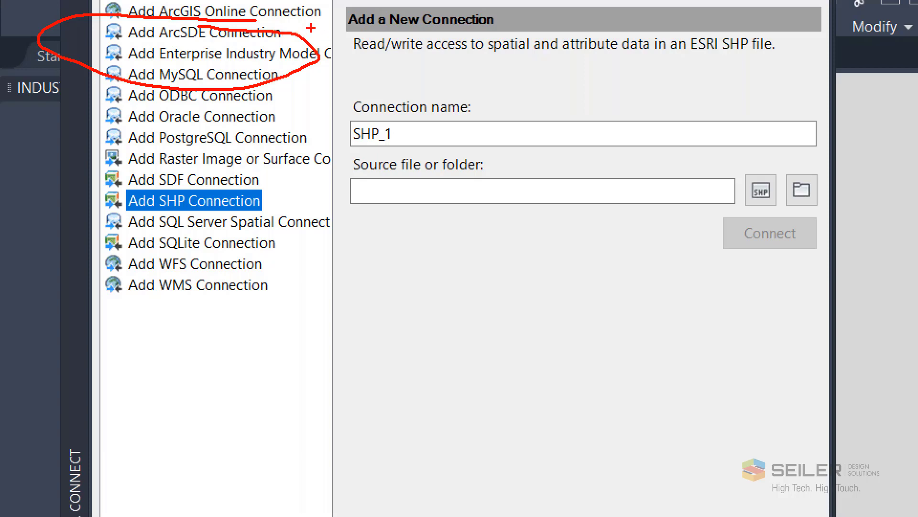
pyautogui.moveTo(312, 27)
pyautogui.mouseDown()
pyautogui.moveTo(289, 24)
pyautogui.moveTo(297, 32)
pyautogui.mouseUp()
pyautogui.moveTo(281, 72)
pyautogui.mouseDown()
pyautogui.moveTo(318, 69)
pyautogui.moveTo(320, 87)
pyautogui.mouseUp()
pyautogui.moveTo(277, 119); pyautogui.dragTo(311, 112)
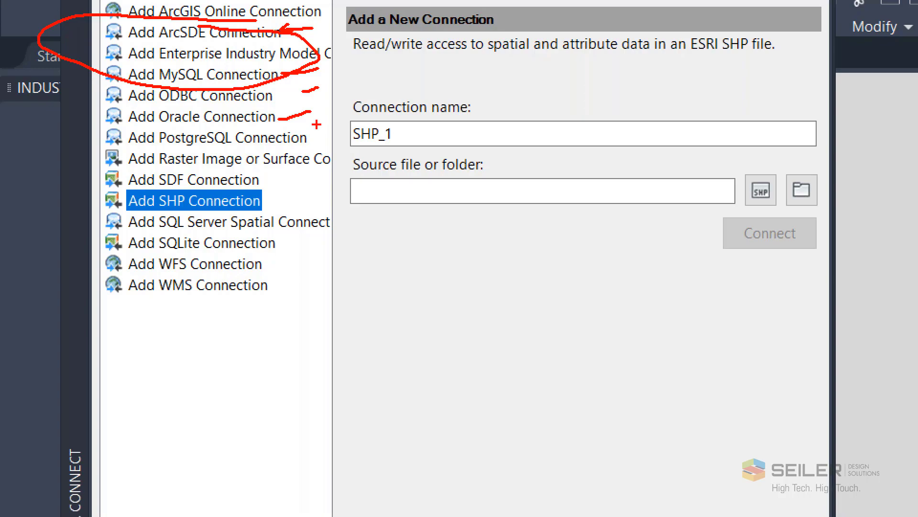
pyautogui.press('Escape')
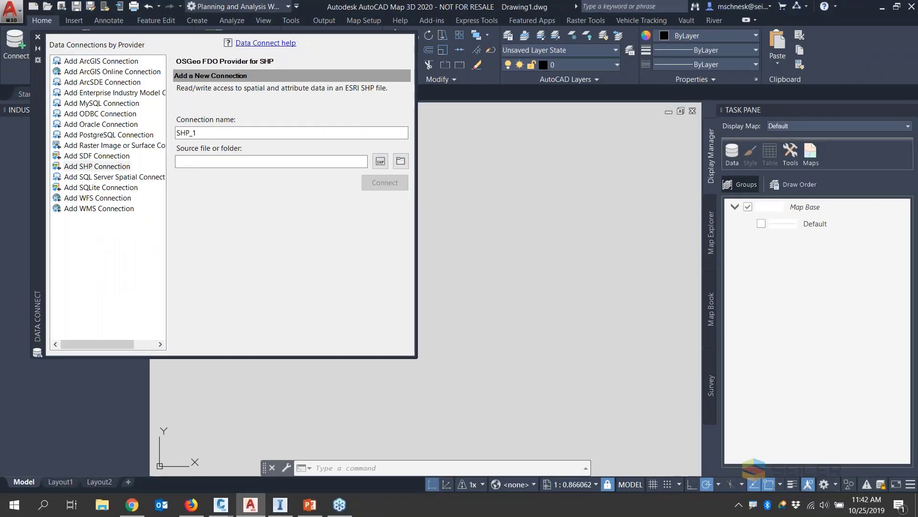
pyautogui.click(38, 37)
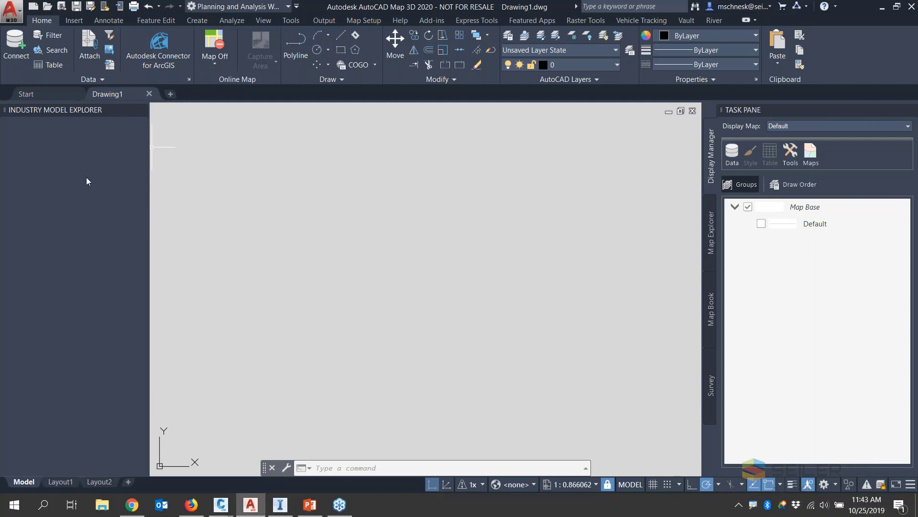
# - Assign the LL84 coordinate system to the drawing
pyautogui.click(364, 20)
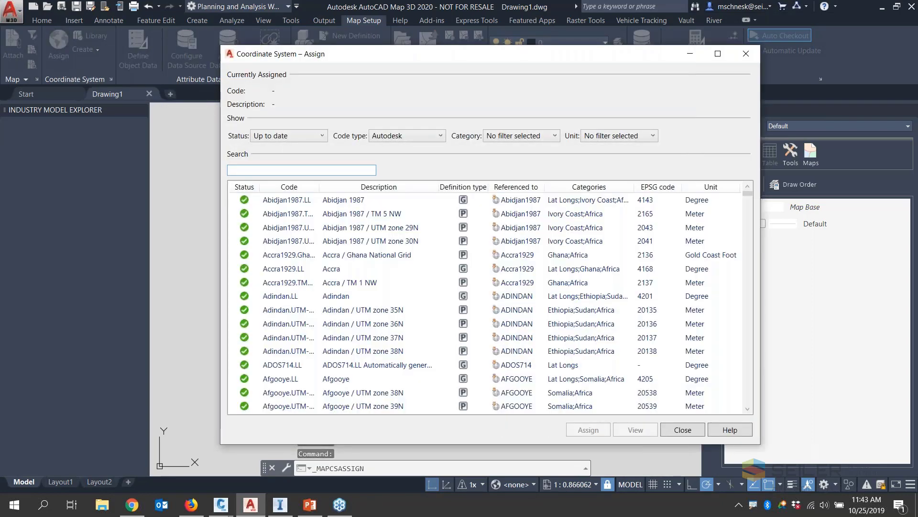
pyautogui.write('LL8')
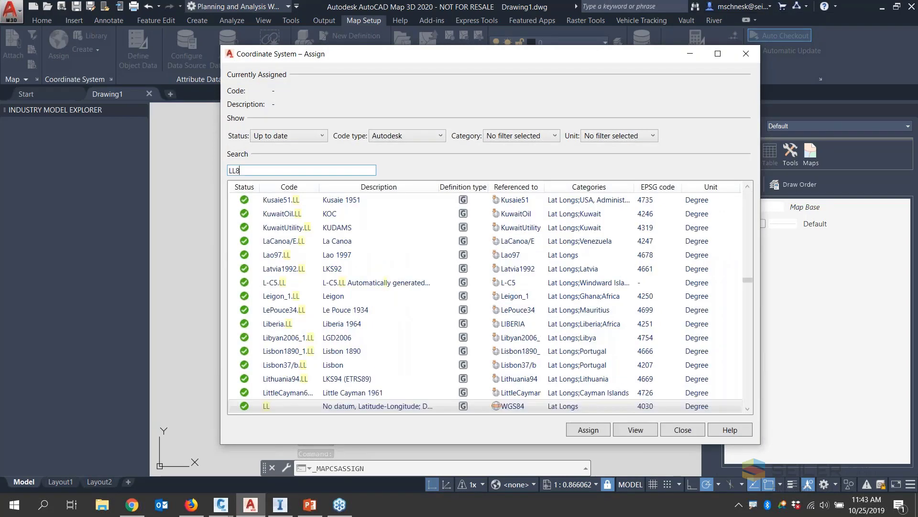
pyautogui.write('4')
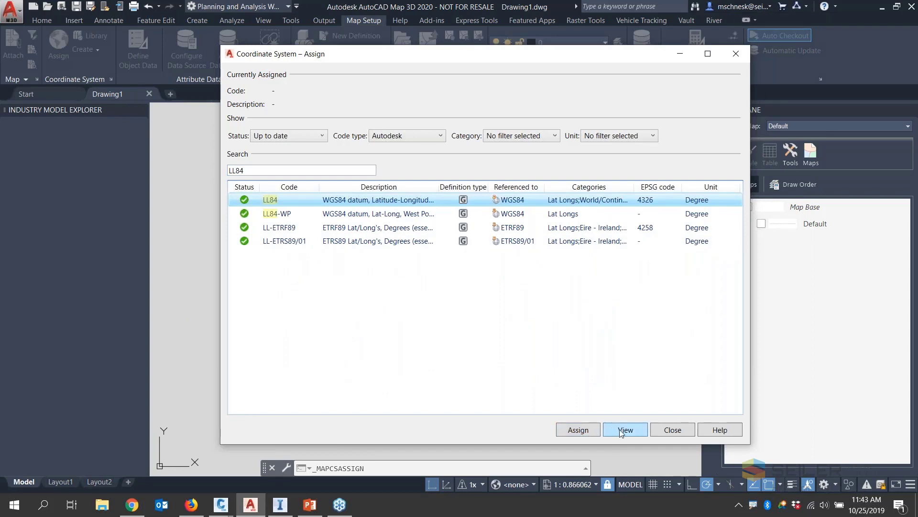
pyautogui.click(594, 433)
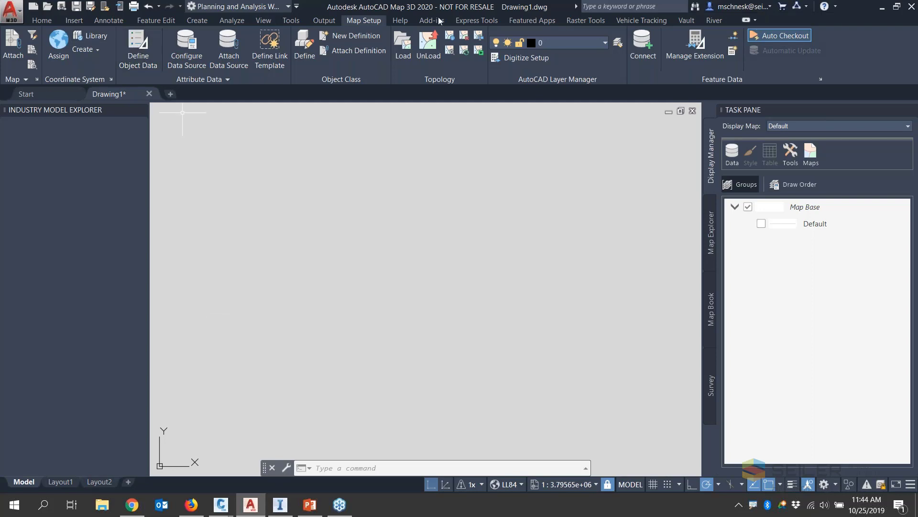
# - Launch the Autodesk Connector for ArcGIS and position its map window over the drawing
pyautogui.click(74, 20)
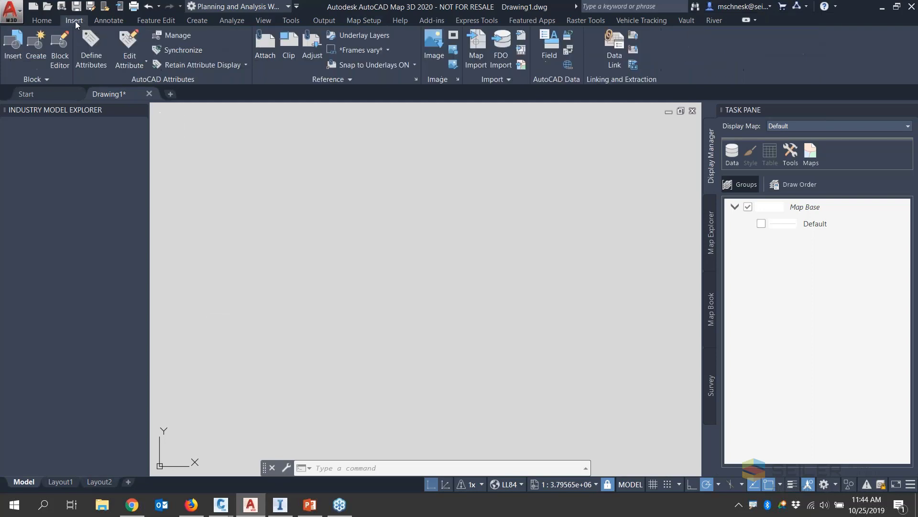
pyautogui.click(39, 22)
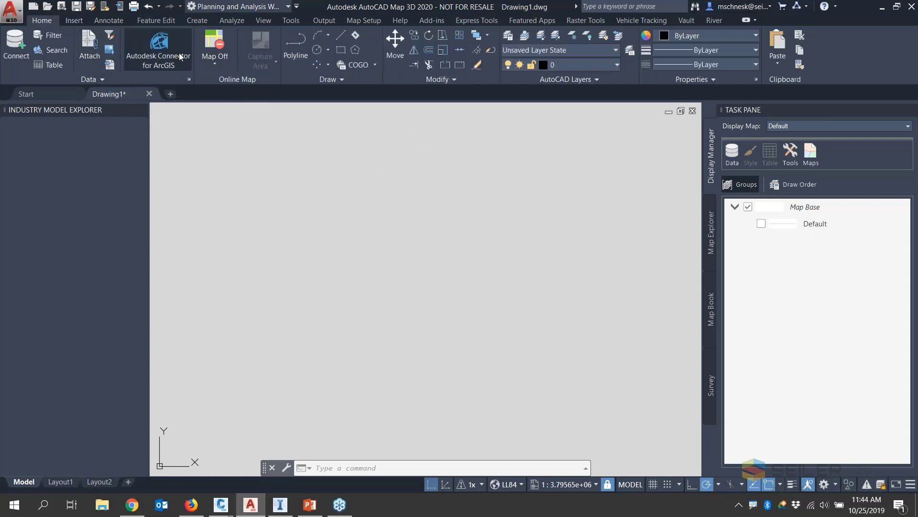
pyautogui.click(149, 62)
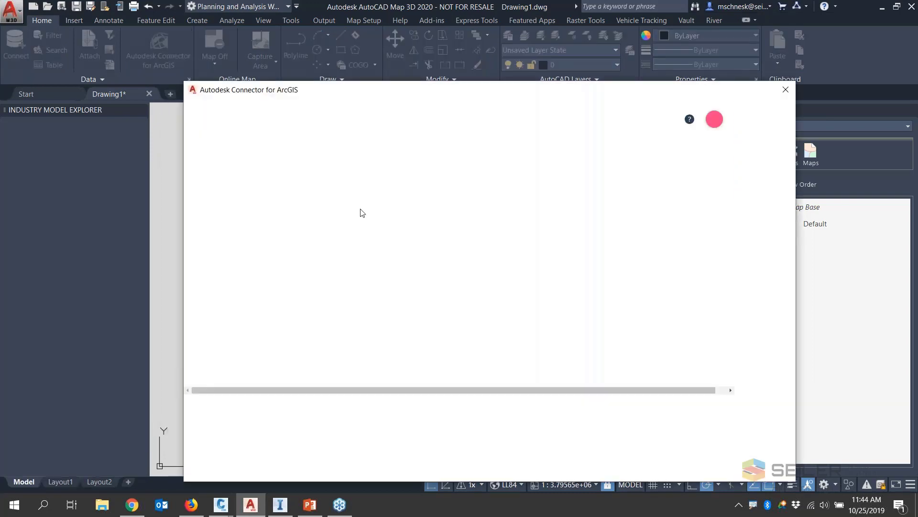
pyautogui.moveTo(459, 90); pyautogui.dragTo(408, 11)
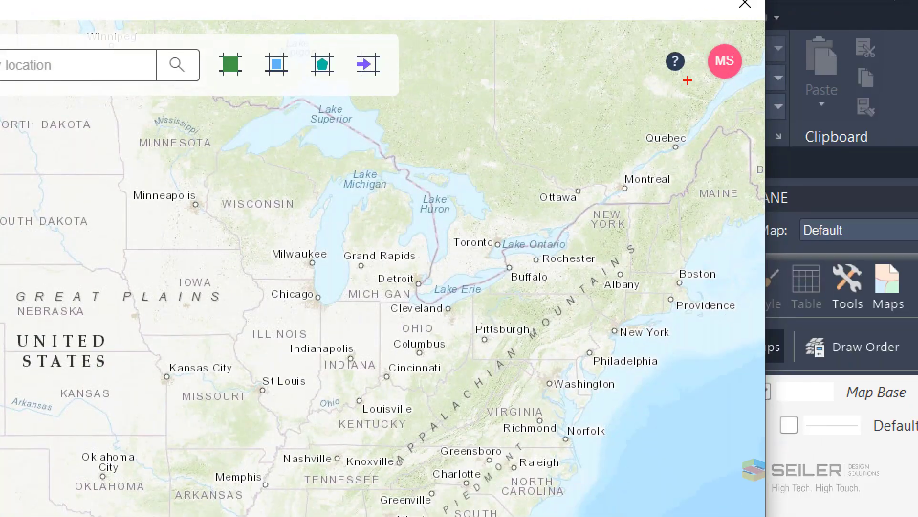
pyautogui.moveTo(714, 42)
pyautogui.mouseDown()
pyautogui.moveTo(713, 95)
pyautogui.moveTo(730, 55)
pyautogui.mouseUp()
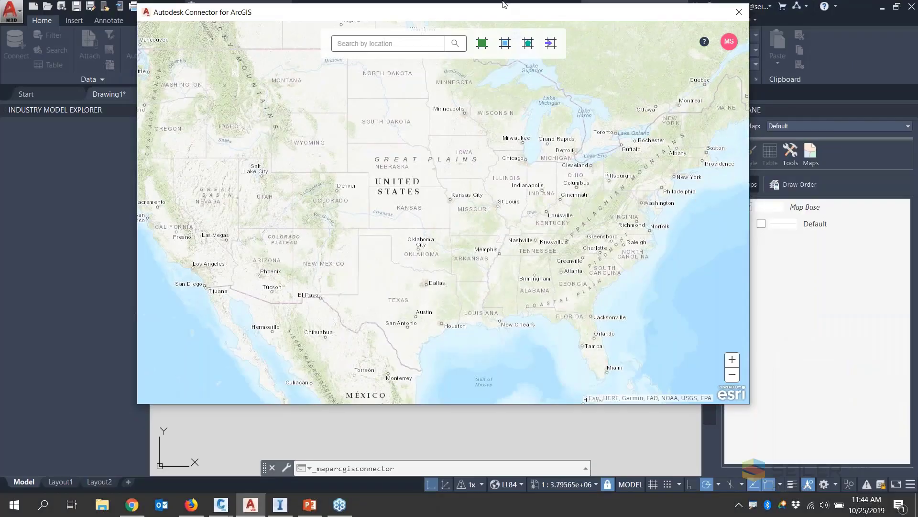
pyautogui.moveTo(492, 18)
pyautogui.mouseDown()
pyautogui.moveTo(519, 28)
pyautogui.moveTo(515, 46)
pyautogui.mouseUp()
# - Define a rectangular area of interest on the connector map covering downtown St Louis and the adjoining Mississippi riverfront
pyautogui.scroll(6, 514, 234)
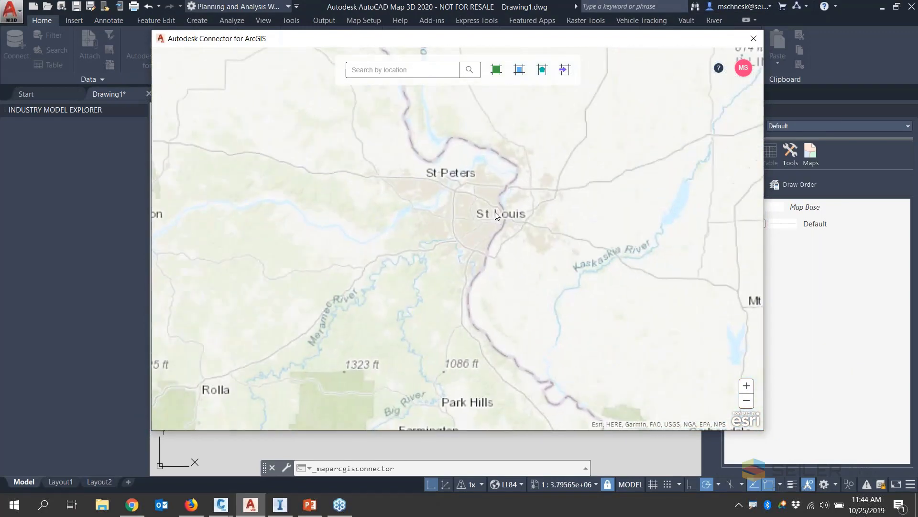
pyautogui.scroll(2, 495, 211)
pyautogui.scroll(3, 503, 229)
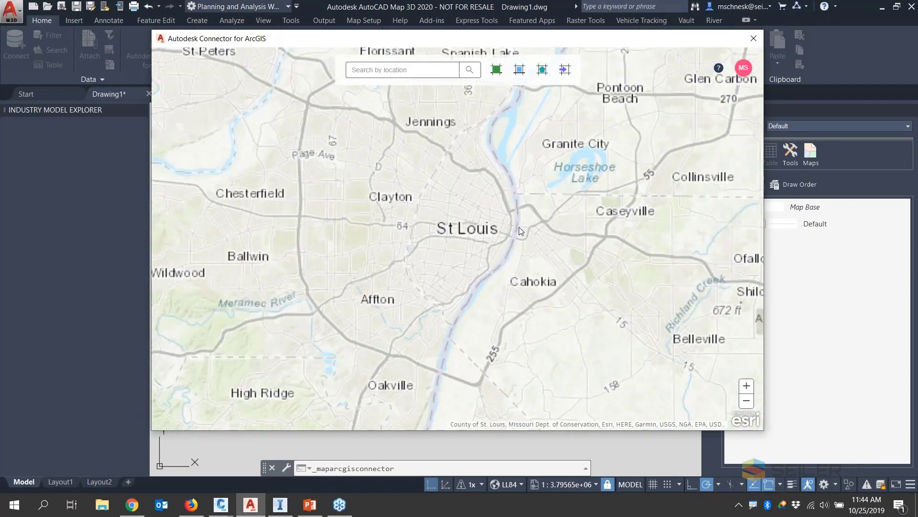
pyautogui.click(519, 70)
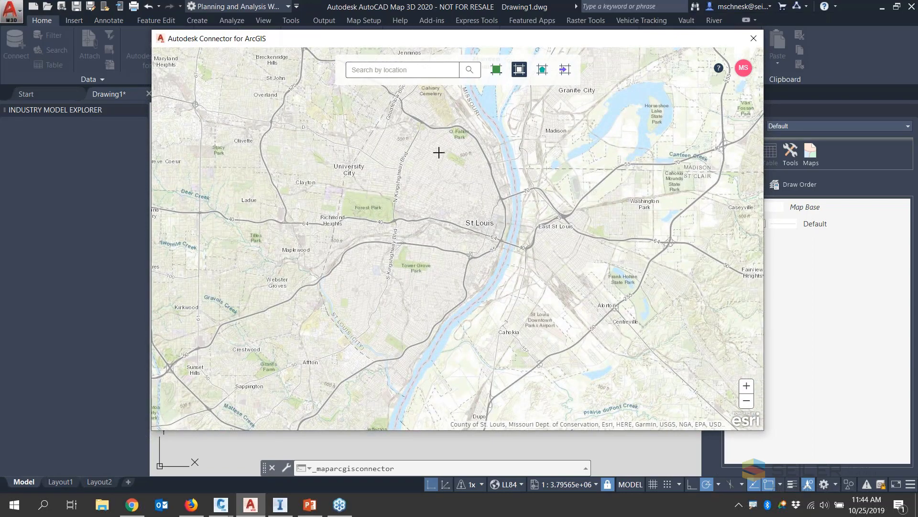
pyautogui.moveTo(437, 151); pyautogui.dragTo(562, 324)
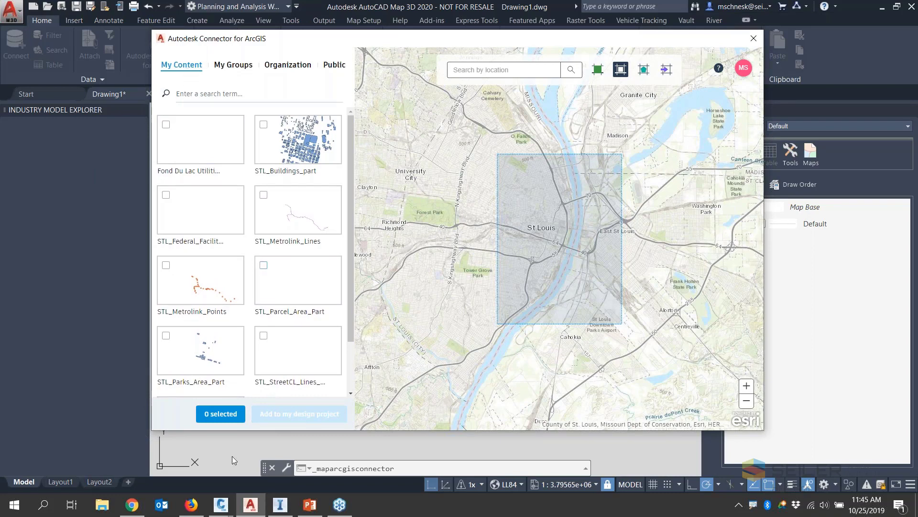
# - Switch to Firefox, open the ArcGIS Online Content page and review the items in the Civil 3D Connector Datasets folder
pyautogui.click(195, 510)
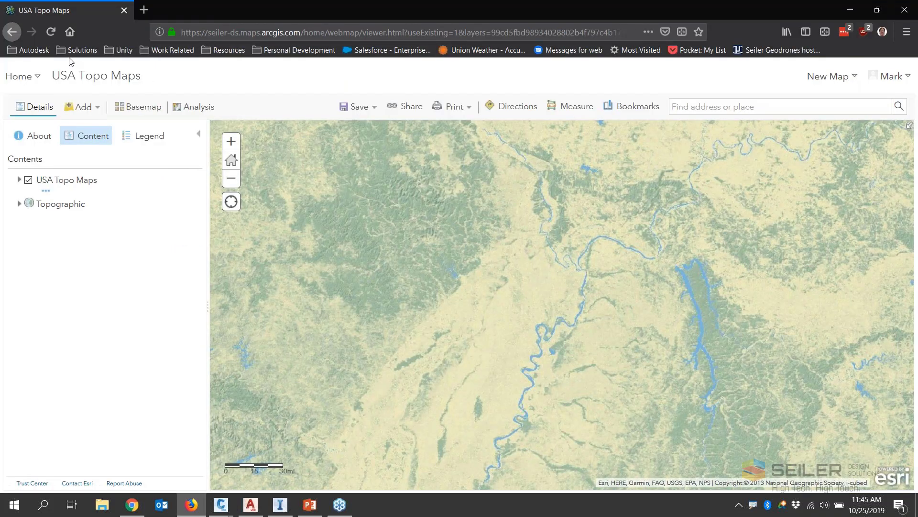
pyautogui.click(28, 77)
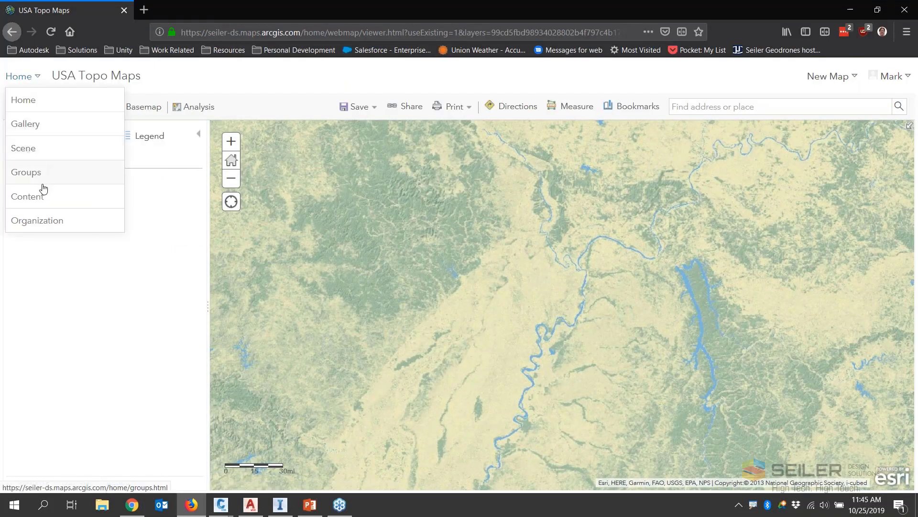
pyautogui.click(45, 200)
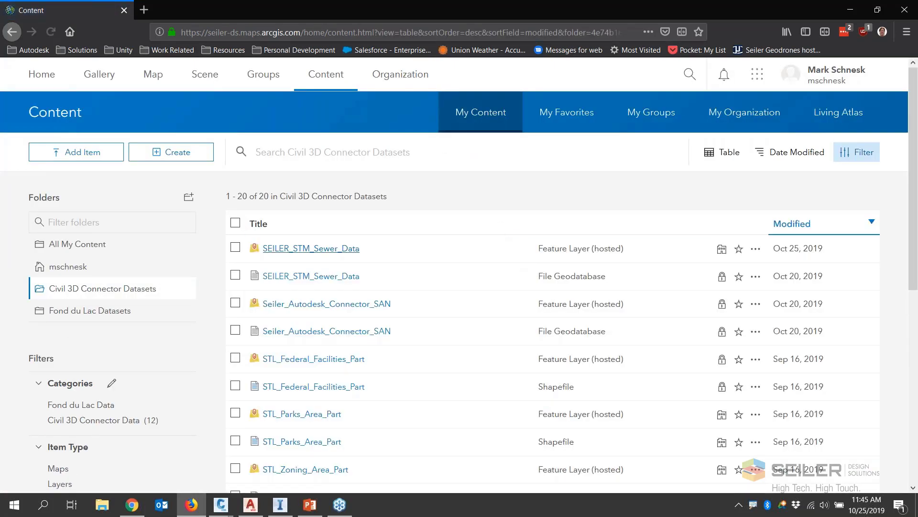
pyautogui.scroll(-6, 314, 285)
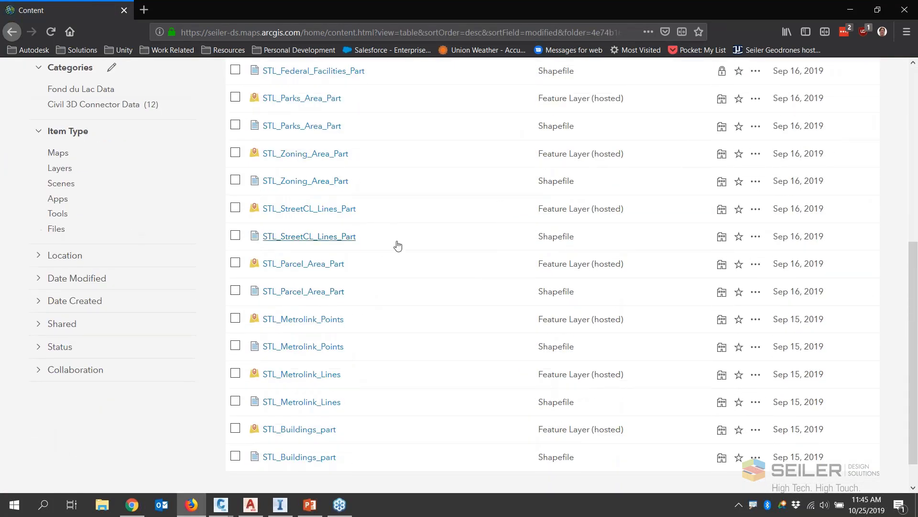
pyautogui.scroll(3, 396, 244)
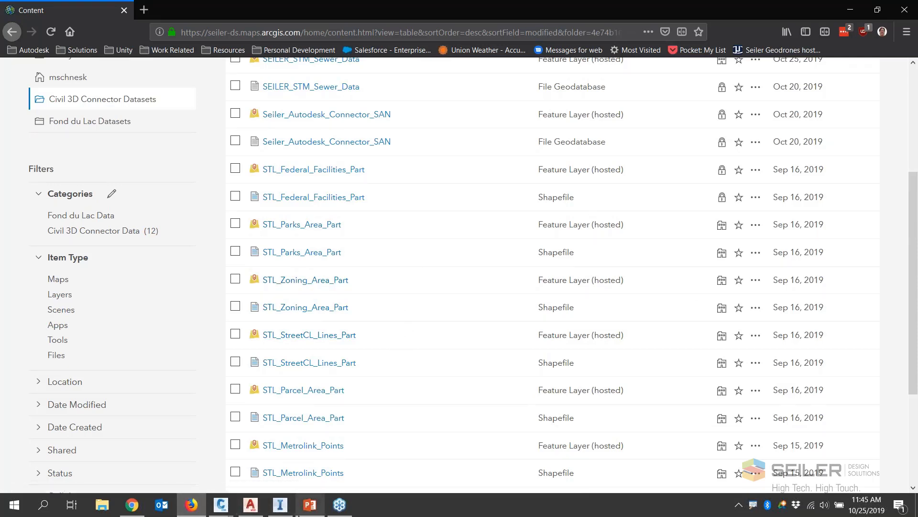
# - Switch back to AutoCAD Map 3D and add the STL_Parcel_Area_Part layer from My Content to the design project
pyautogui.click(248, 512)
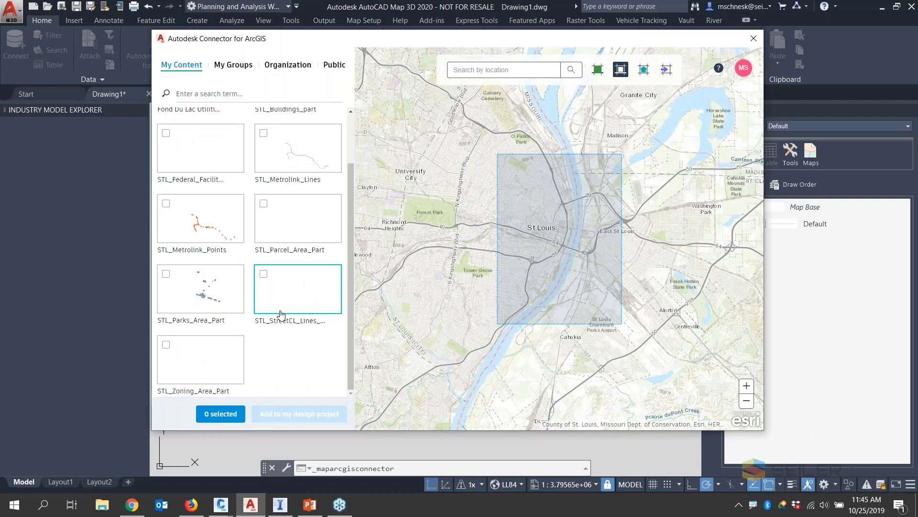
pyautogui.scroll(1, 284, 365)
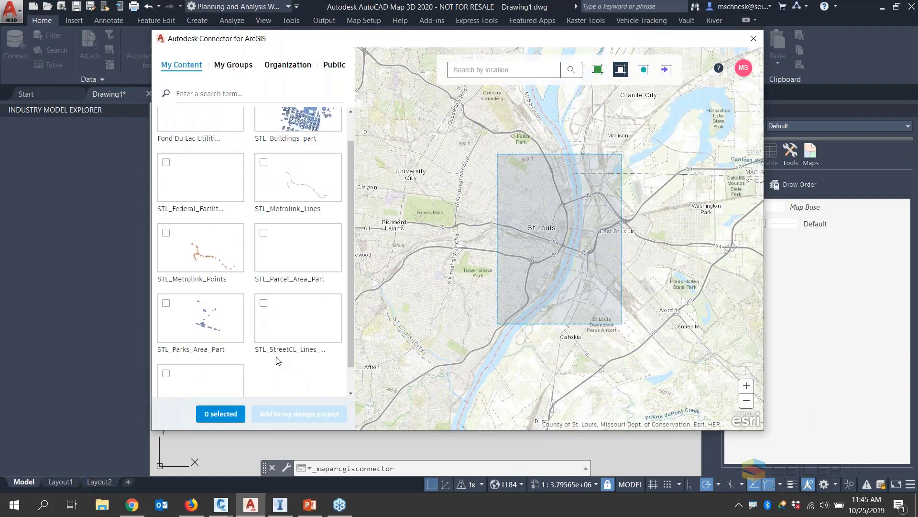
pyautogui.scroll(1, 276, 357)
pyautogui.click(263, 261)
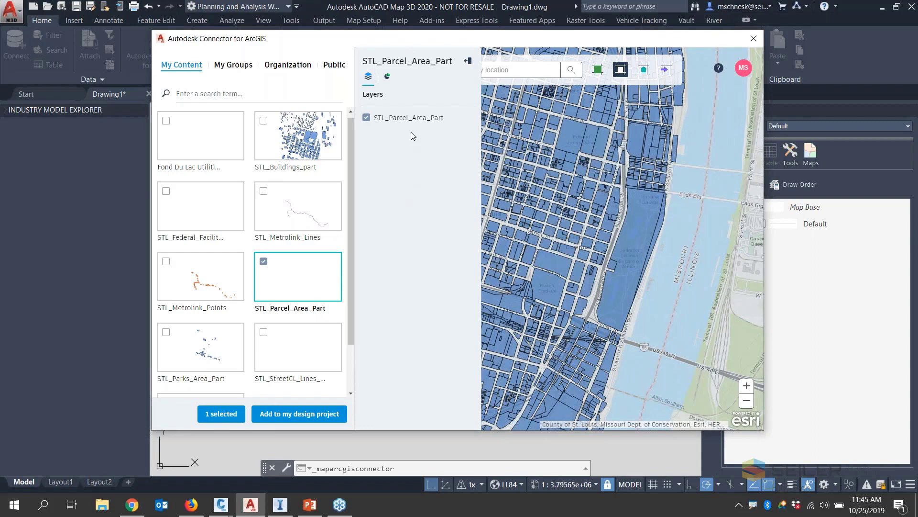
pyautogui.click(291, 413)
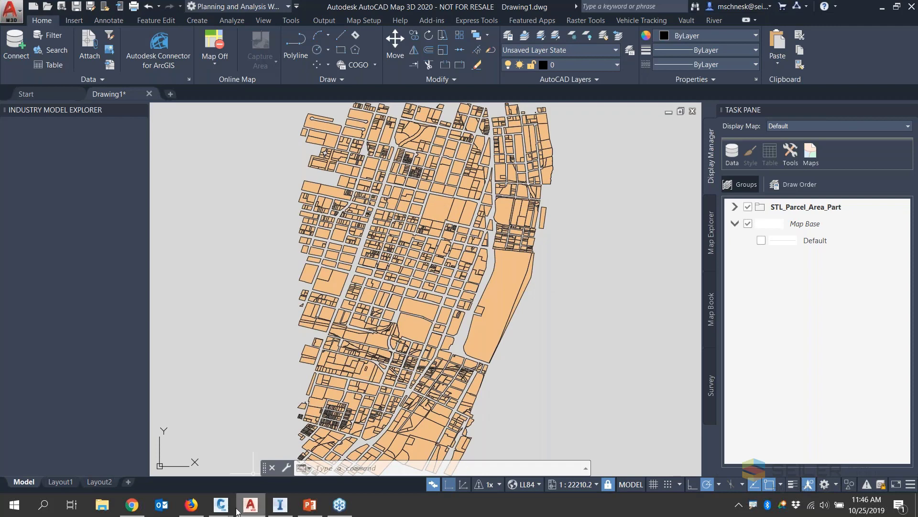
# - Select the large riverfront parcel in the drawing and close the Industry Model Explorer
pyautogui.click(508, 290)
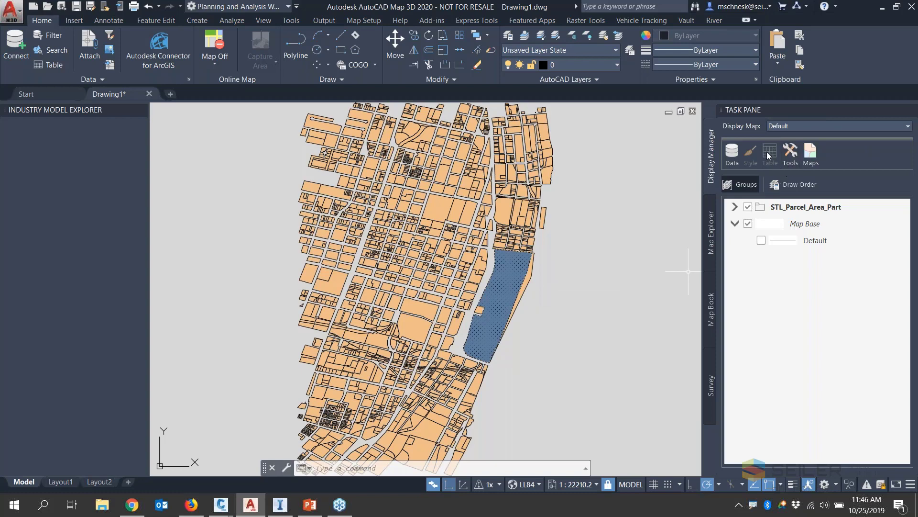
pyautogui.rightClick(505, 192)
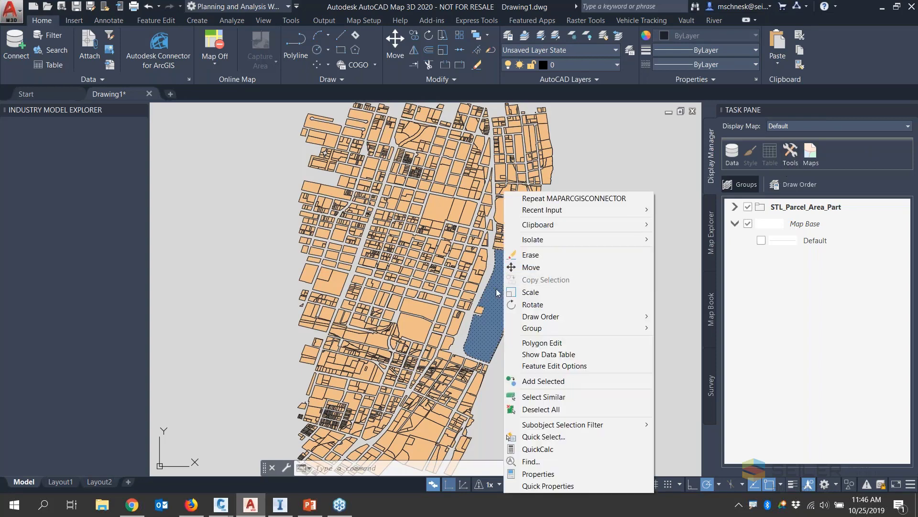
pyautogui.click(192, 165)
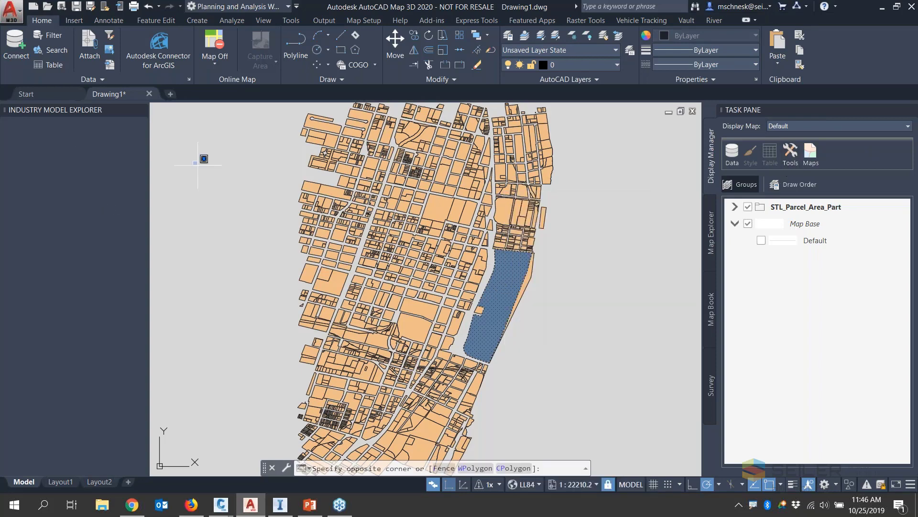
pyautogui.click(195, 164)
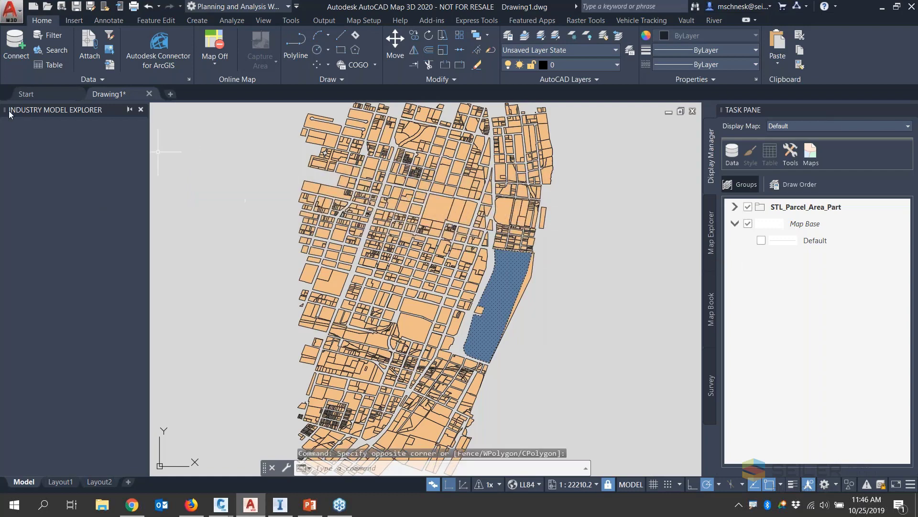
pyautogui.click(141, 109)
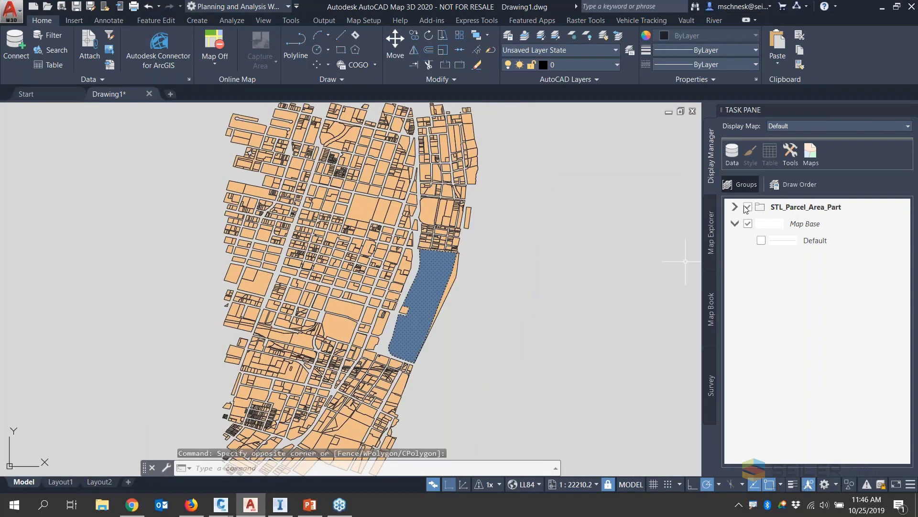
# - Open the data table of the STL_Parcel_Area_Part layer and examine the large riverfront parcel's attributes, including zoning, assessment and land use
pyautogui.click(747, 207)
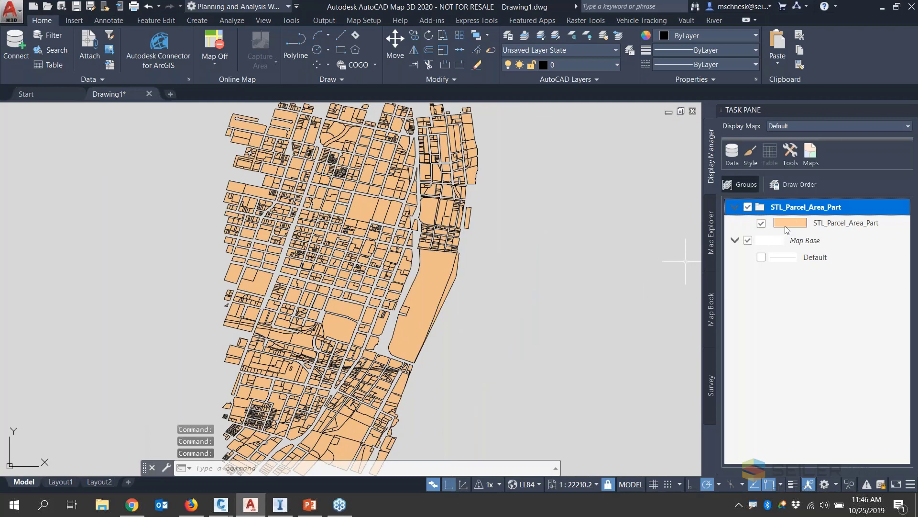
pyautogui.click(787, 228)
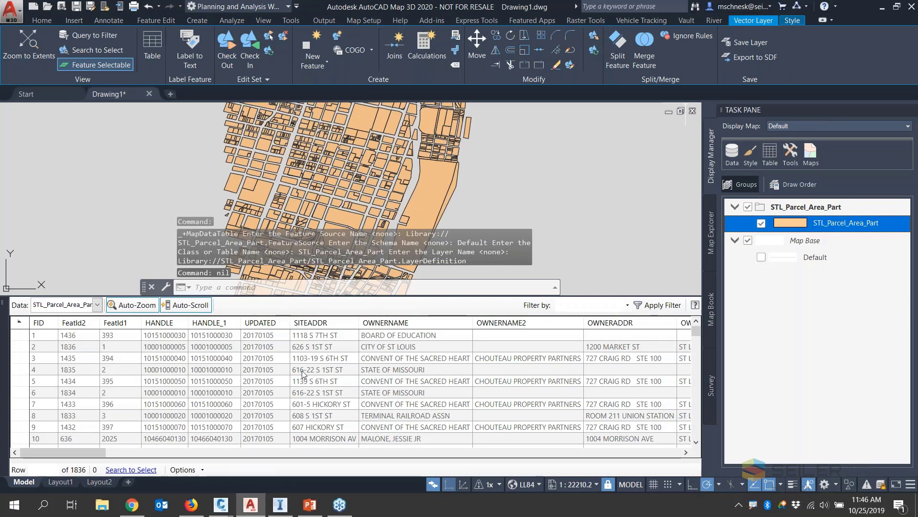
pyautogui.click(429, 200)
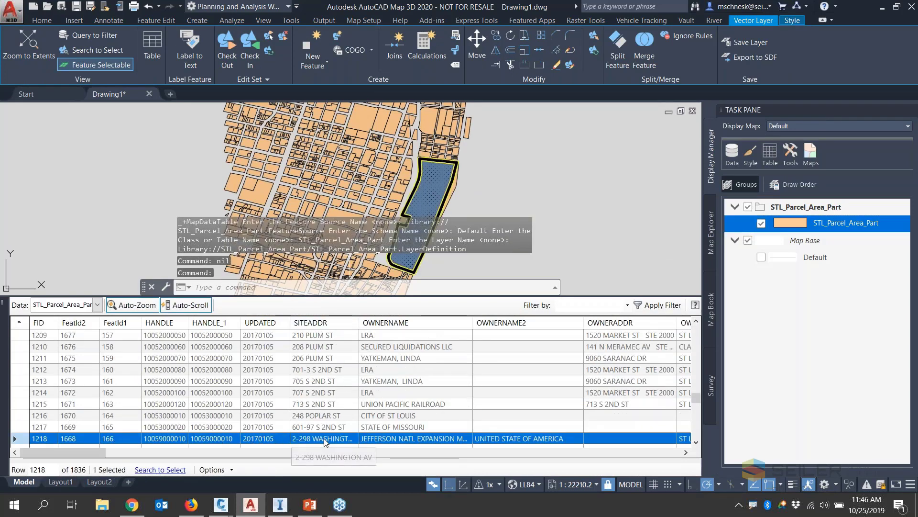
pyautogui.moveTo(54, 452); pyautogui.dragTo(181, 452)
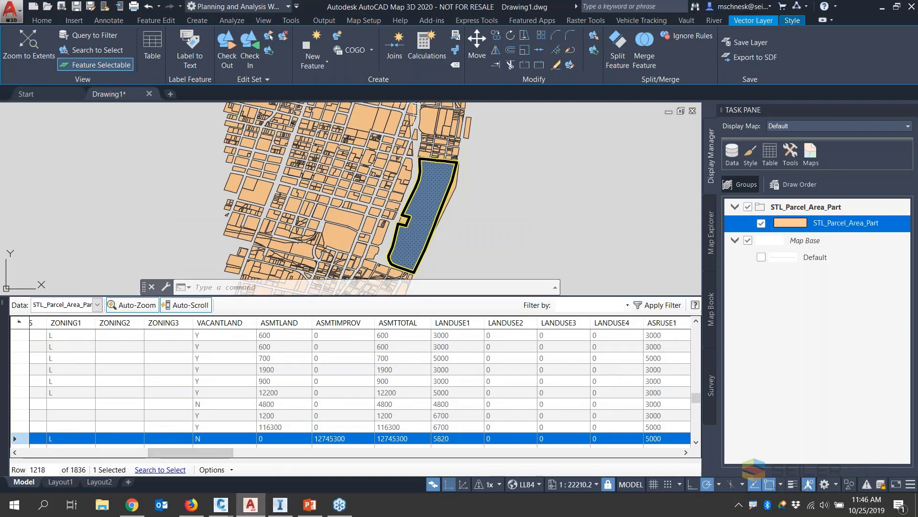
# - Relaunch the Autodesk Connector for ArcGIS and define a rectangular area of interest covering St Louis, East St Louis and Belleville
pyautogui.click(42, 20)
pyautogui.press('Escape')
pyautogui.click(158, 48)
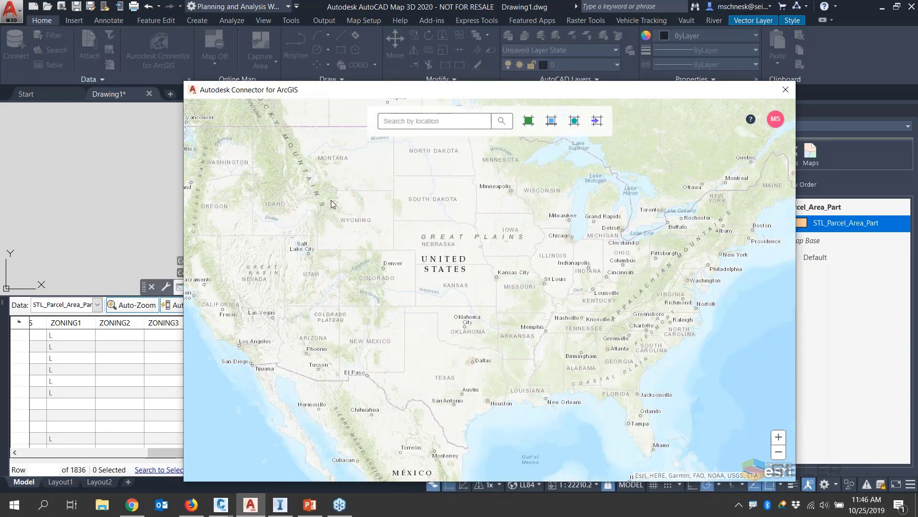
pyautogui.scroll(6, 558, 303)
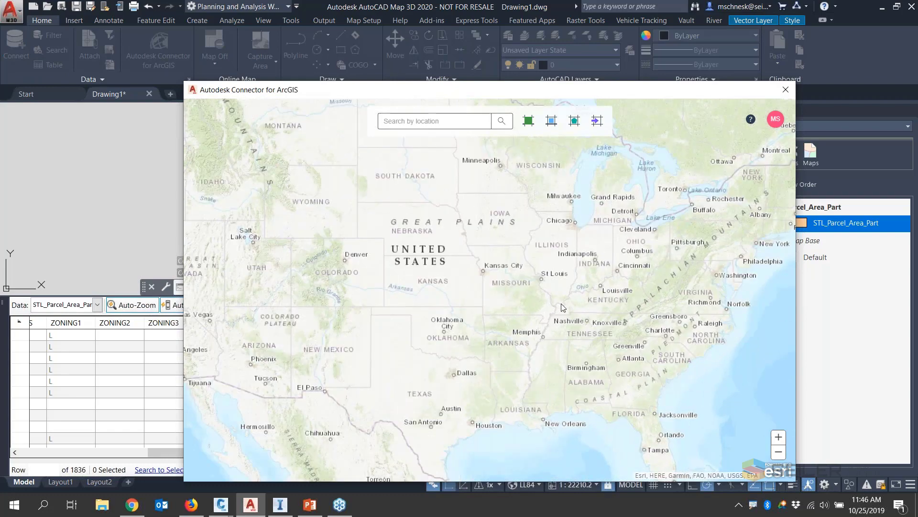
pyautogui.scroll(-5, 575, 305)
pyautogui.moveTo(643, 454); pyautogui.dragTo(445, 225)
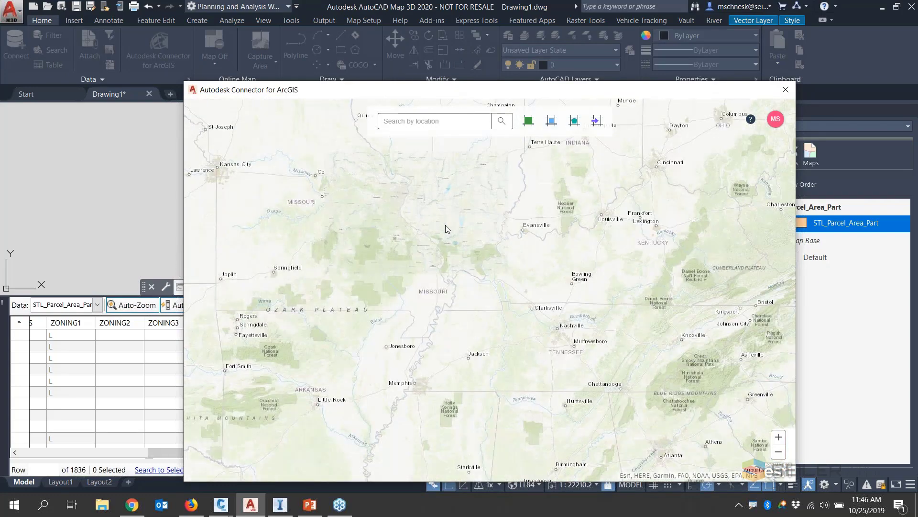
pyautogui.scroll(5, 400, 182)
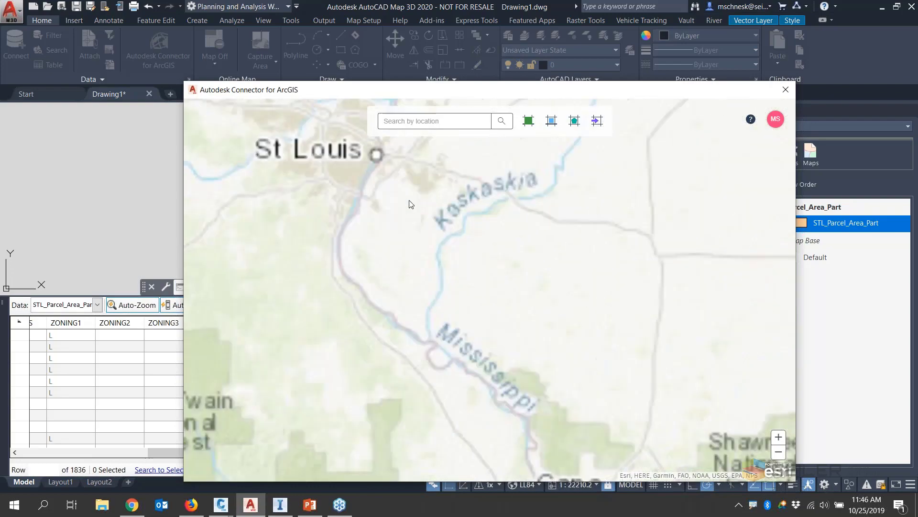
pyautogui.scroll(-2, 393, 190)
pyautogui.click(566, 121)
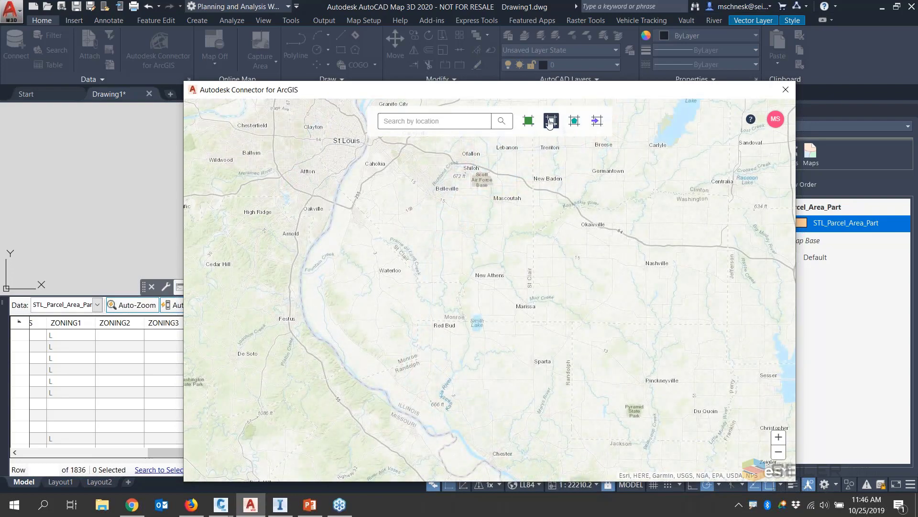
pyautogui.moveTo(319, 102); pyautogui.dragTo(468, 216)
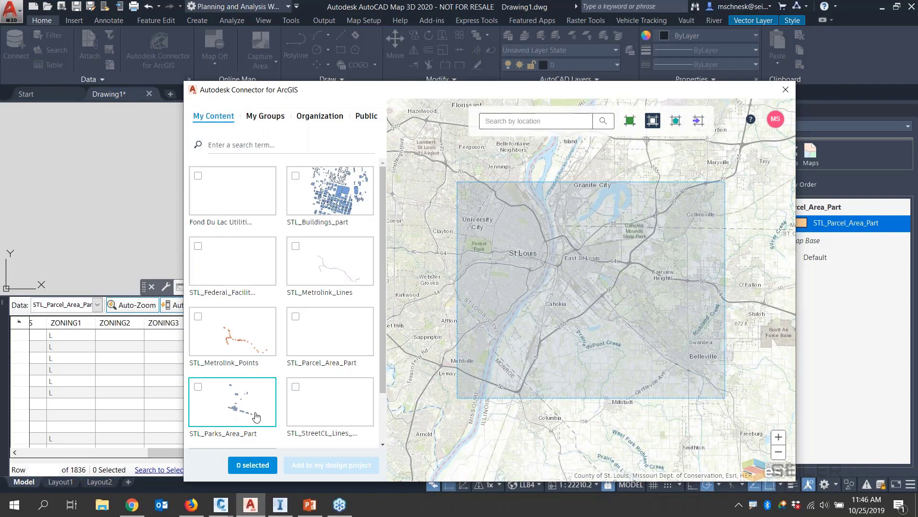
# - Add the STL_Metrolink_Points layer from My Content to the design project and close the parcel data table
pyautogui.click(214, 326)
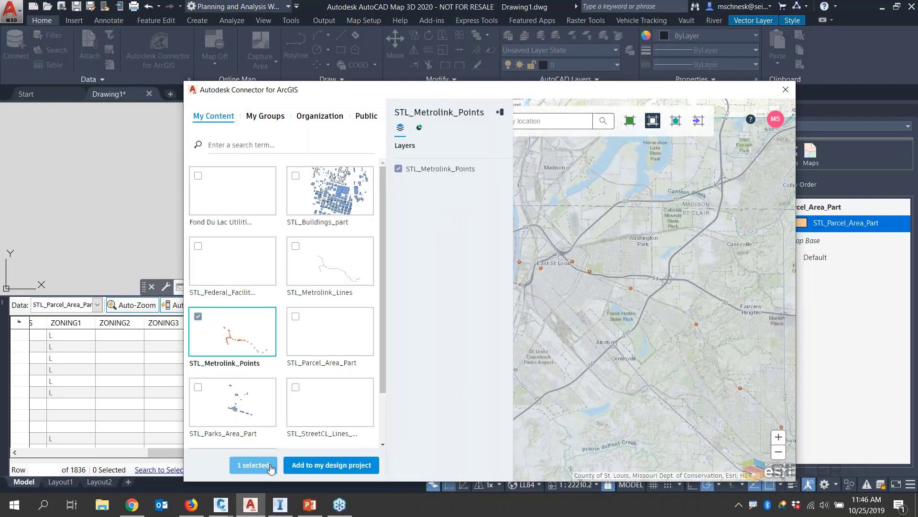
pyautogui.click(304, 466)
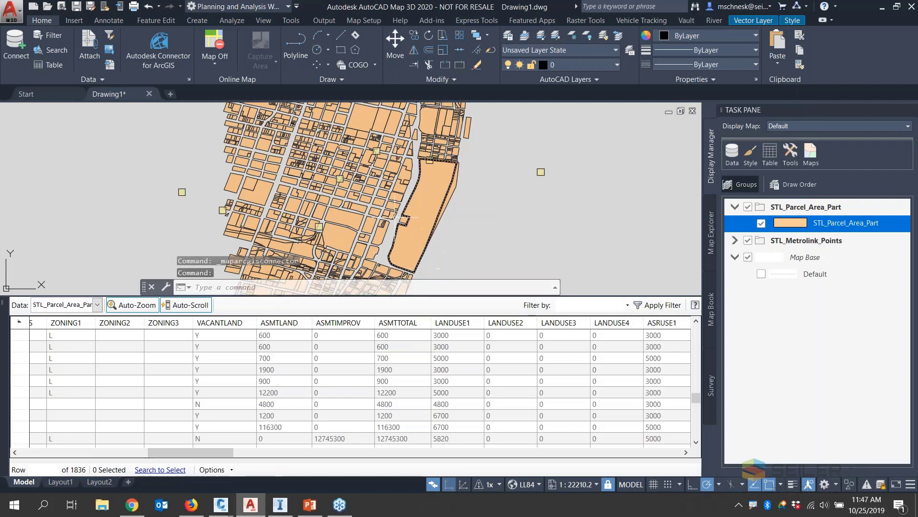
pyautogui.scroll(-5, 386, 206)
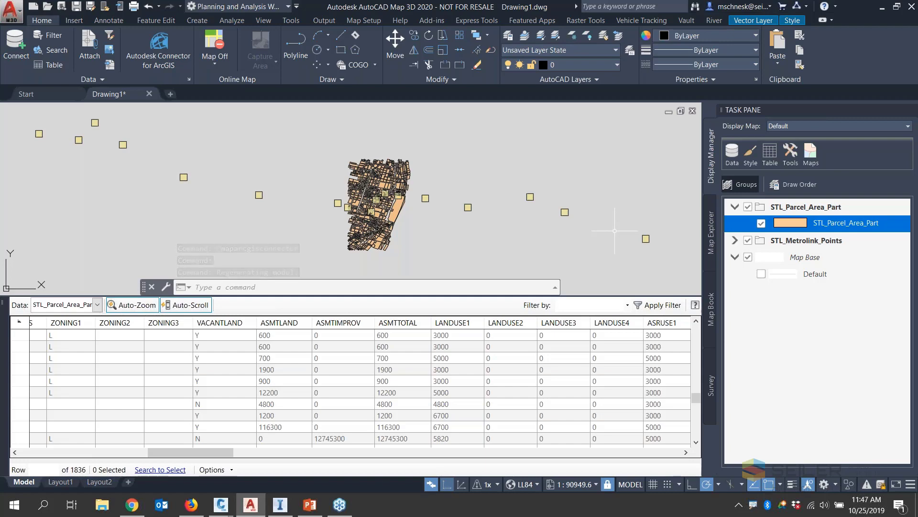
pyautogui.scroll(2, 462, 208)
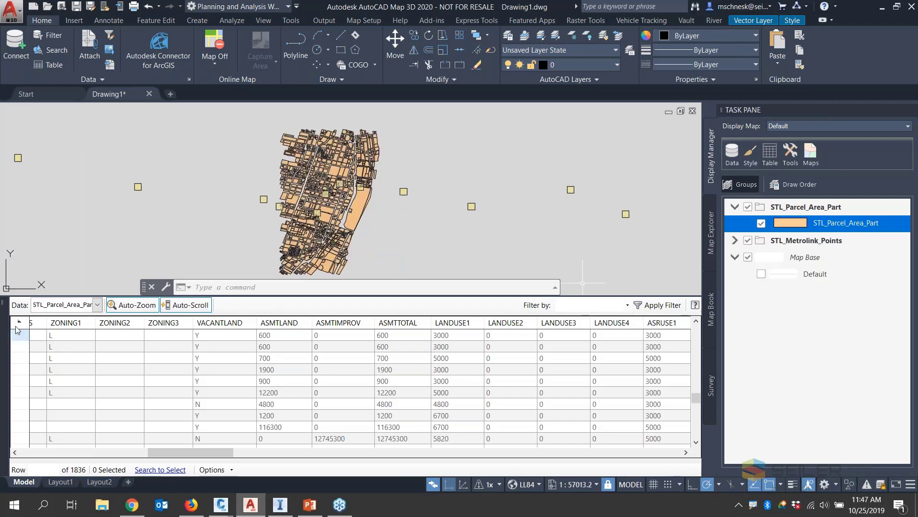
pyautogui.click(3, 302)
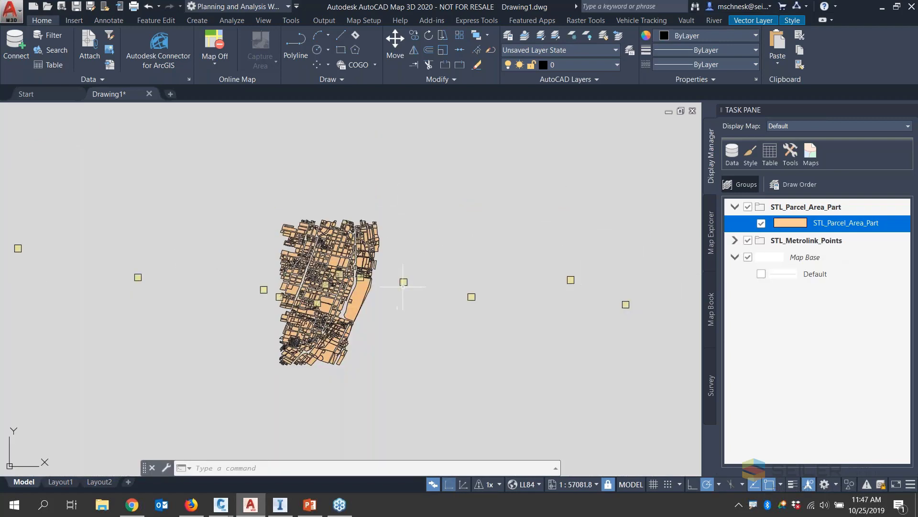
# - Select the large riverfront parcel and review the feature editing tools available for it
pyautogui.scroll(4, 372, 283)
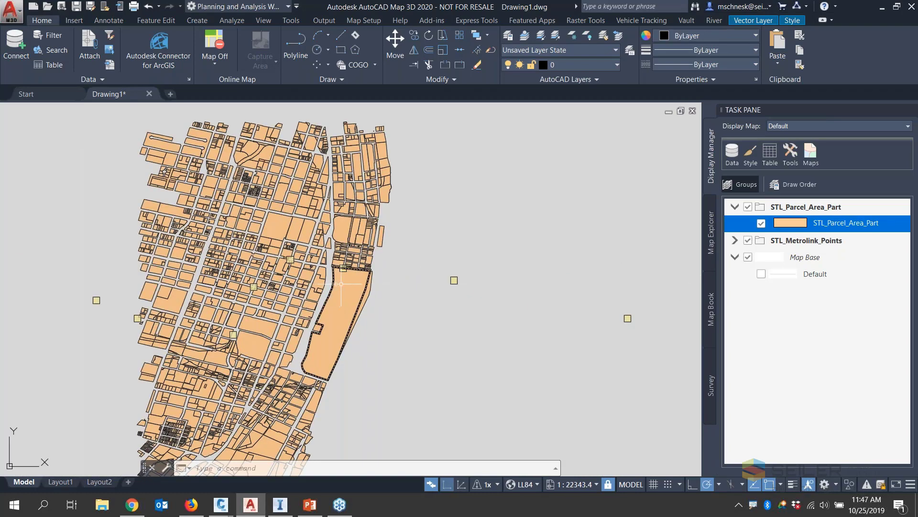
pyautogui.scroll(2, 333, 282)
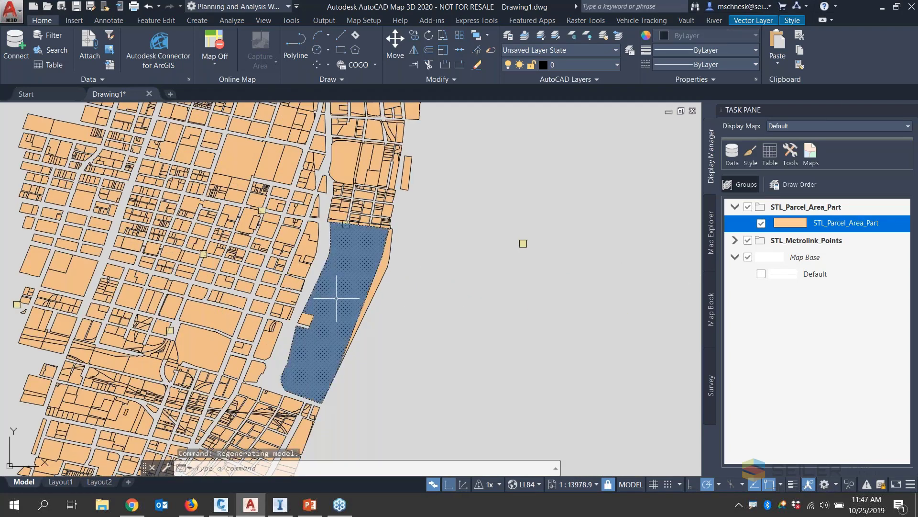
pyautogui.moveTo(336, 298)
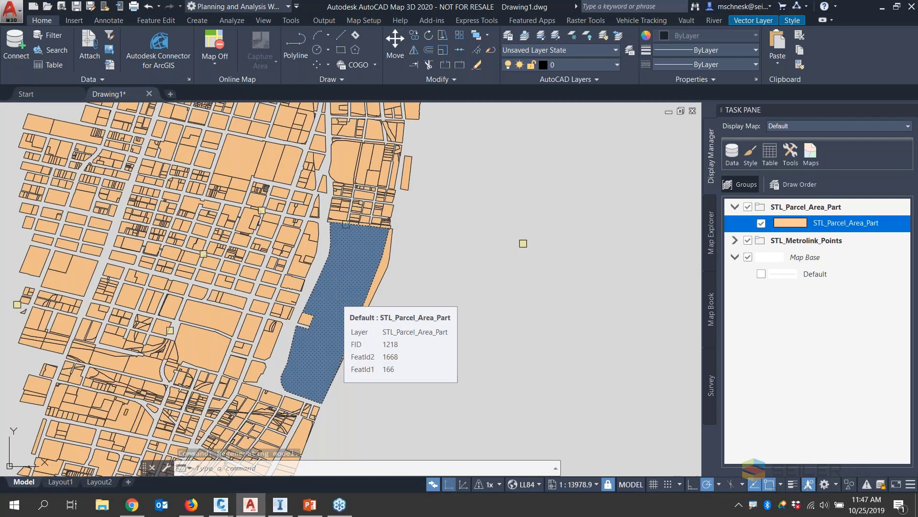
pyautogui.click(143, 21)
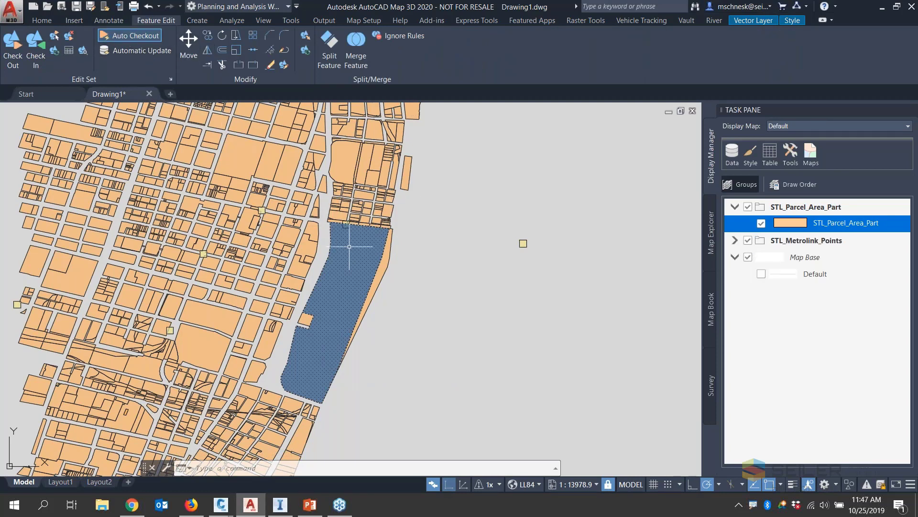
pyautogui.moveTo(350, 246)
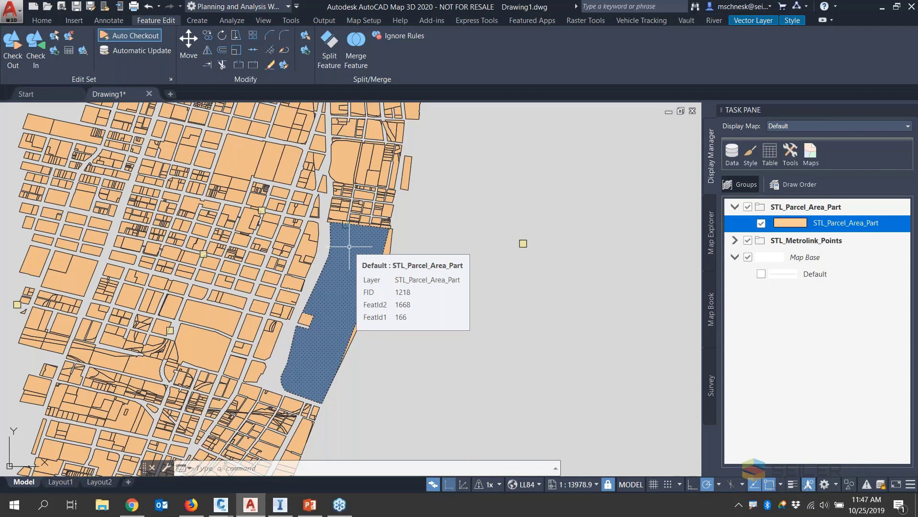
pyautogui.scroll(-4, 451, 203)
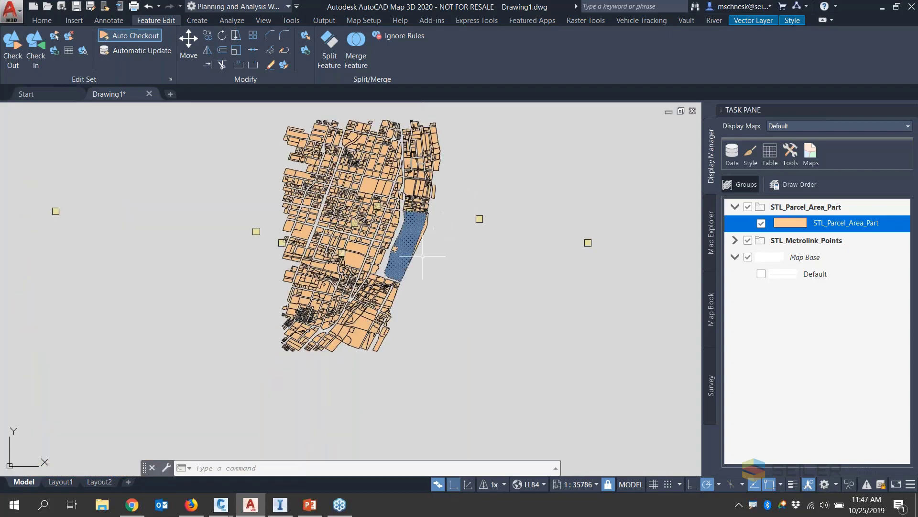
pyautogui.scroll(2, 407, 213)
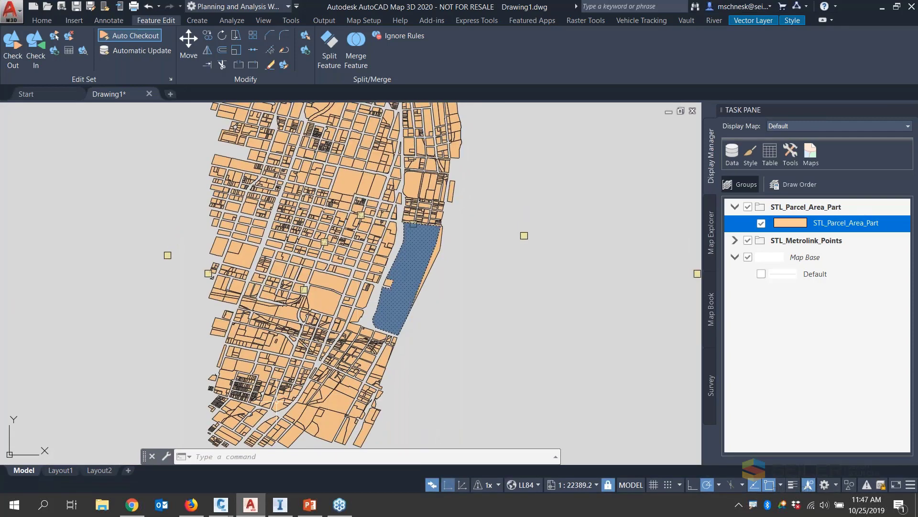
# - Switch to Civil 3D with the Civil 3D Autodesk Connector Pipe Networks drawing and maximize its window
pyautogui.click(220, 507)
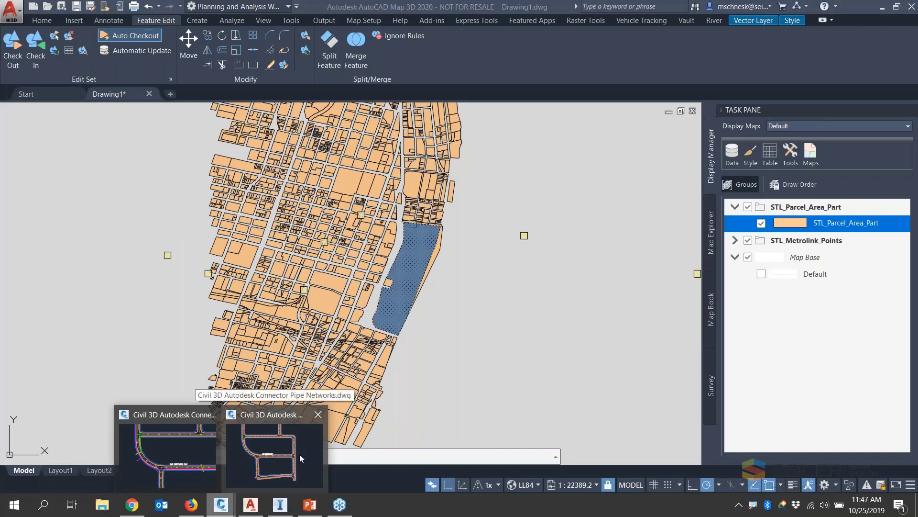
pyautogui.click(286, 455)
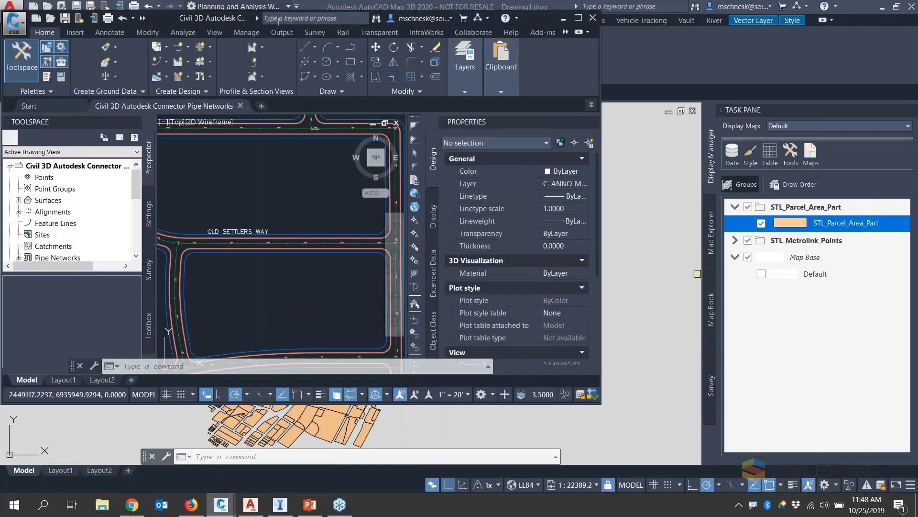
pyautogui.click(881, 9)
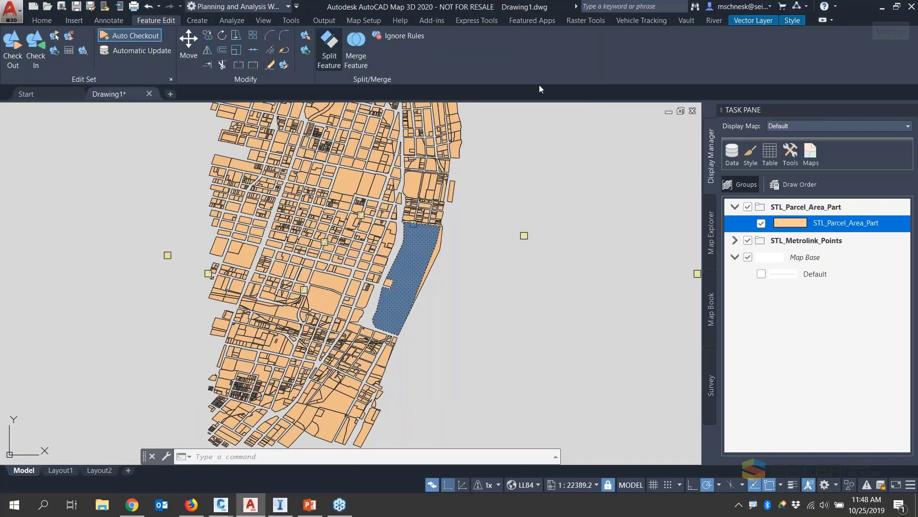
pyautogui.click(881, 9)
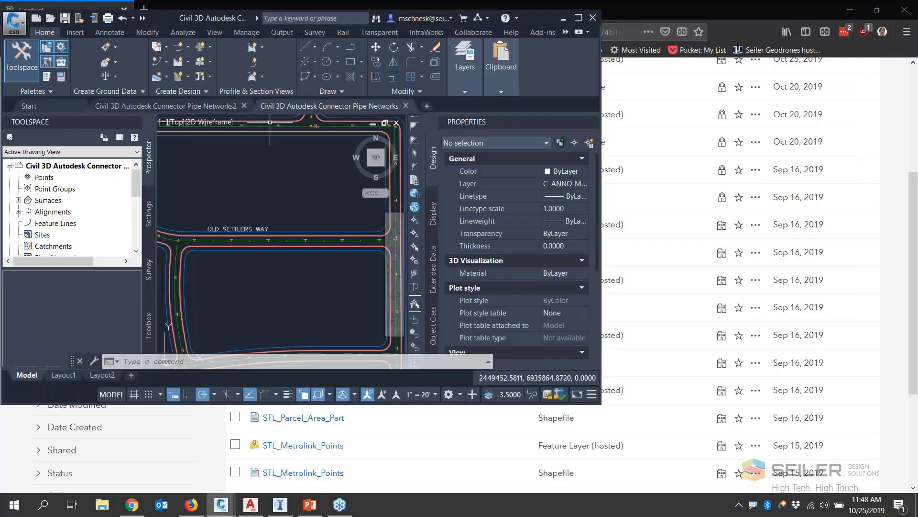
pyautogui.doubleClick(215, 16)
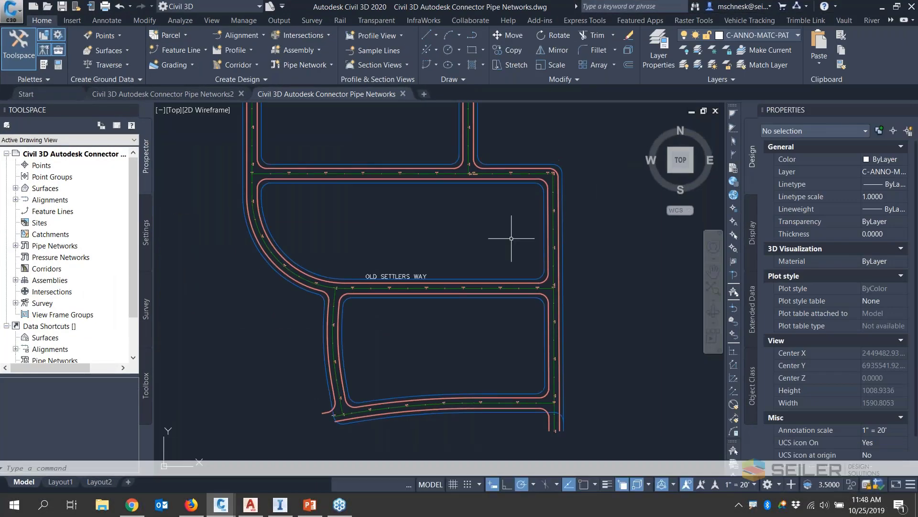
# - Start a new blank drawing
pyautogui.click(424, 93)
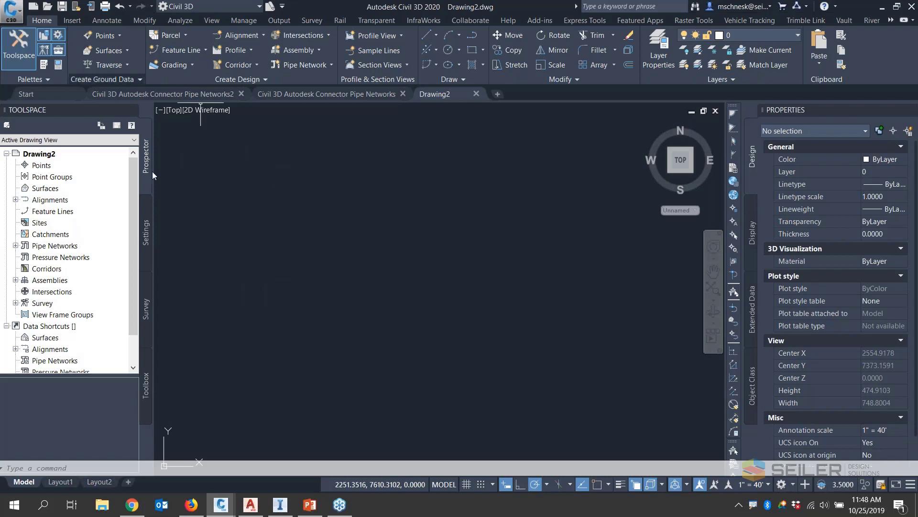
pyautogui.click(14, 11)
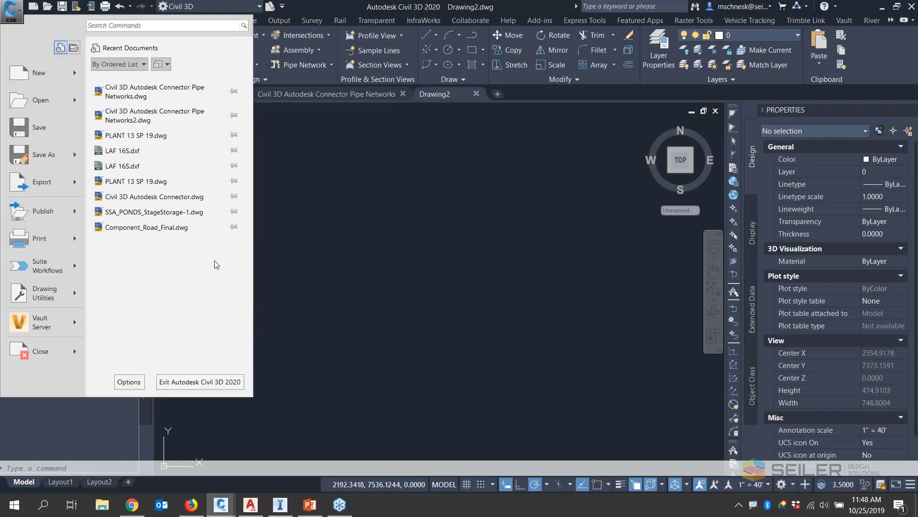
pyautogui.click(124, 383)
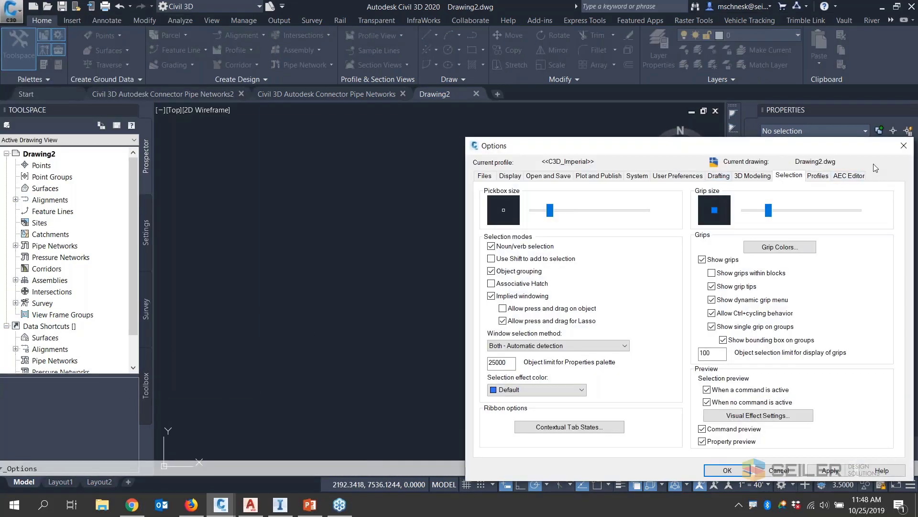
pyautogui.click(904, 145)
# - Assign the coordinate system code MO83-EF (NAD83 Missouri State Planes, East Zone, US Foot) in the drawing settings and apply it
pyautogui.click(13, 11)
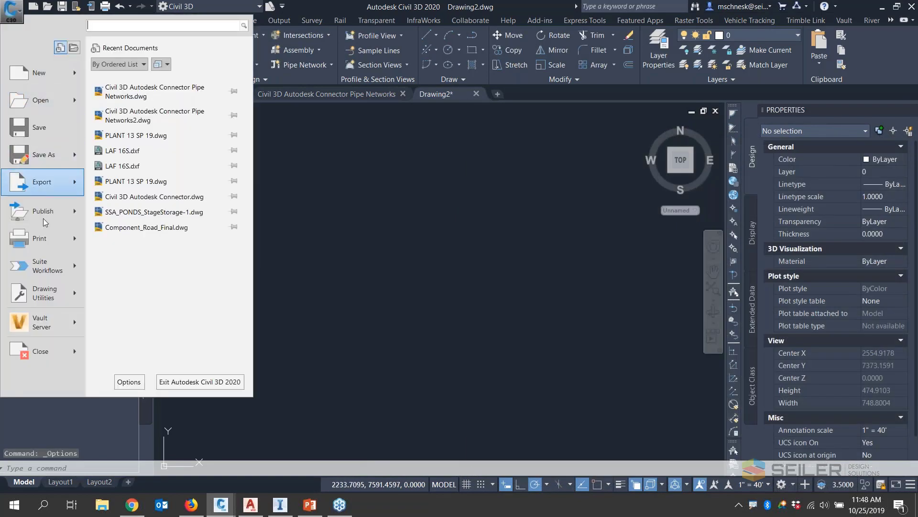
pyautogui.moveTo(76, 291)
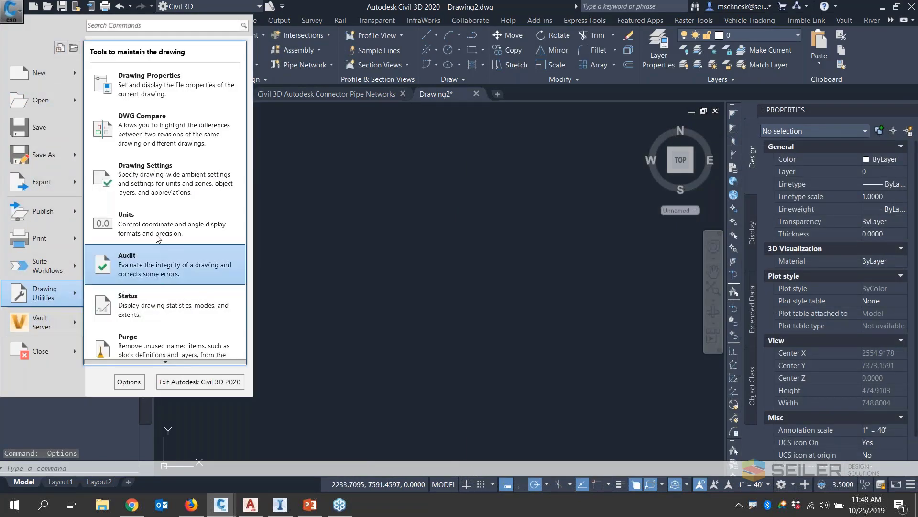
pyautogui.click(174, 179)
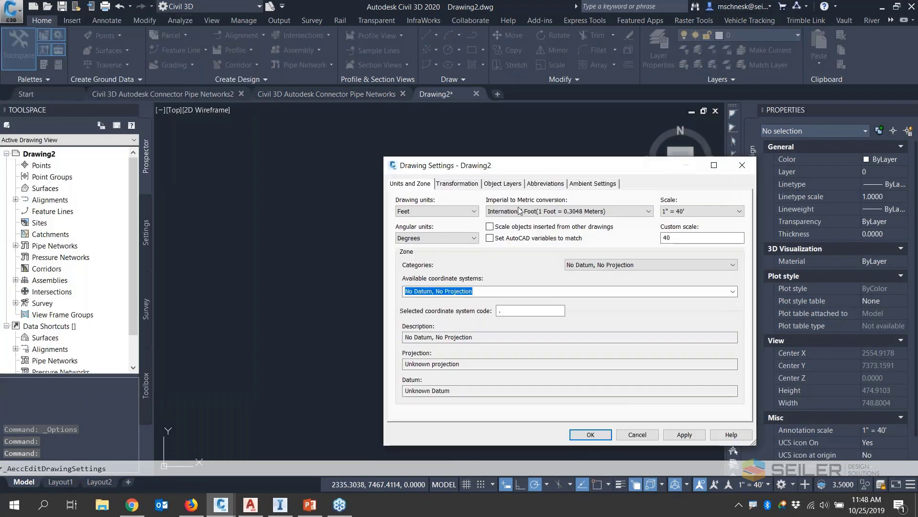
pyautogui.moveTo(511, 166)
pyautogui.mouseDown()
pyautogui.moveTo(308, 109)
pyautogui.moveTo(323, 115)
pyautogui.mouseUp()
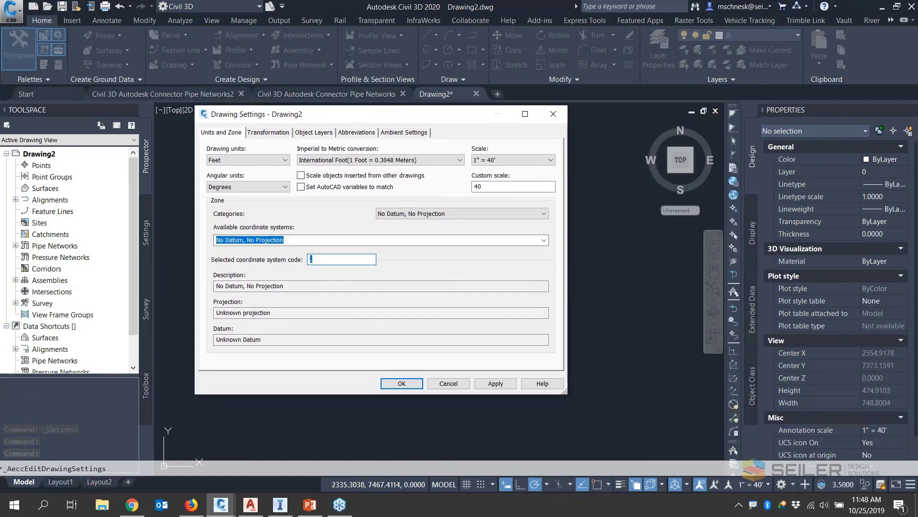
pyautogui.write('MO83-')
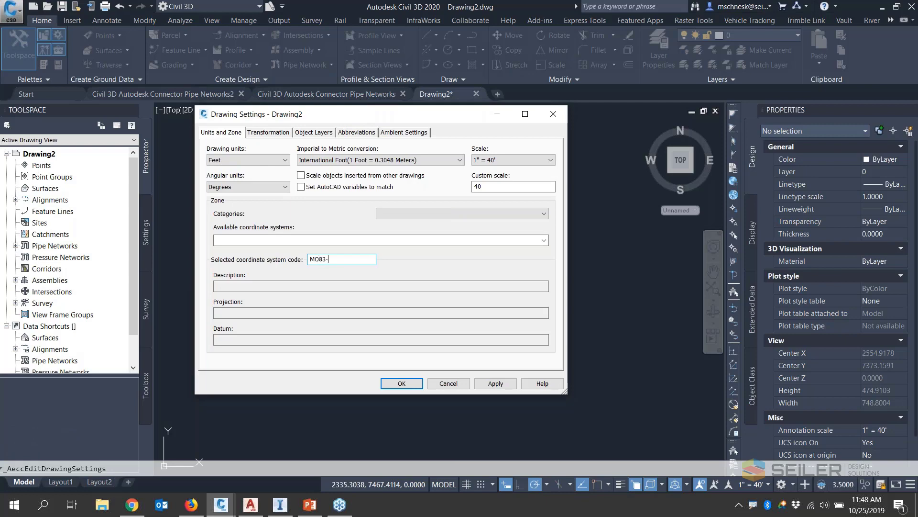
pyautogui.write('EF')
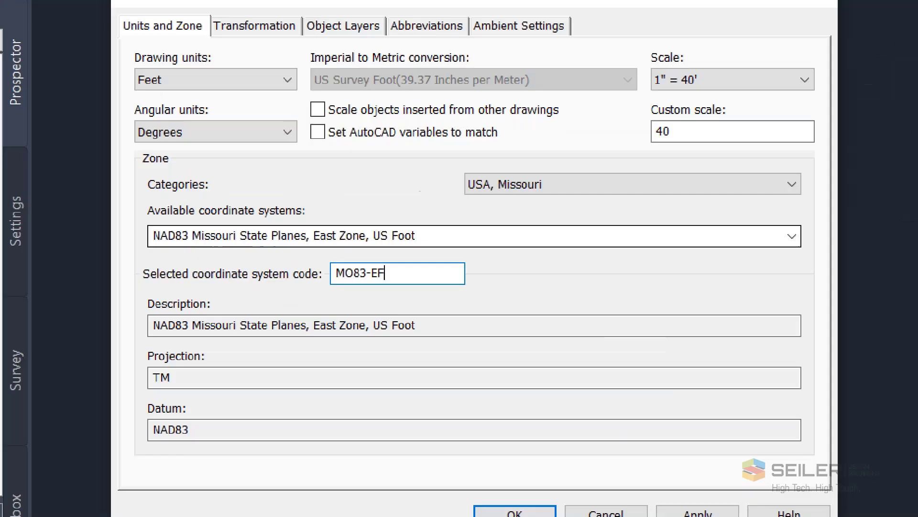
pyautogui.moveTo(433, 206)
pyautogui.mouseDown()
pyautogui.moveTo(110, 262)
pyautogui.moveTo(462, 216)
pyautogui.mouseUp()
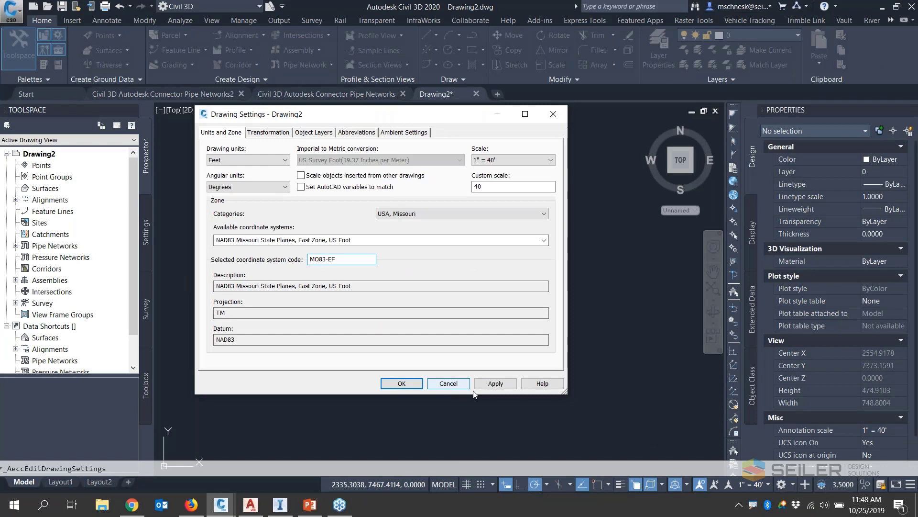
pyautogui.click(493, 383)
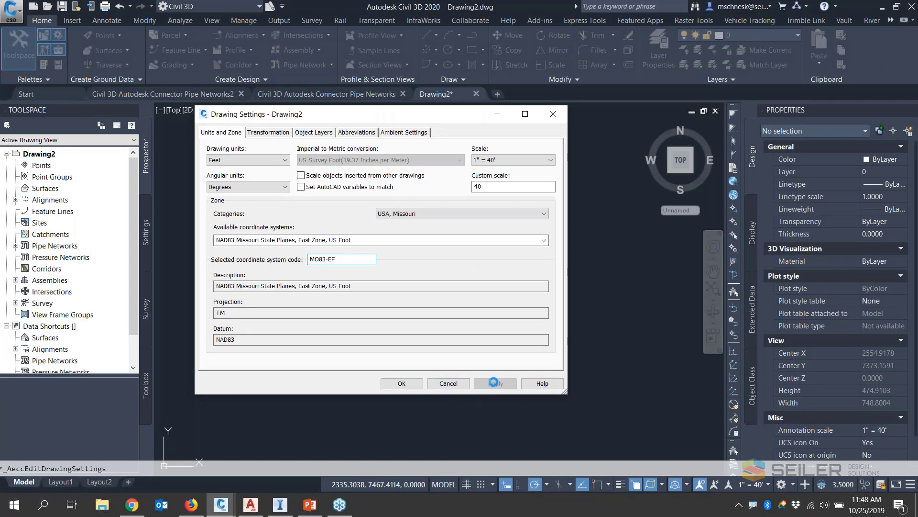
pyautogui.click(402, 383)
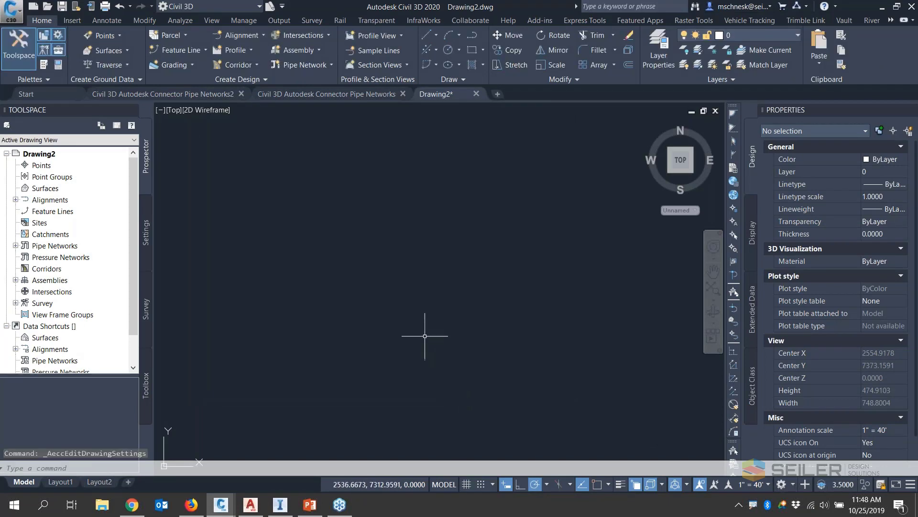
# - Launch the Autodesk Connector for ArcGIS and define a rectangular area of interest around greater St Louis, from St Peters to Belleville and Waterloo
pyautogui.click(70, 20)
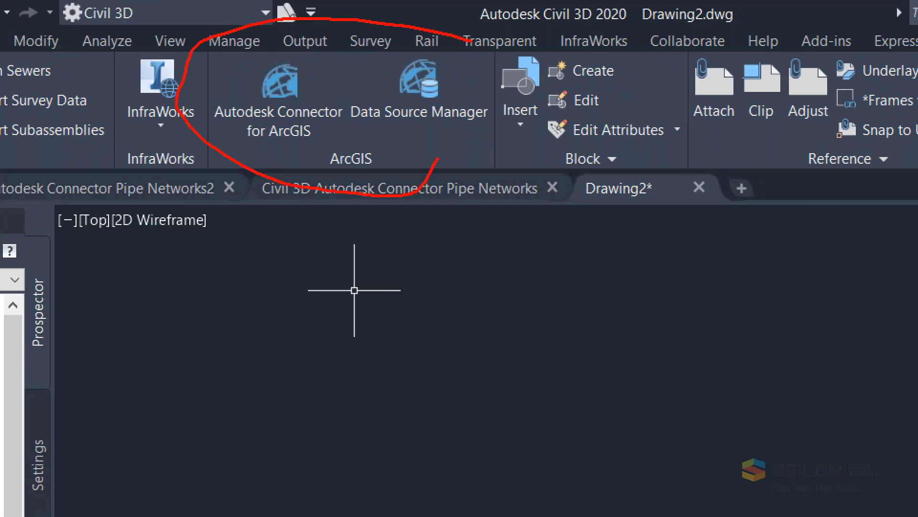
pyautogui.moveTo(438, 159); pyautogui.dragTo(361, 28)
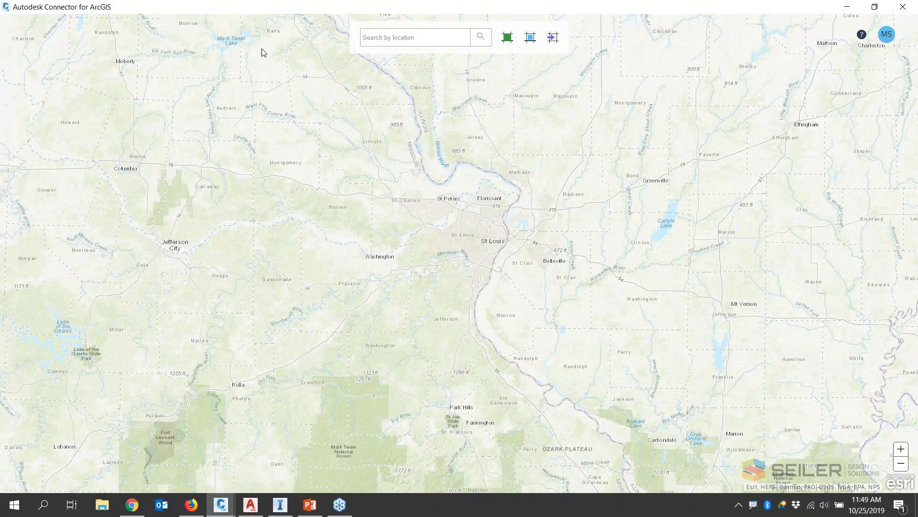
pyautogui.click(530, 38)
pyautogui.moveTo(428, 146); pyautogui.dragTo(560, 311)
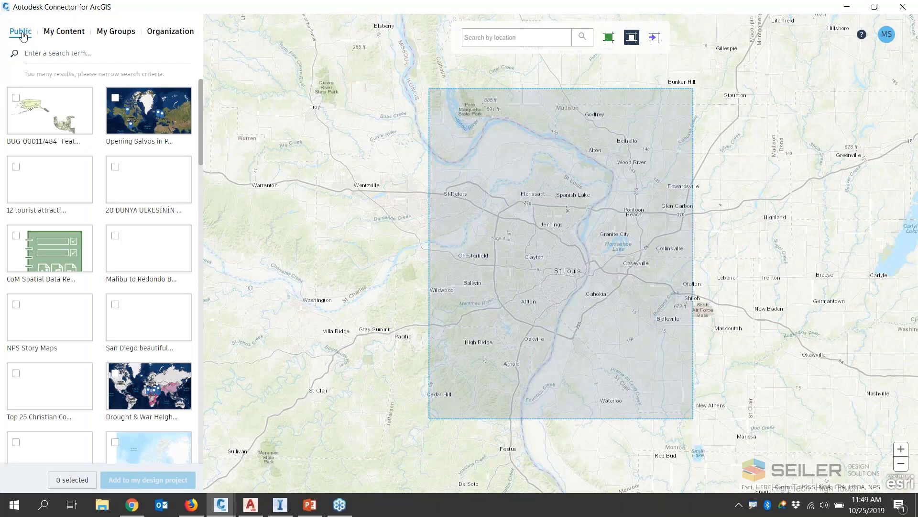
# - Review the layers shared in the Autodesk Desktop Connector Demo Data group
pyautogui.click(63, 32)
pyautogui.click(109, 35)
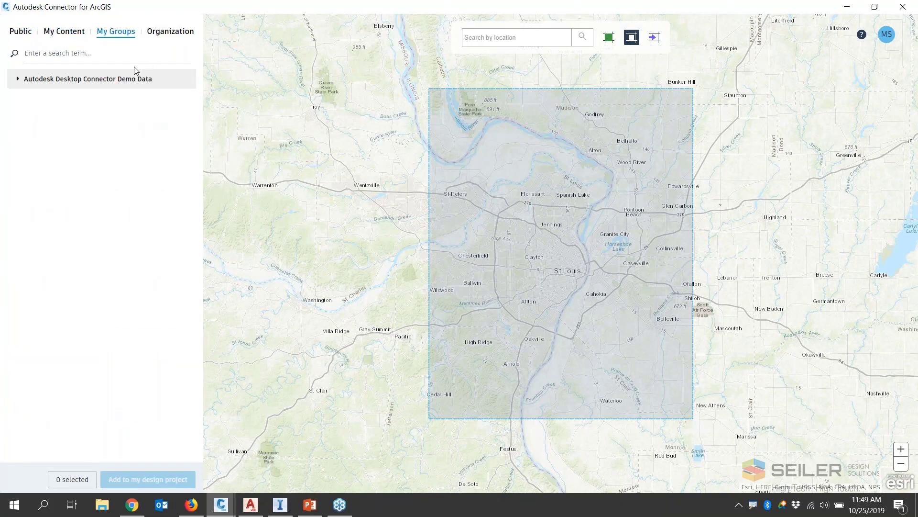
pyautogui.click(19, 80)
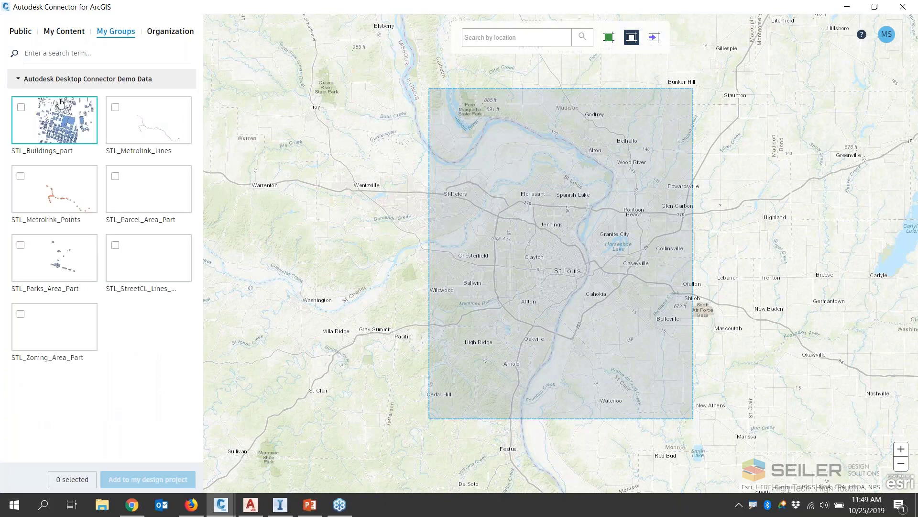
# - Add the STL_Parcel_Area_Part layer from My Content to the design project with the feature type Parcels
pyautogui.click(69, 33)
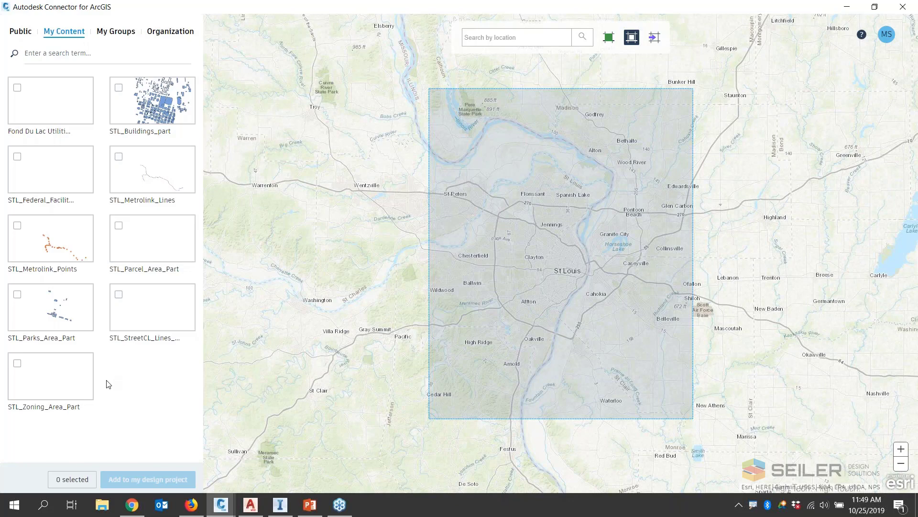
pyautogui.click(122, 229)
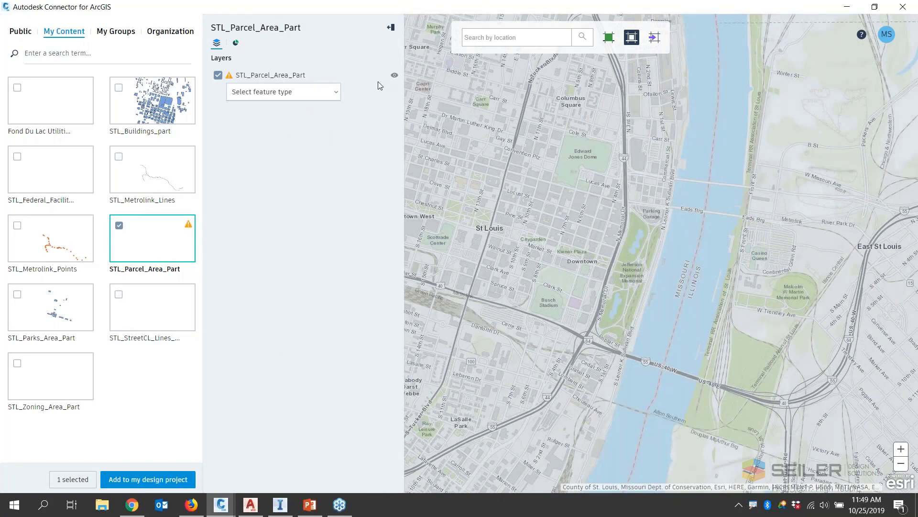
pyautogui.click(337, 92)
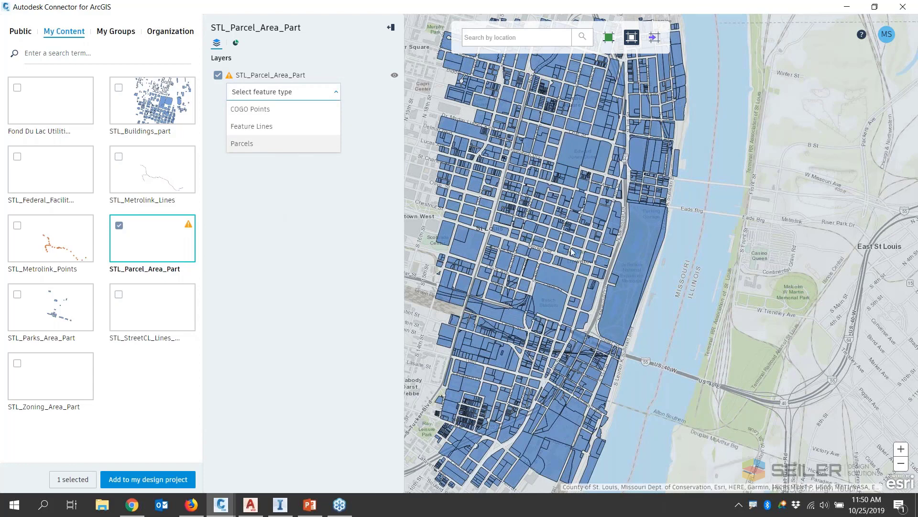
pyautogui.click(253, 143)
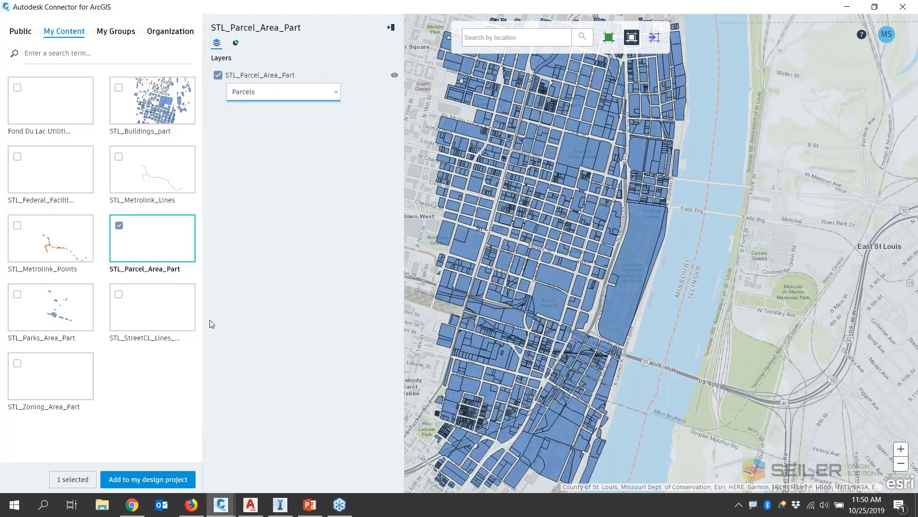
pyautogui.click(153, 479)
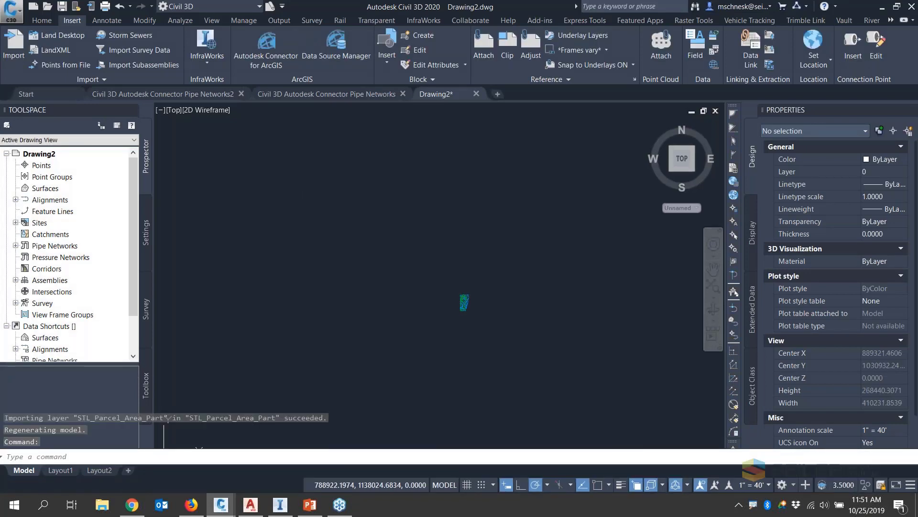
# - Examine the imported parcels in the drawing and list the full parcel names under the STL_Parcel_Area_Part site
pyautogui.scroll(5, 467, 290)
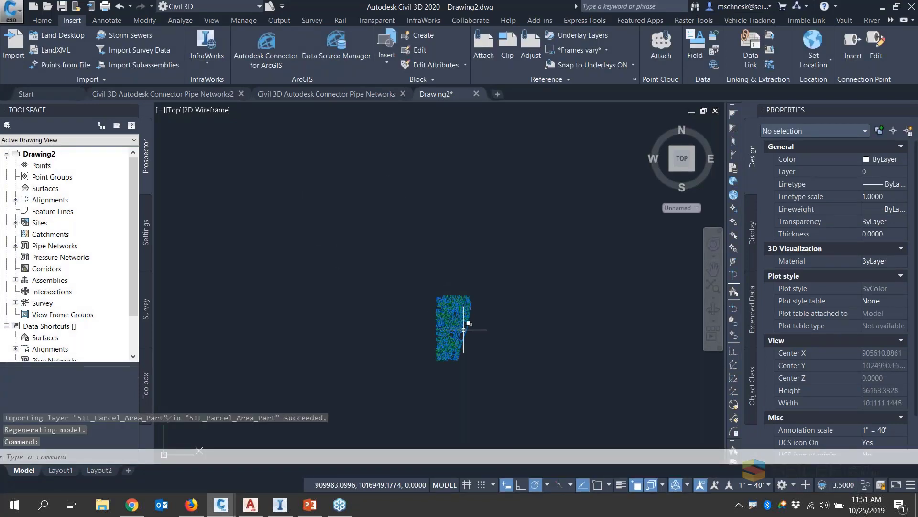
pyautogui.scroll(10, 463, 329)
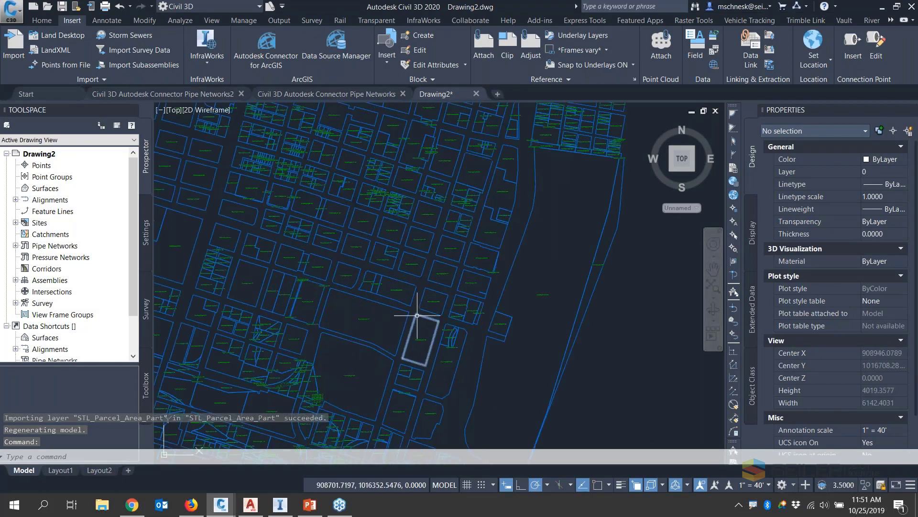
pyautogui.scroll(2, 417, 315)
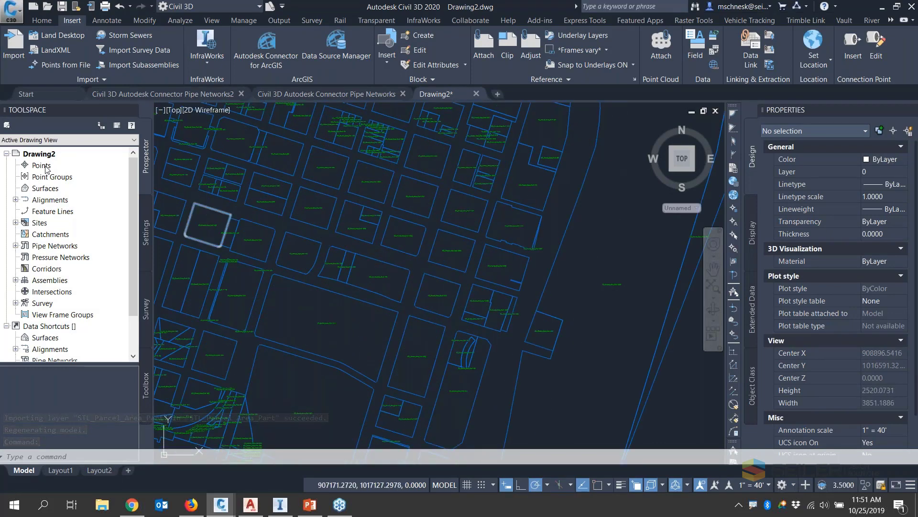
pyautogui.click(15, 222)
pyautogui.scroll(-1, 38, 217)
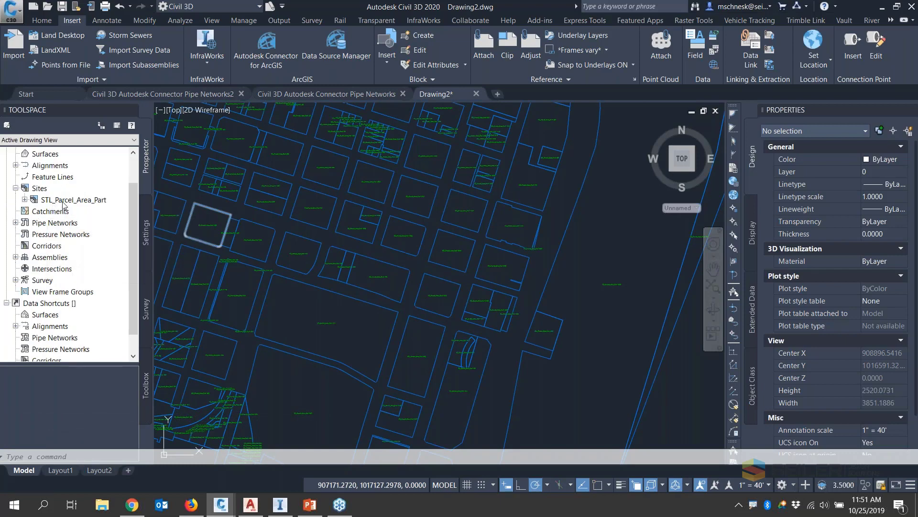
pyautogui.rightClick(79, 205)
pyautogui.press('Escape')
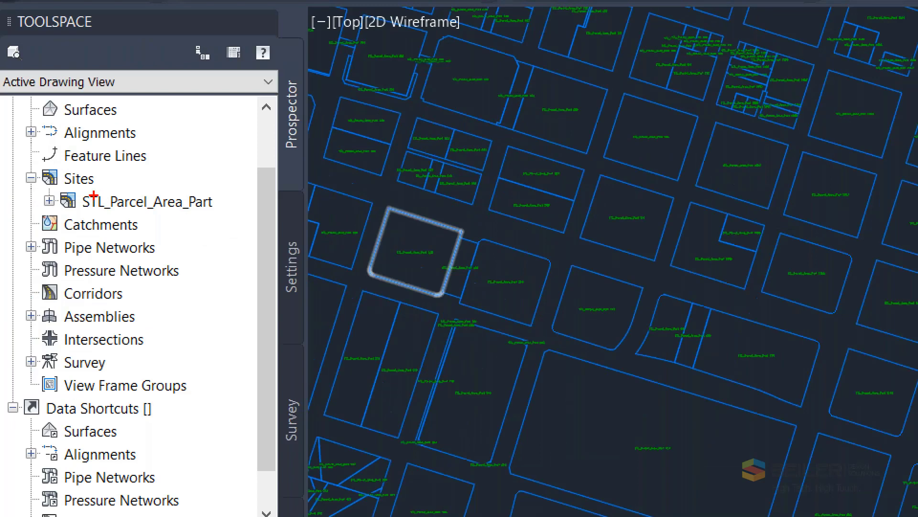
pyautogui.moveTo(46, 190)
pyautogui.mouseDown()
pyautogui.moveTo(88, 190)
pyautogui.moveTo(34, 205)
pyautogui.moveTo(74, 196)
pyautogui.mouseUp()
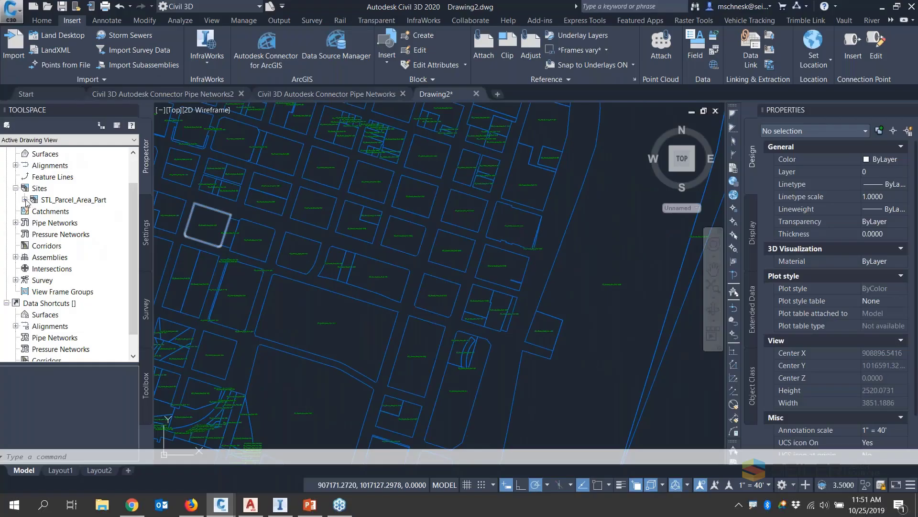
pyautogui.click(25, 200)
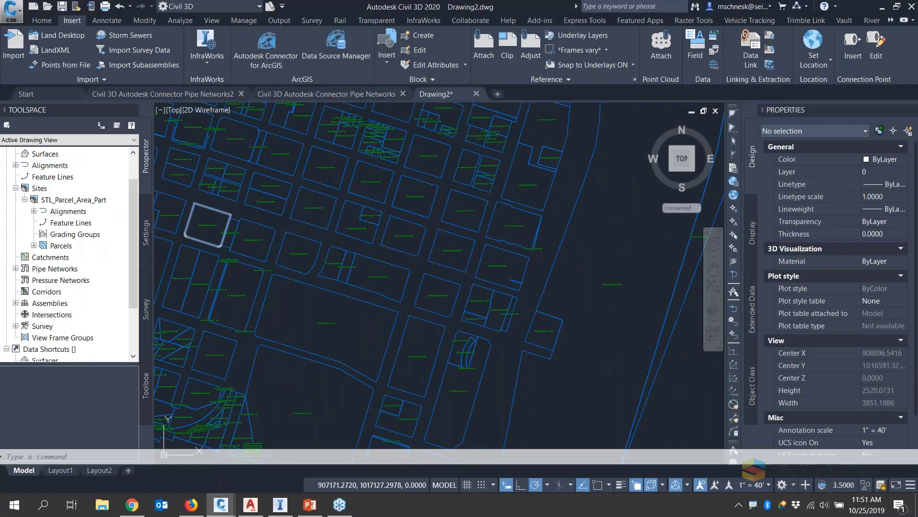
pyautogui.click(33, 245)
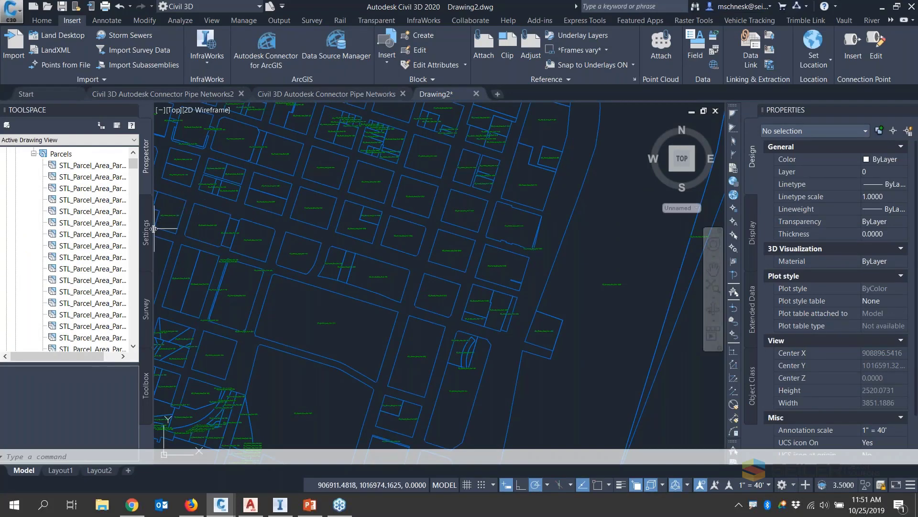
pyautogui.moveTo(153, 229); pyautogui.dragTo(181, 229)
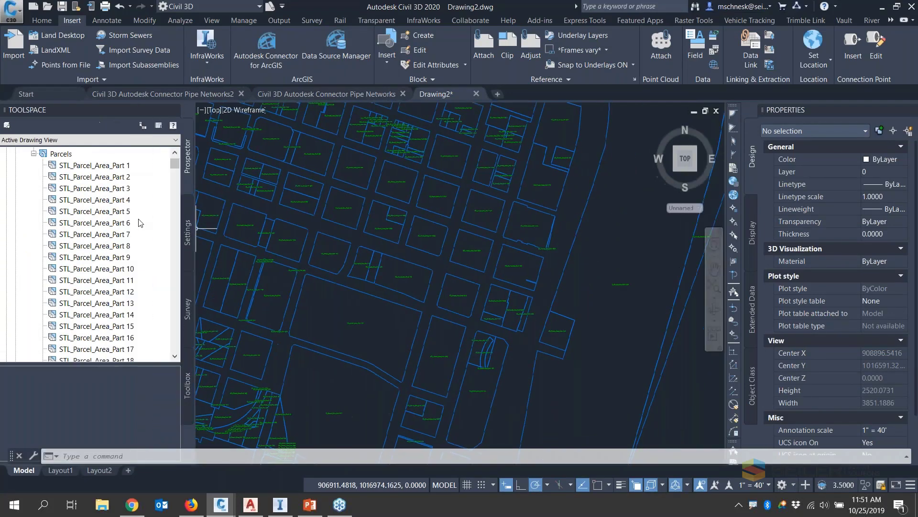
# - Zoom to the parcel STL_Parcel_Area_Part 3 from the parcel list, review its properties and deselect it
pyautogui.click(114, 187)
pyautogui.rightClick(107, 191)
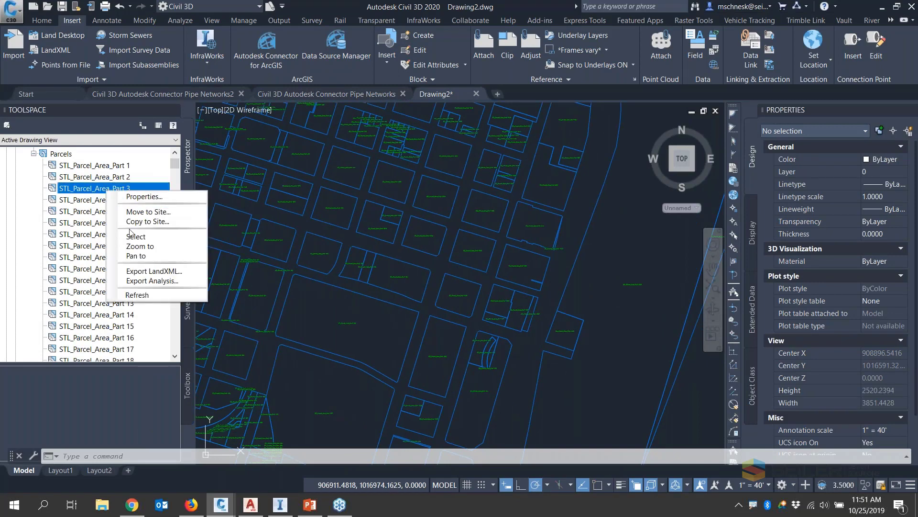
pyautogui.click(135, 247)
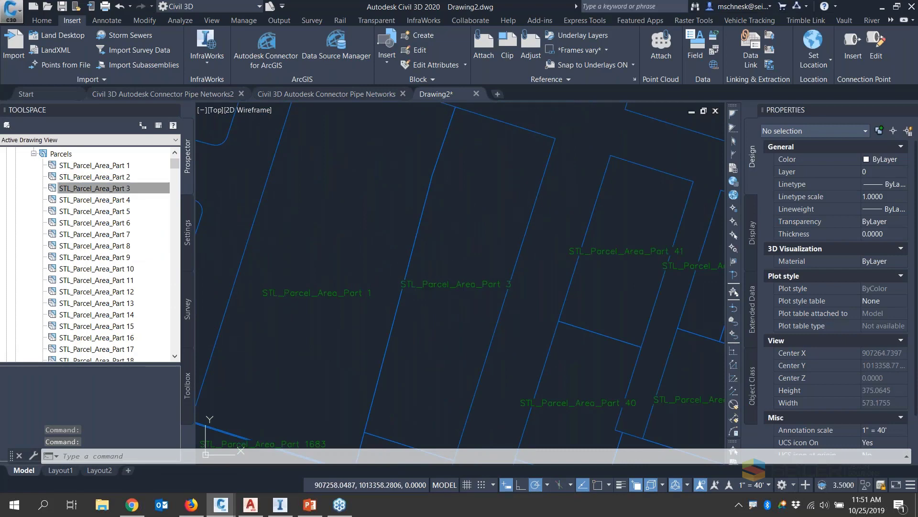
pyautogui.click(462, 293)
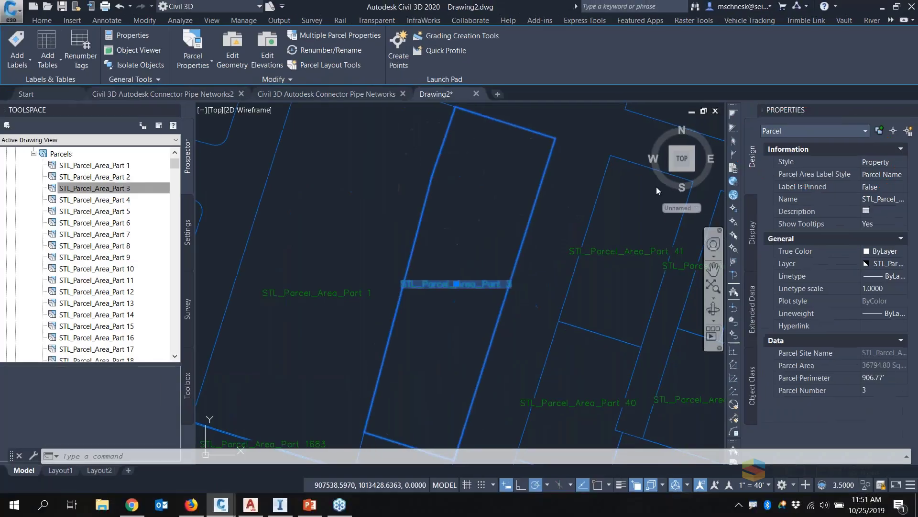
pyautogui.press('Escape')
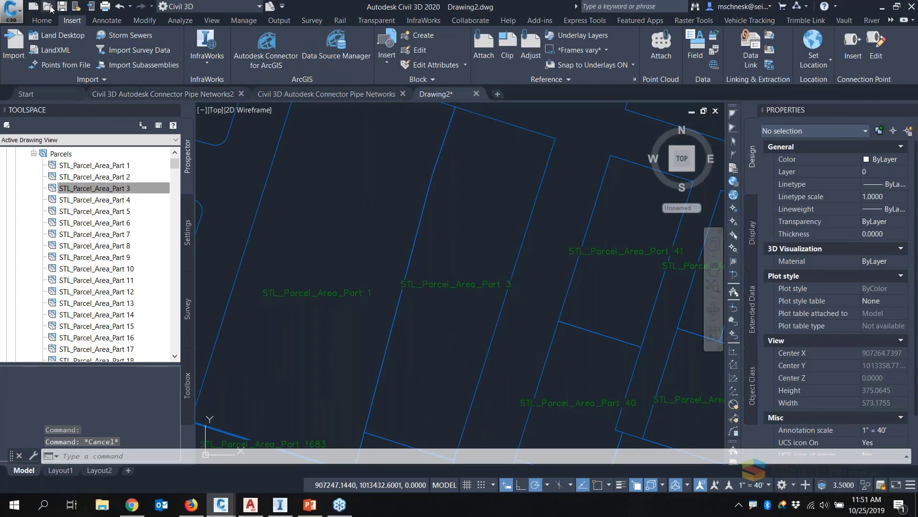
# - Start adding parcel labels with the label type Single Segment and the line label style Bearing over Distance
pyautogui.click(105, 21)
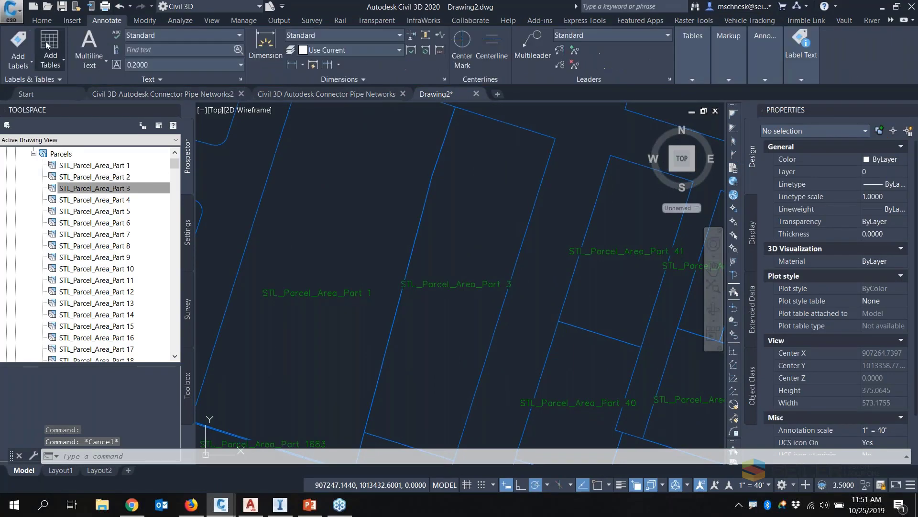
pyautogui.click(18, 45)
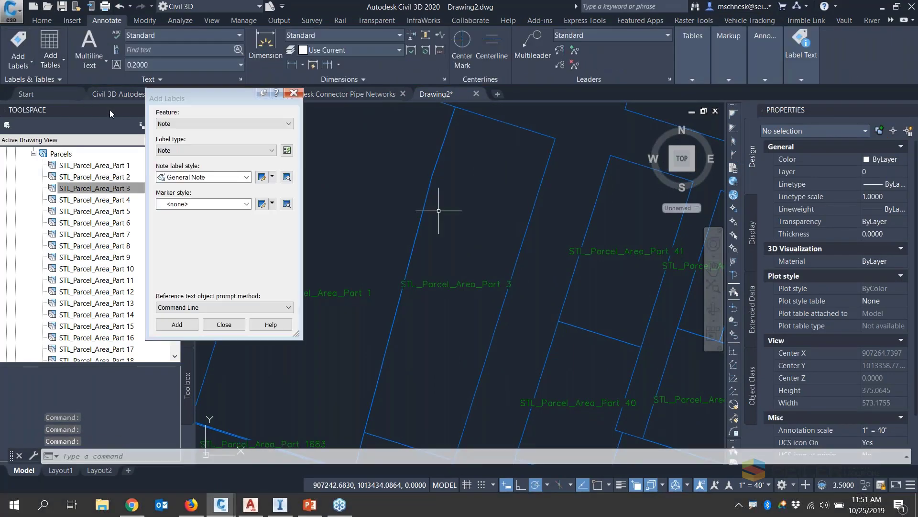
pyautogui.click(188, 123)
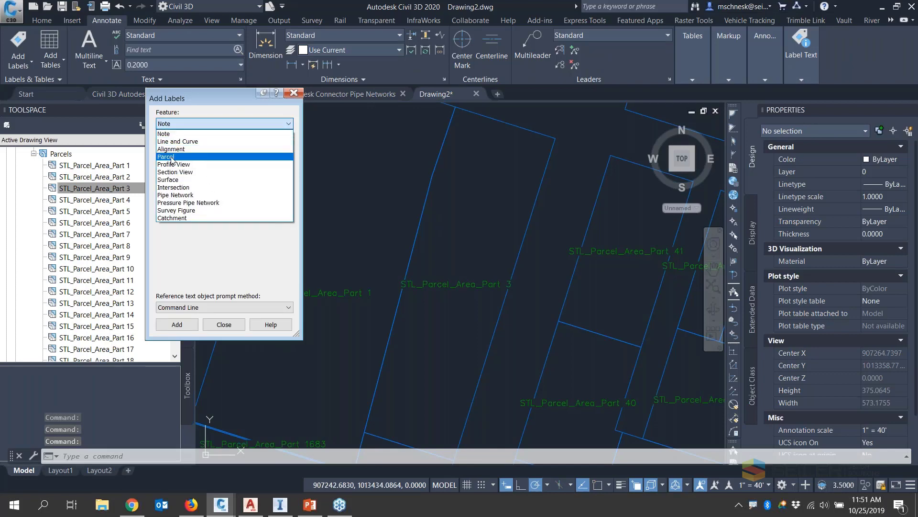
pyautogui.click(172, 157)
pyautogui.click(206, 151)
pyautogui.click(206, 151)
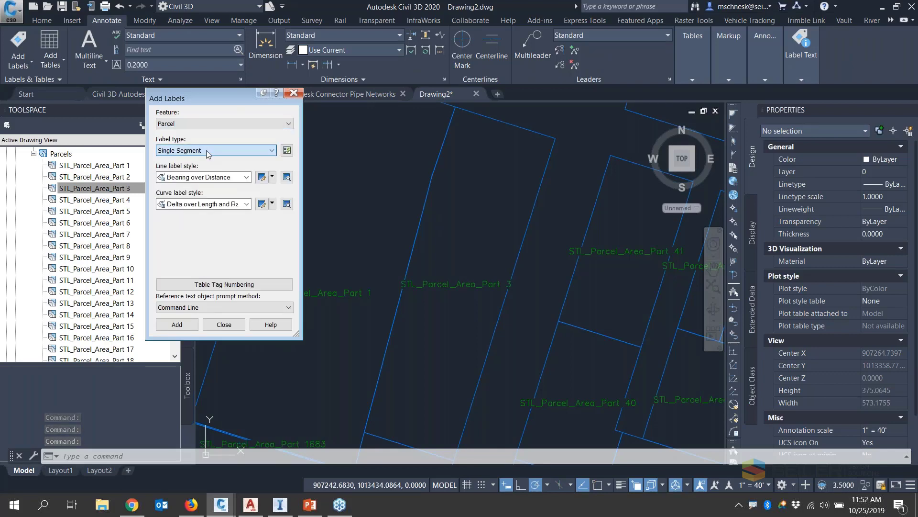
pyautogui.click(214, 178)
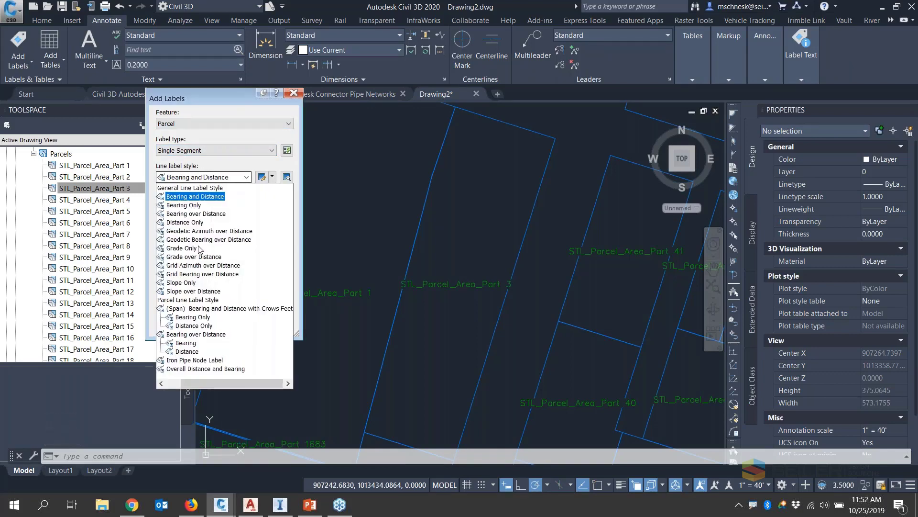
pyautogui.click(190, 335)
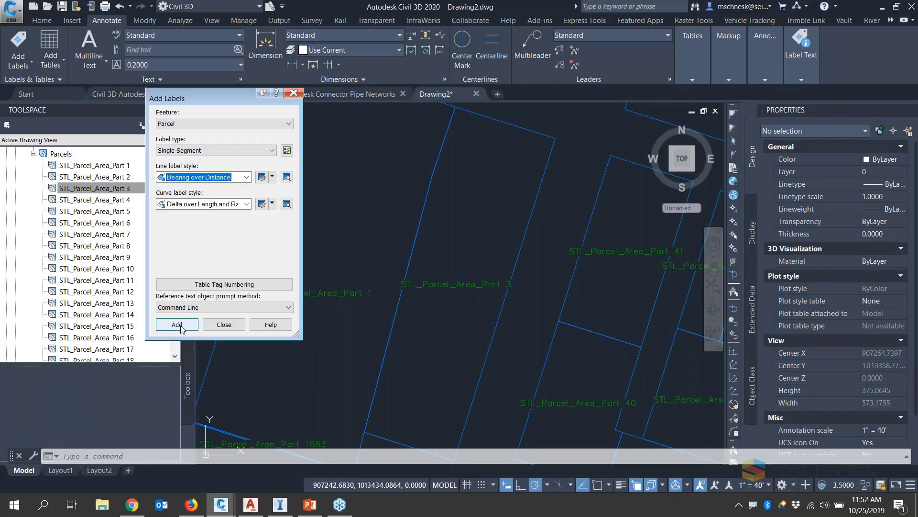
# - Label the two long sides of STL_Parcel_Area_Part 3 and its shared boundary with STL_Parcel_Area_Part 5, and finish labeling
pyautogui.click(181, 325)
pyautogui.click(479, 237)
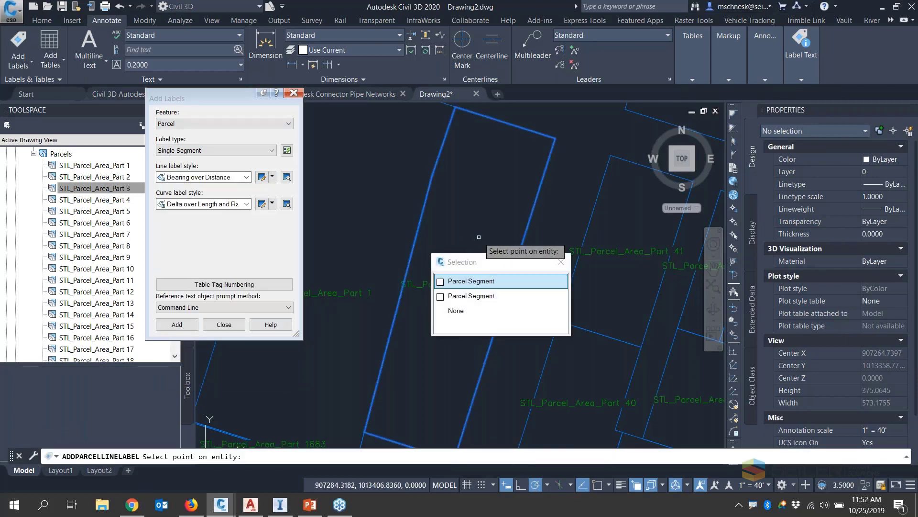
pyautogui.click(477, 282)
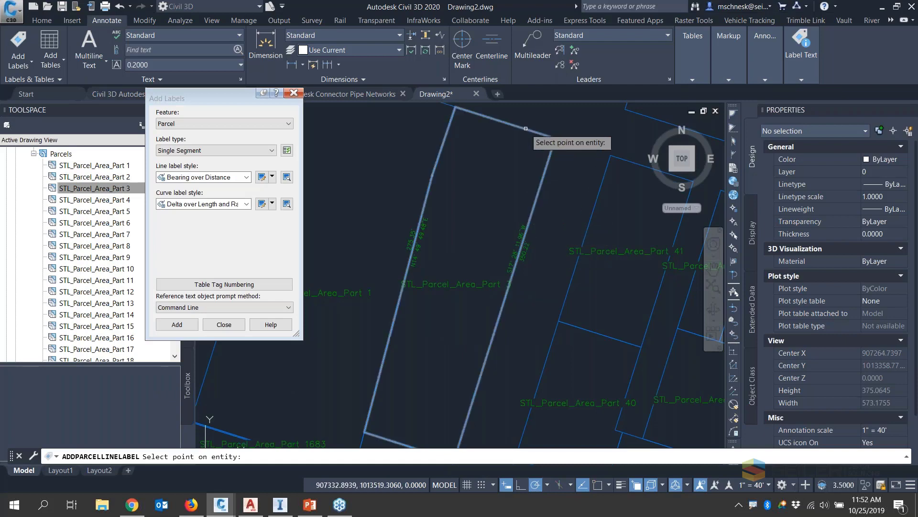
pyautogui.scroll(-3, 462, 346)
pyautogui.scroll(3, 433, 307)
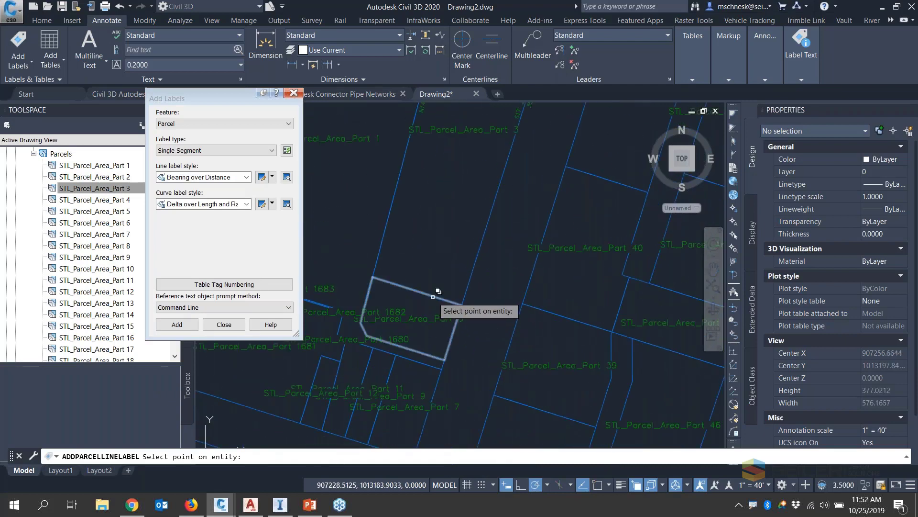
pyautogui.click(424, 293)
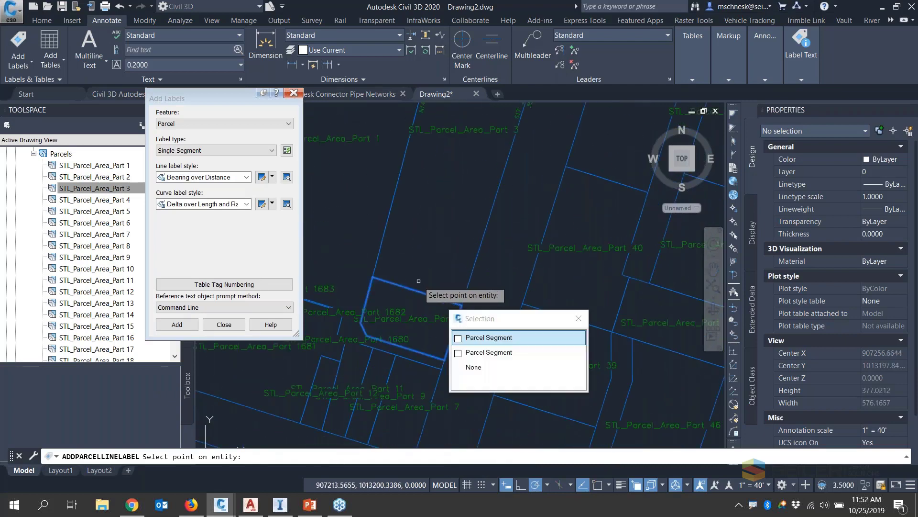
pyautogui.click(478, 340)
pyautogui.press('Return')
pyautogui.scroll(5, 430, 368)
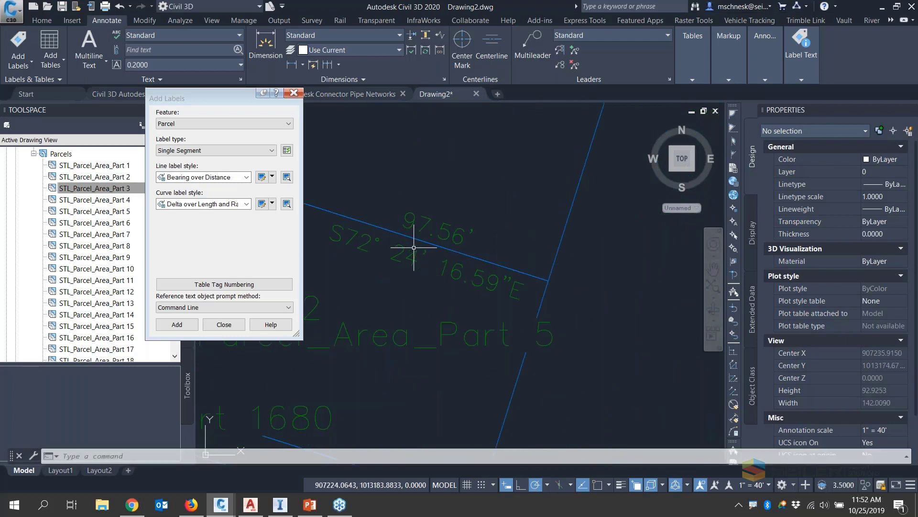
pyautogui.scroll(-5, 414, 247)
pyautogui.press('Escape')
pyautogui.scroll(-2, 457, 284)
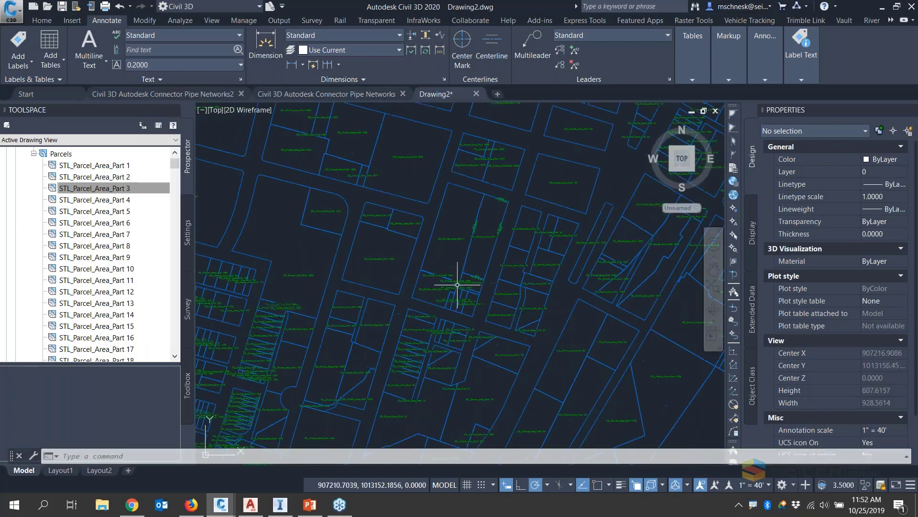
pyautogui.scroll(-4, 368, 199)
pyautogui.scroll(-4, 411, 282)
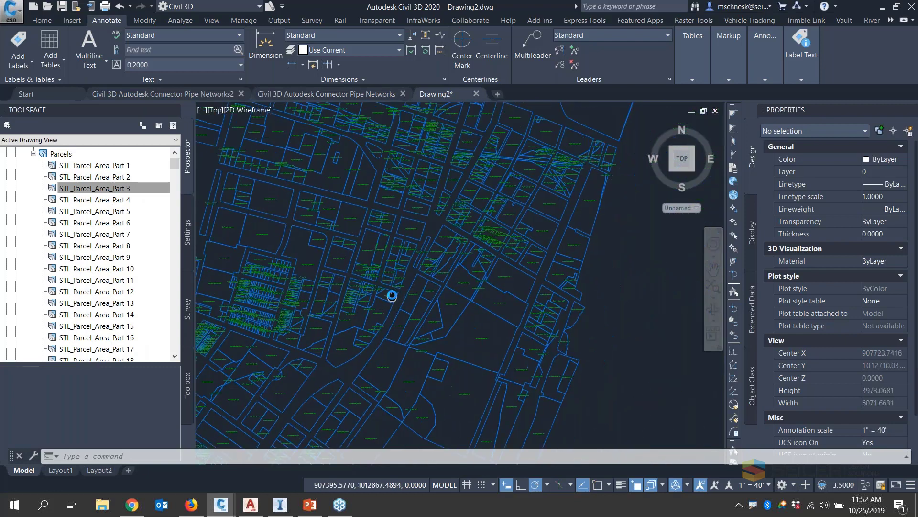
pyautogui.click(136, 240)
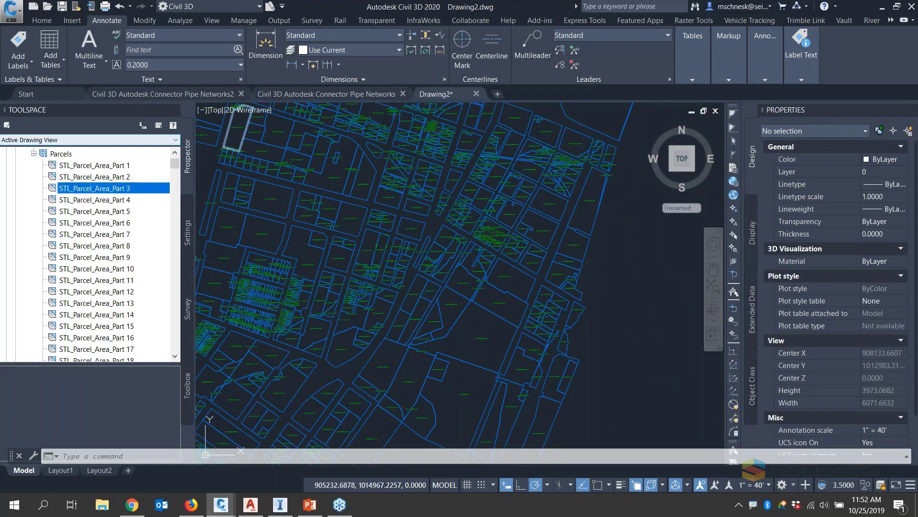
pyautogui.scroll(1, 134, 35)
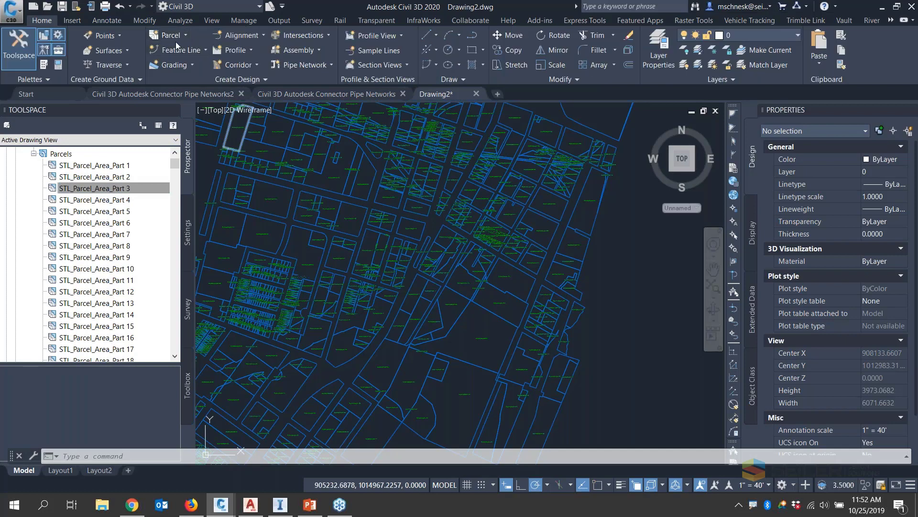
pyautogui.click(107, 22)
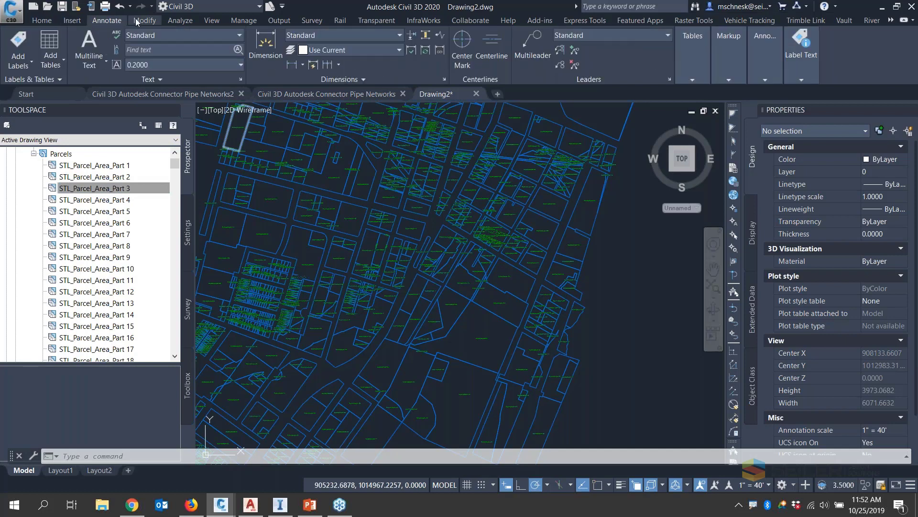
# - Add the STL_StreetCL_Lines_Part layer from My Content in the Autodesk Connector for ArcGIS to the design project with the feature type Alignments
pyautogui.click(78, 18)
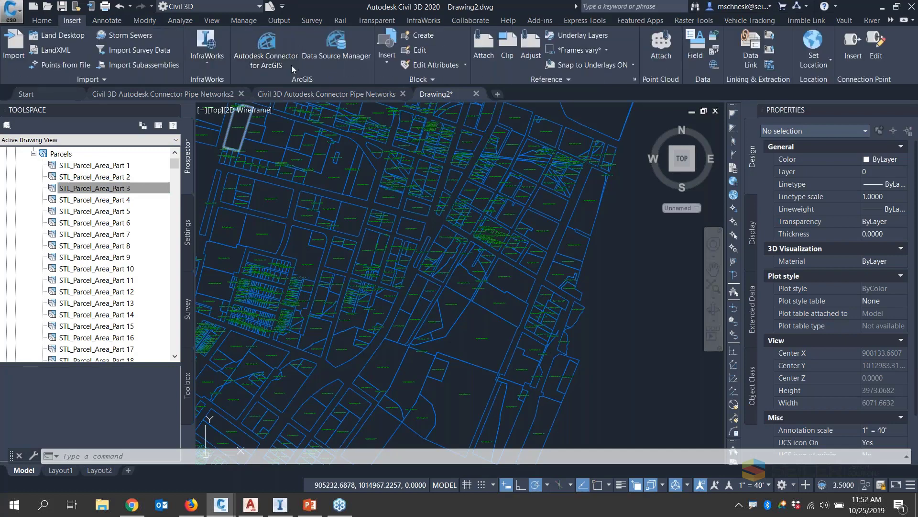
pyautogui.click(291, 65)
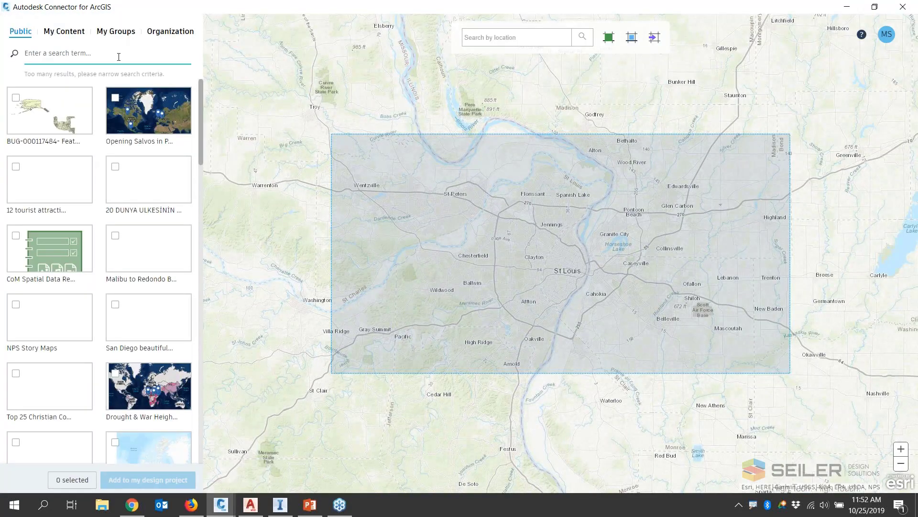
pyautogui.click(73, 33)
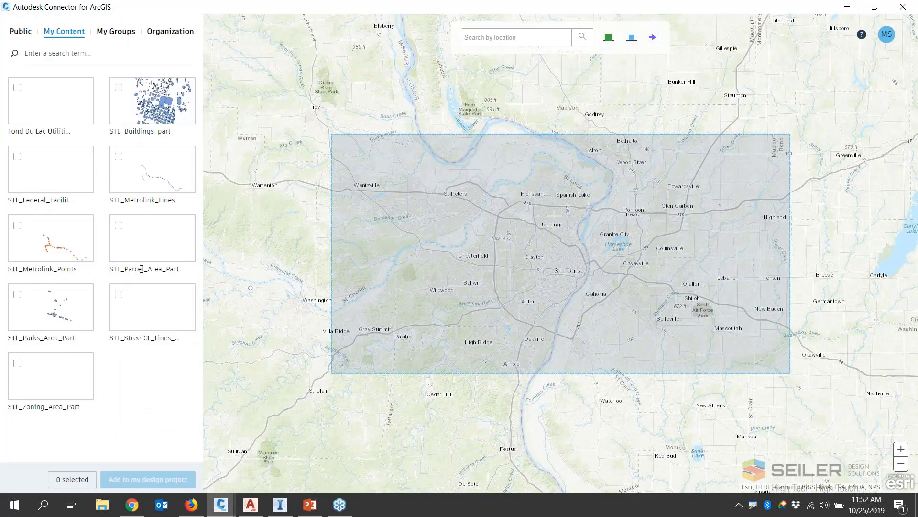
pyautogui.click(139, 311)
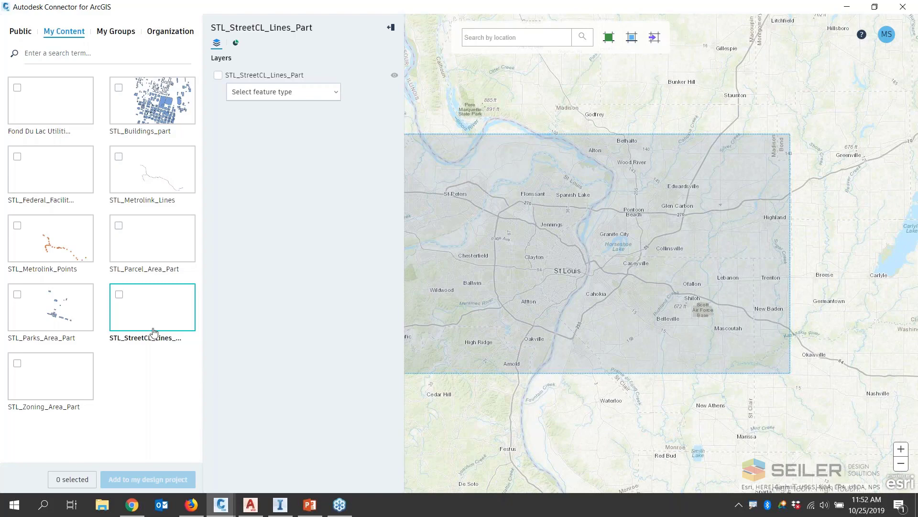
pyautogui.click(218, 75)
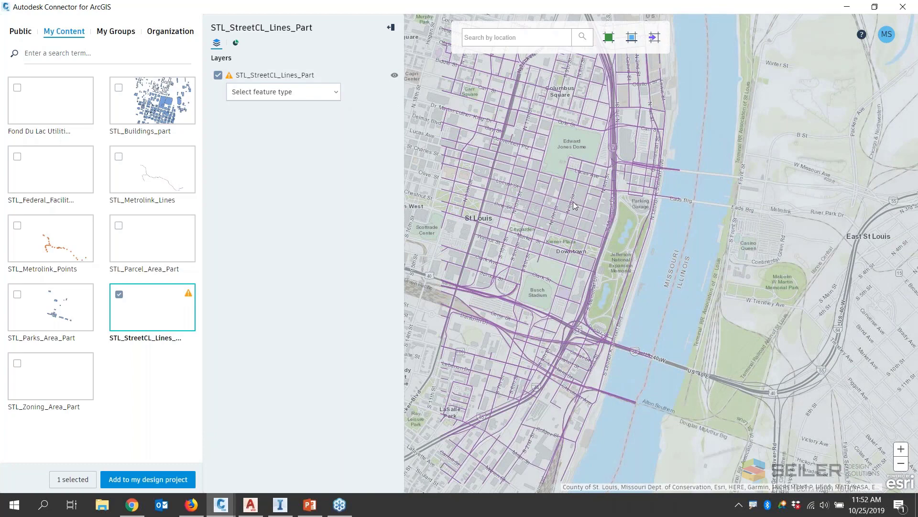
pyautogui.click(279, 93)
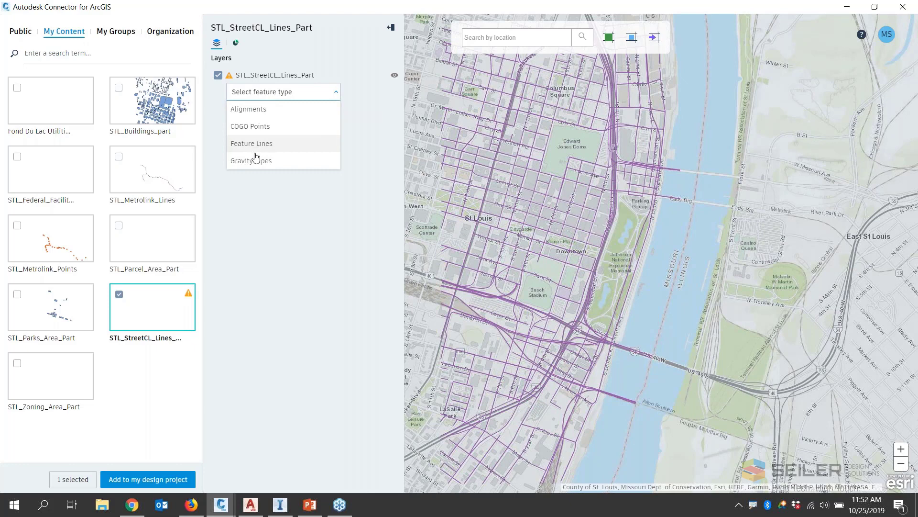
pyautogui.click(250, 114)
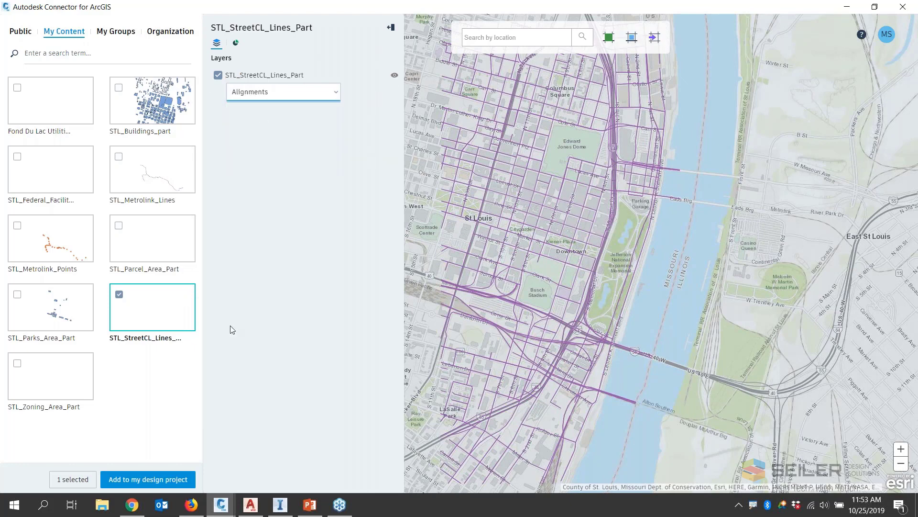
pyautogui.click(139, 481)
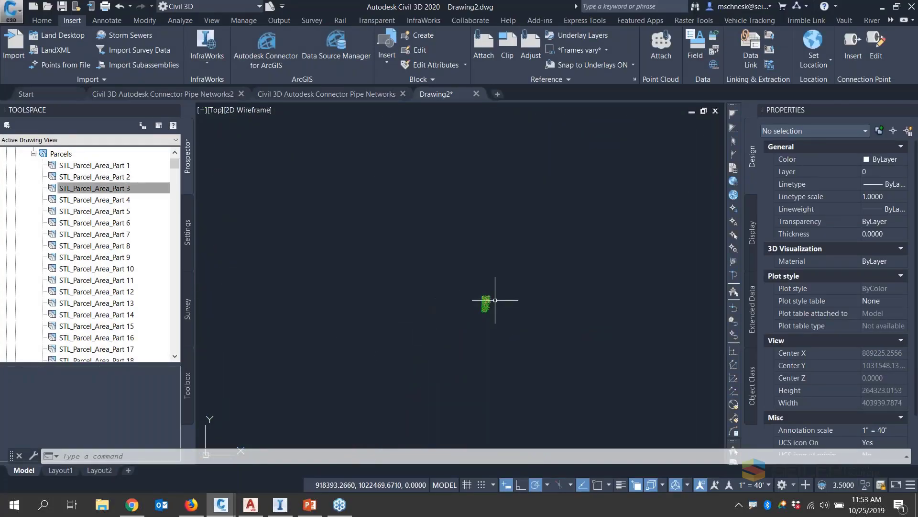
# - Select an imported street alignment among the parcels and examine its design properties and ArcGIS property set attributes
pyautogui.scroll(15, 492, 308)
pyautogui.scroll(6, 345, 266)
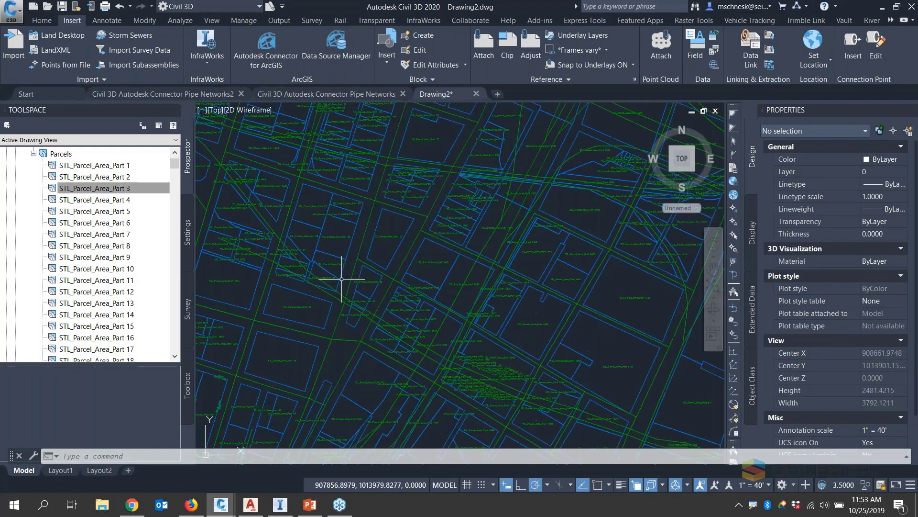
pyautogui.click(353, 277)
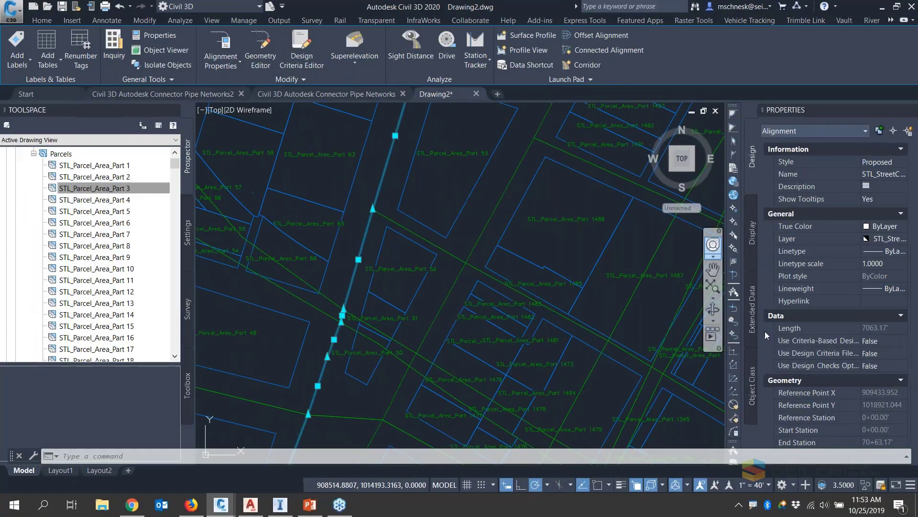
pyautogui.click(751, 327)
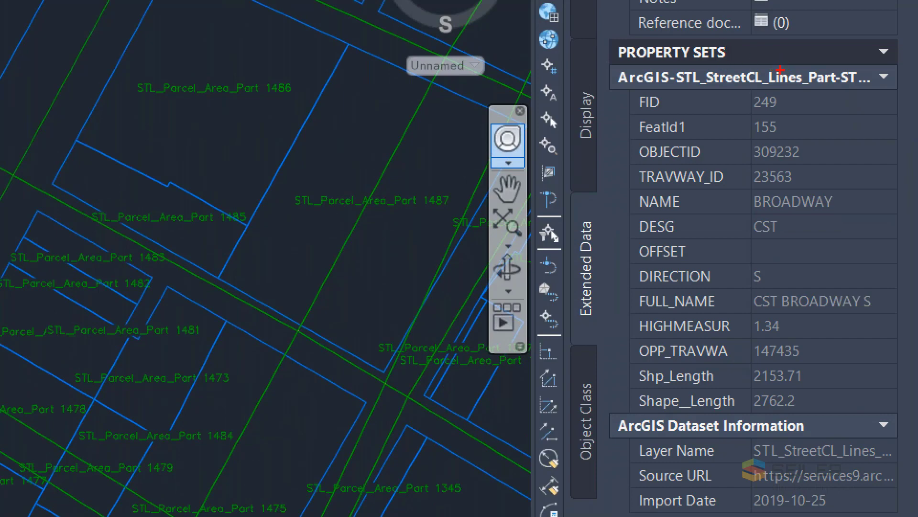
pyautogui.moveTo(823, 71)
pyautogui.mouseDown()
pyautogui.moveTo(652, 72)
pyautogui.moveTo(770, 410)
pyautogui.moveTo(818, 11)
pyautogui.mouseUp()
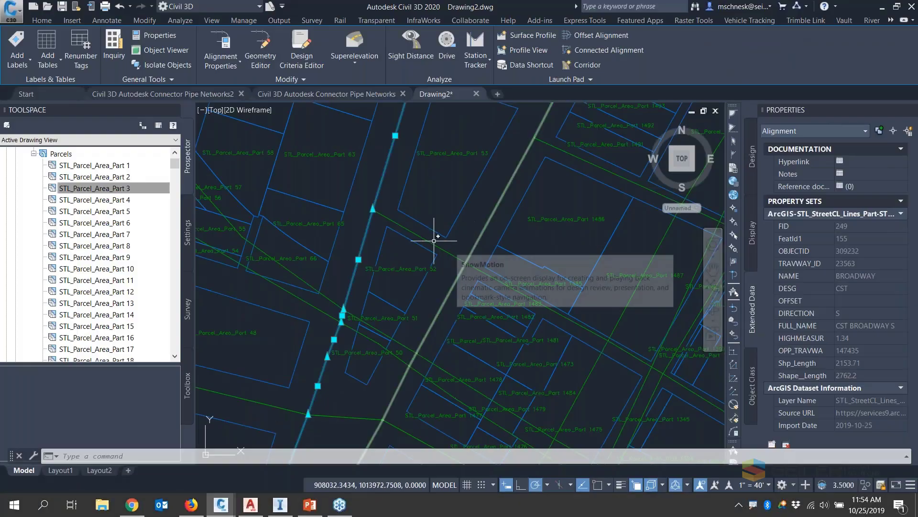
# - Move the selected street alignment's vertex northwest of STL_Parcel_Area_Part 52 slightly to the west
pyautogui.click(372, 209)
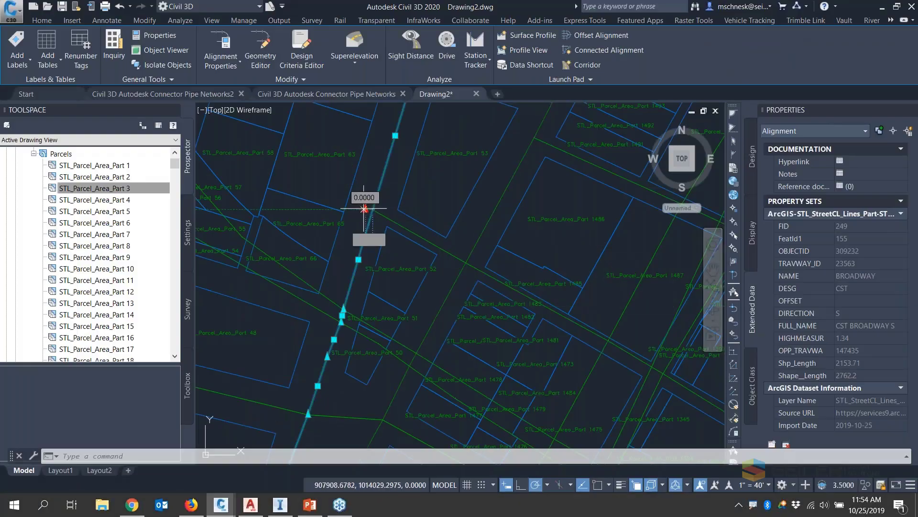
pyautogui.click(359, 209)
pyautogui.scroll(5, 359, 209)
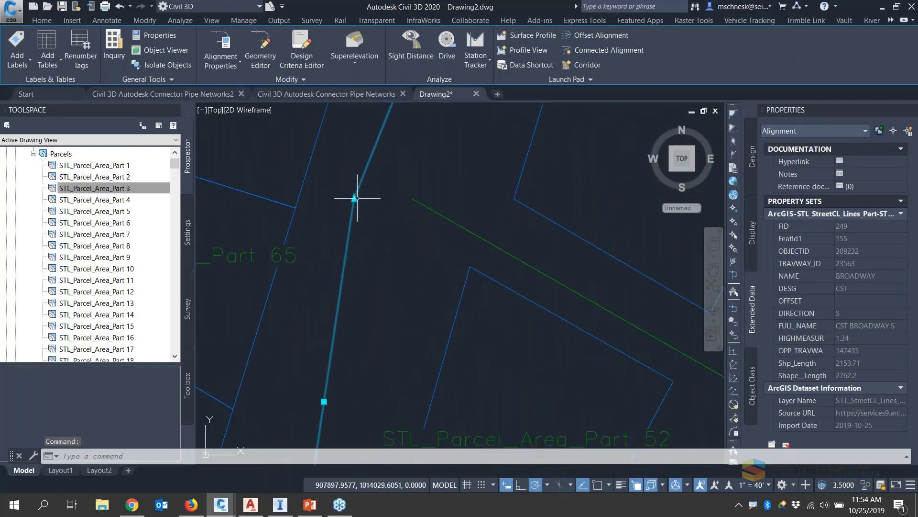
# - Stretch the northwest corner of STL_Parcel_Area_Part 52 outward toward the street alignment and clear the selection
pyautogui.click(466, 280)
pyautogui.click(471, 266)
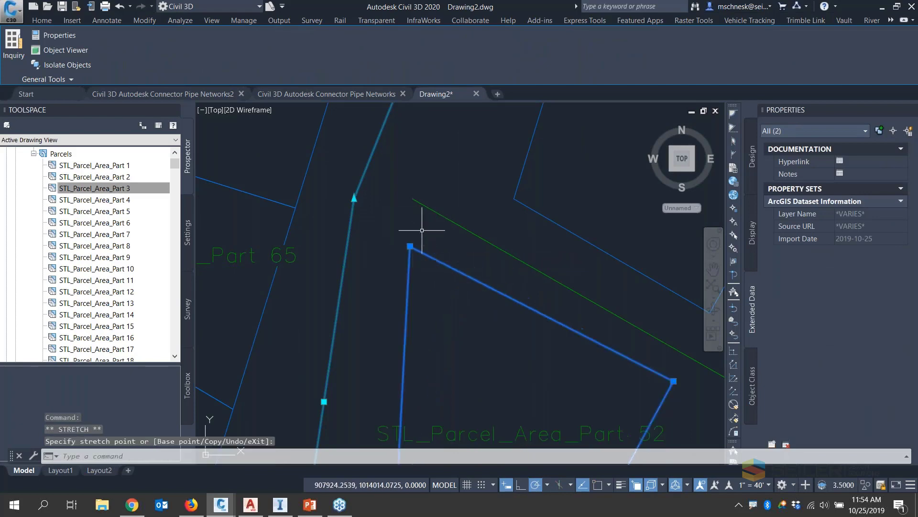
pyautogui.scroll(-3, 489, 325)
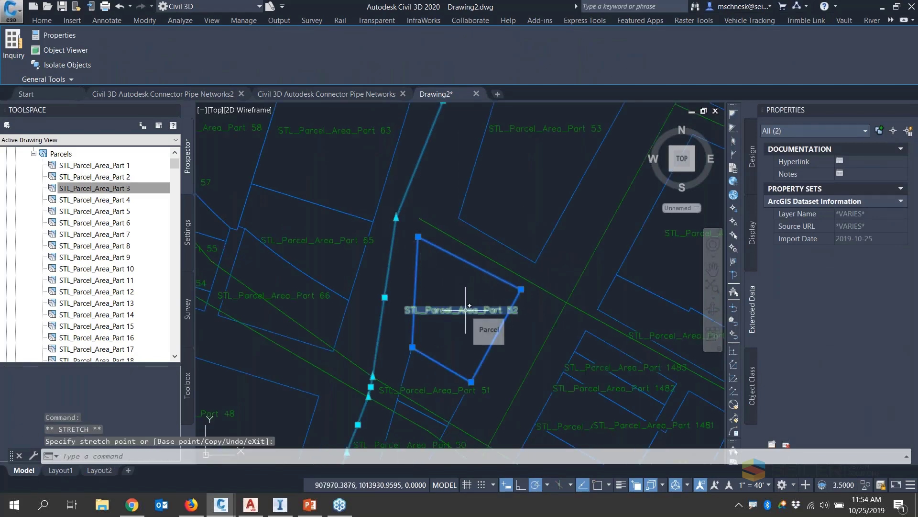
pyautogui.press('Escape')
# - Set STL_Parcel_Area_Part 52's style to Open Space and its area label style to Name Area & Perimeter, and clear the selection
pyautogui.scroll(3, 722, 223)
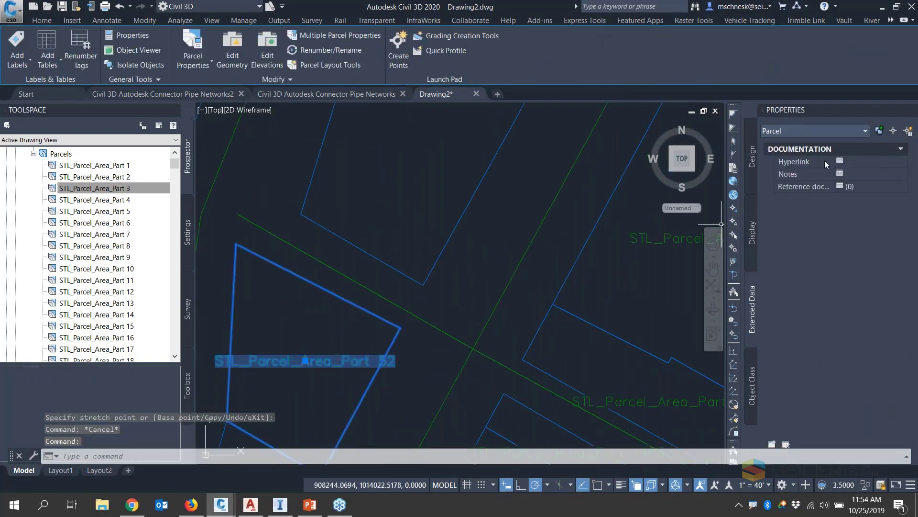
pyautogui.click(752, 152)
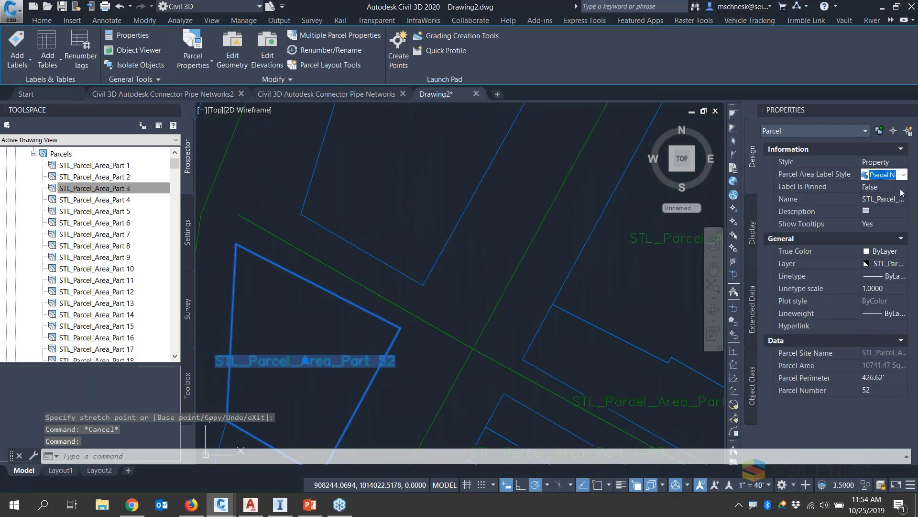
pyautogui.click(902, 163)
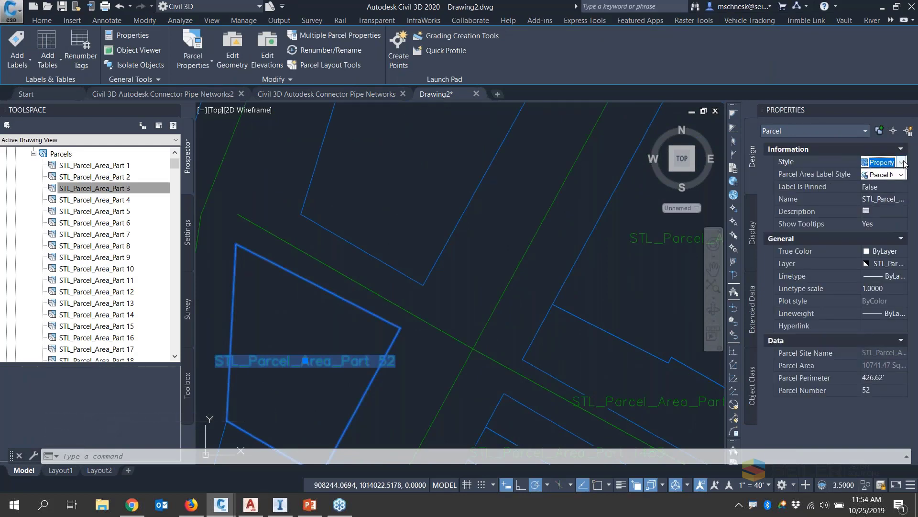
pyautogui.click(903, 164)
pyautogui.click(894, 186)
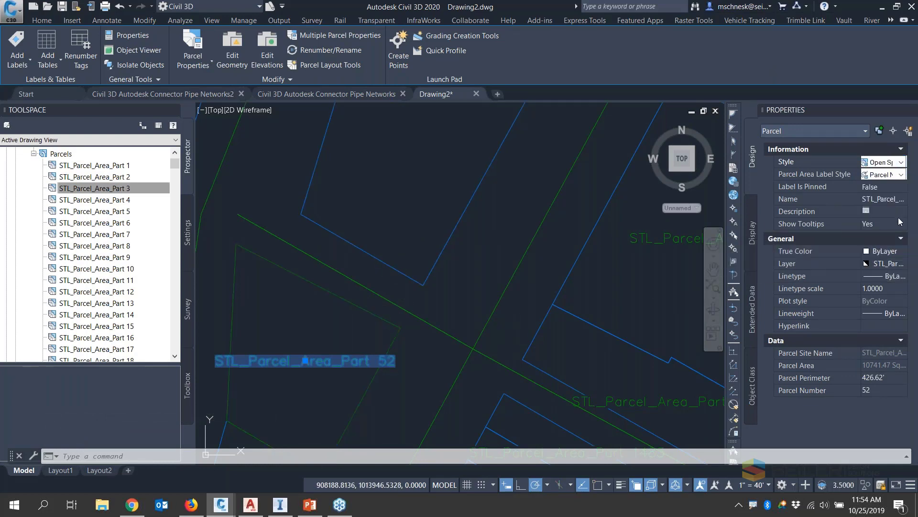
pyautogui.click(902, 174)
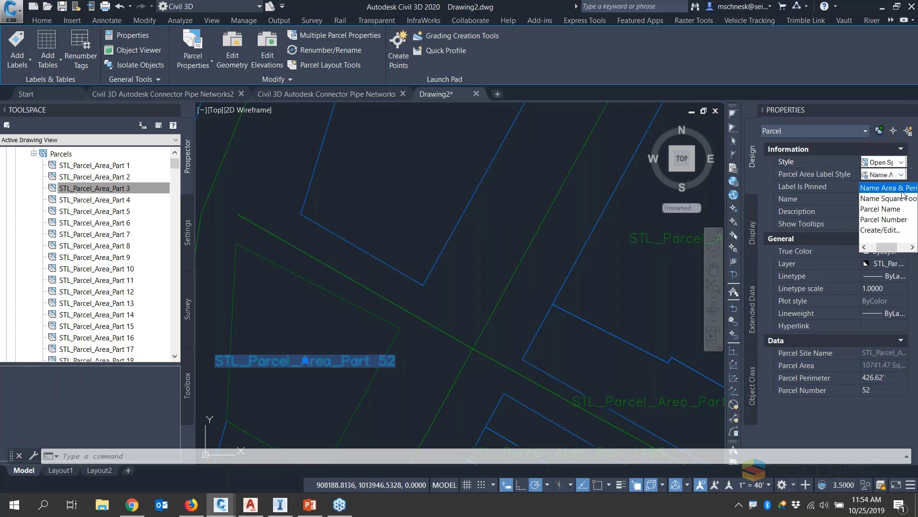
pyautogui.click(903, 195)
pyautogui.press('Escape')
pyautogui.scroll(-5, 326, 348)
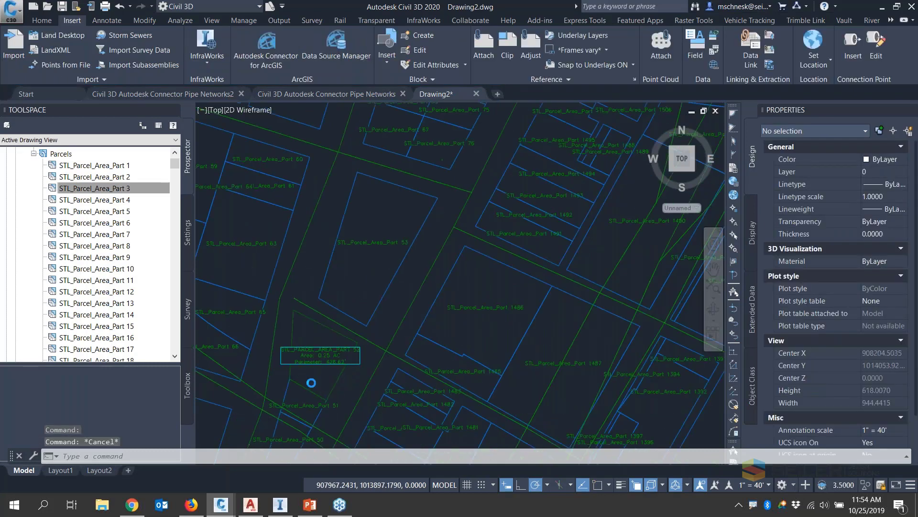
# - Stretch the east corner of STL_Parcel_Area_Part 52 southeast toward the street intersection and clear the selection
pyautogui.scroll(5, 312, 380)
pyautogui.click(421, 279)
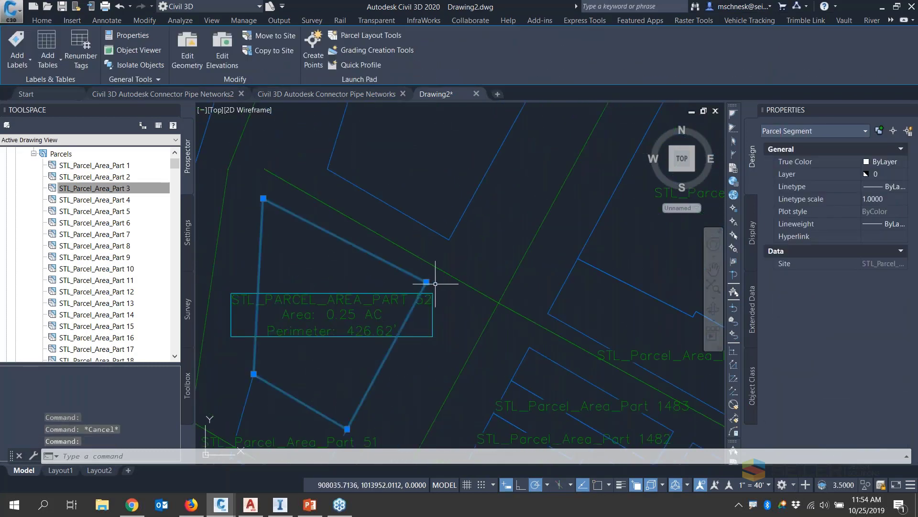
pyautogui.click(426, 283)
pyautogui.click(455, 300)
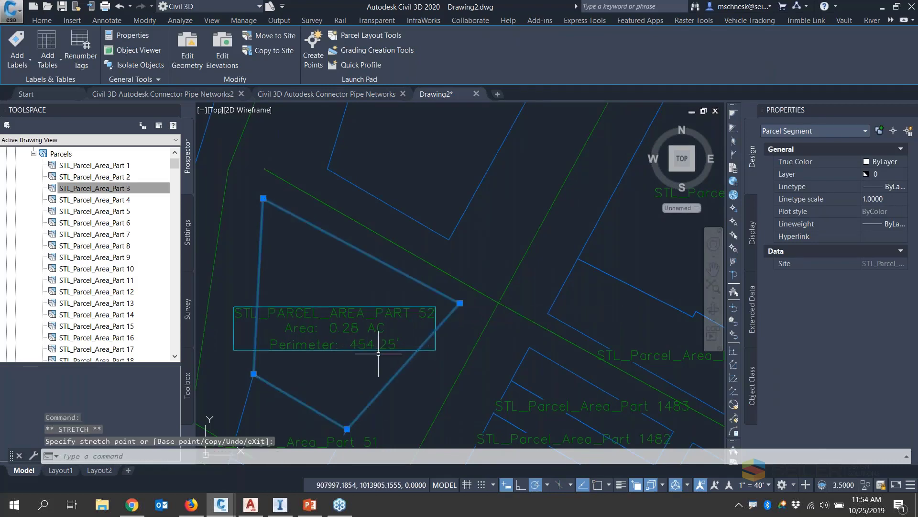
pyautogui.scroll(-4, 470, 299)
pyautogui.press('Escape')
pyautogui.press('Escape')
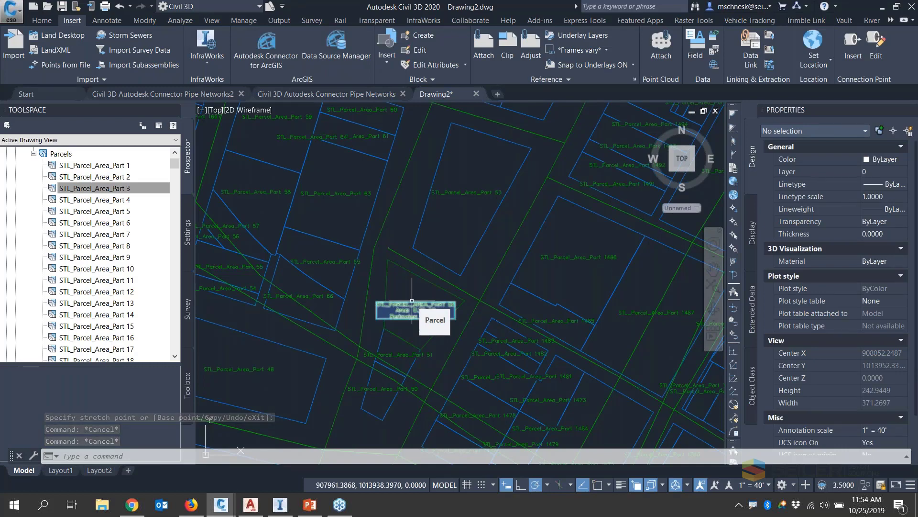
# - Review the STL_StreetCL_Lines_Part details in the Data Source Manager, start saving both layers back to ArcGIS, cancel, and close the manager
pyautogui.click(336, 42)
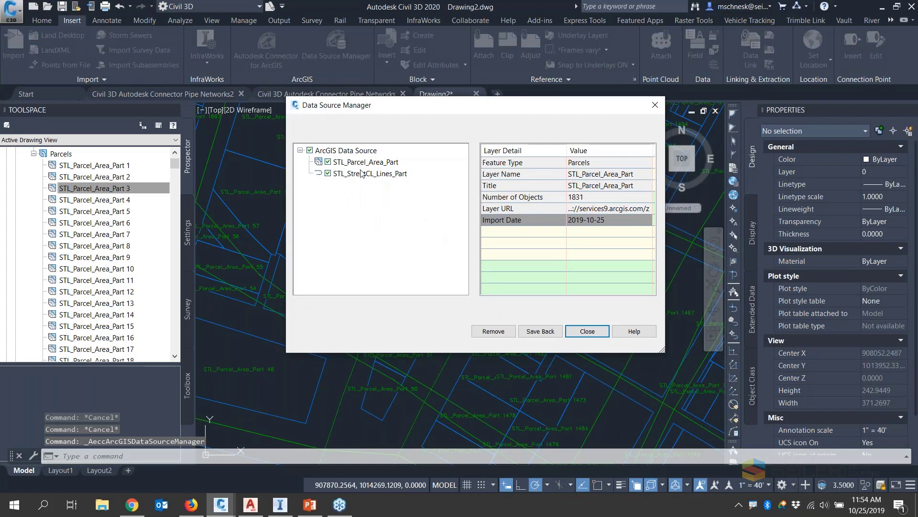
pyautogui.click(363, 174)
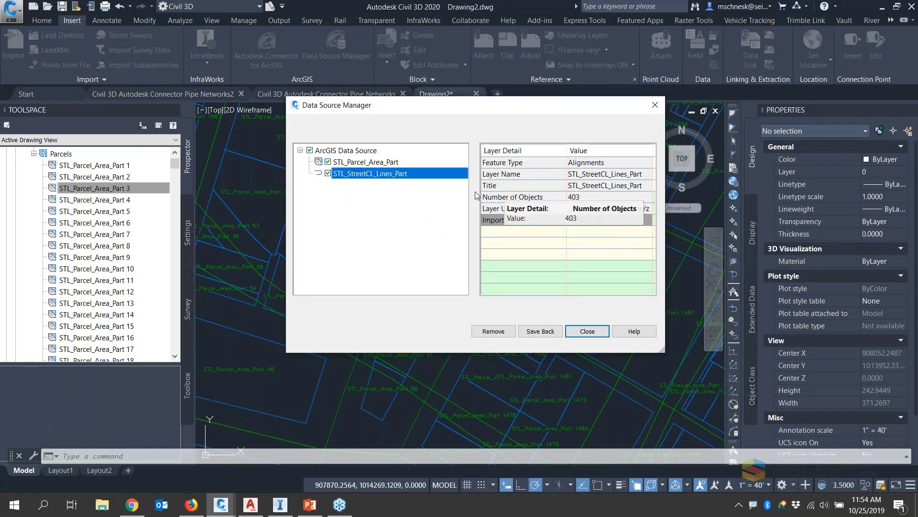
pyautogui.click(540, 331)
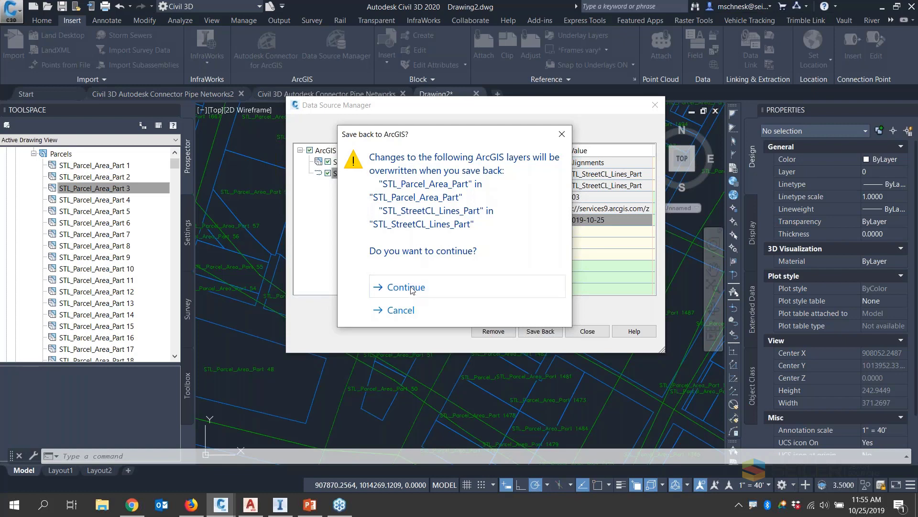
pyautogui.click(402, 311)
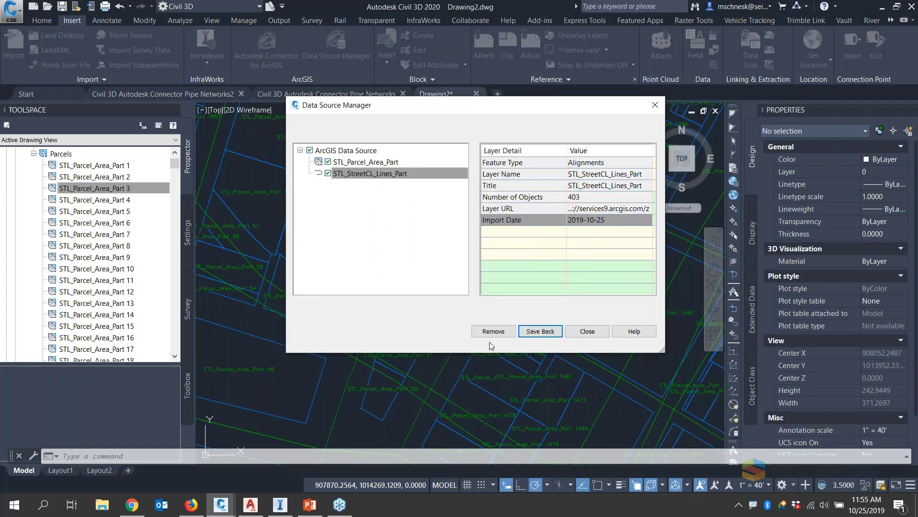
pyautogui.click(605, 331)
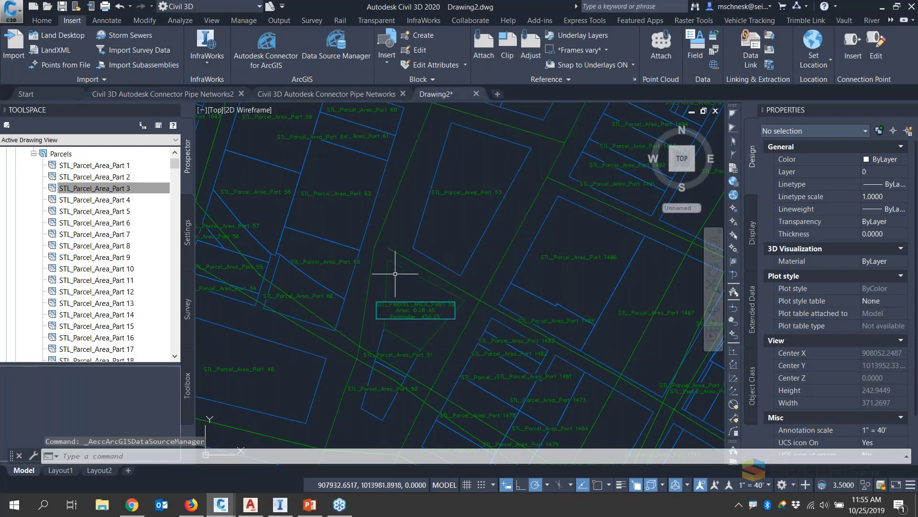
# - Stretch the eastern end of the middle street alignment that extends past the parcels far to the southeast and clear the selection
pyautogui.click(389, 248)
pyautogui.scroll(-3, 301, 174)
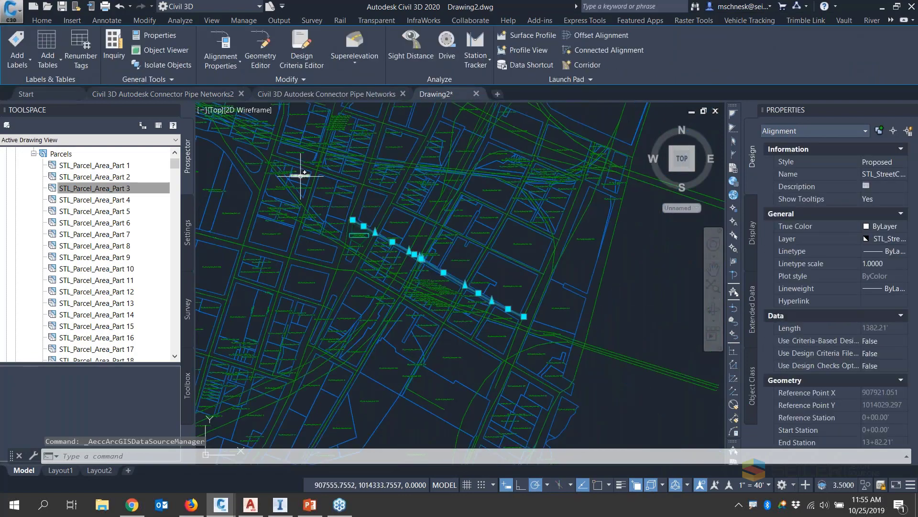
pyautogui.scroll(6, 440, 263)
pyautogui.click(341, 224)
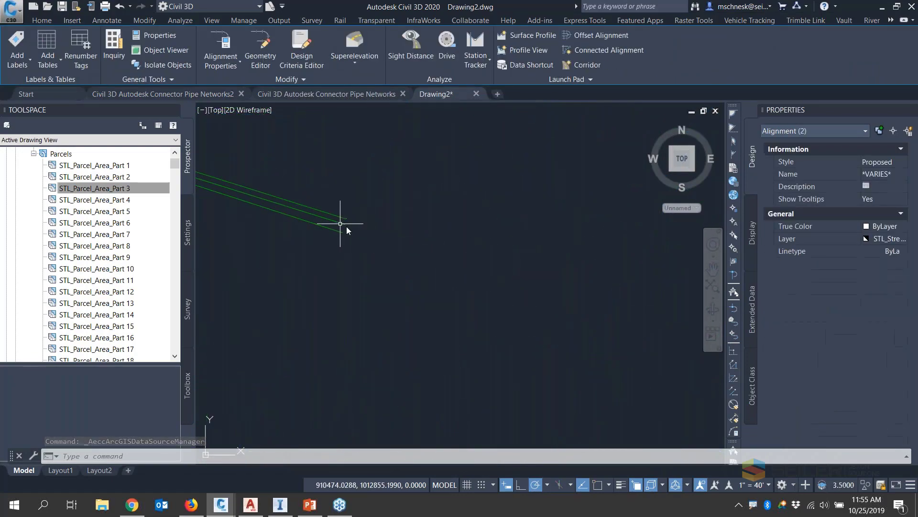
pyautogui.click(340, 223)
pyautogui.scroll(-3, 340, 223)
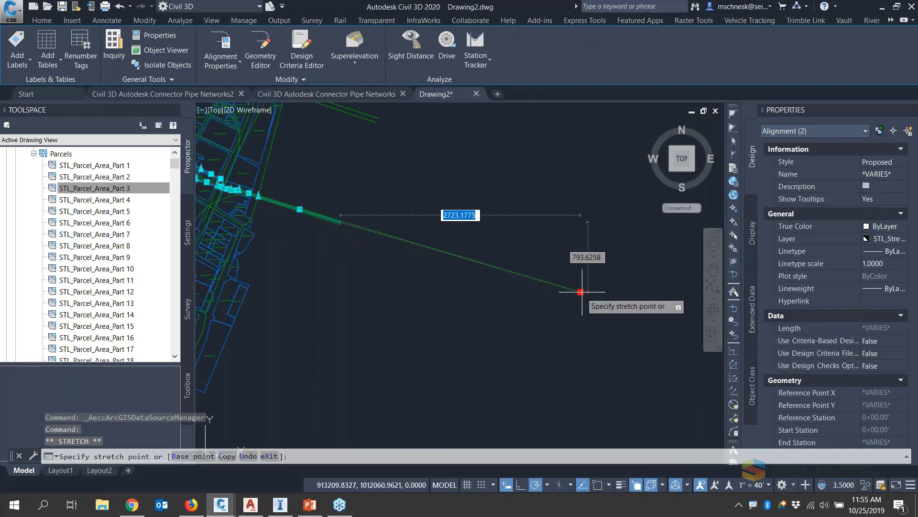
pyautogui.click(626, 310)
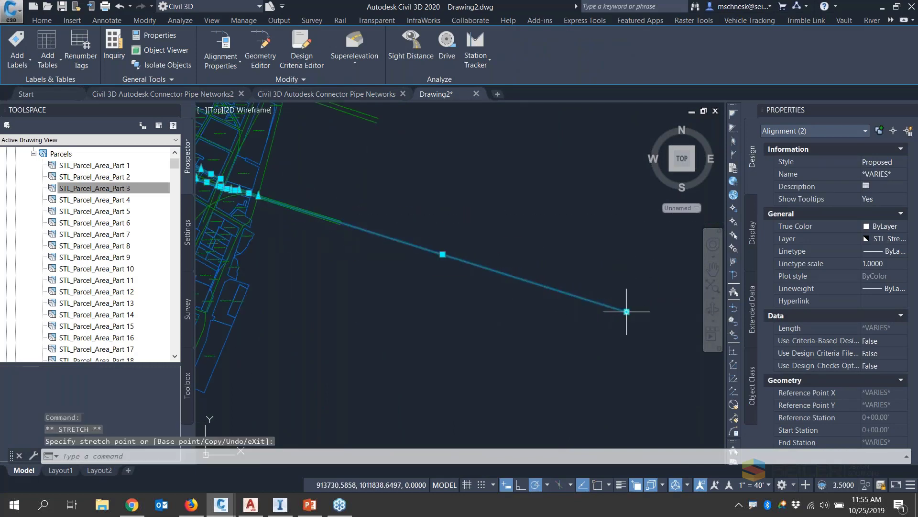
pyautogui.scroll(3, 543, 290)
pyautogui.scroll(-2, 543, 289)
pyautogui.press('Escape')
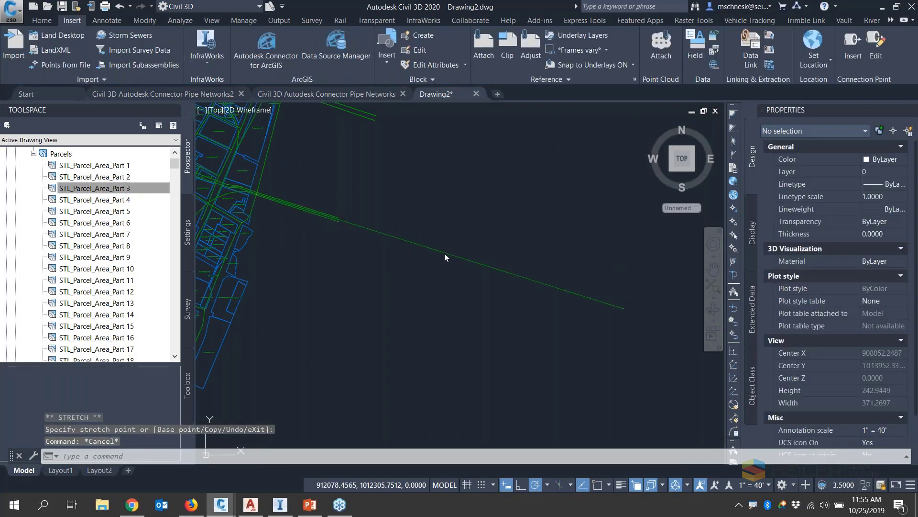
# - Save only STL_StreetCL_Lines_Part back to ArcGIS from the Data Source Manager, excluding STL_Parcel_Area_Part
pyautogui.click(337, 43)
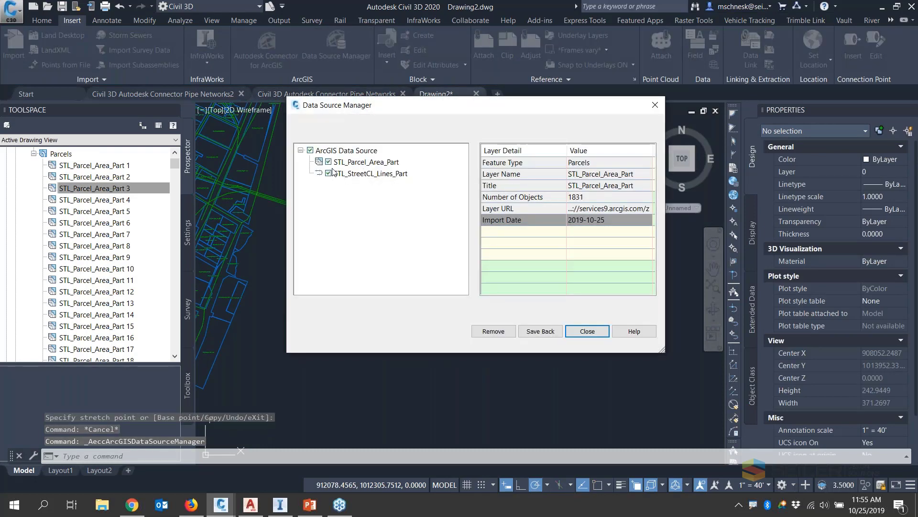
pyautogui.click(328, 162)
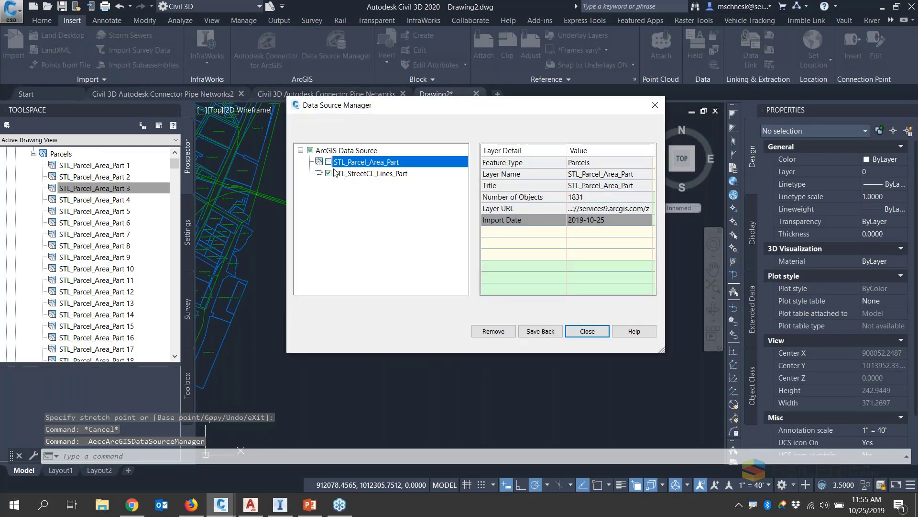
pyautogui.click(540, 331)
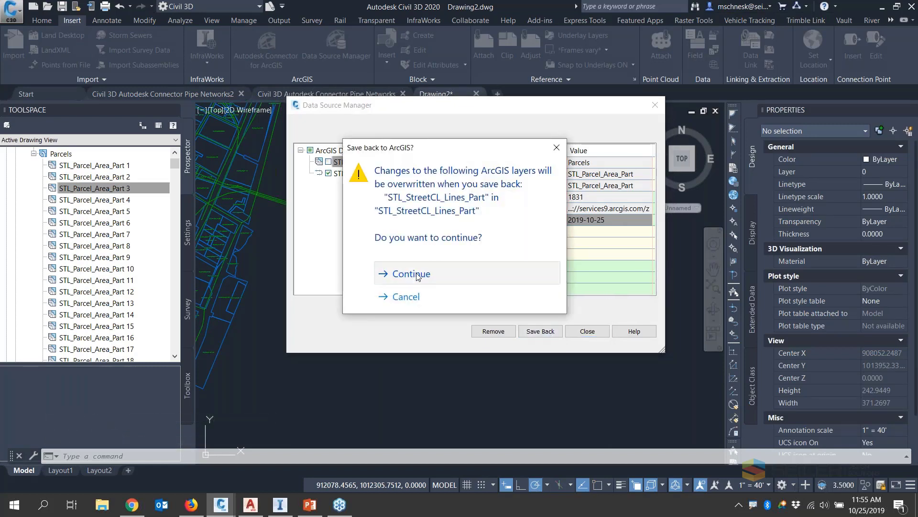
pyautogui.click(415, 275)
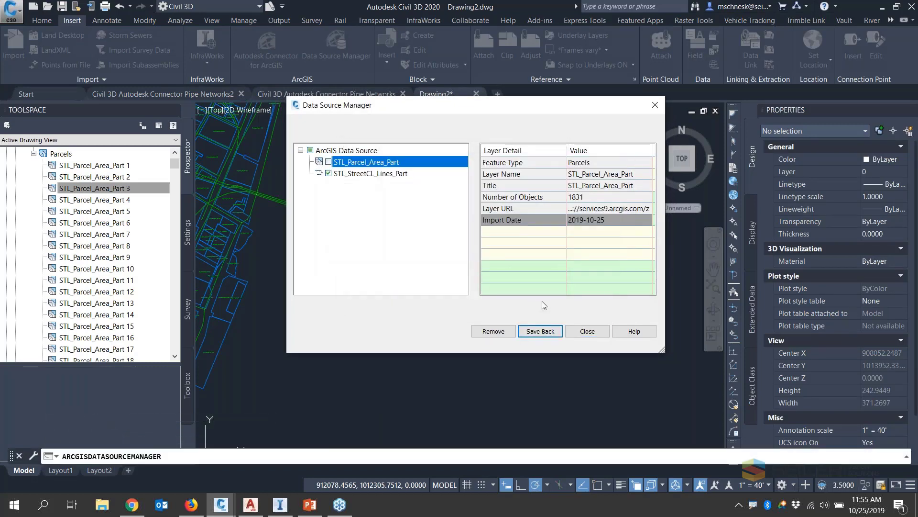
# - Switch to the ArcGIS Online content page in Firefox and look through the Civil 3D Connector Datasets folder
pyautogui.click(190, 504)
pyautogui.scroll(1, 96, 167)
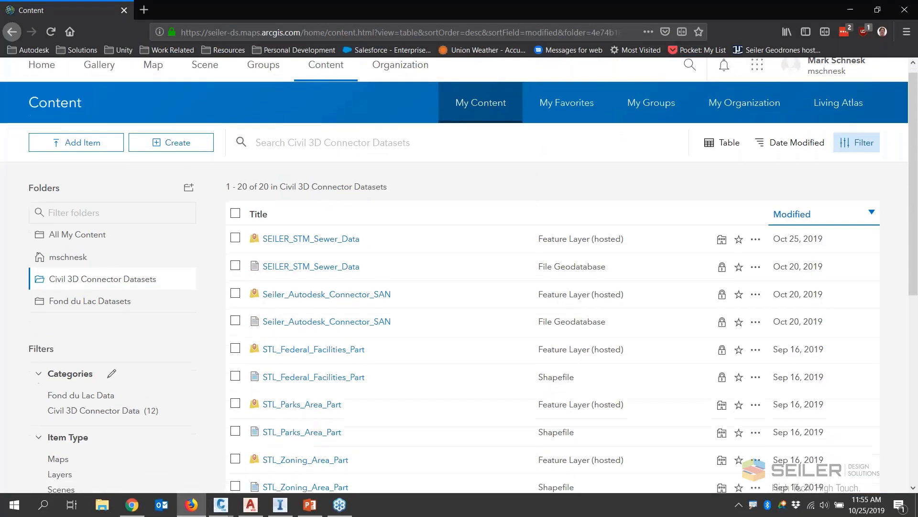
pyautogui.scroll(-5, 96, 167)
# - Try filtering the folder's items by the category Civil 3D Connector Data, and clear the filter
pyautogui.click(94, 168)
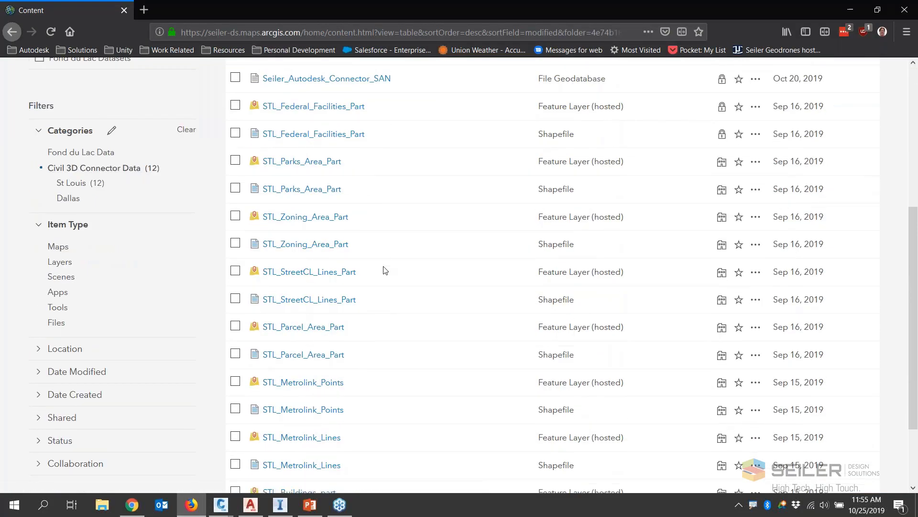
pyautogui.scroll(4, 339, 277)
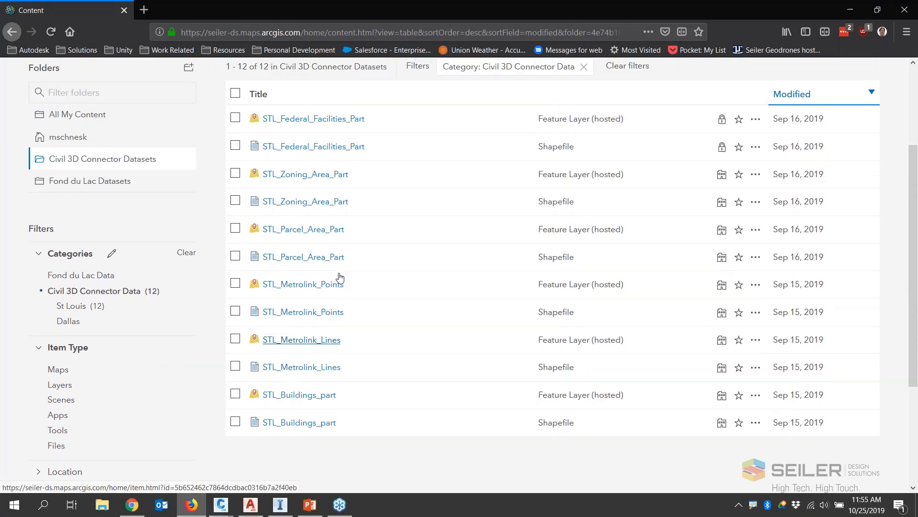
pyautogui.scroll(-3, 155, 323)
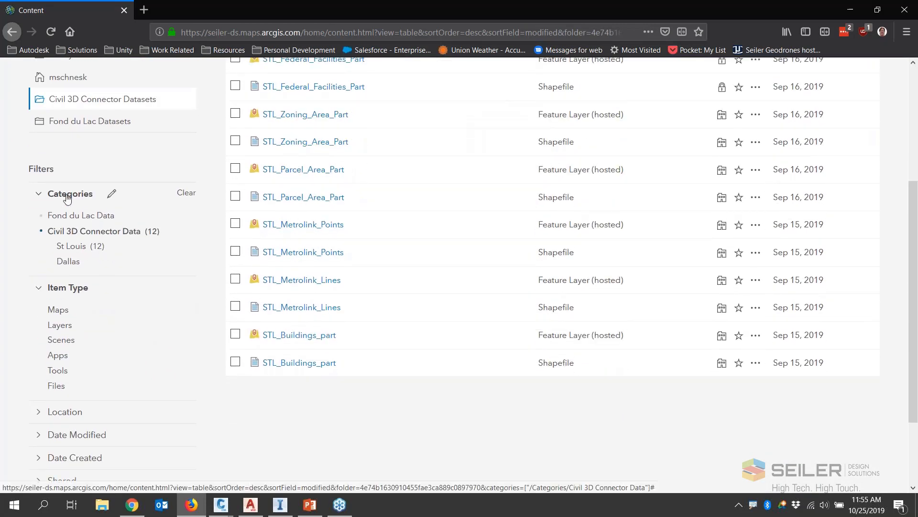
pyautogui.scroll(3, 127, 220)
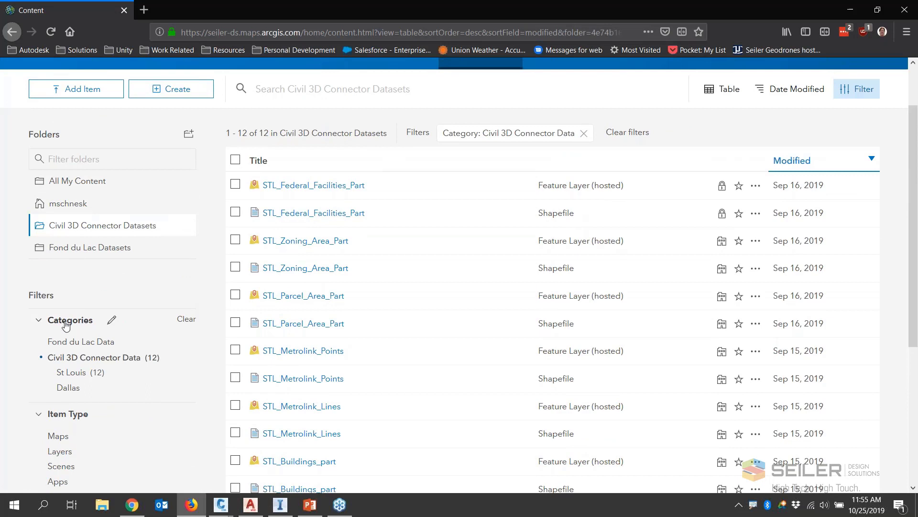
pyautogui.click(77, 324)
pyautogui.click(77, 323)
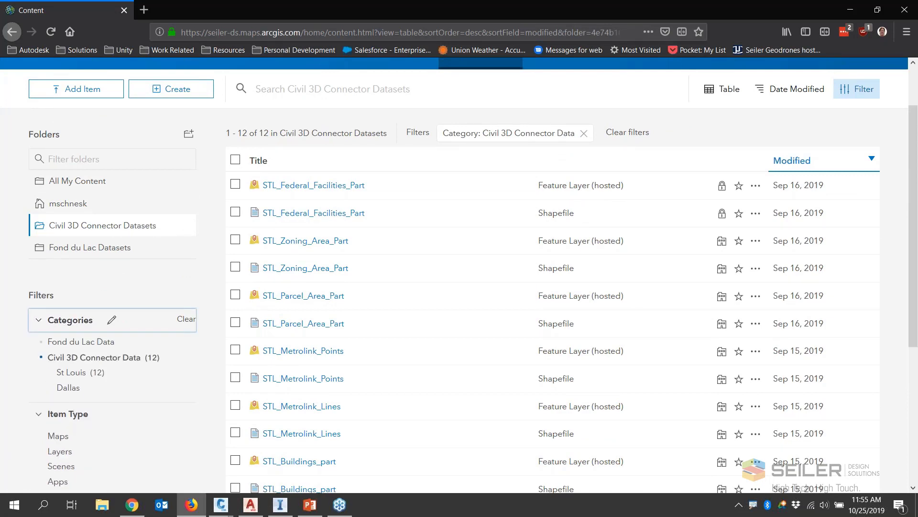
pyautogui.click(186, 320)
# - Open the hosted feature layer STL_StreetCL_Lines_Part from Civil 3D Connector Datasets in Map Viewer and examine the area around the river bridge
pyautogui.click(103, 228)
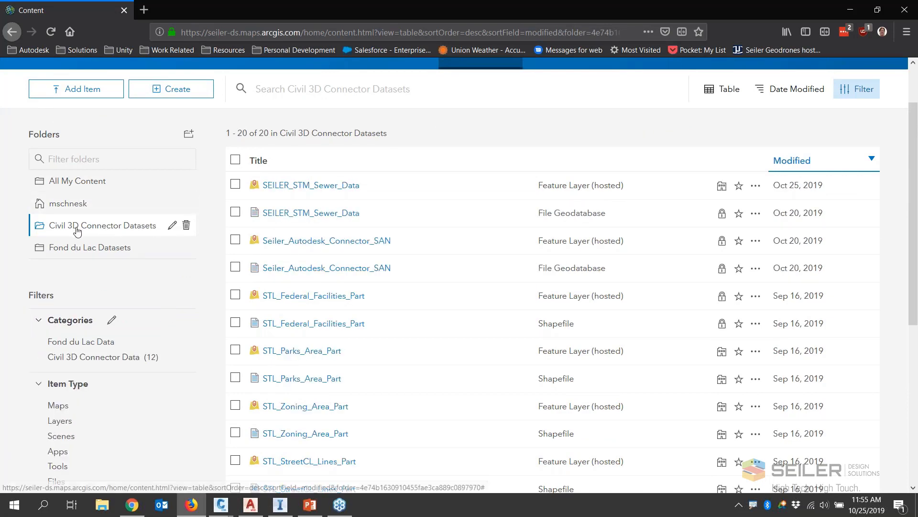
pyautogui.scroll(-6, 375, 275)
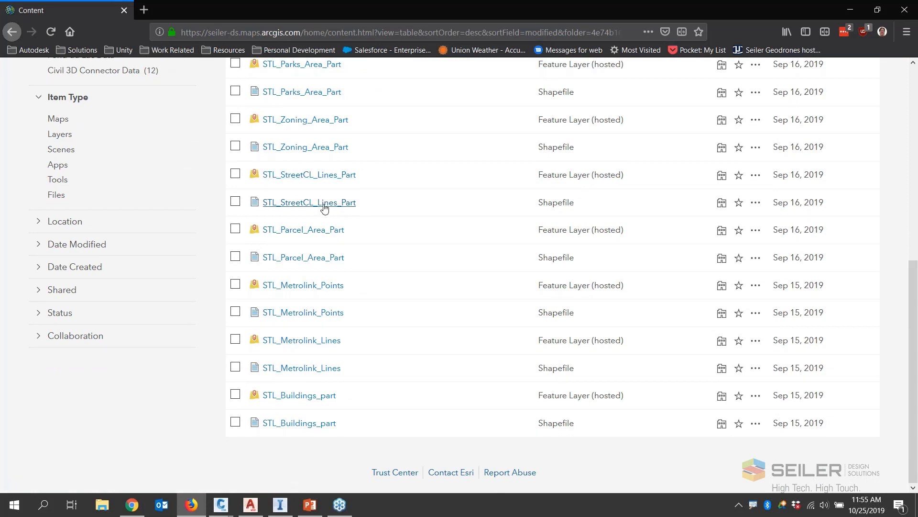
pyautogui.click(326, 176)
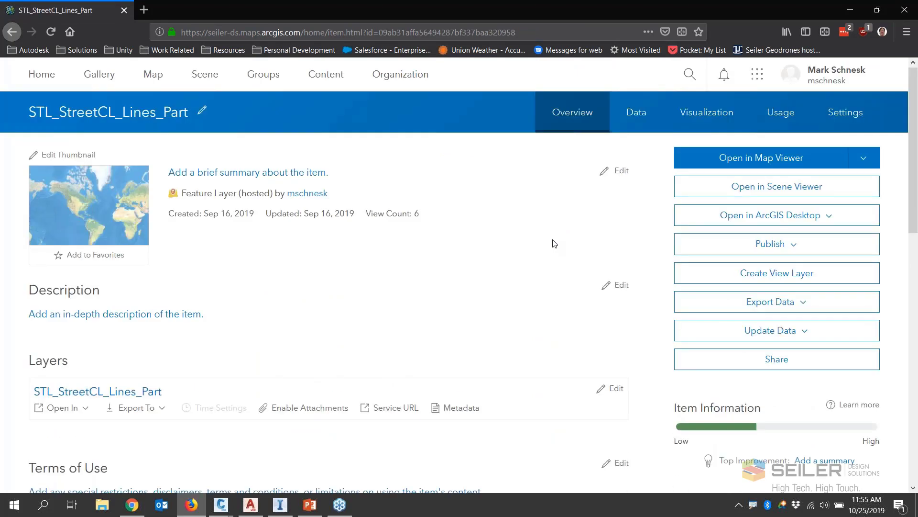
pyautogui.click(737, 157)
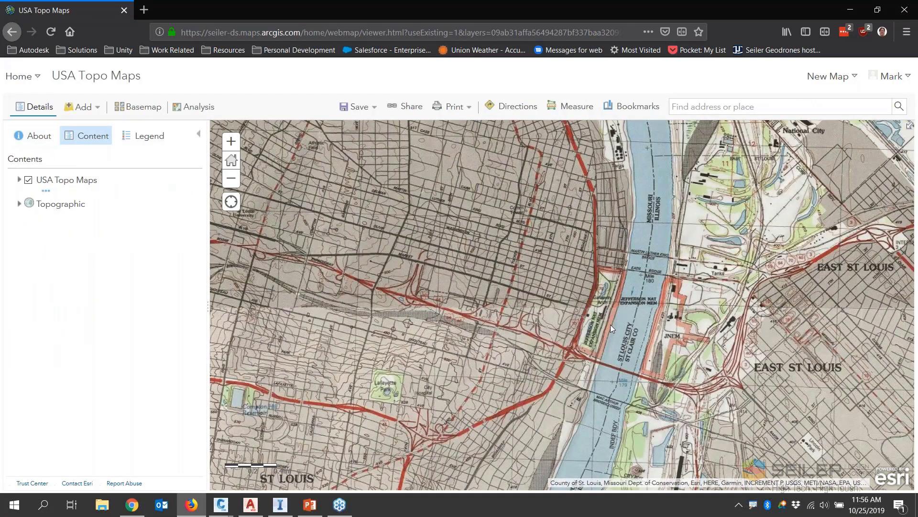
pyautogui.scroll(5, 619, 372)
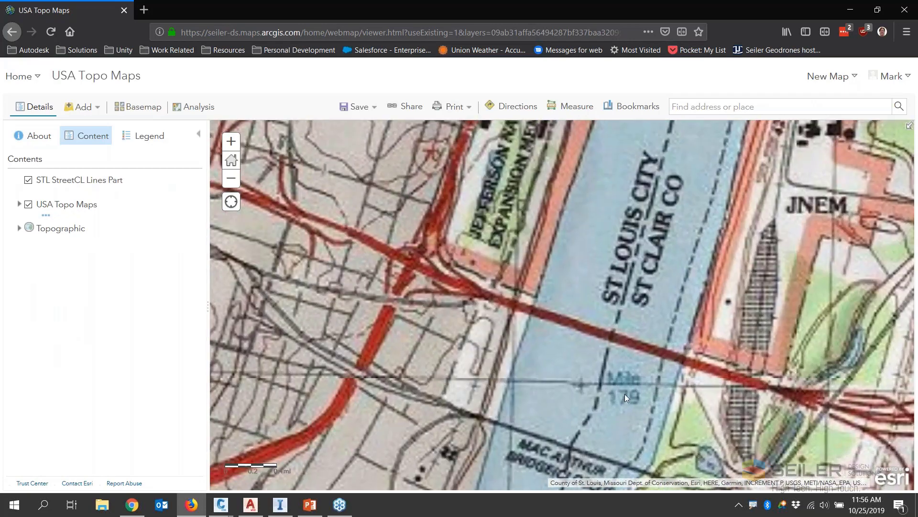
pyautogui.scroll(-3, 561, 290)
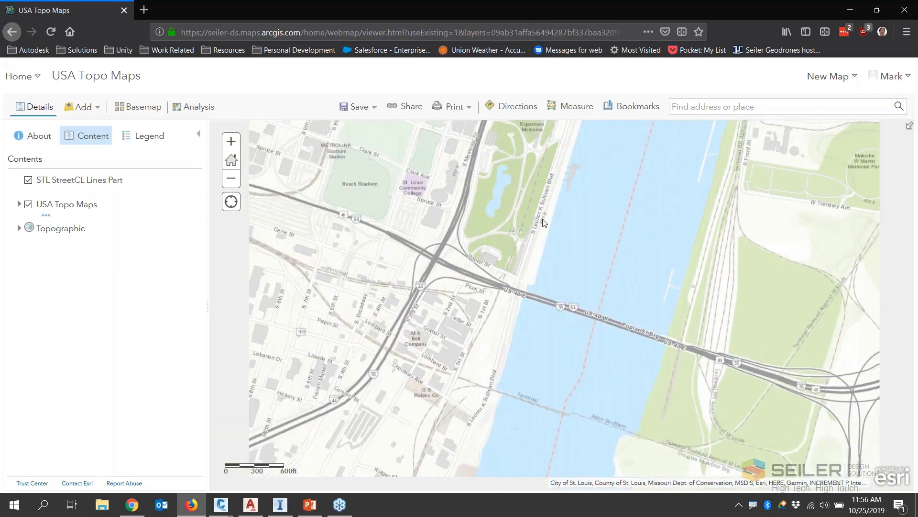
# - Set the map's basemap to Imagery and inspect the attributes of the MacArthur Bridge street line over the river
pyautogui.scroll(3, 549, 344)
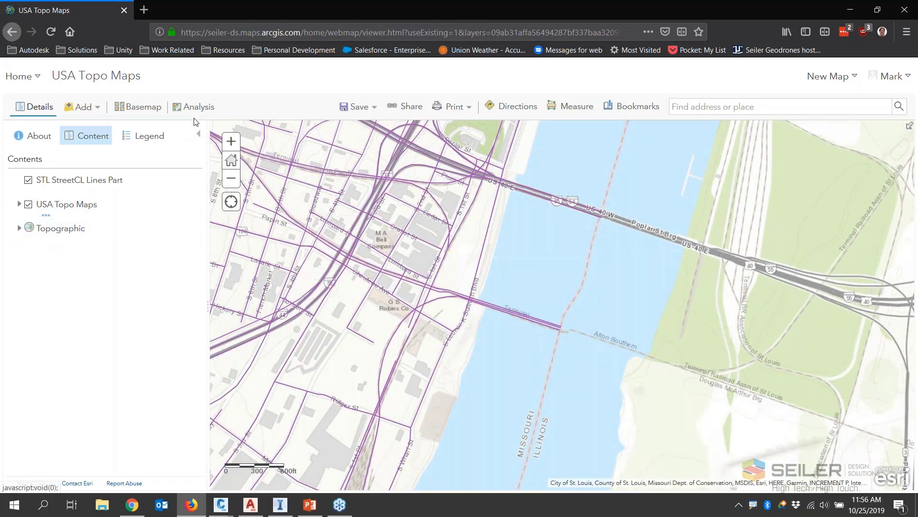
pyautogui.click(137, 106)
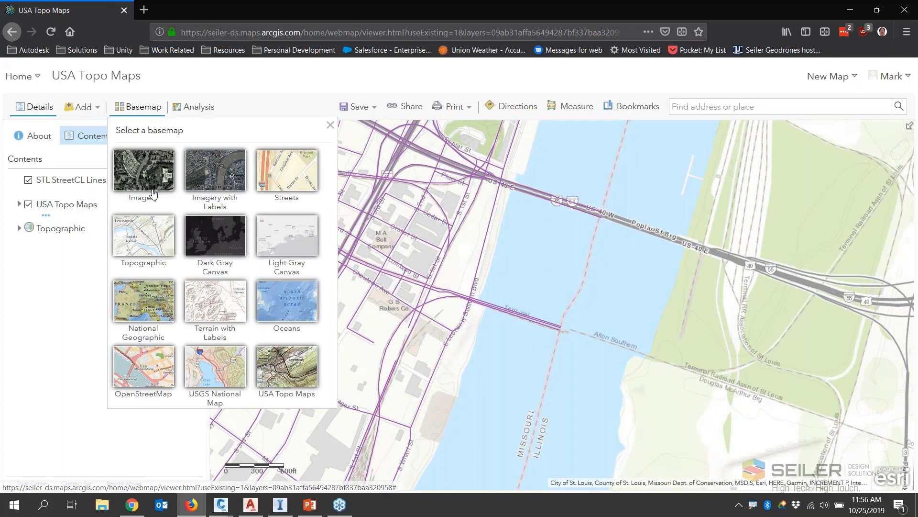
pyautogui.click(152, 192)
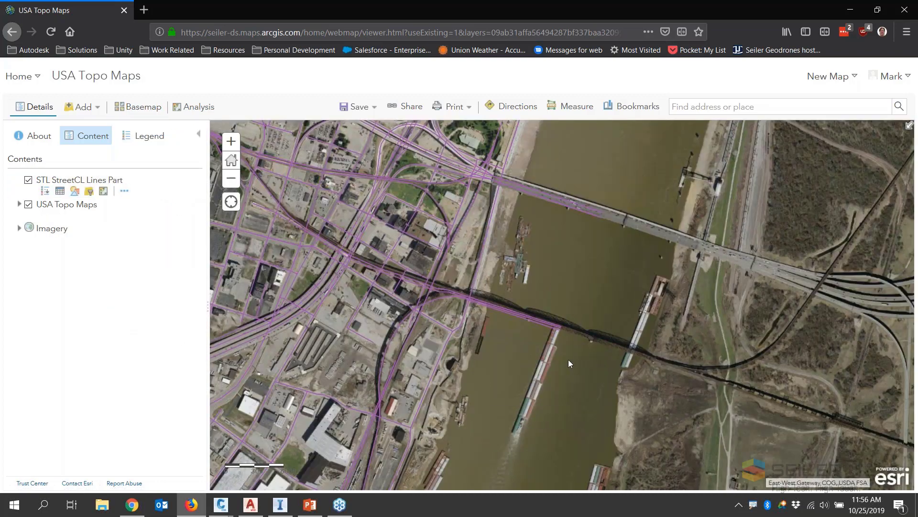
pyautogui.scroll(2, 570, 352)
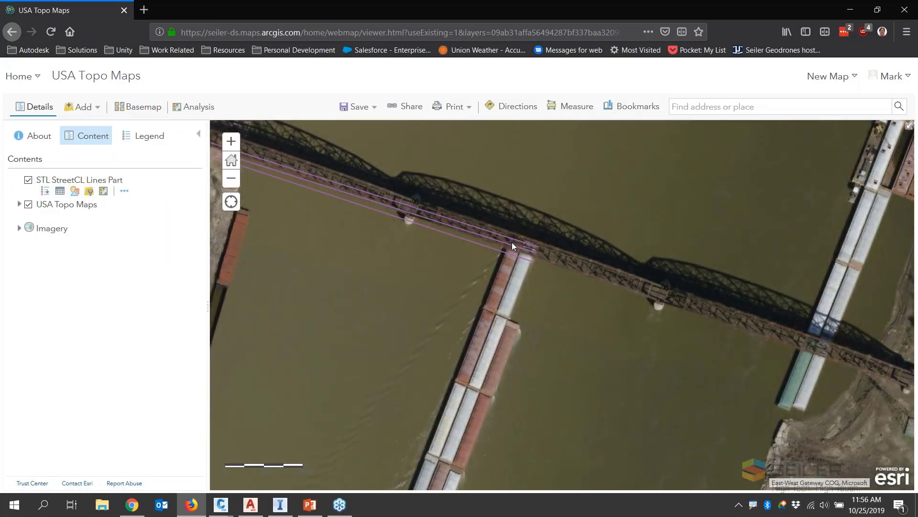
pyautogui.click(512, 245)
pyautogui.scroll(-2, 452, 264)
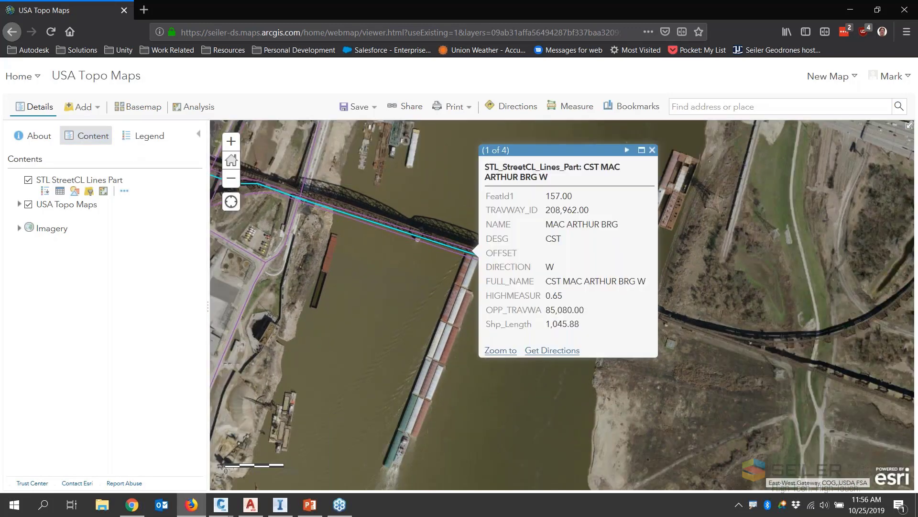
# - In the STL_StreetCL_Lines_Part item settings, enable editing, tracking of created and updated features and their editors, and Sync, and save
pyautogui.click(12, 32)
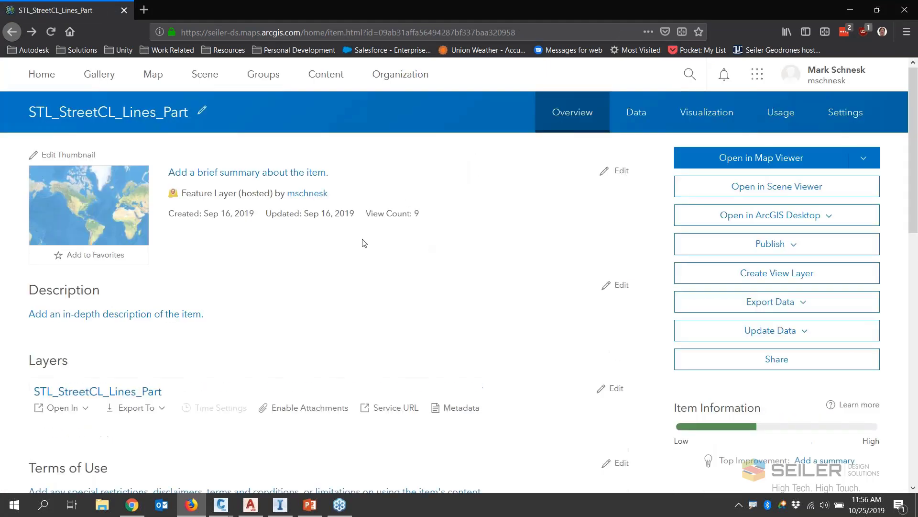
pyautogui.click(846, 113)
pyautogui.scroll(-5, 235, 289)
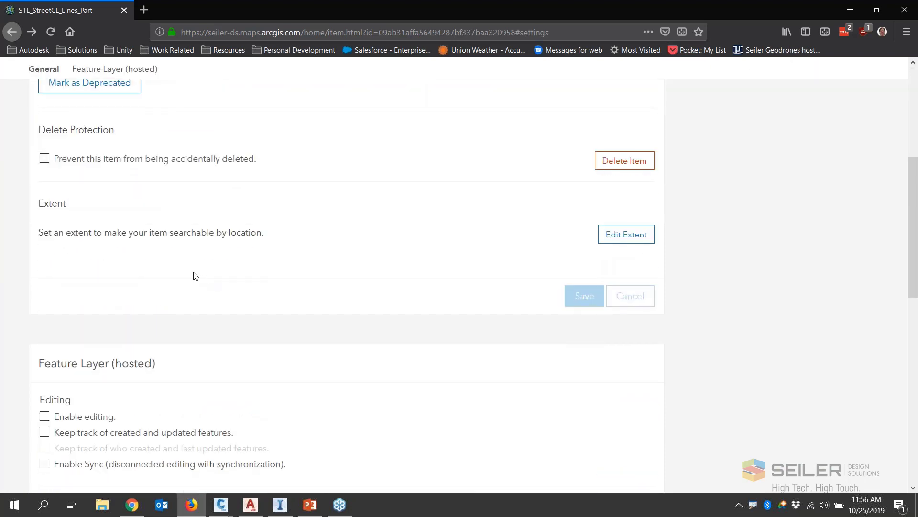
pyautogui.scroll(-3, 144, 277)
pyautogui.click(44, 290)
pyautogui.click(44, 306)
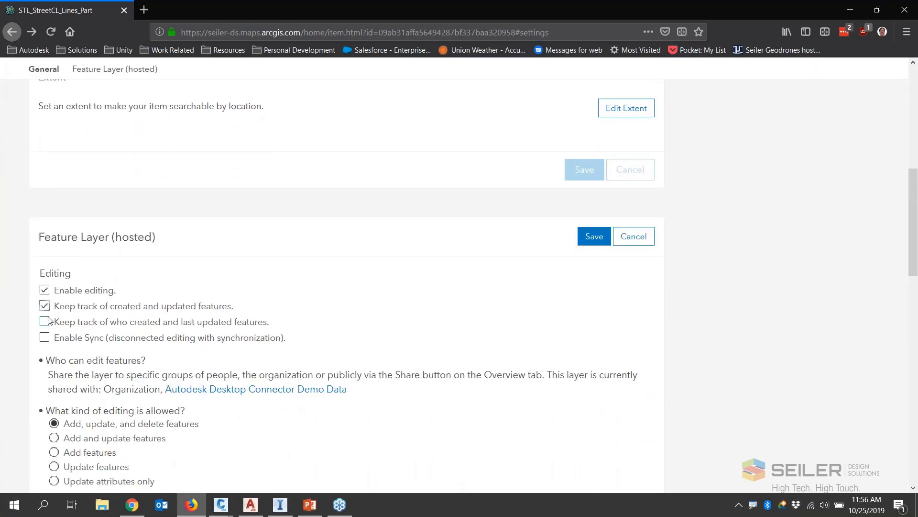
pyautogui.click(44, 322)
pyautogui.click(44, 337)
pyautogui.click(595, 237)
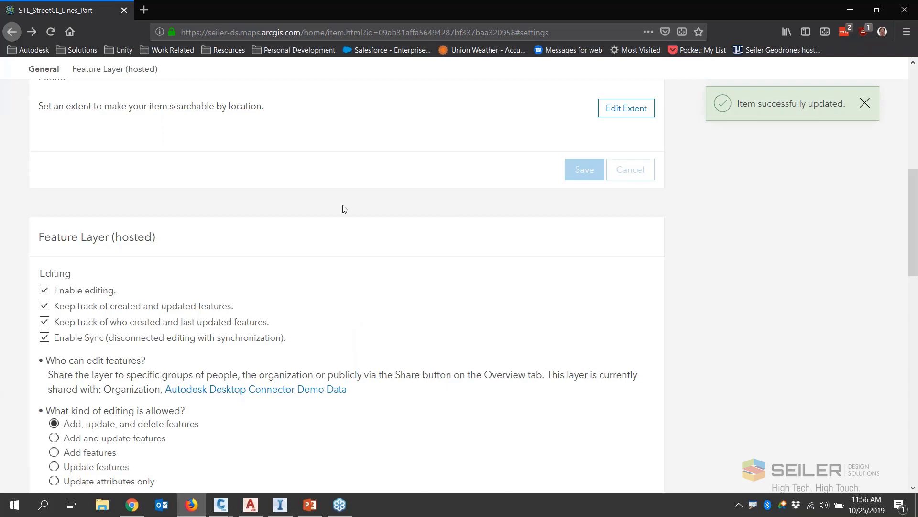
# - Reopen STL_StreetCL_Lines_Part from its overview in Map Viewer with the Imagery basemap, framed on the river bridge
pyautogui.scroll(8, 344, 208)
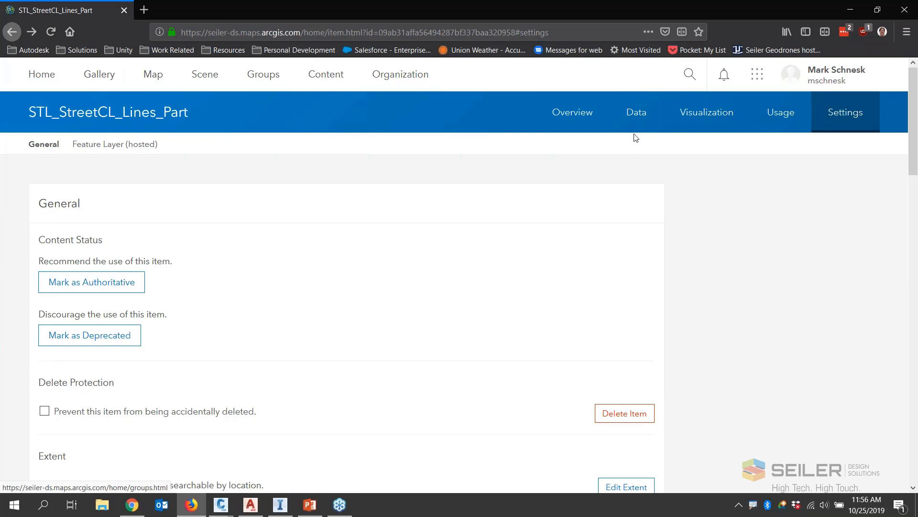
pyautogui.click(591, 116)
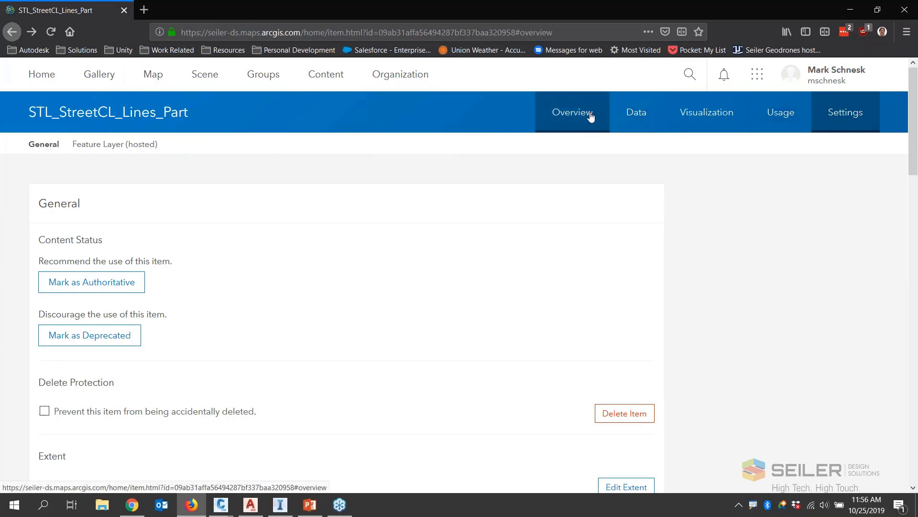
pyautogui.click(826, 158)
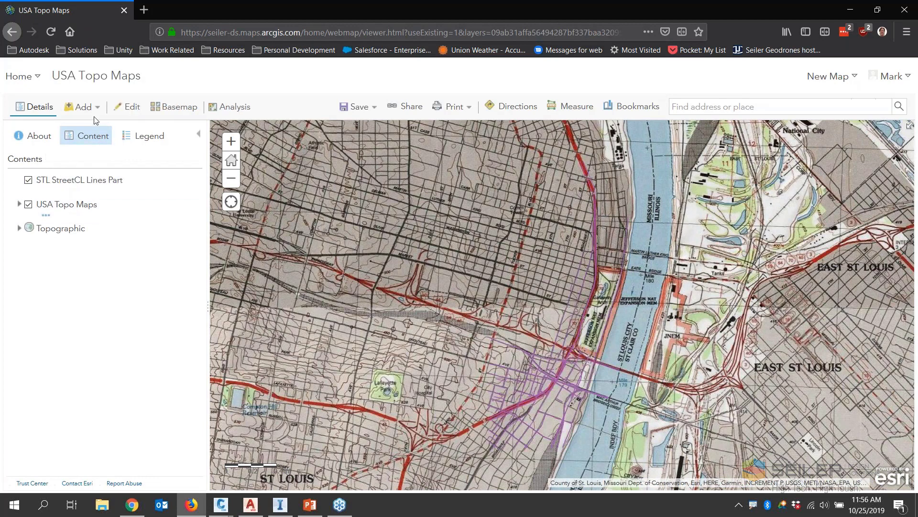
pyautogui.click(174, 106)
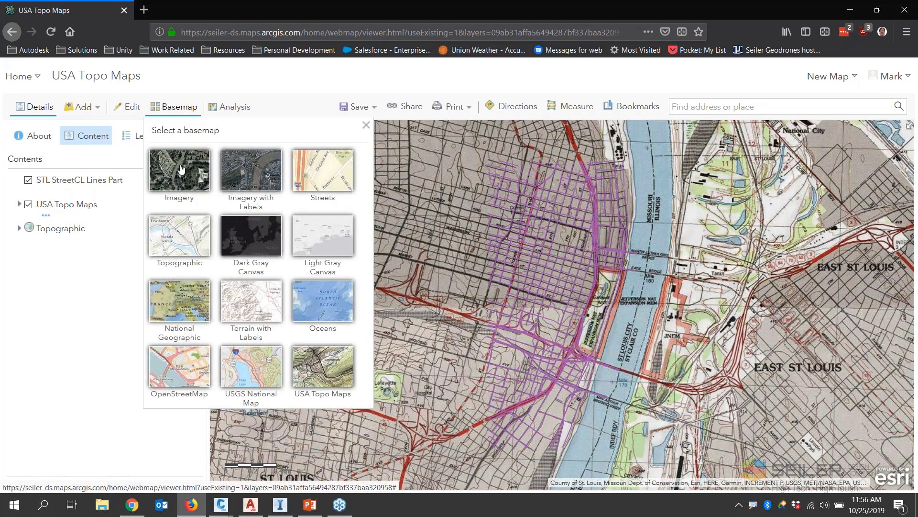
pyautogui.click(181, 166)
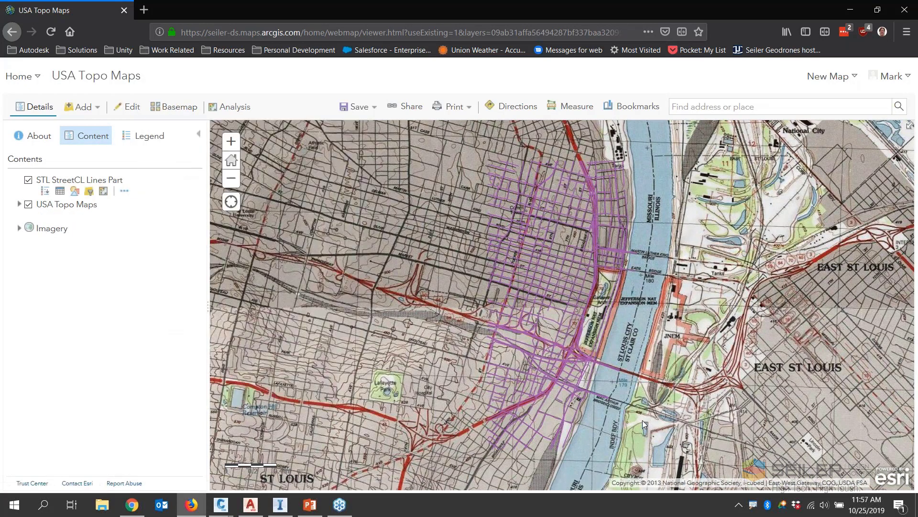
pyautogui.scroll(5, 636, 418)
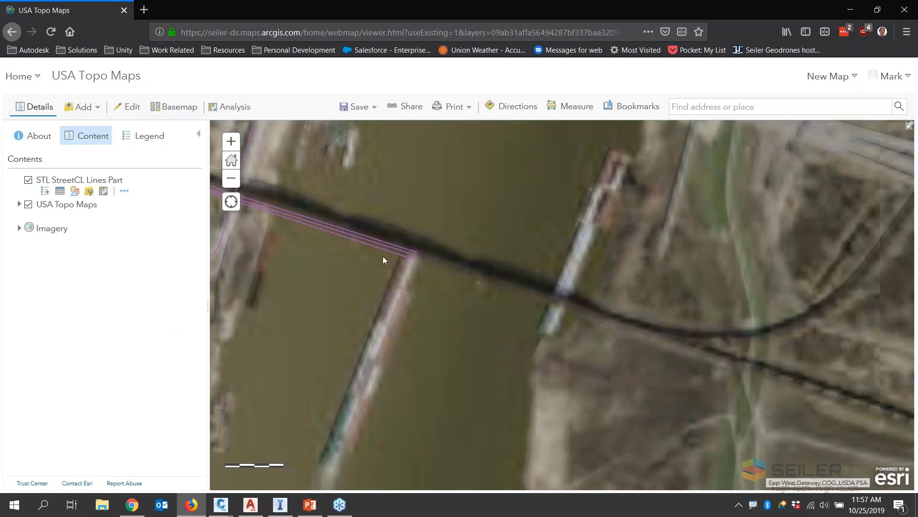
# - Open the eastbound MacArthur Bridge line's attributes for editing, review the fields and leave edit mode without changing anything
pyautogui.click(411, 253)
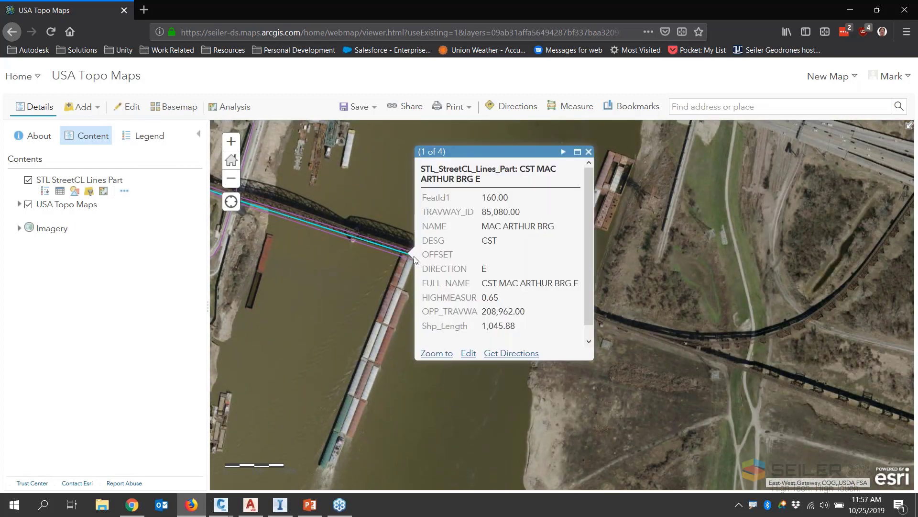
pyautogui.click(467, 354)
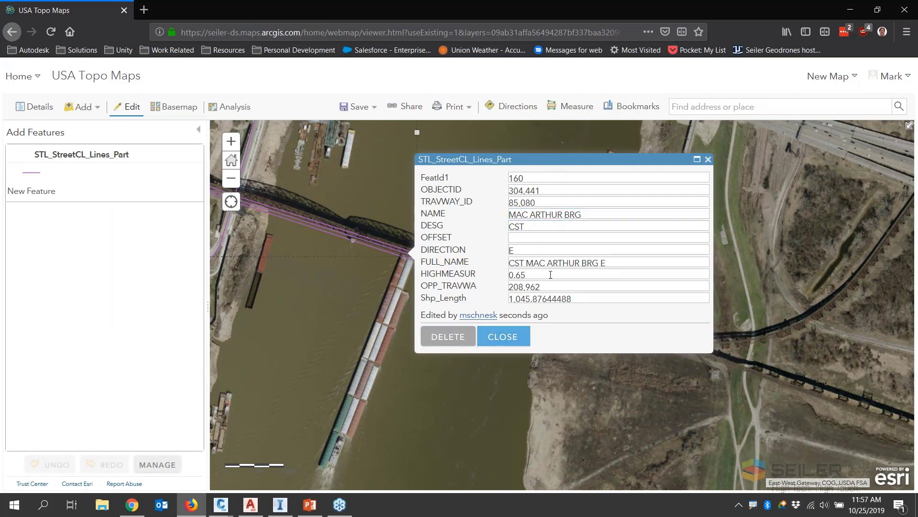
pyautogui.click(557, 298)
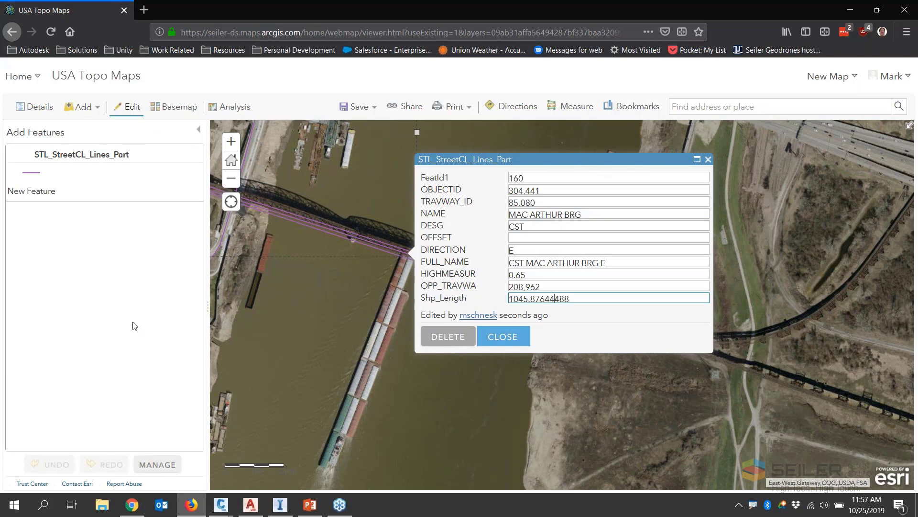
pyautogui.click(128, 109)
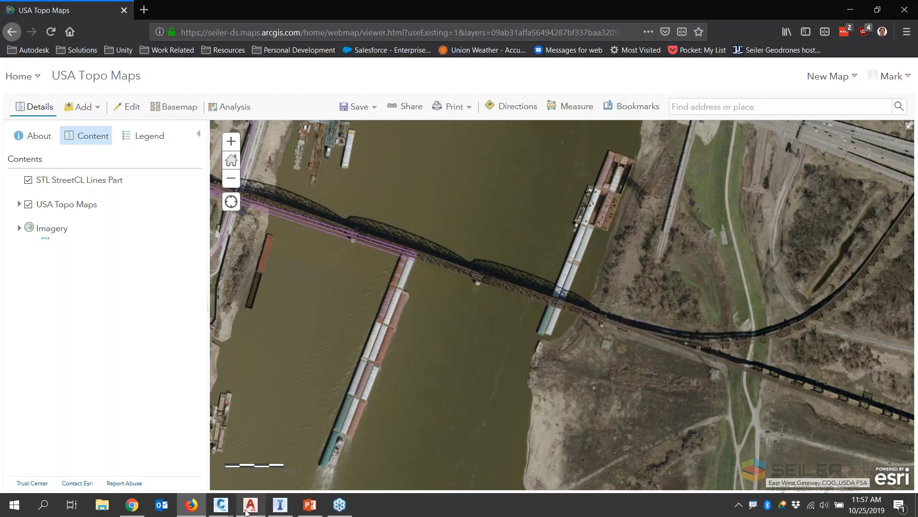
# - Switch to the Civil 3D Data Source Manager and save STL_StreetCL_Lines_Part back to ArcGIS, leaving STL_Parcel_Area_Part excluded
pyautogui.moveTo(245, 511)
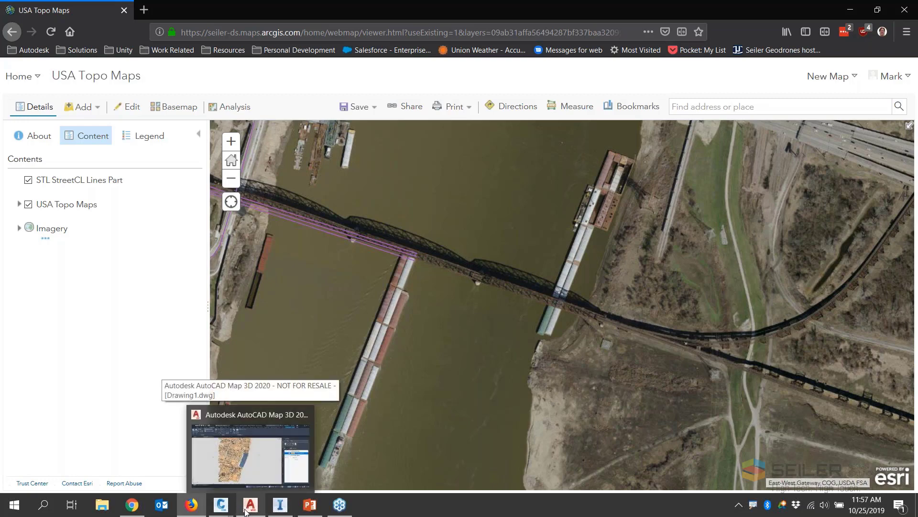
pyautogui.moveTo(221, 505)
pyautogui.click(348, 445)
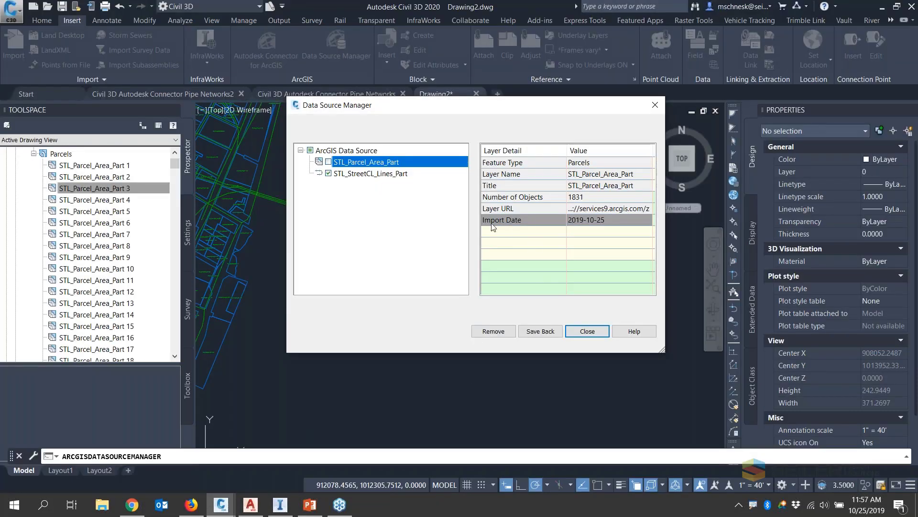
pyautogui.click(540, 333)
pyautogui.click(409, 276)
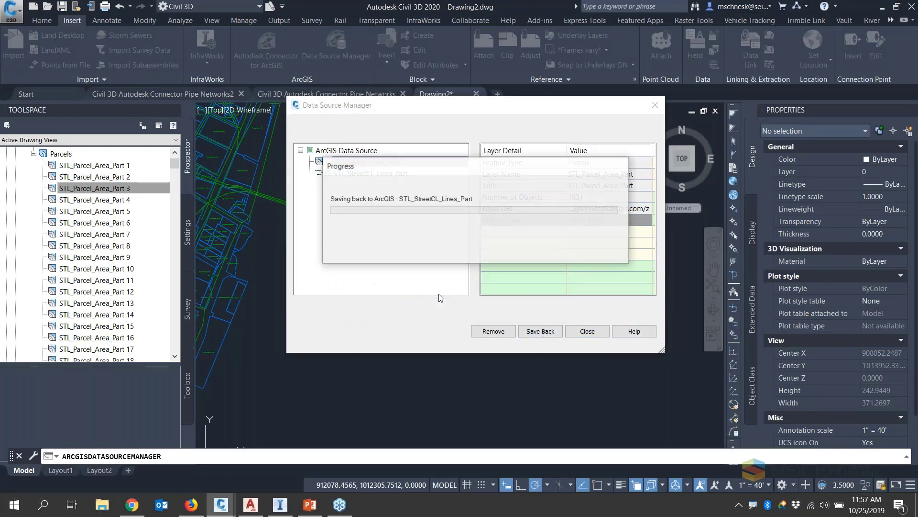
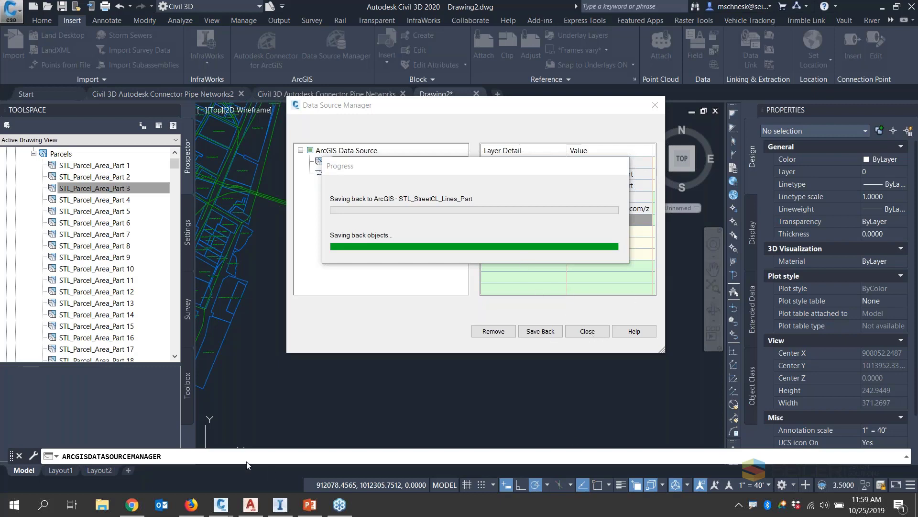
# - Switch to Firefox and go from Map Viewer to the ArcGIS Online content page to check the Civil 3D Connector Datasets folder
pyautogui.click(192, 504)
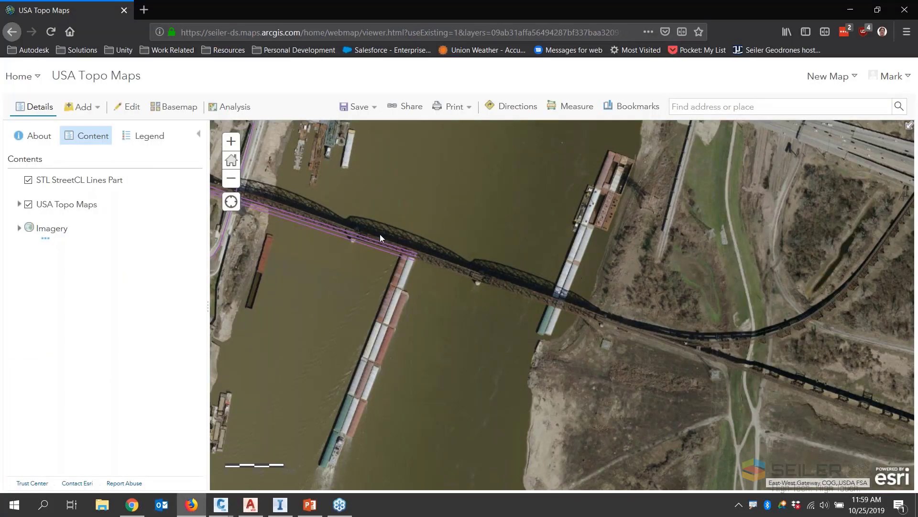
pyautogui.click(18, 79)
pyautogui.click(19, 195)
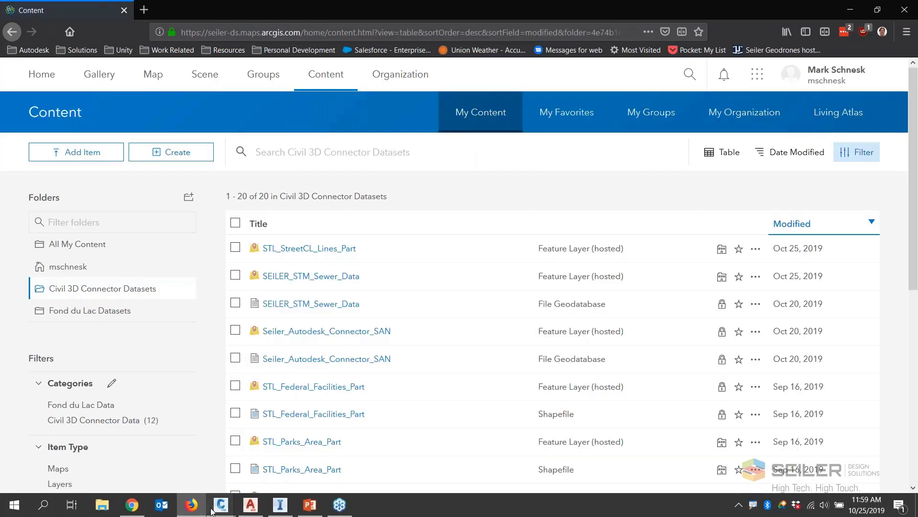
# - Switch to Civil 3D and close the Data Source Manager
pyautogui.moveTo(218, 507)
pyautogui.click(330, 454)
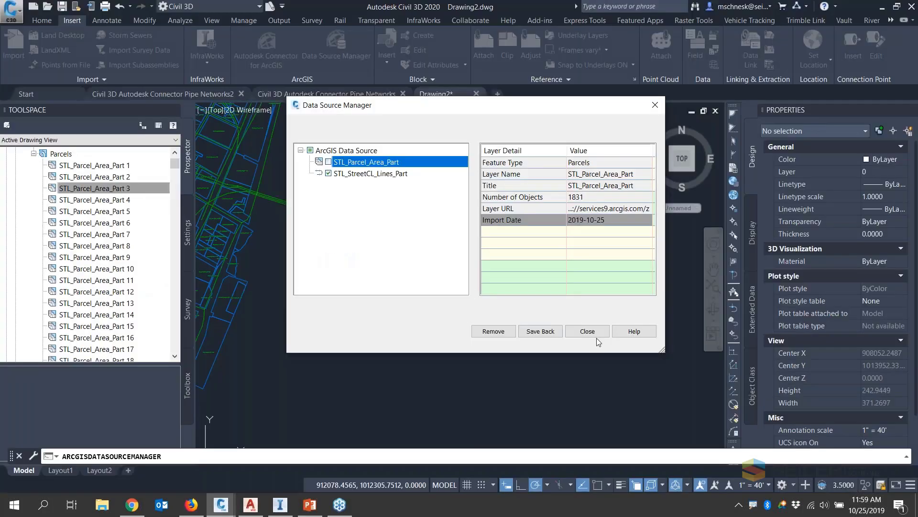
pyautogui.click(595, 336)
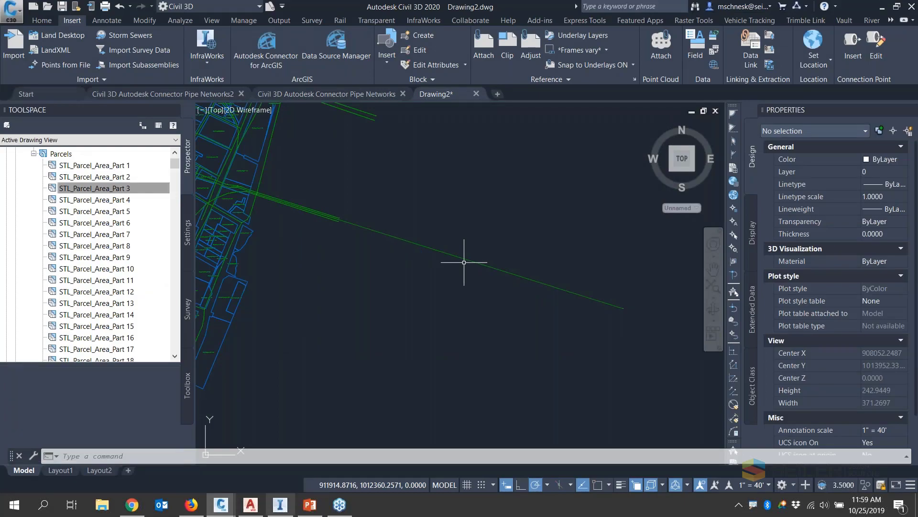
# - Switch to Firefox, open the STL_StreetCL_Lines_Part item in Map Viewer and inspect the attributes of the westbound MacArthur Bridge line
pyautogui.click(191, 505)
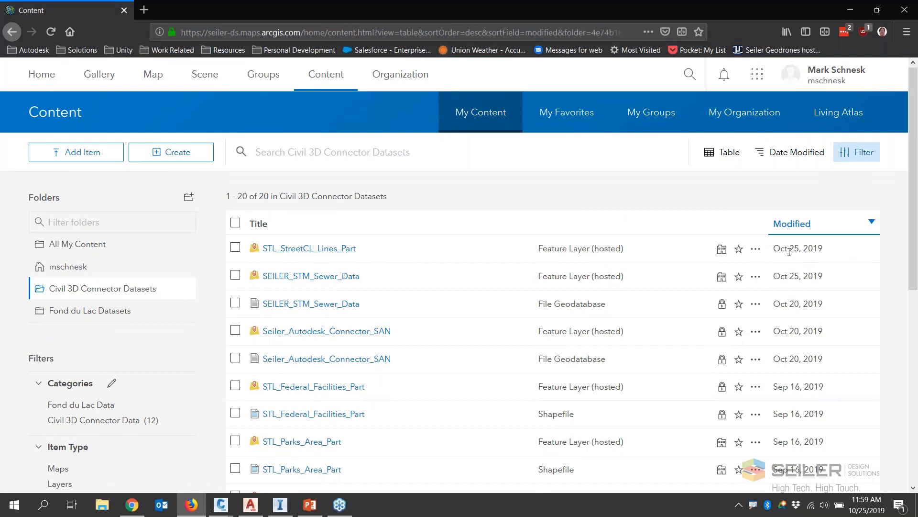
pyautogui.click(341, 251)
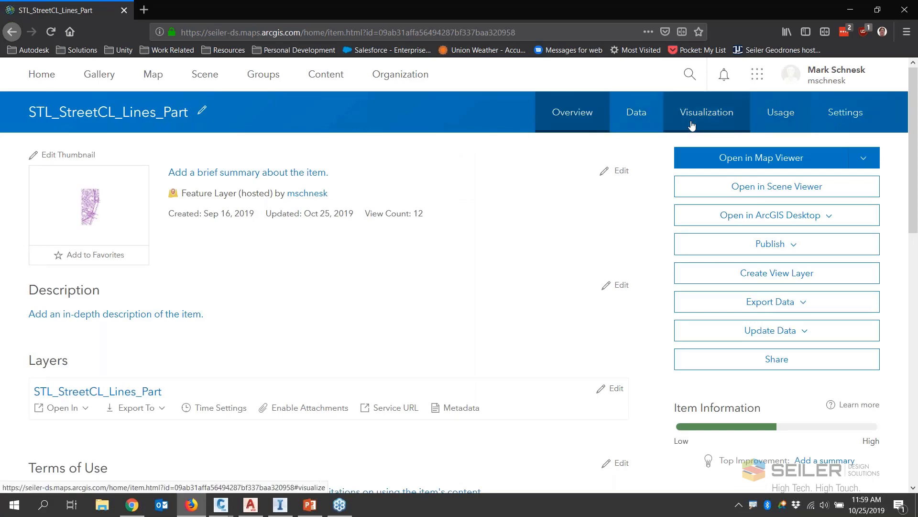
pyautogui.click(753, 160)
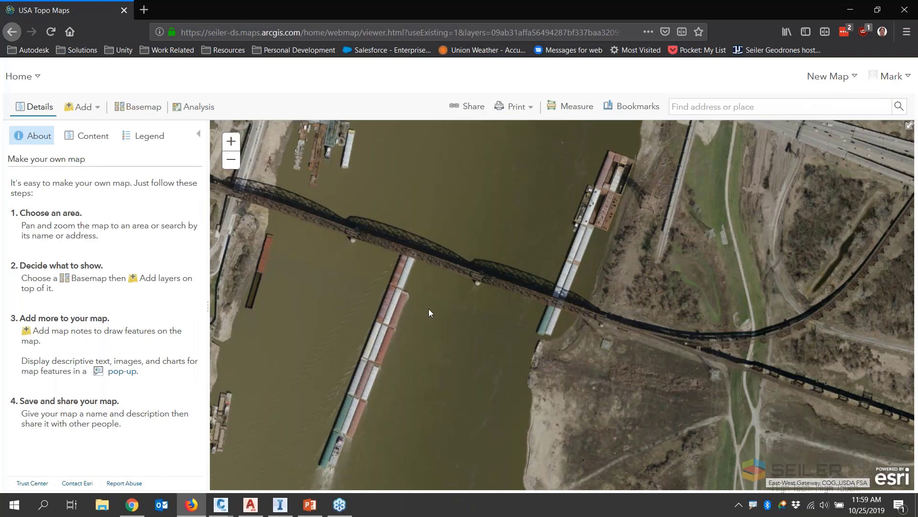
pyautogui.click(644, 331)
pyautogui.scroll(-2, 546, 292)
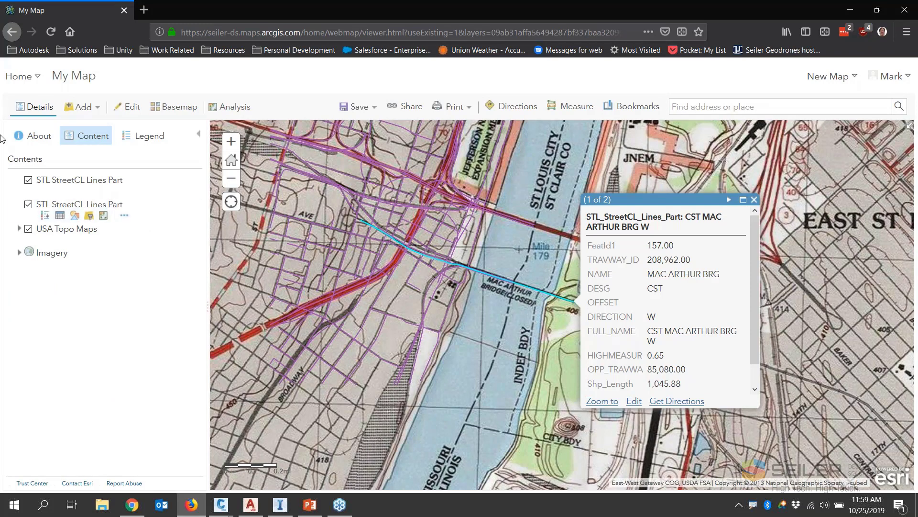
# - Close the bridge line's attribute pop-up and examine the extended line across the river over the Imagery basemap
pyautogui.click(190, 113)
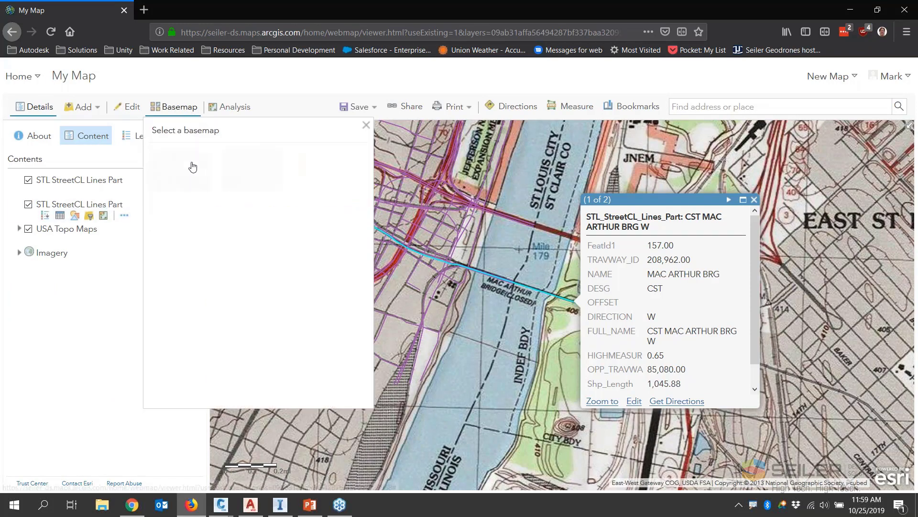
pyautogui.click(415, 279)
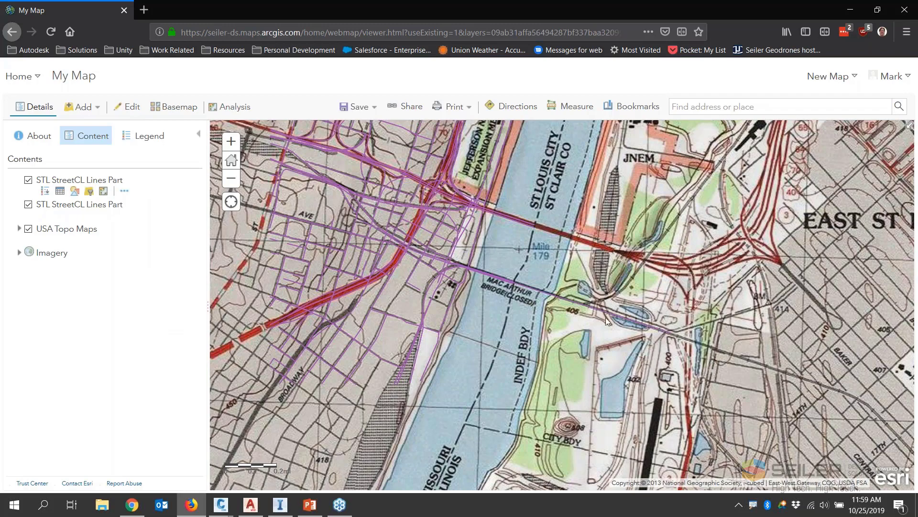
pyautogui.scroll(3, 619, 311)
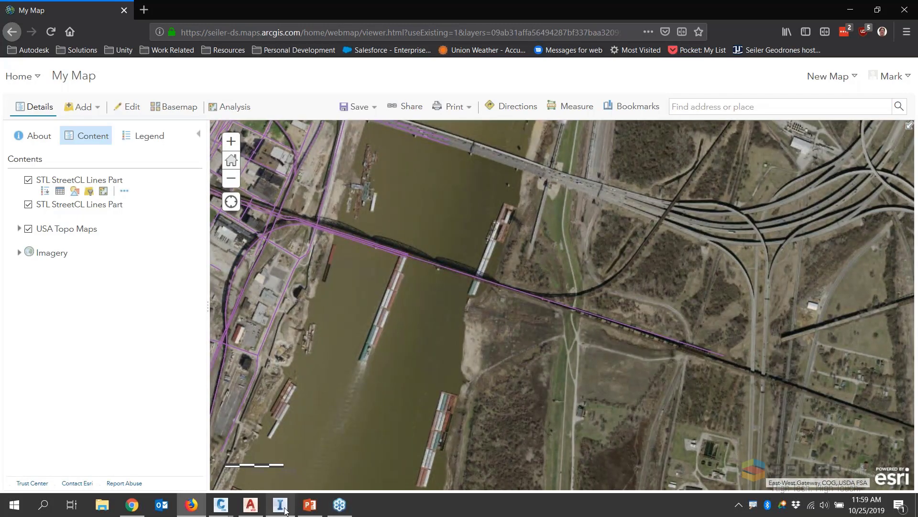
# - Switch back to Drawing2.dwg in Civil 3D
pyautogui.click(280, 504)
pyautogui.moveTo(225, 505)
pyautogui.click(377, 433)
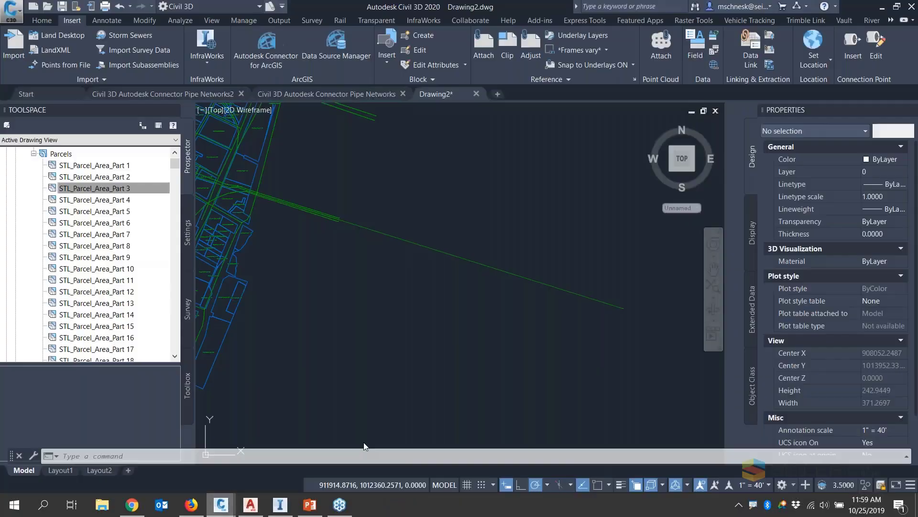
pyautogui.scroll(-2, 410, 144)
pyautogui.click(281, 20)
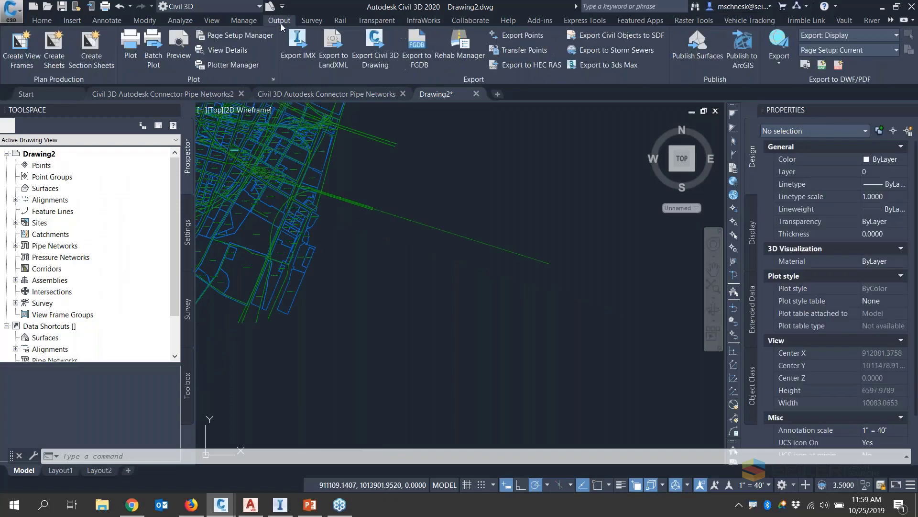
pyautogui.click(742, 48)
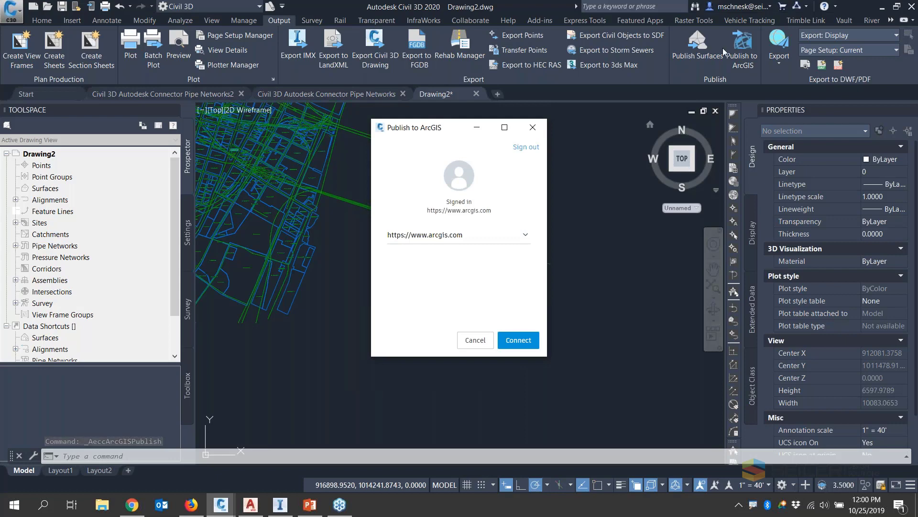
pyautogui.click(518, 340)
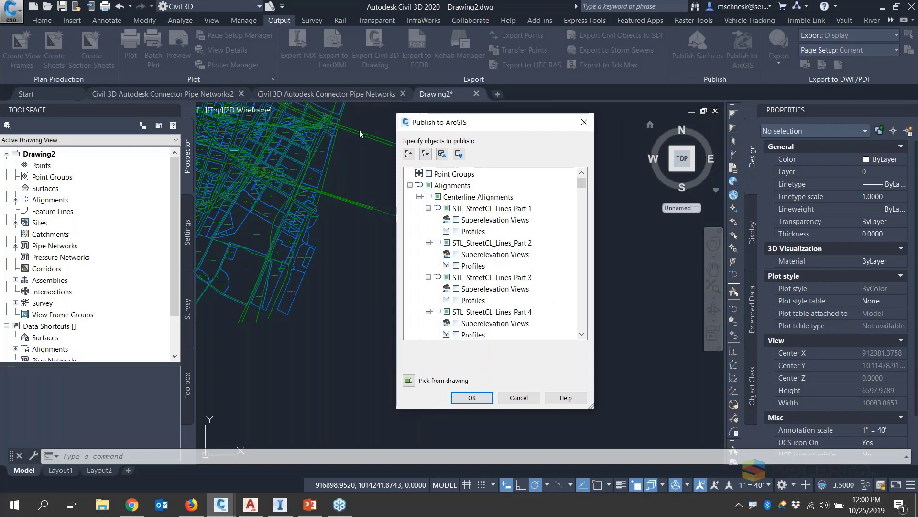
pyautogui.click(459, 153)
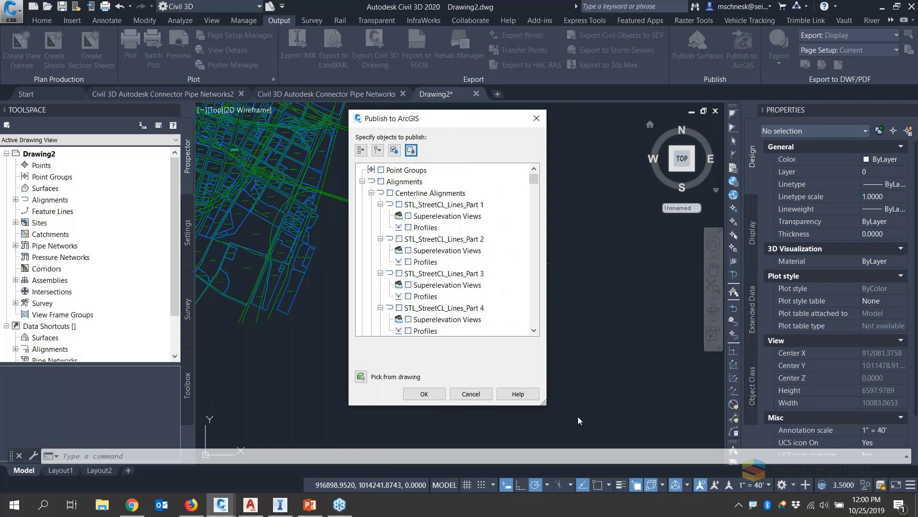
pyautogui.click(474, 394)
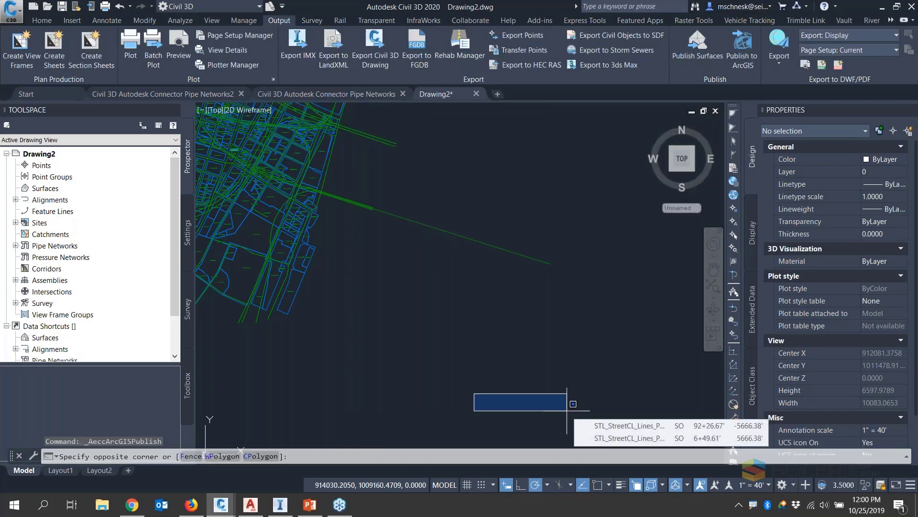
pyautogui.press('Escape')
pyautogui.press('Escape')
pyautogui.press('Escape')
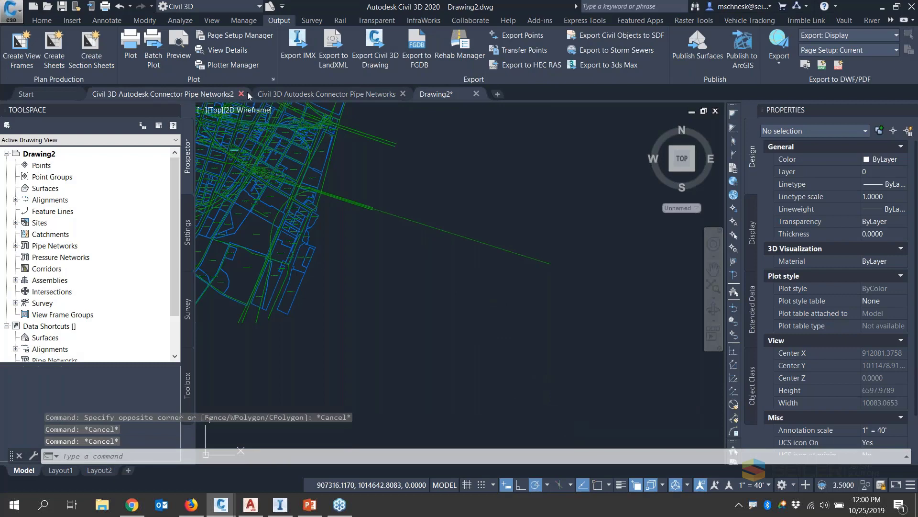
# - Switch to the Civil 3D Autodesk Connector Pipe Networks drawing and examine the road layout around Old Settlers Way
pyautogui.click(248, 95)
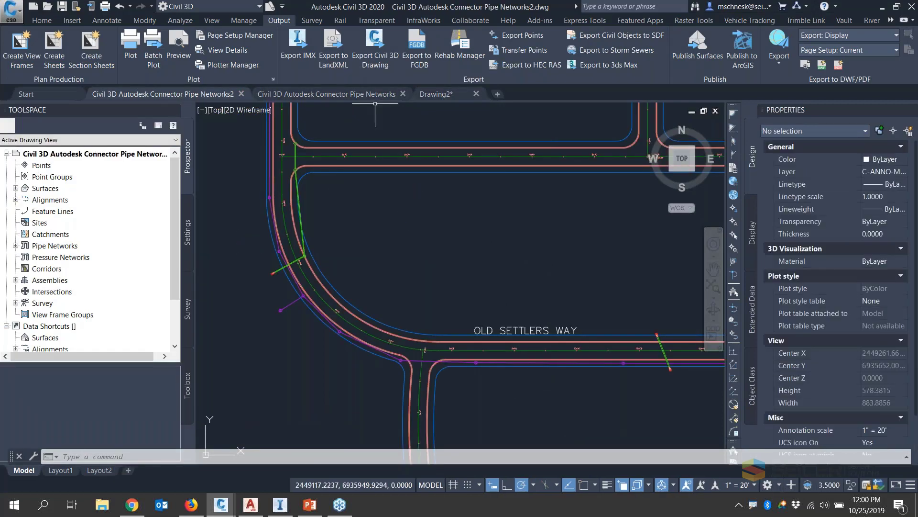
pyautogui.click(375, 94)
pyautogui.scroll(-2, 457, 245)
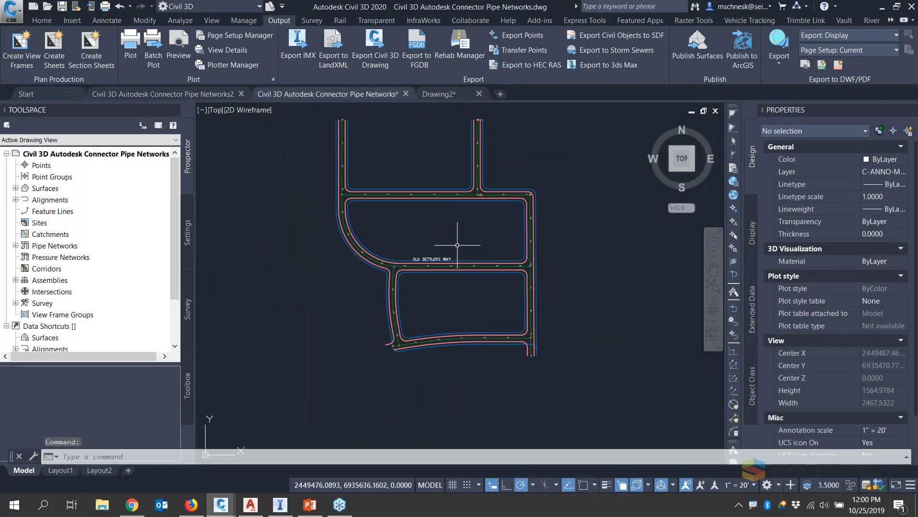
pyautogui.moveTo(457, 245)
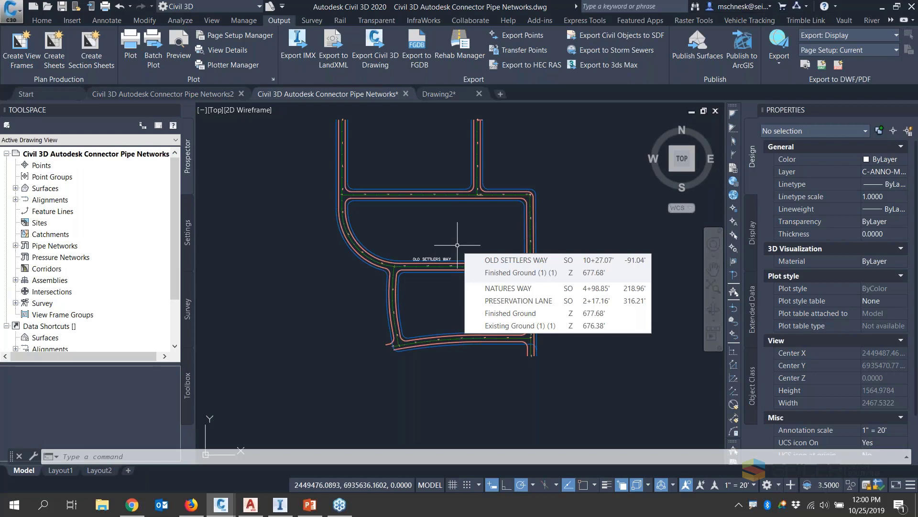
pyautogui.scroll(2, 447, 242)
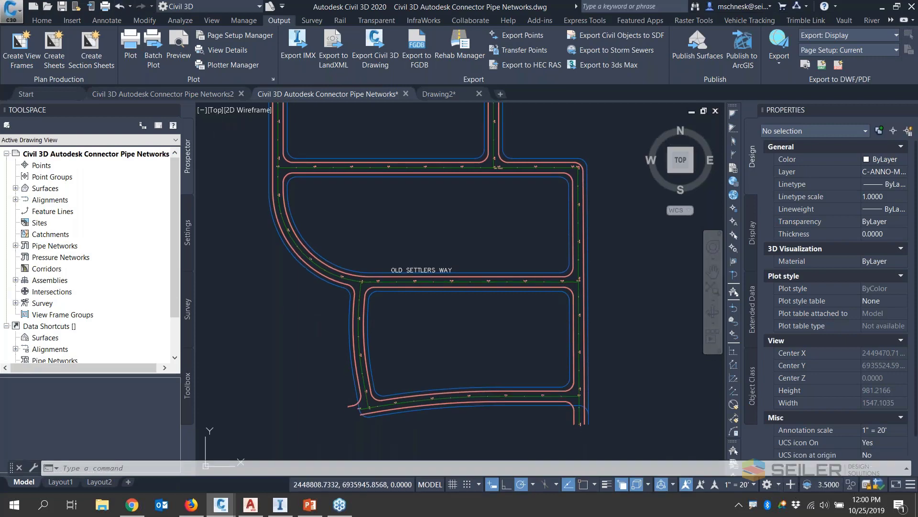
# - Launch Autodesk Connector for ArcGIS from the pipe network drawing and list the items in My Content
pyautogui.click(42, 20)
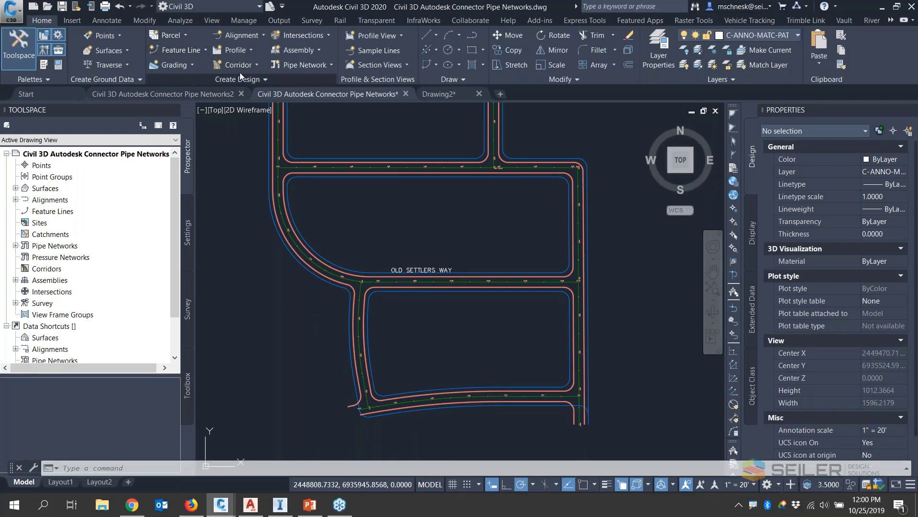
pyautogui.click(72, 20)
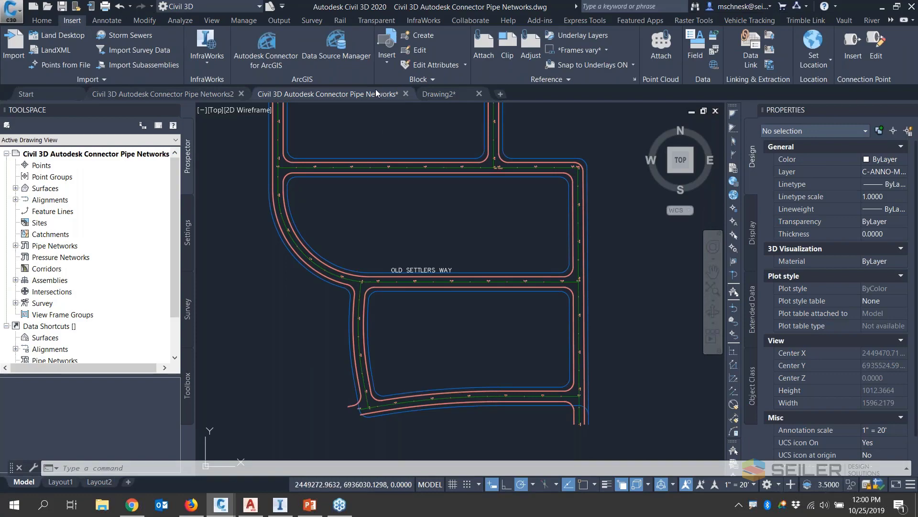
pyautogui.click(272, 48)
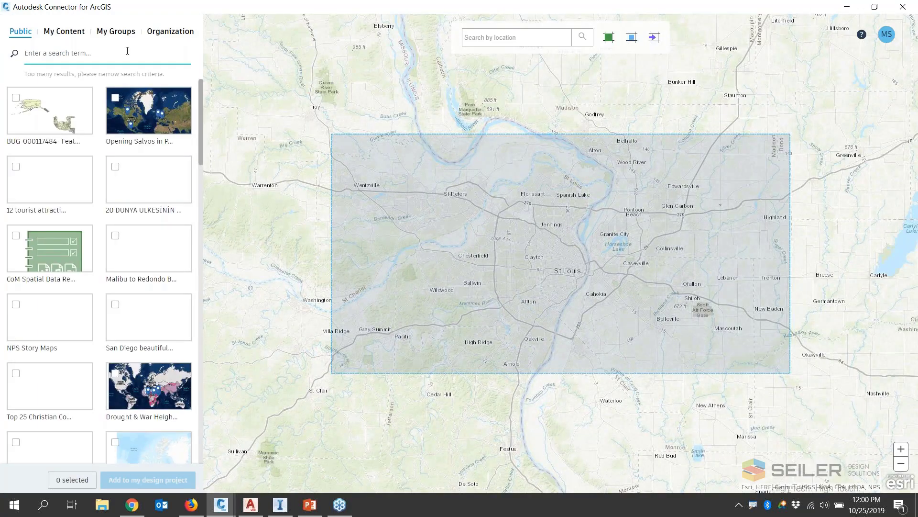
pyautogui.click(66, 32)
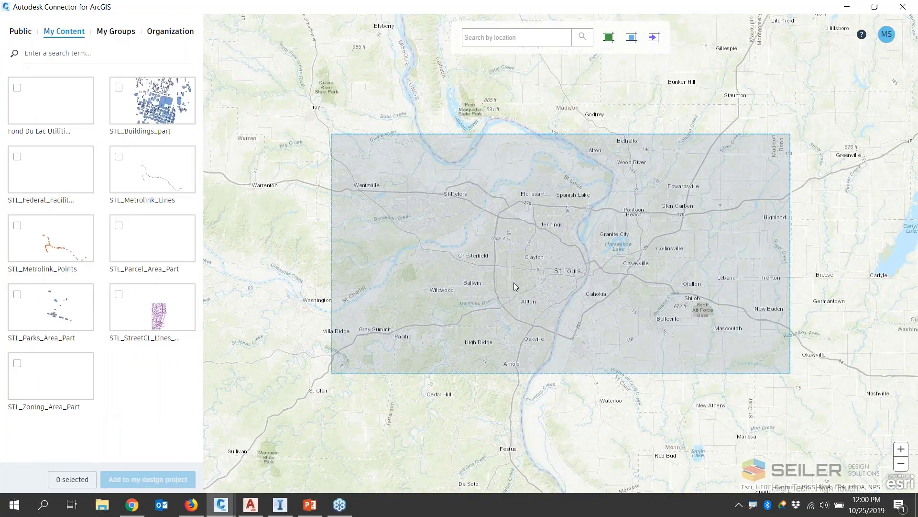
# - Define a rectangular area of interest on the connector map covering southwest Fort Worth, Benbrook and Benbrook Lake
pyautogui.scroll(-5, 493, 151)
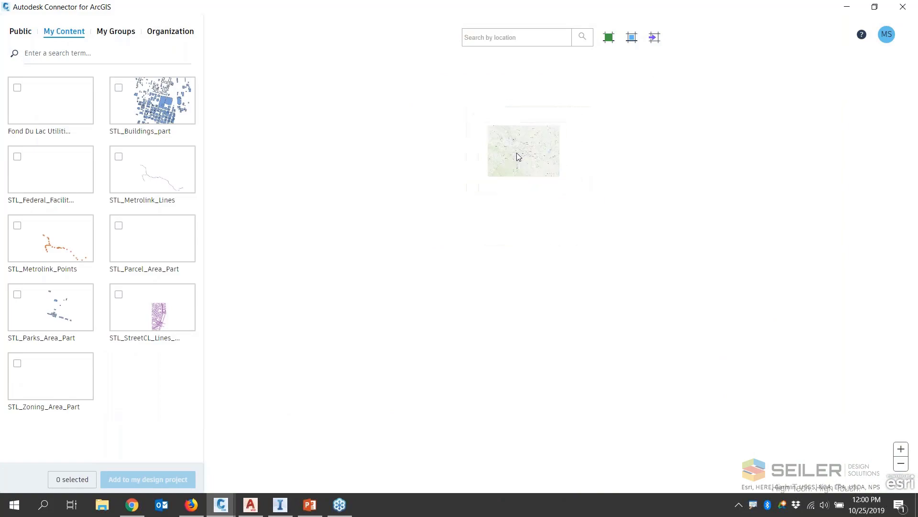
pyautogui.scroll(4, 494, 303)
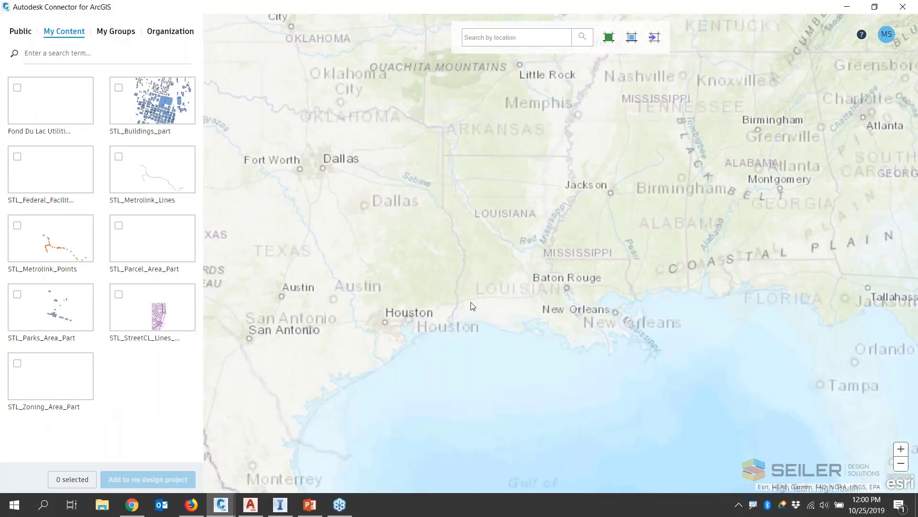
pyautogui.scroll(4, 242, 152)
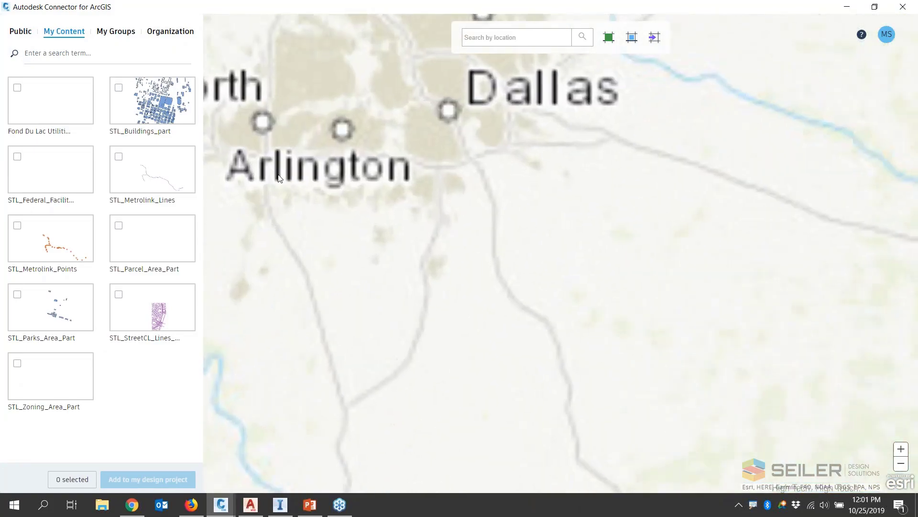
pyautogui.scroll(3, 245, 153)
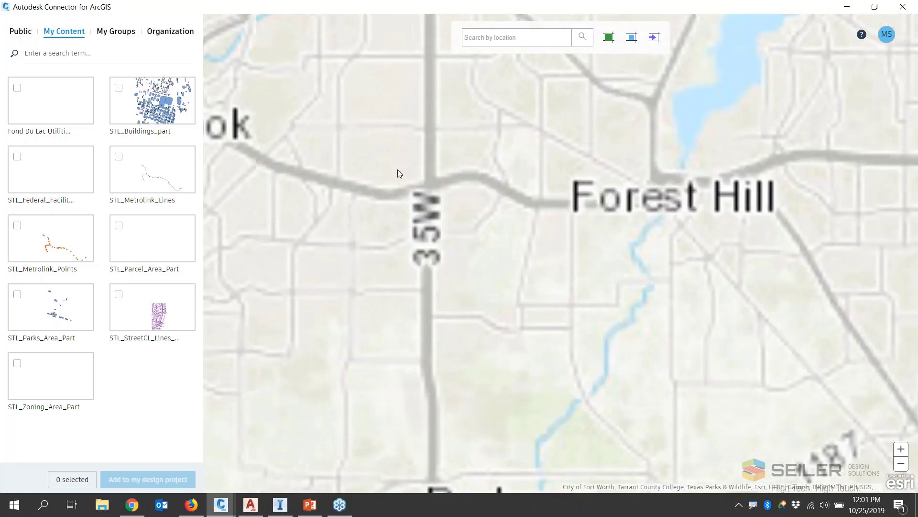
pyautogui.scroll(-1, 553, 152)
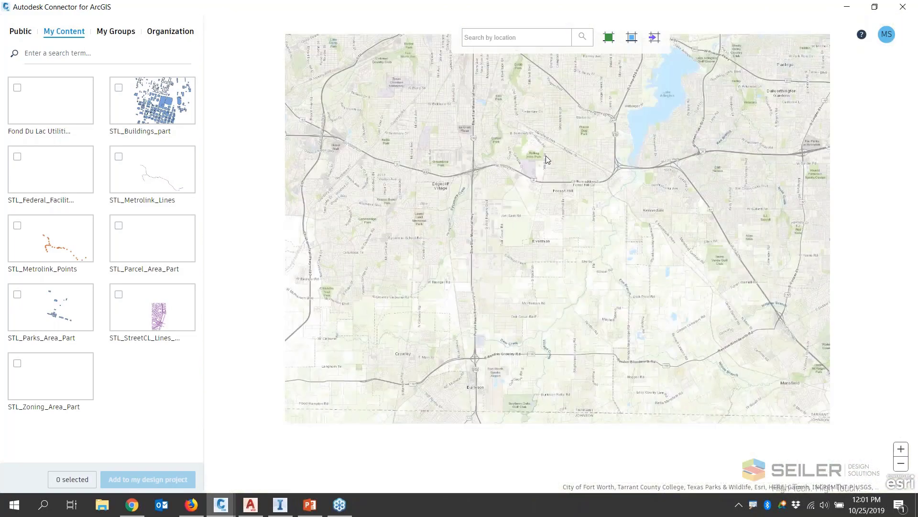
pyautogui.scroll(-2, 454, 217)
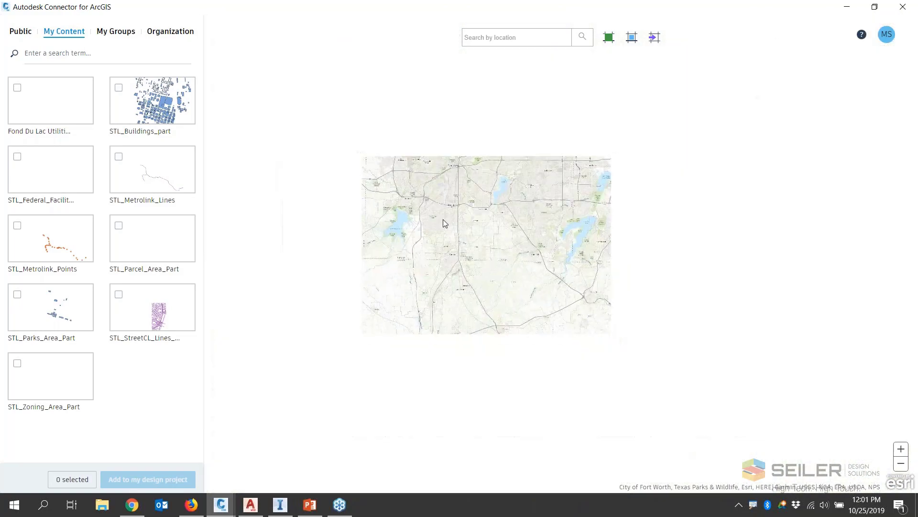
pyautogui.scroll(3, 418, 209)
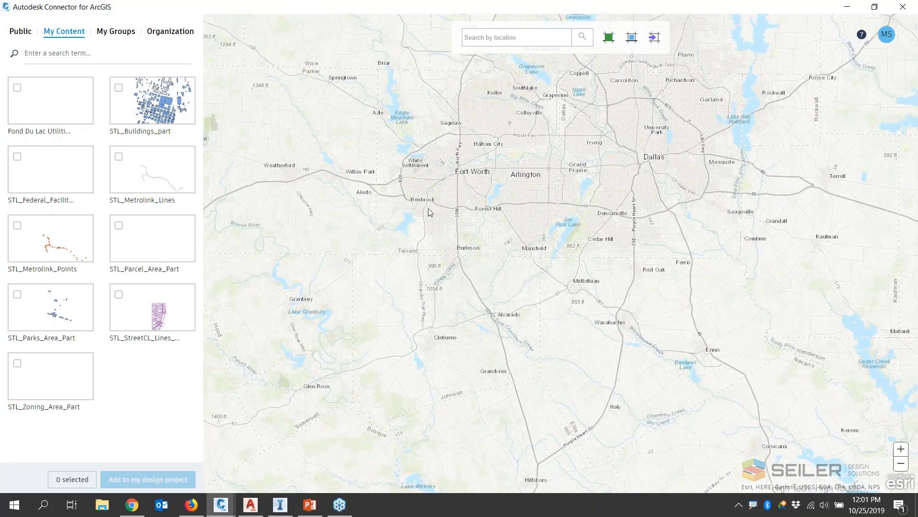
pyautogui.scroll(2, 410, 165)
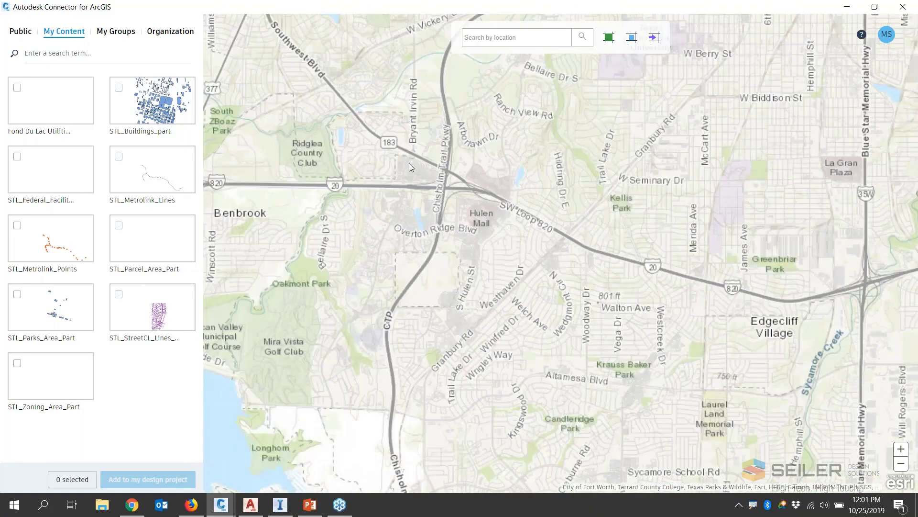
pyautogui.scroll(-1, 392, 246)
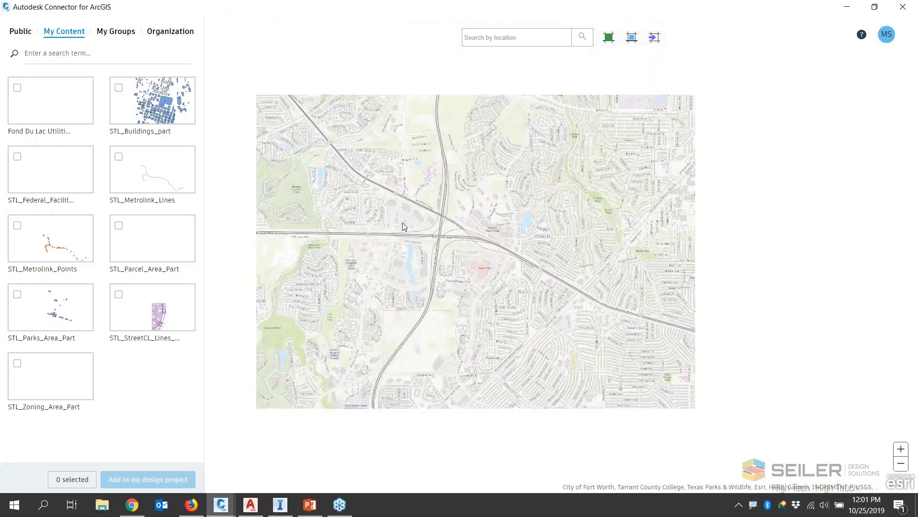
pyautogui.scroll(-1, 375, 248)
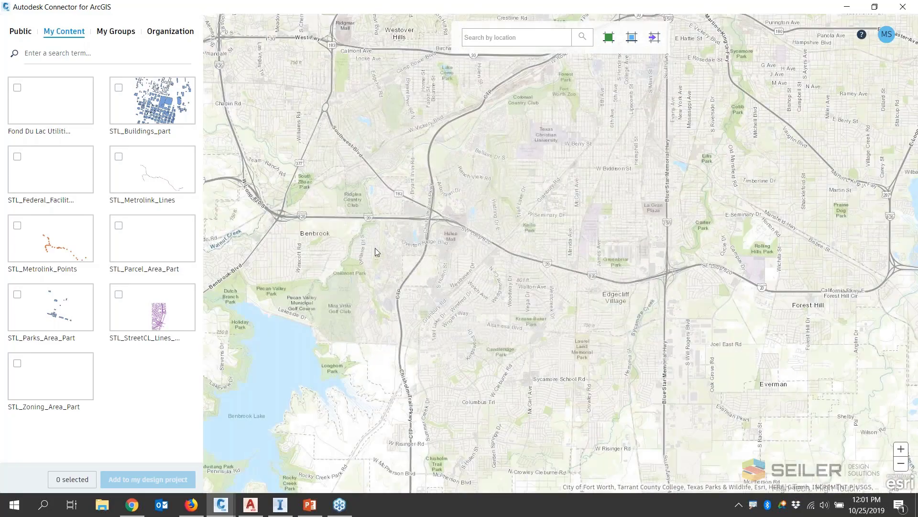
pyautogui.scroll(2, 283, 212)
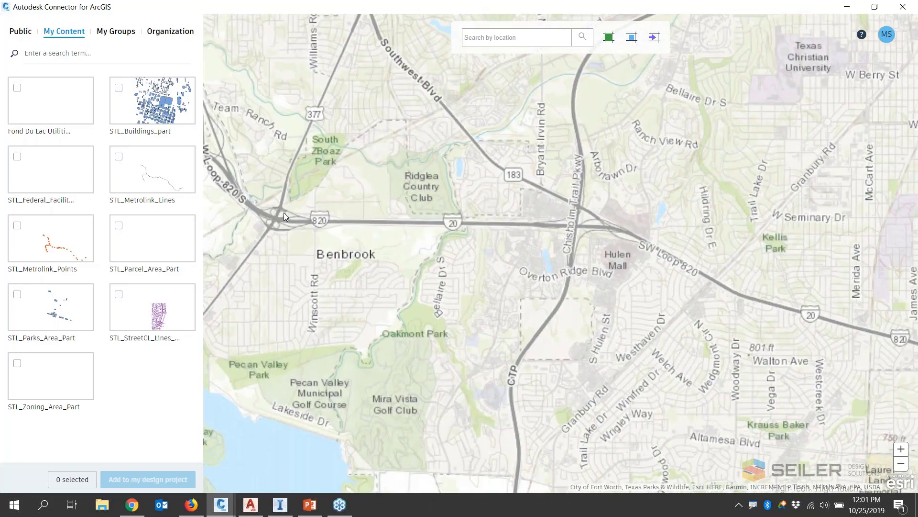
pyautogui.scroll(-2, 283, 213)
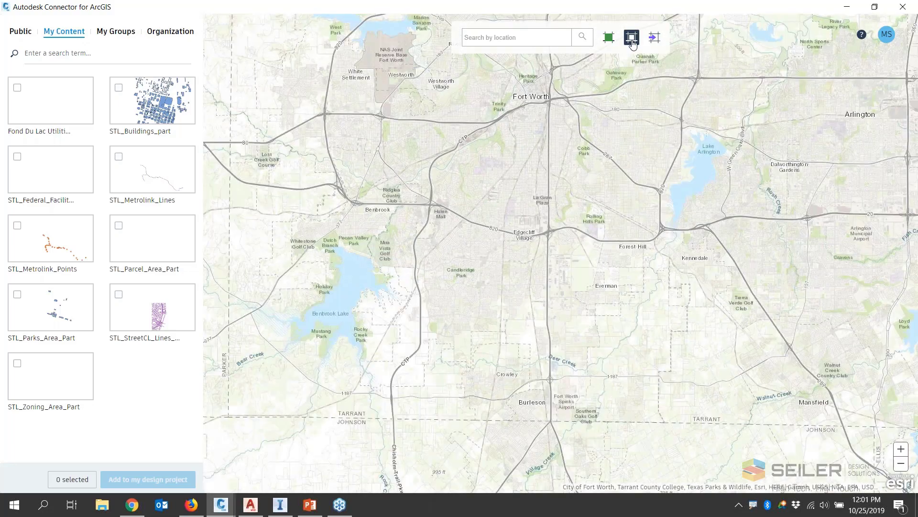
pyautogui.moveTo(322, 90); pyautogui.dragTo(650, 353)
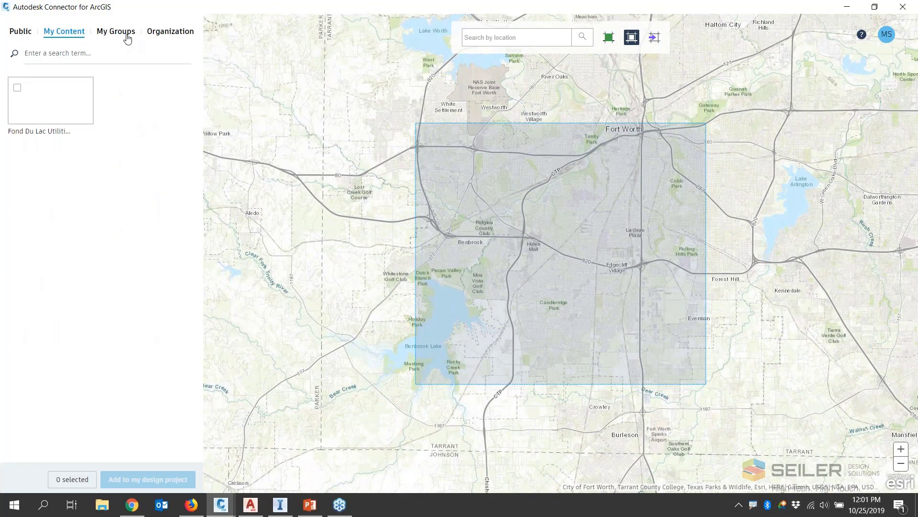
# - List the Public content and define the area of interest from the current map view around Benbrook
pyautogui.click(126, 34)
pyautogui.click(22, 32)
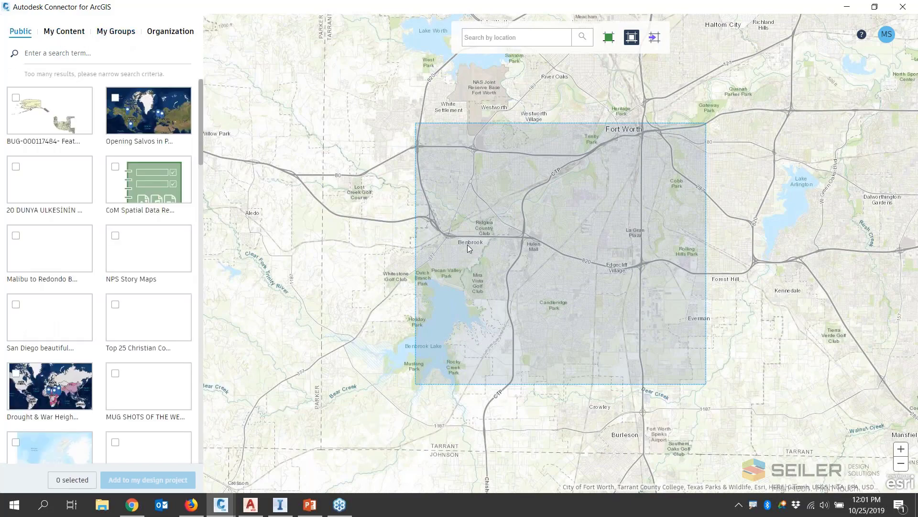
pyautogui.scroll(-1, 467, 245)
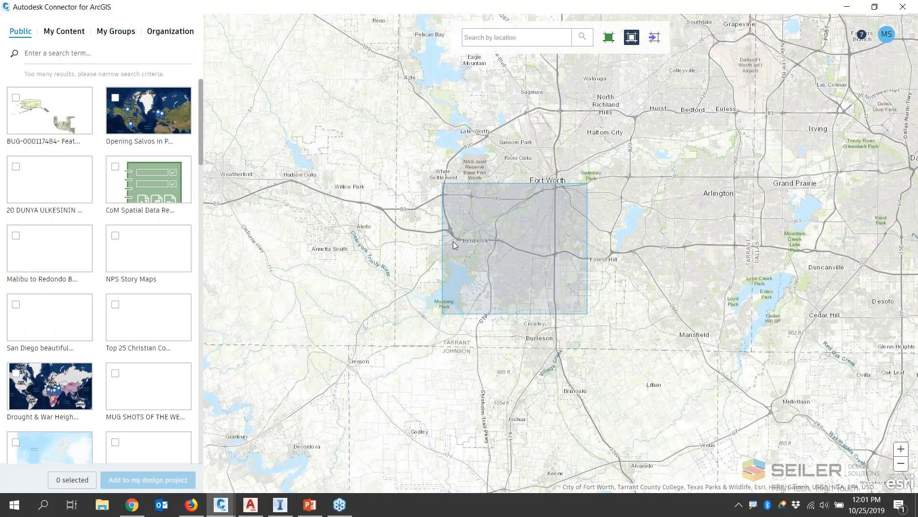
pyautogui.scroll(3, 454, 244)
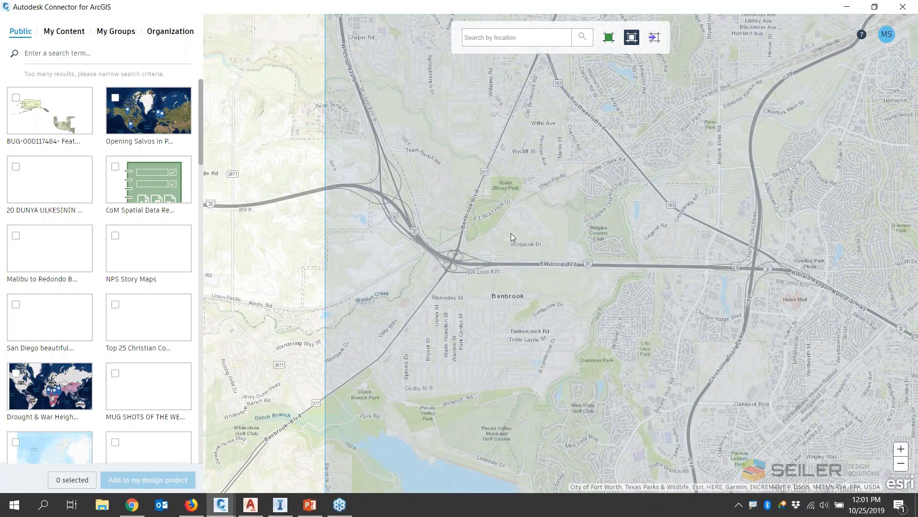
pyautogui.scroll(-1, 510, 233)
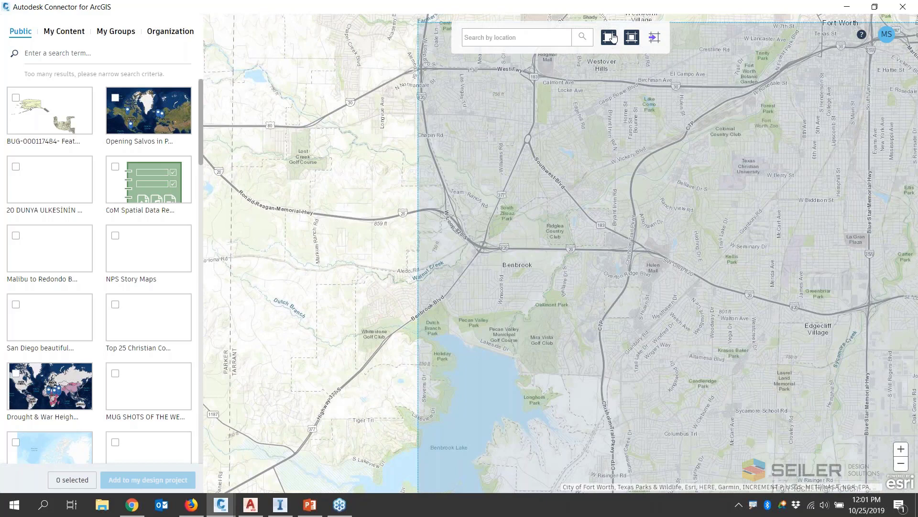
pyautogui.click(612, 37)
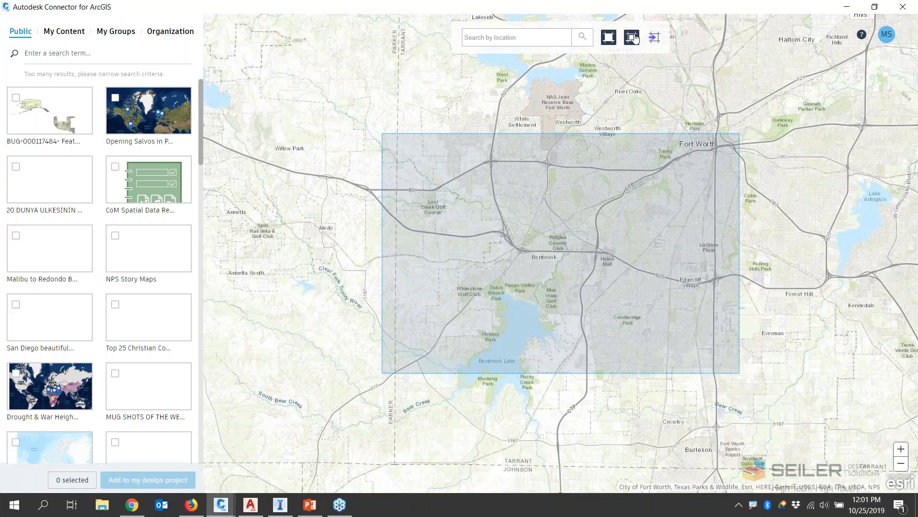
# - Redraw the area of interest as a narrow strip along the highway through Edgecliff Village, and switch back to the Civil 3D drawing window
pyautogui.click(632, 37)
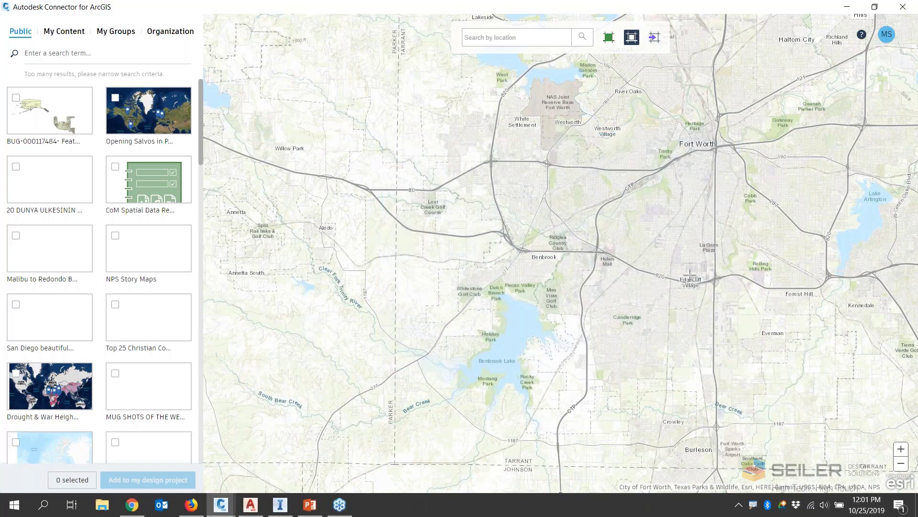
pyautogui.moveTo(710, 288); pyautogui.dragTo(578, 266)
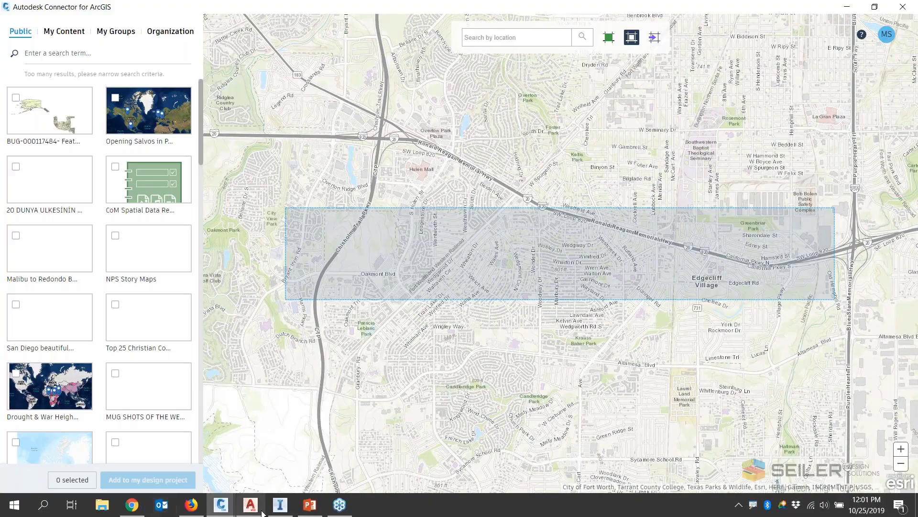
pyautogui.moveTo(224, 507)
pyautogui.click(63, 454)
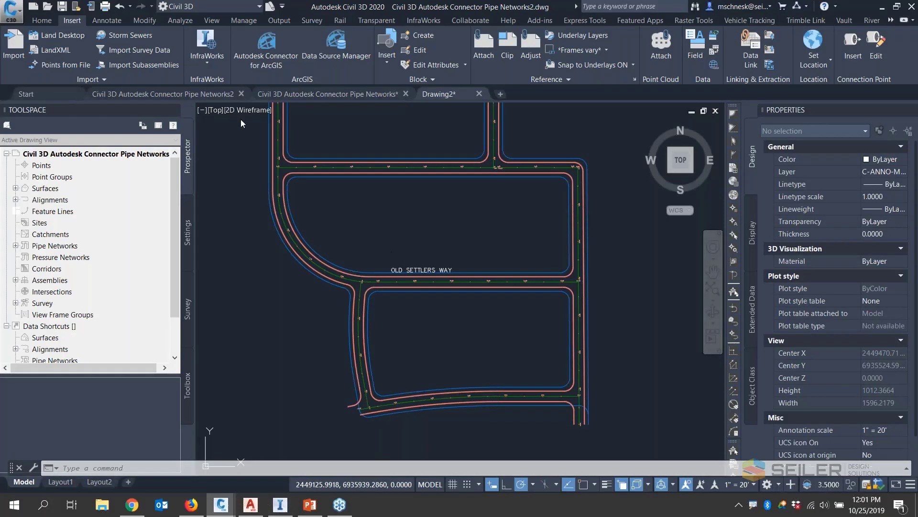
# - Close the open Autodesk Connector for ArcGIS window and switch to the Civil 3D Autodesk Connector Pipe Networks drawing
pyautogui.click(286, 511)
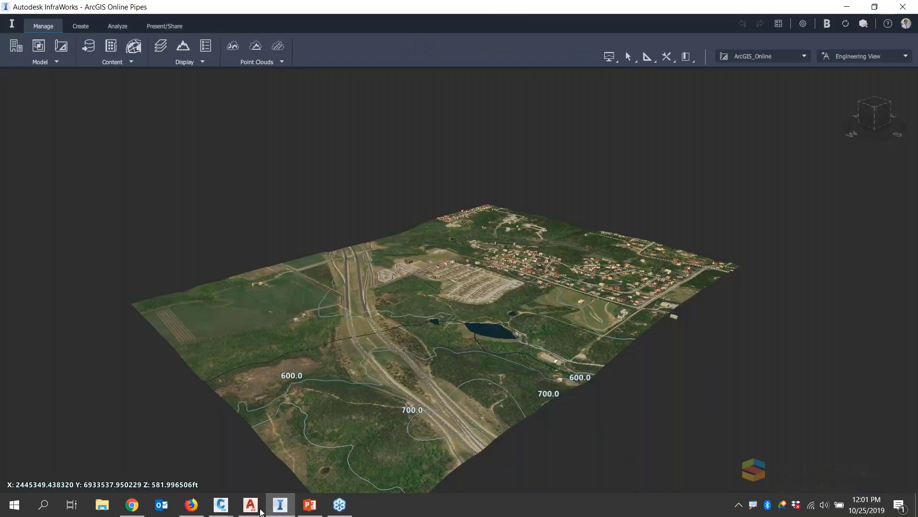
pyautogui.moveTo(221, 507)
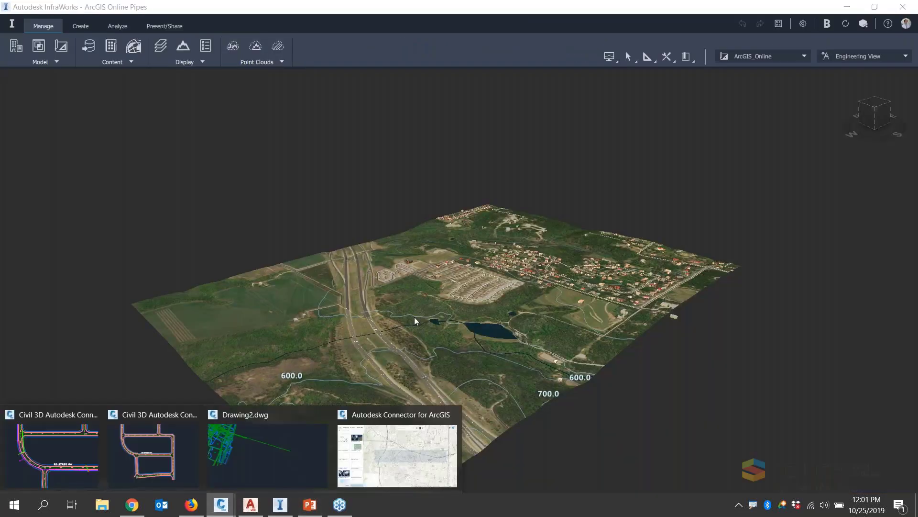
pyautogui.click(369, 449)
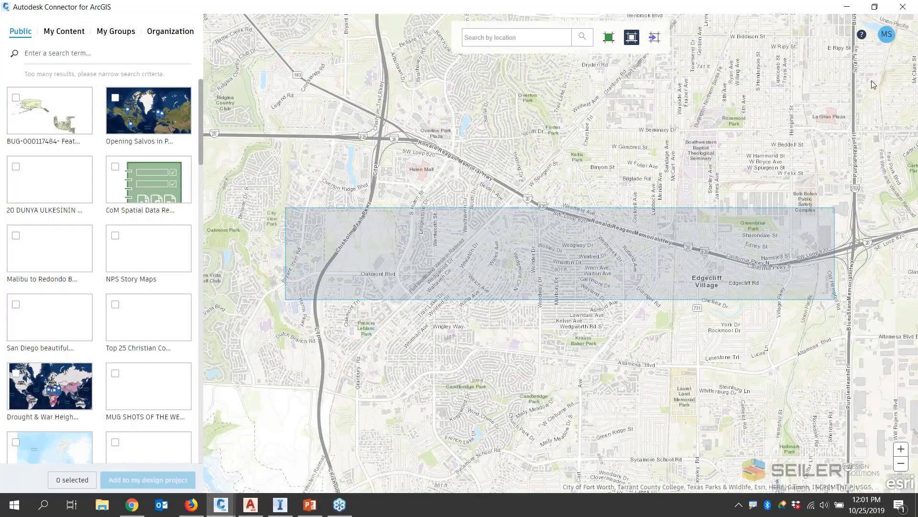
pyautogui.click(903, 7)
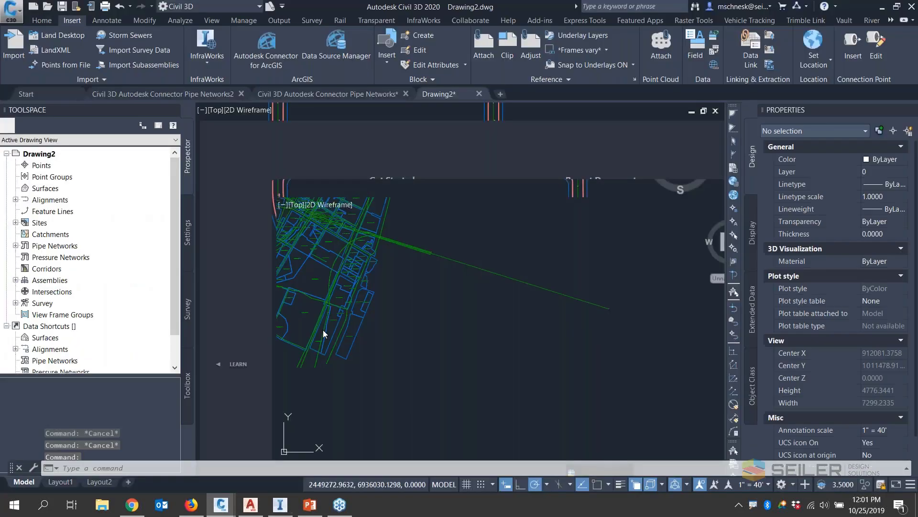
pyautogui.click(213, 94)
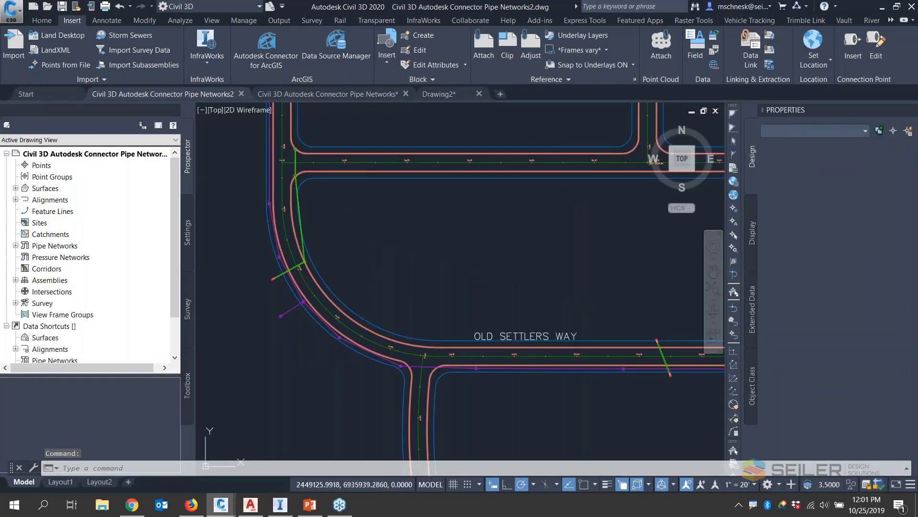
pyautogui.click(334, 94)
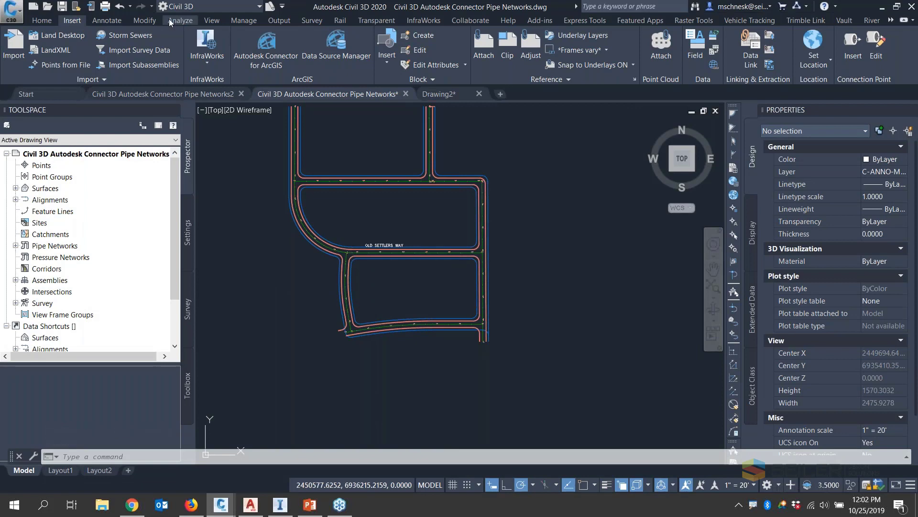
# - Display the online road map behind the drawing and check where the road layout sits relative to the surrounding area
pyautogui.click(43, 21)
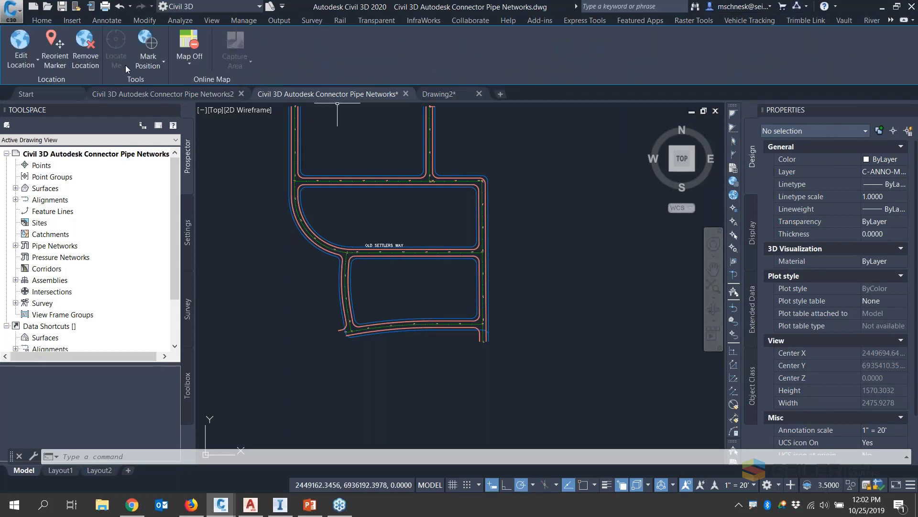
pyautogui.click(193, 66)
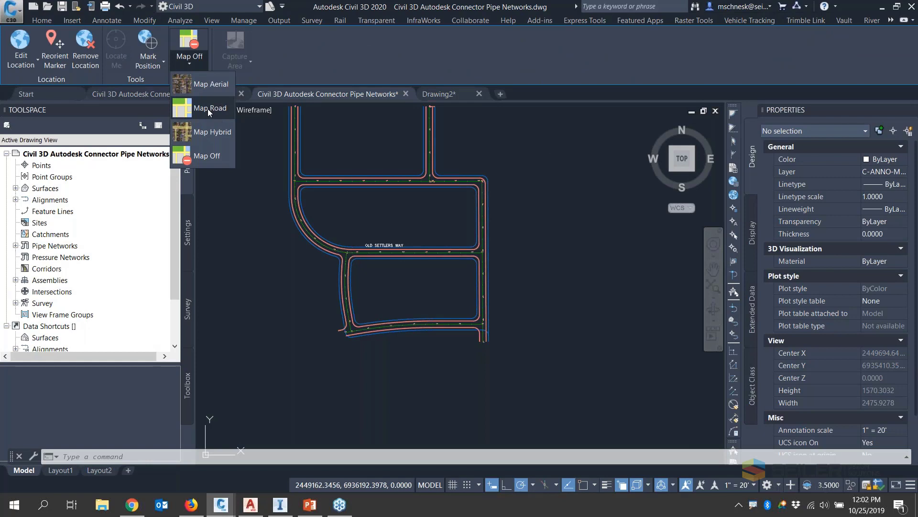
pyautogui.click(208, 108)
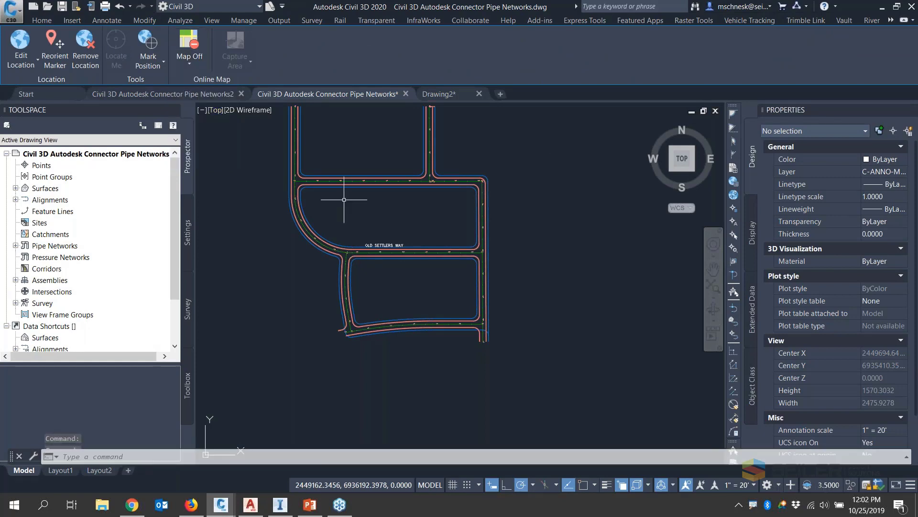
pyautogui.scroll(-5, 280, 229)
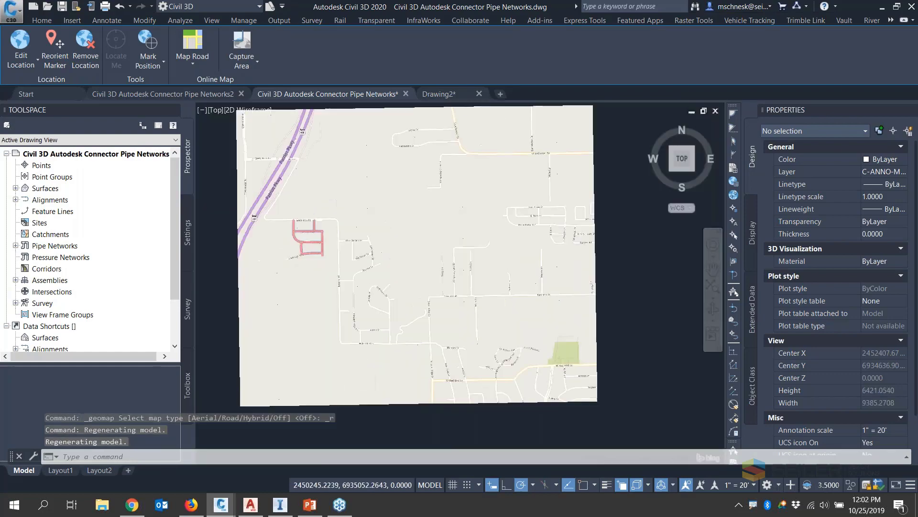
pyautogui.scroll(-10, 384, 243)
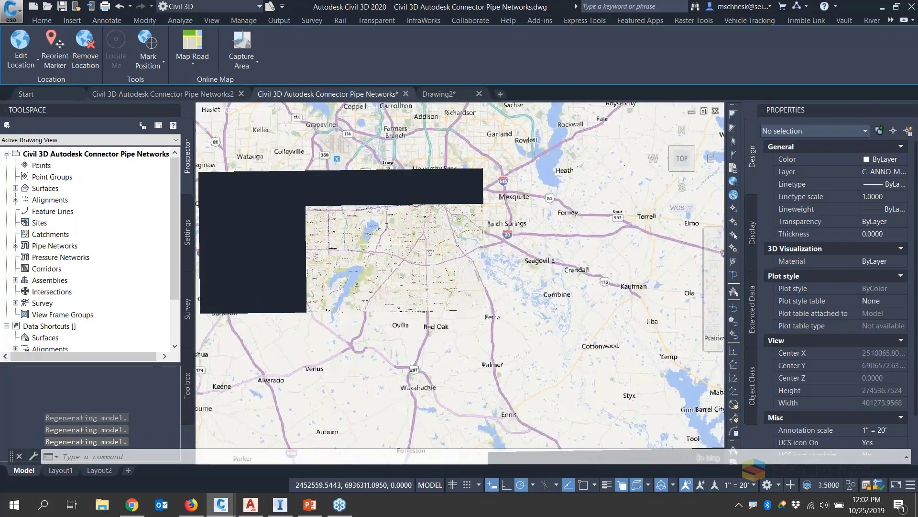
pyautogui.scroll(5, 386, 237)
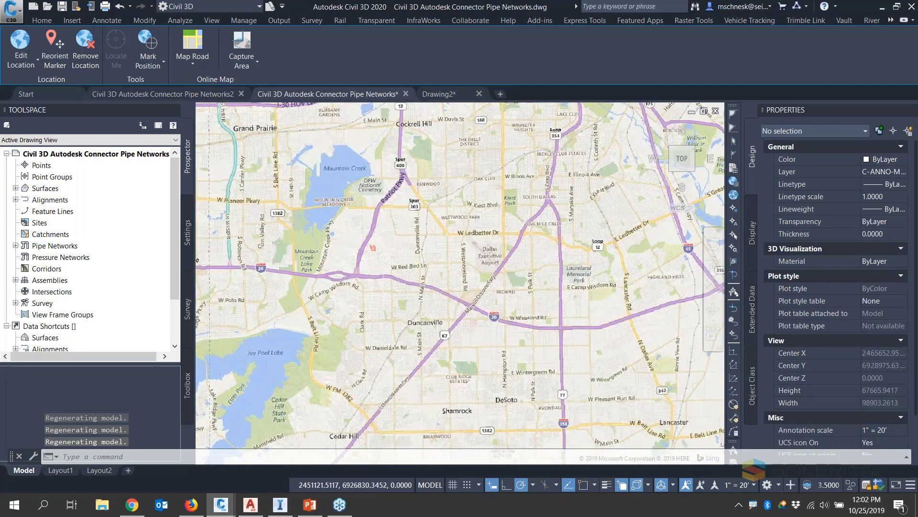
pyautogui.scroll(12, 311, 216)
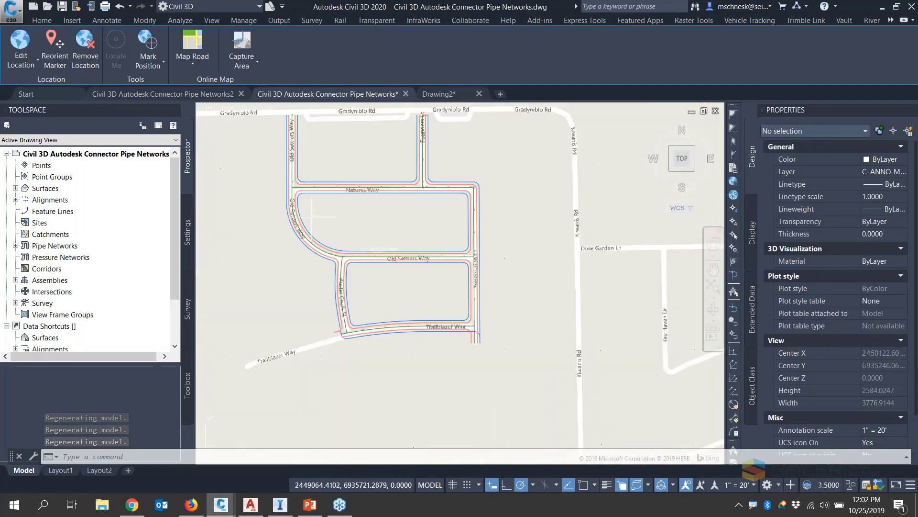
# - Launch the Autodesk Connector for ArcGIS from the pipe networks drawing
pyautogui.click(42, 20)
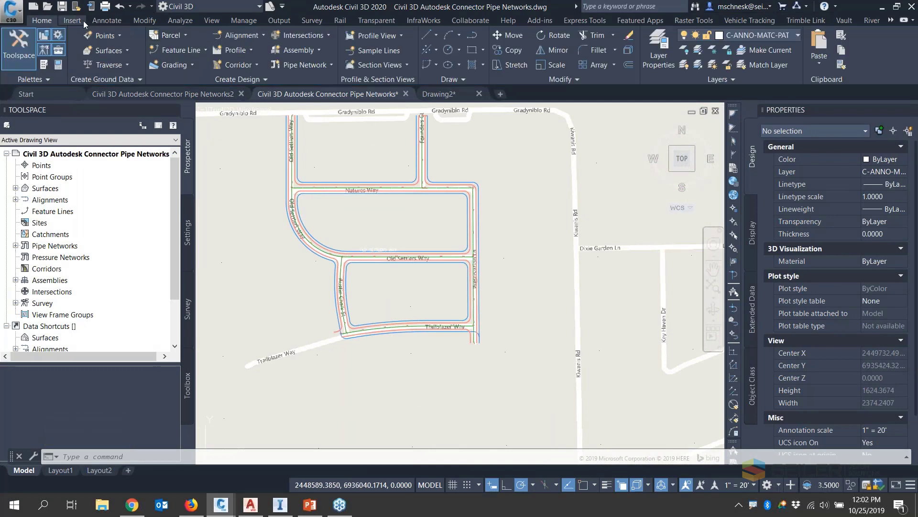
pyautogui.scroll(-1, 176, 64)
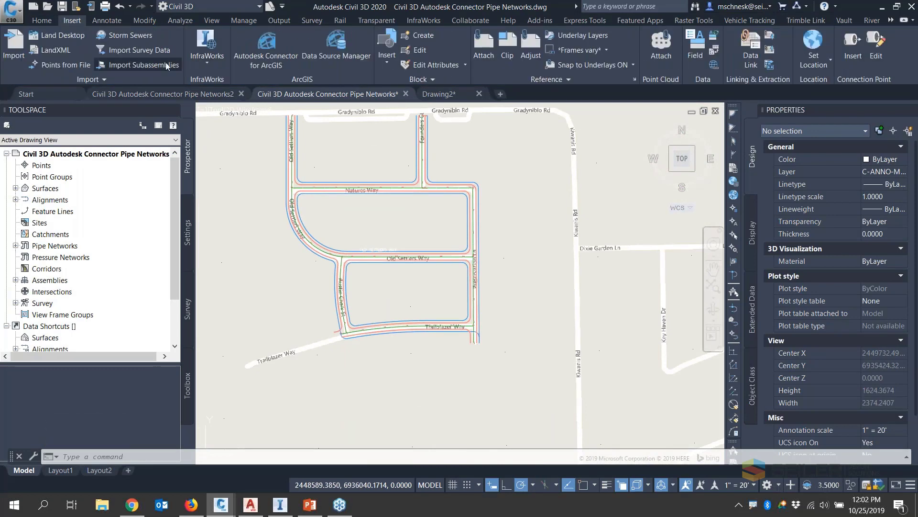
pyautogui.click(270, 50)
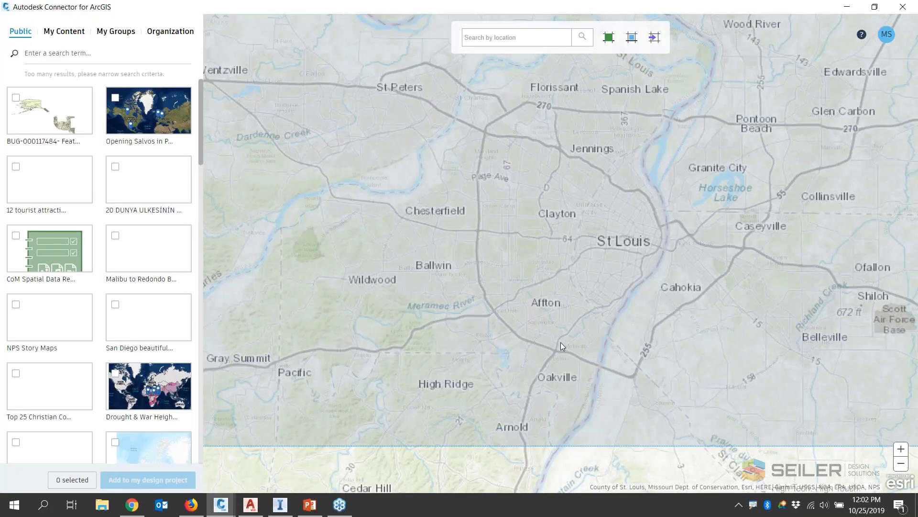
# - Define a rectangular area of interest southwest of Dallas, east of Patriot Pkwy, around the Old Settlers Way and Gradyniblo Rd neighborhood
pyautogui.scroll(1, 559, 342)
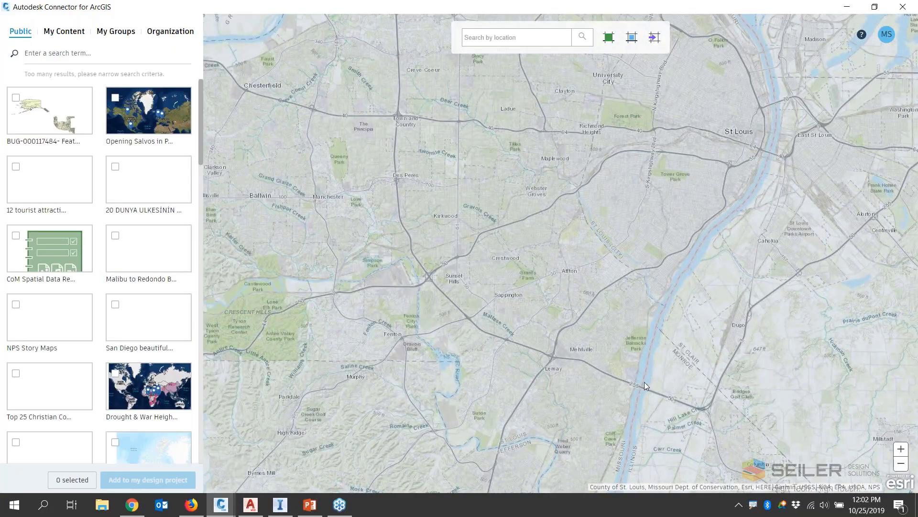
pyautogui.scroll(3, 395, 258)
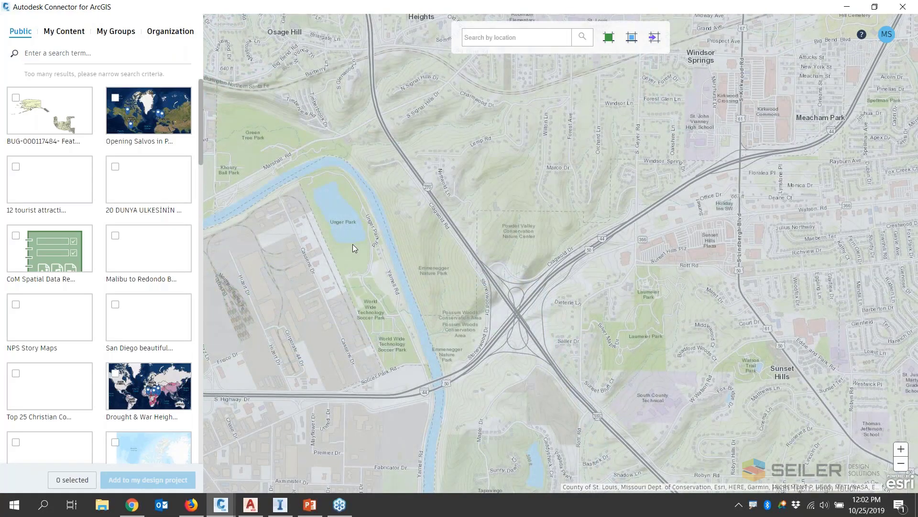
pyautogui.scroll(-2, 352, 244)
pyautogui.scroll(-1, 435, 273)
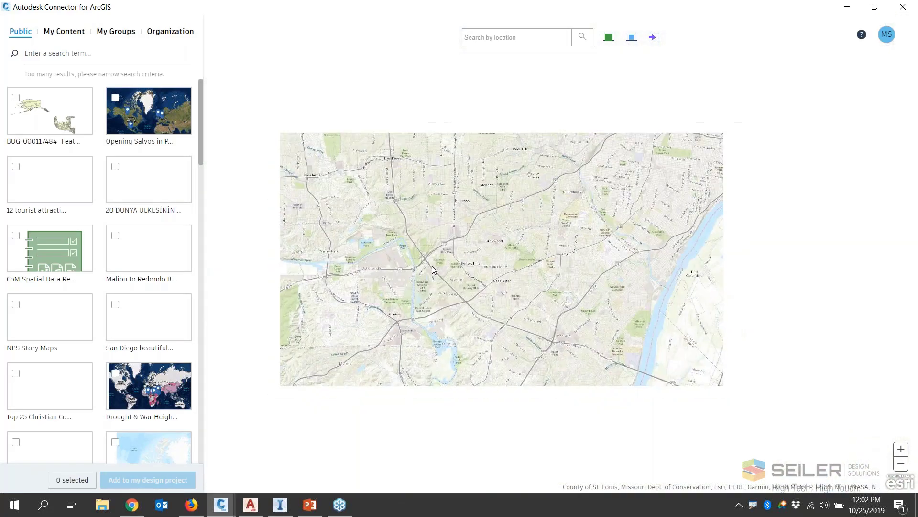
pyautogui.scroll(-1, 432, 269)
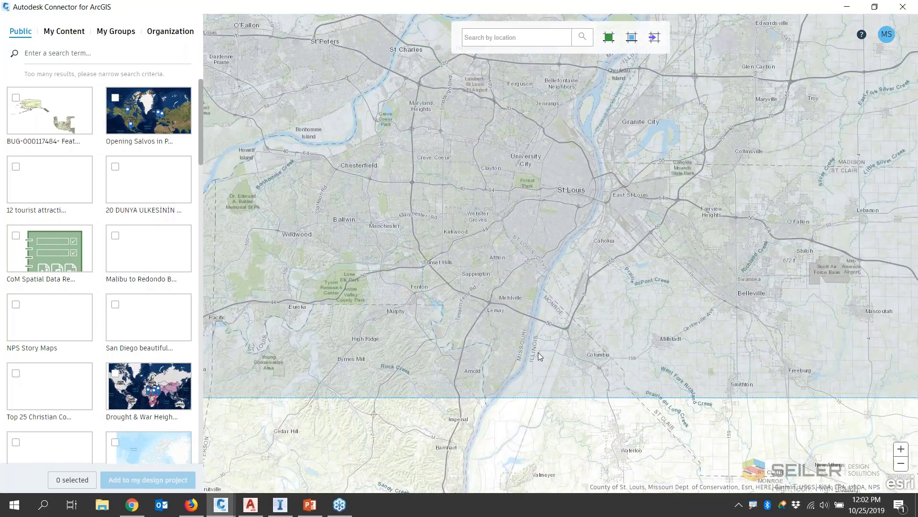
pyautogui.scroll(-4, 476, 205)
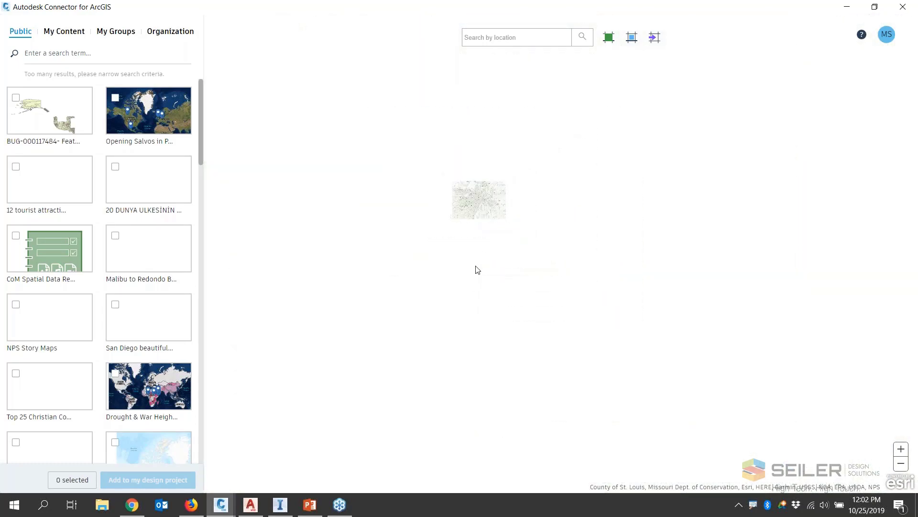
pyautogui.scroll(-2, 429, 347)
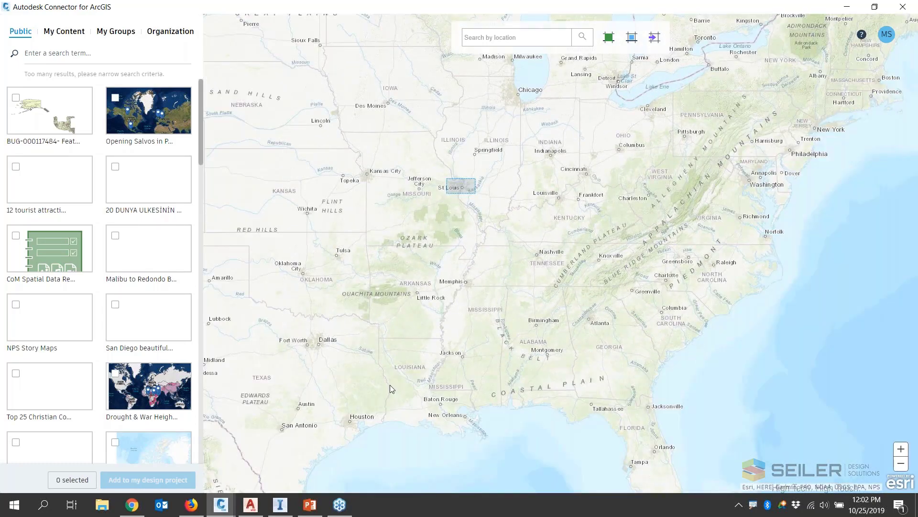
pyautogui.scroll(2, 437, 379)
pyautogui.scroll(-1, 252, 307)
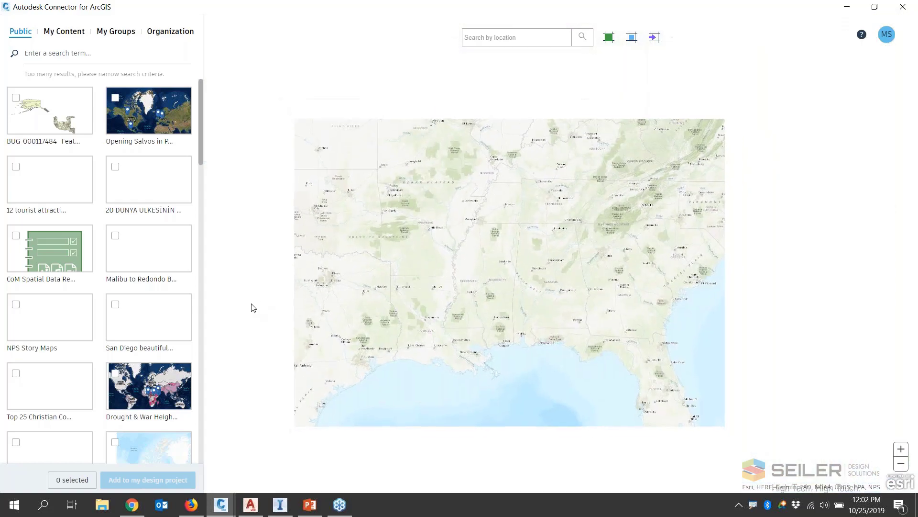
pyautogui.scroll(4, 332, 285)
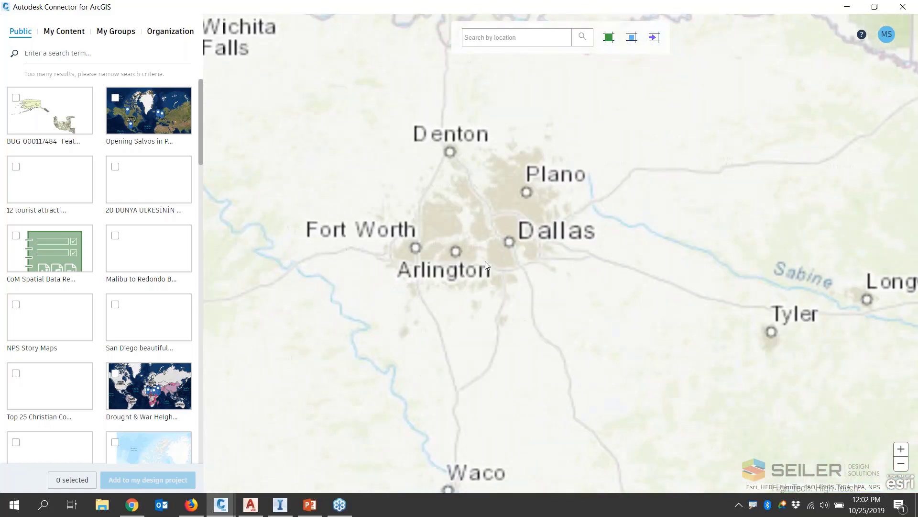
pyautogui.scroll(3, 488, 259)
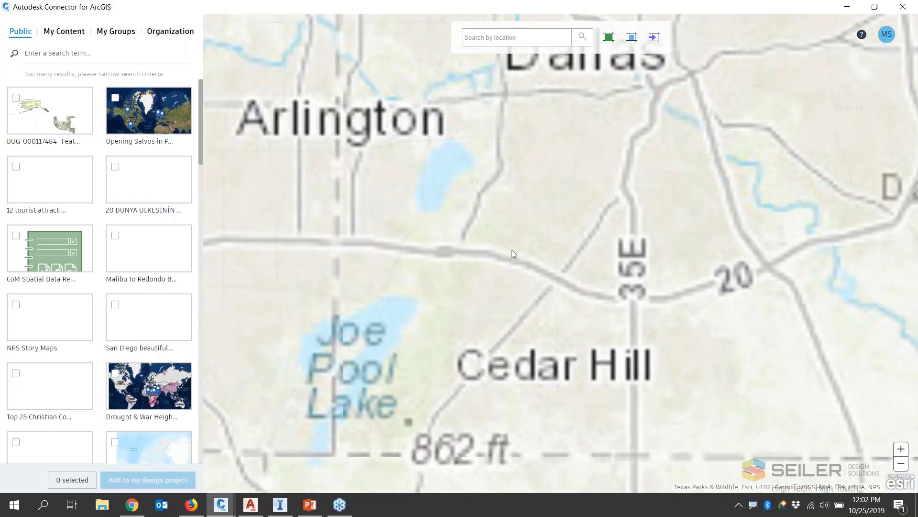
pyautogui.scroll(2, 406, 291)
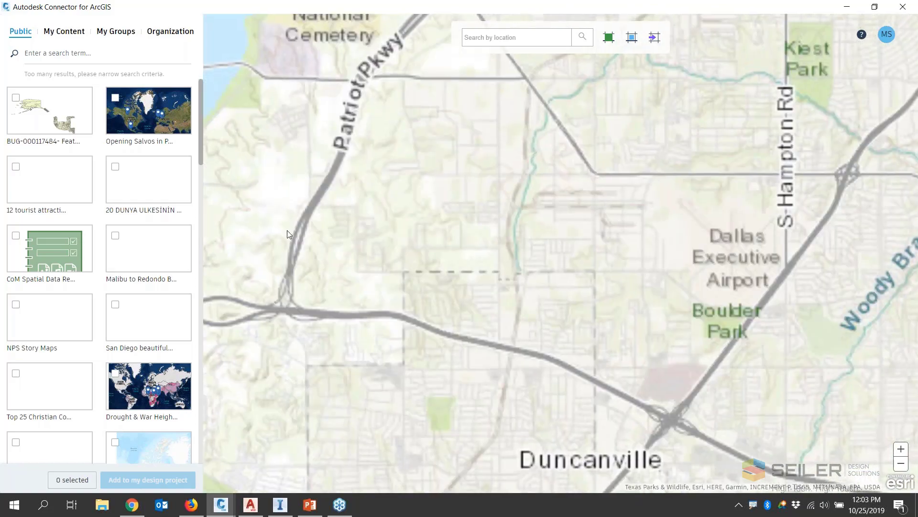
pyautogui.scroll(2, 381, 182)
pyautogui.click(632, 37)
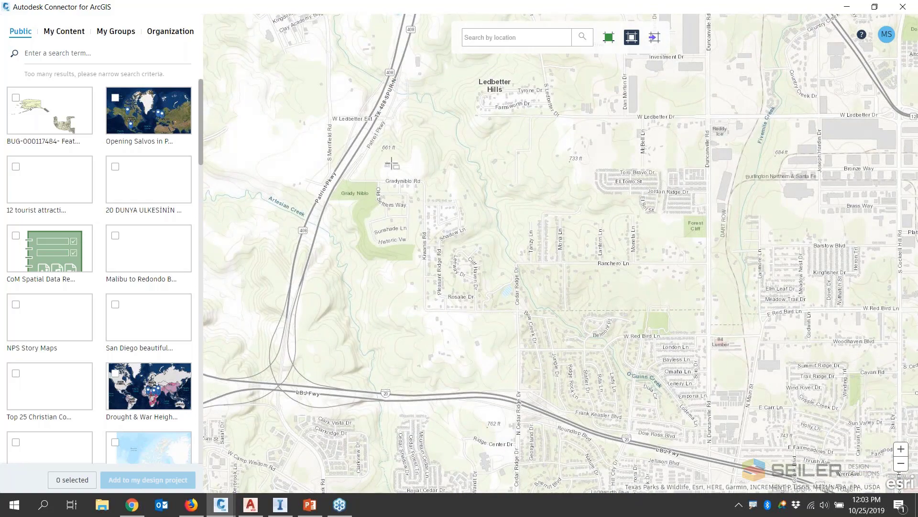
pyautogui.moveTo(313, 131); pyautogui.dragTo(400, 195)
pyautogui.moveTo(455, 243); pyautogui.dragTo(500, 315)
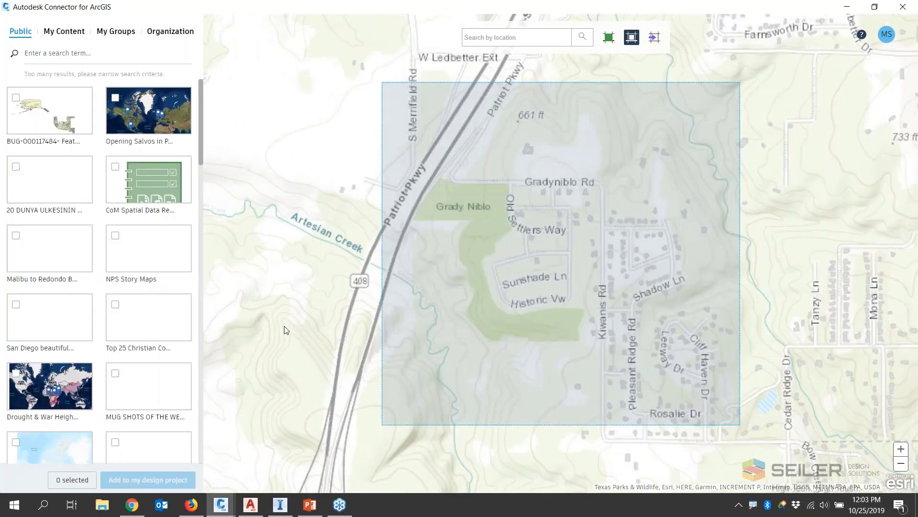
# - Select the Seiler_Autodesk_Connector_SAN dataset from the user's own content, mapping its Pipe layer to Gravity Pipes and its Structure layer to Structures
pyautogui.click(70, 34)
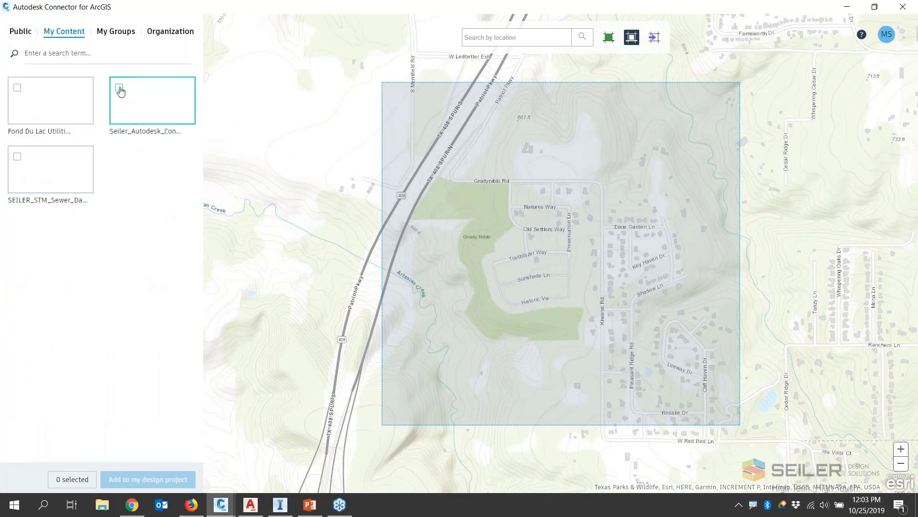
pyautogui.click(119, 88)
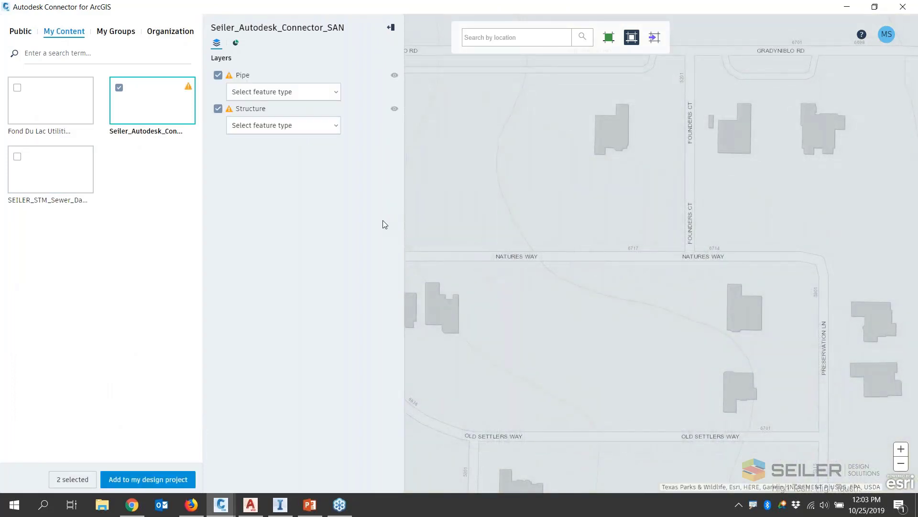
pyautogui.click(333, 92)
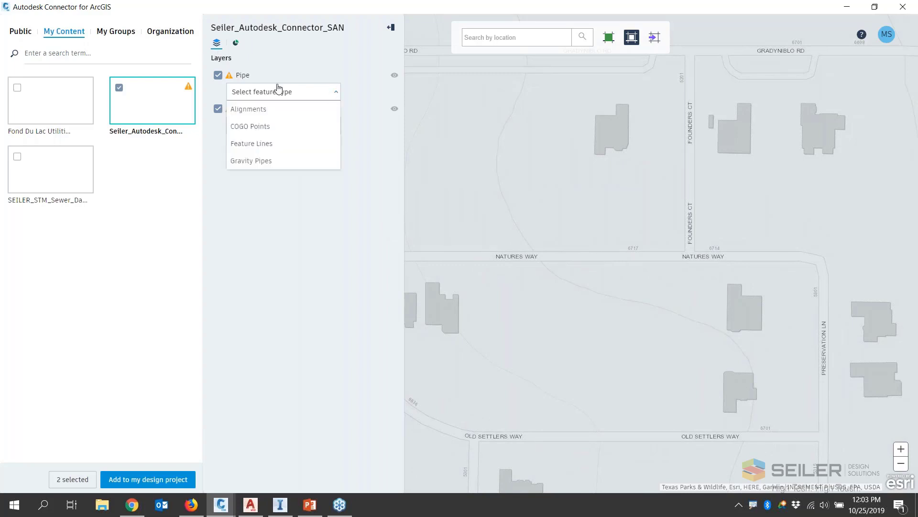
pyautogui.click(285, 71)
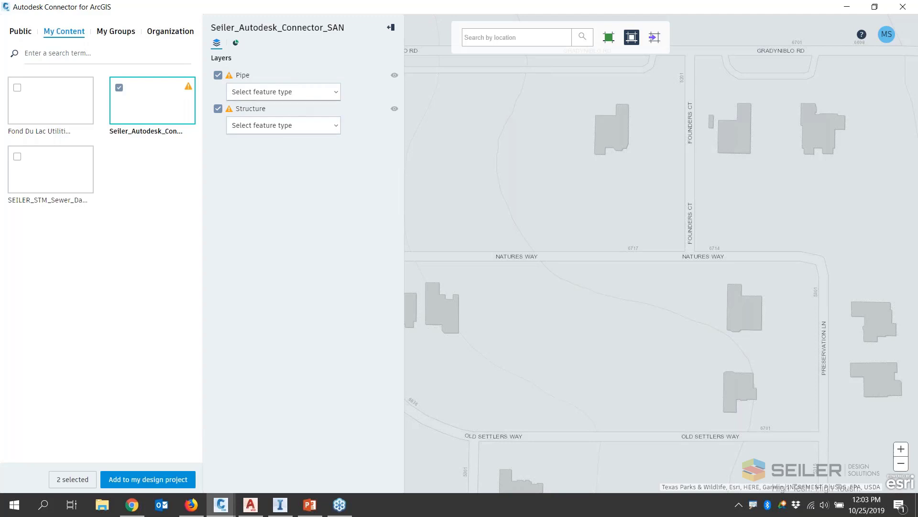
pyautogui.click(326, 93)
pyautogui.click(252, 161)
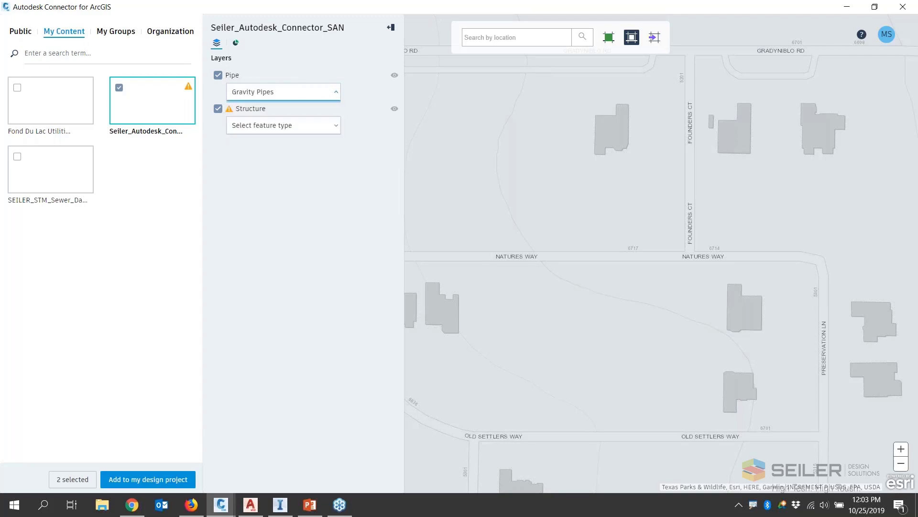
pyautogui.click(333, 127)
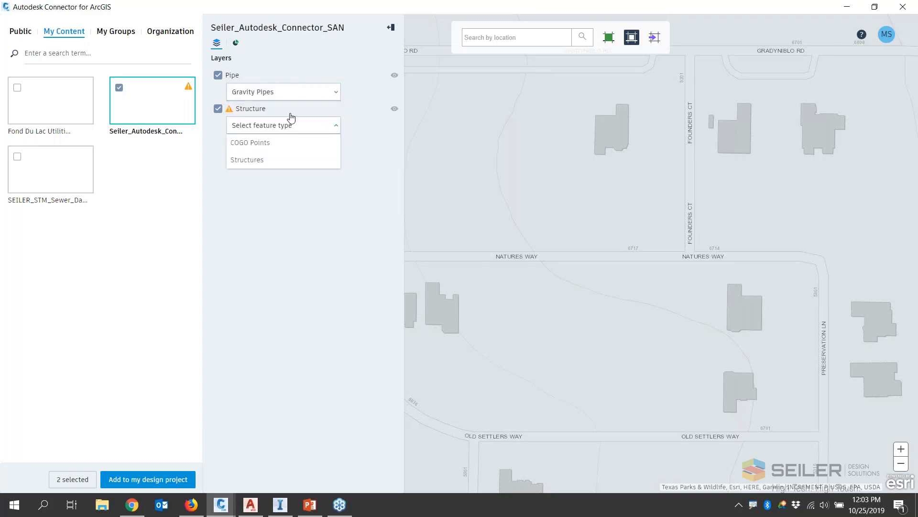
pyautogui.click(250, 155)
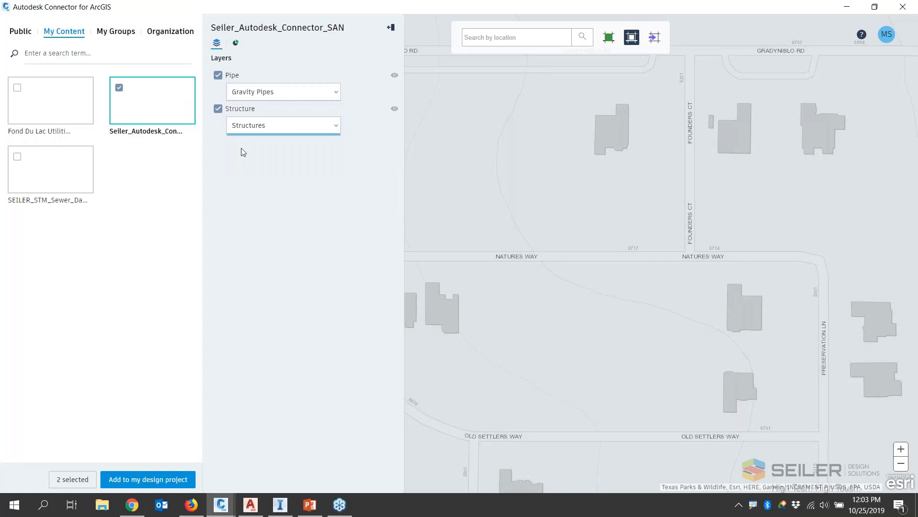
# - Add the selected pipe and structure layers to the design project and review the source properties offered for Structure Shape
pyautogui.click(169, 471)
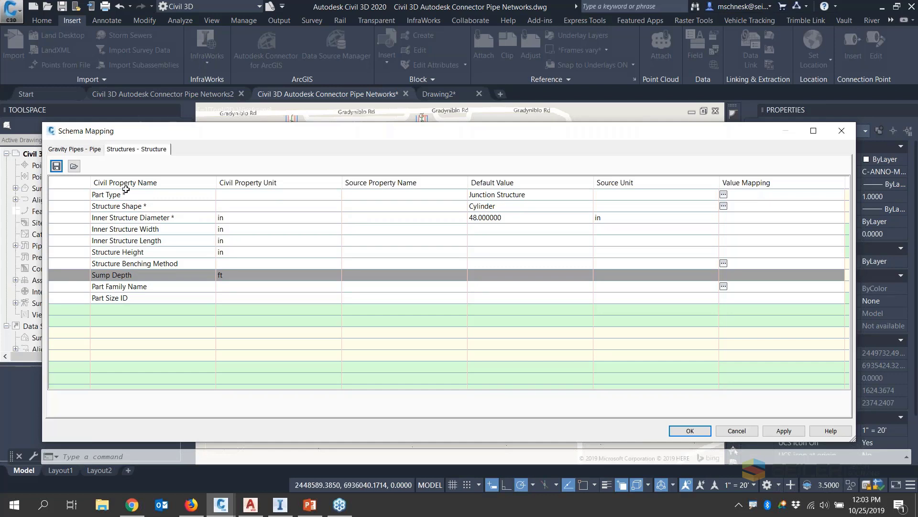
pyautogui.moveTo(203, 131); pyautogui.dragTo(239, 71)
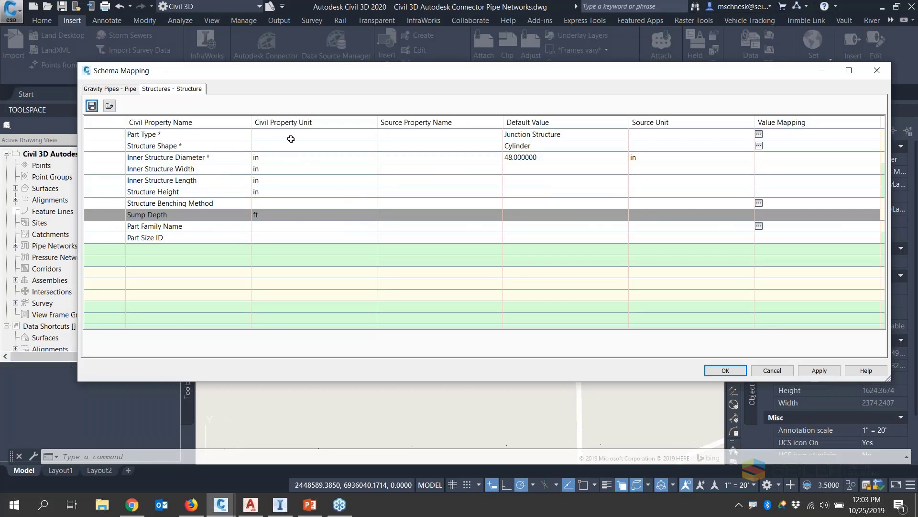
pyautogui.click(448, 147)
pyautogui.click(448, 147)
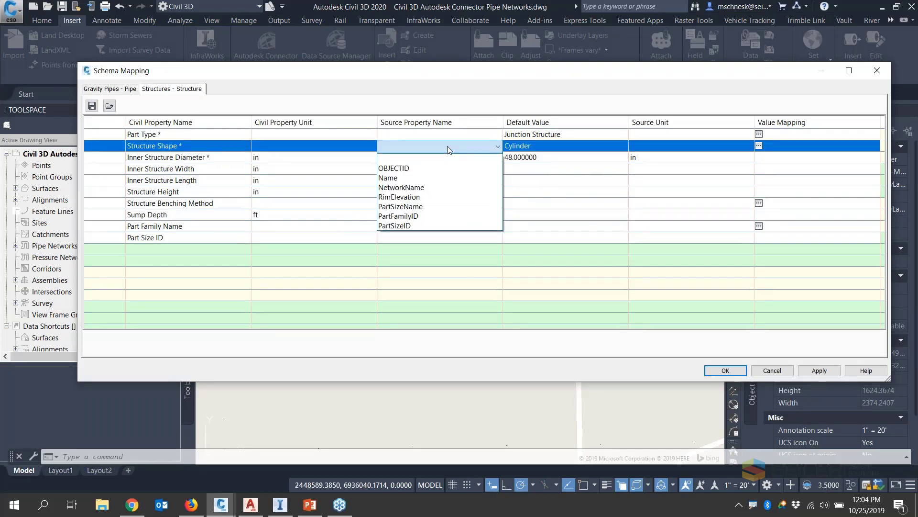
pyautogui.click(460, 106)
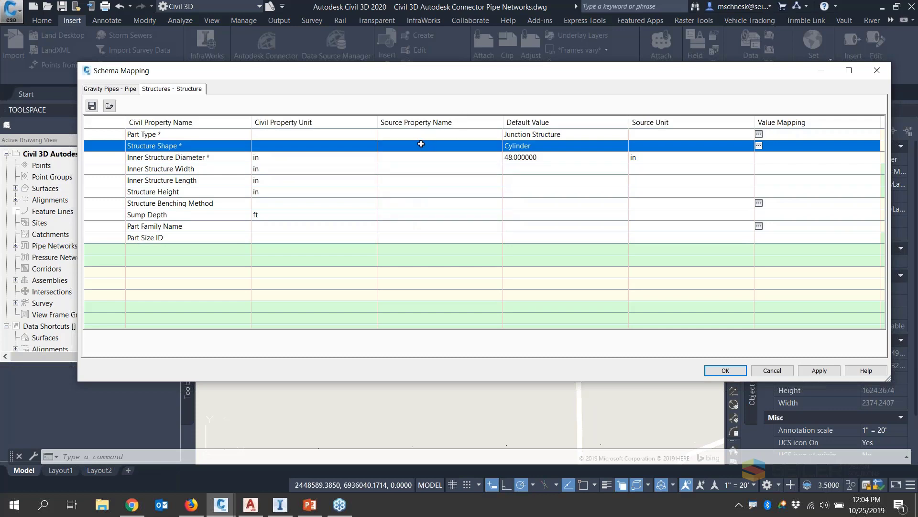
pyautogui.click(414, 211)
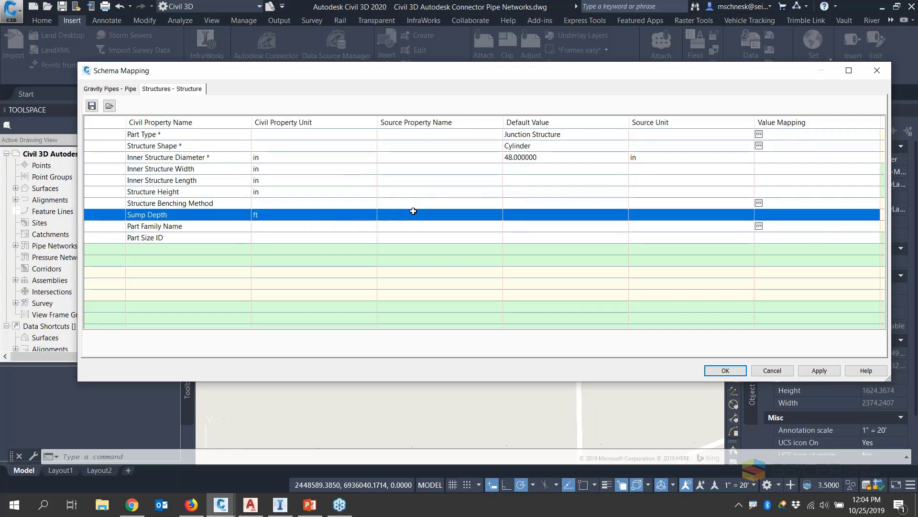
pyautogui.click(403, 143)
# - Map the gravity pipes' Inner Pipe Diameter property to the InsideDiameter source property
pyautogui.click(100, 89)
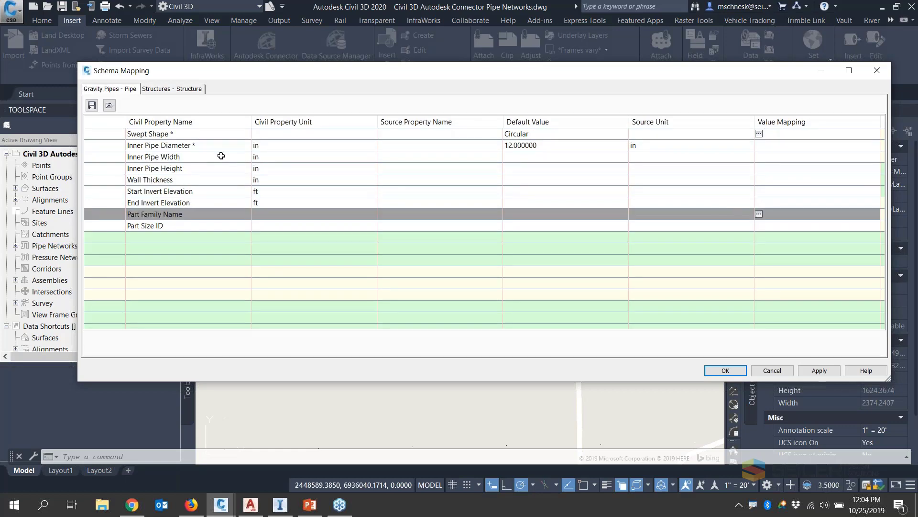
pyautogui.click(198, 145)
pyautogui.click(427, 145)
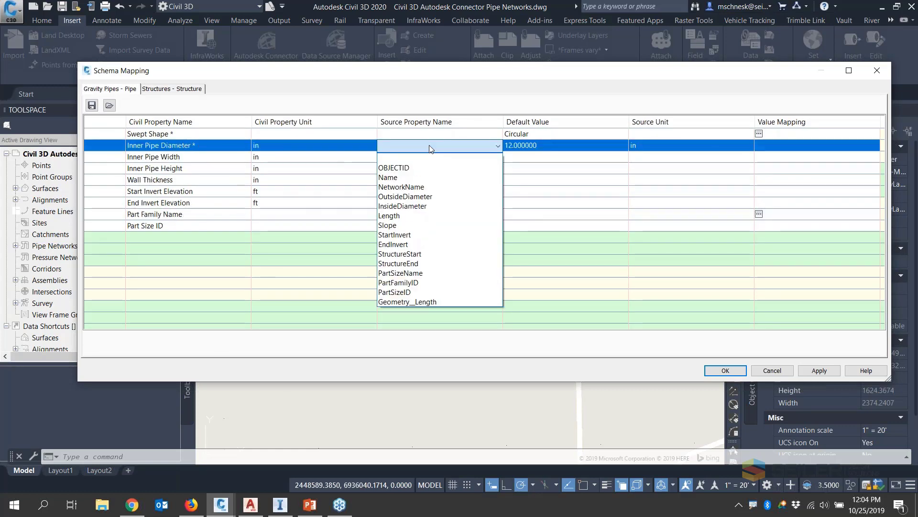
pyautogui.click(416, 206)
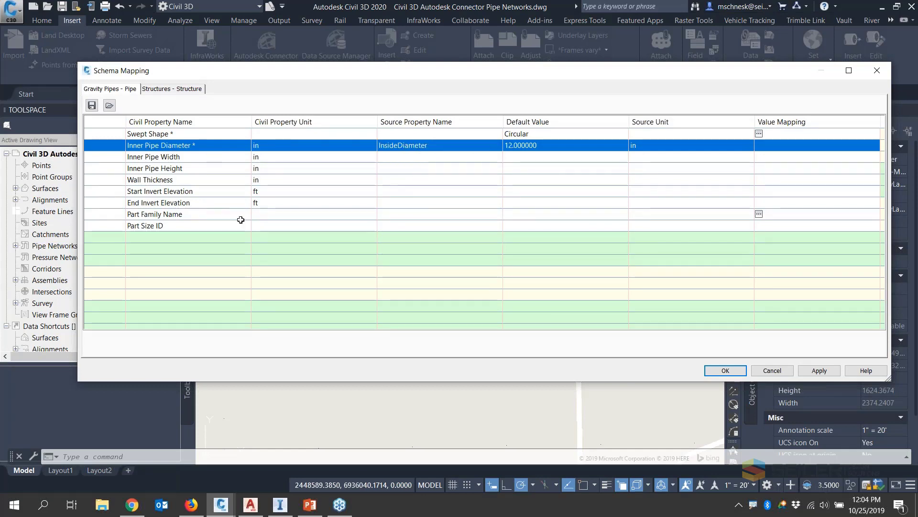
# - Map the gravity pipes' Start Invert Elevation to StartInvert and End Invert Elevation to EndInvert
pyautogui.click(415, 191)
pyautogui.click(421, 191)
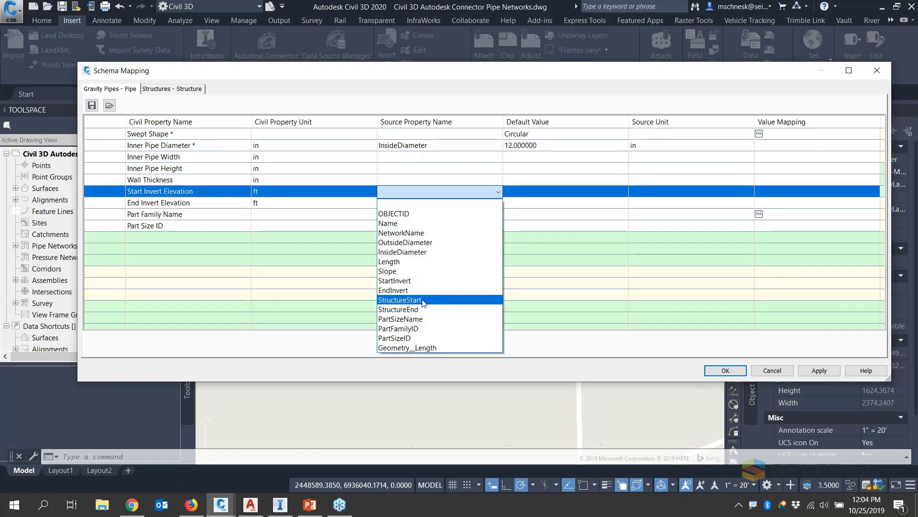
pyautogui.click(404, 280)
pyautogui.click(429, 207)
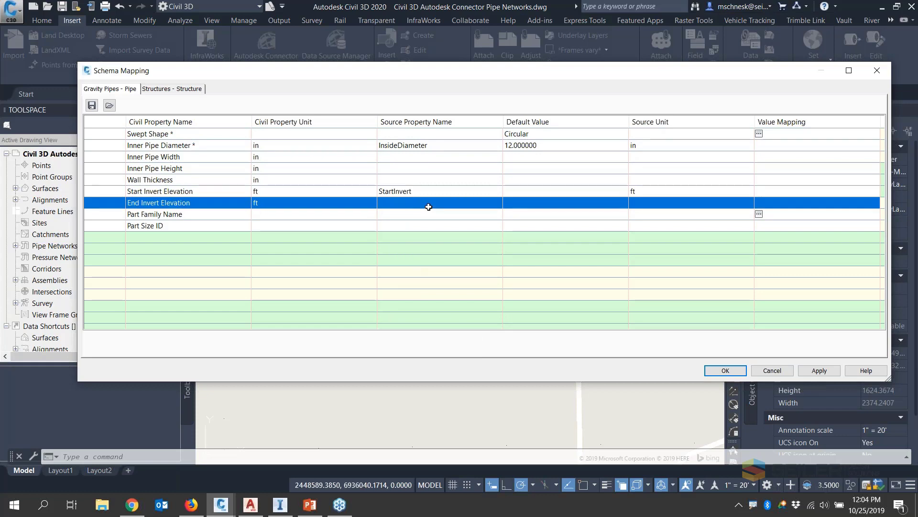
pyautogui.click(428, 206)
pyautogui.click(404, 302)
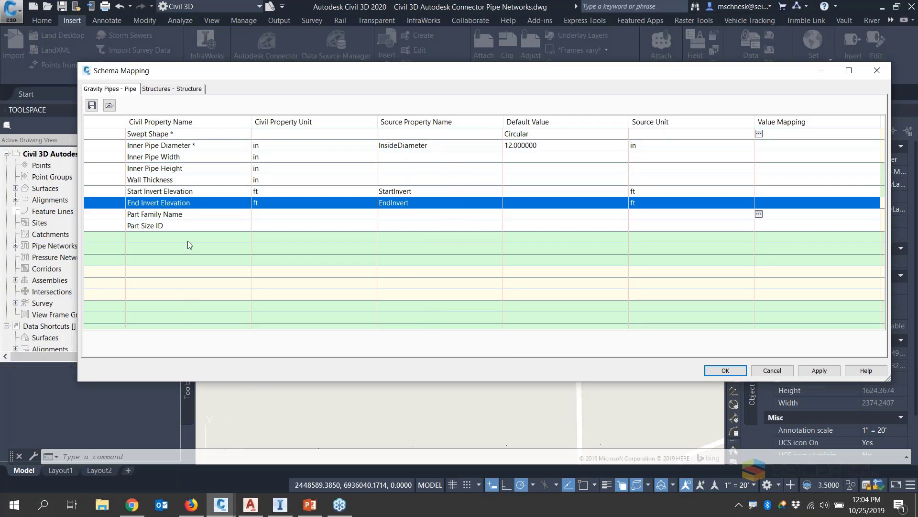
# - Set the default value of the gravity pipes' Inner Pipe Diameter to 8 in
pyautogui.moveTo(622, 76); pyautogui.dragTo(575, 66)
pyautogui.doubleClick(486, 135)
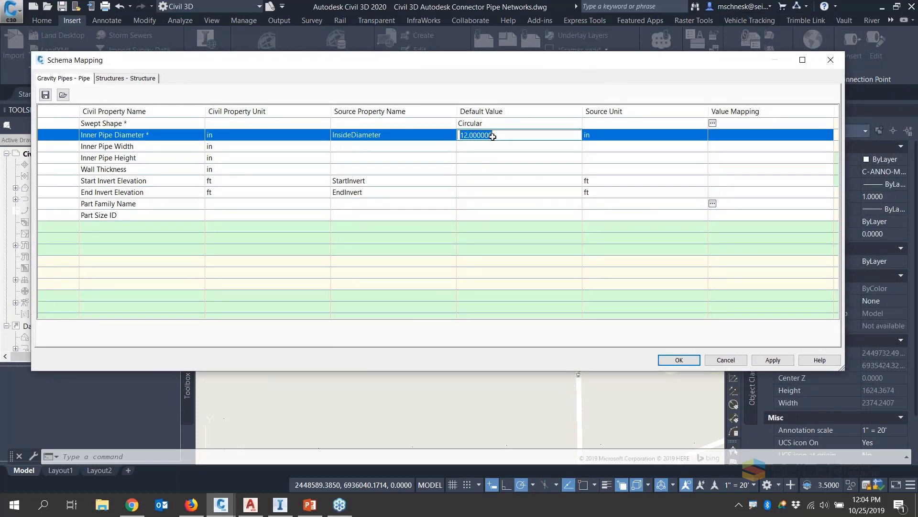
pyautogui.write('8')
pyautogui.press('Up')
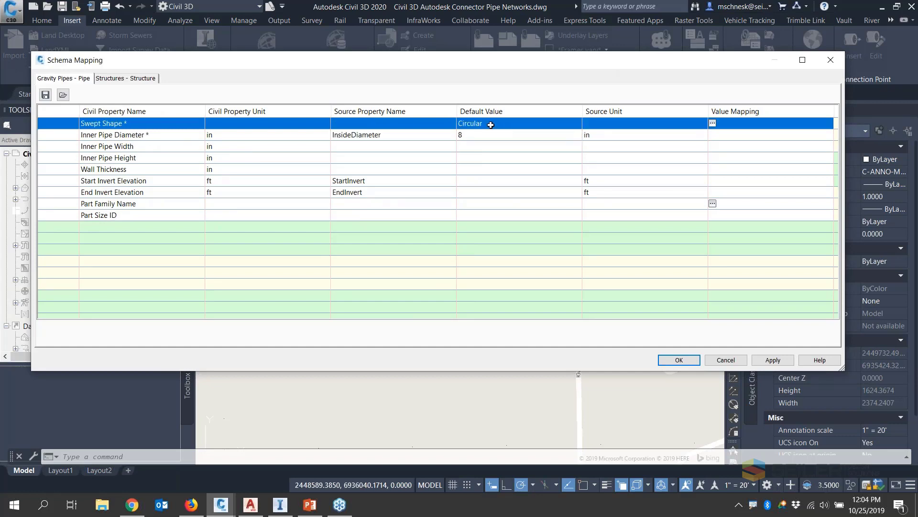
# - Review the remaining gravity pipe properties and the value mapping choices for Swept Shape and Part Family Name
pyautogui.click(482, 167)
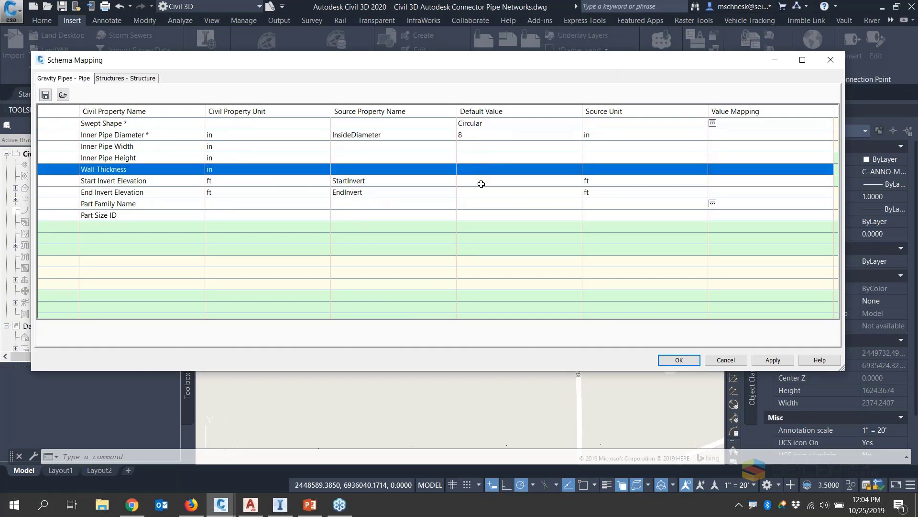
pyautogui.click(481, 183)
pyautogui.click(483, 216)
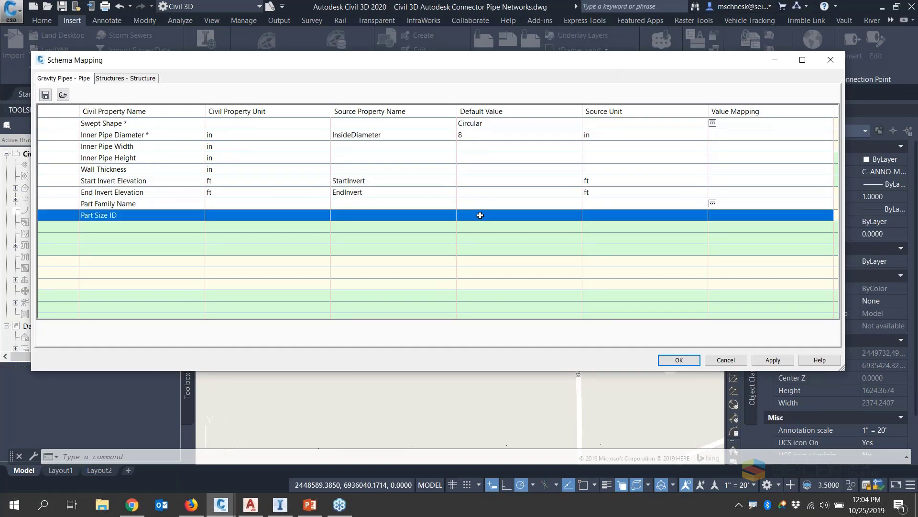
pyautogui.click(483, 203)
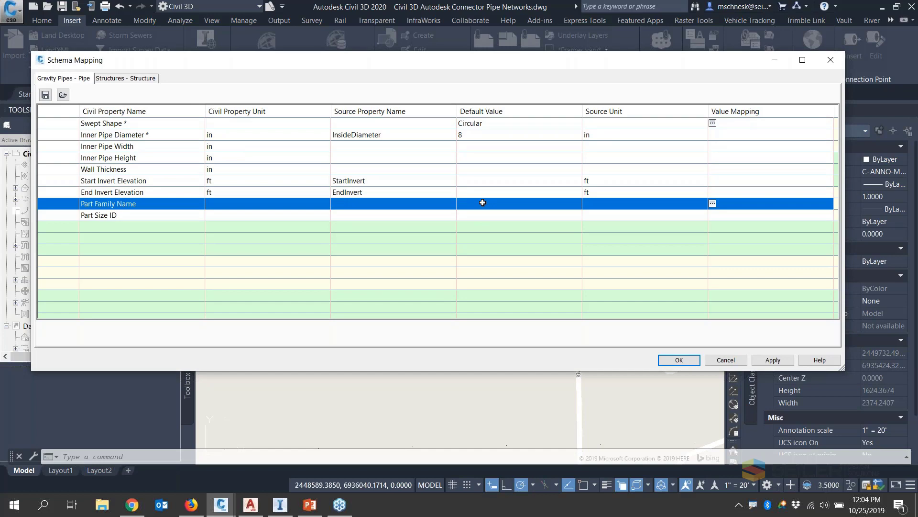
pyautogui.click(593, 131)
pyautogui.click(712, 122)
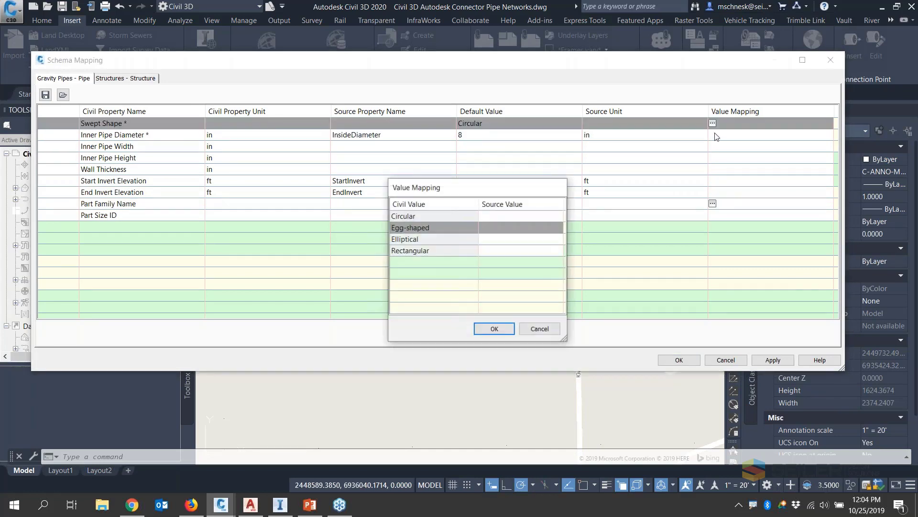
pyautogui.click(427, 215)
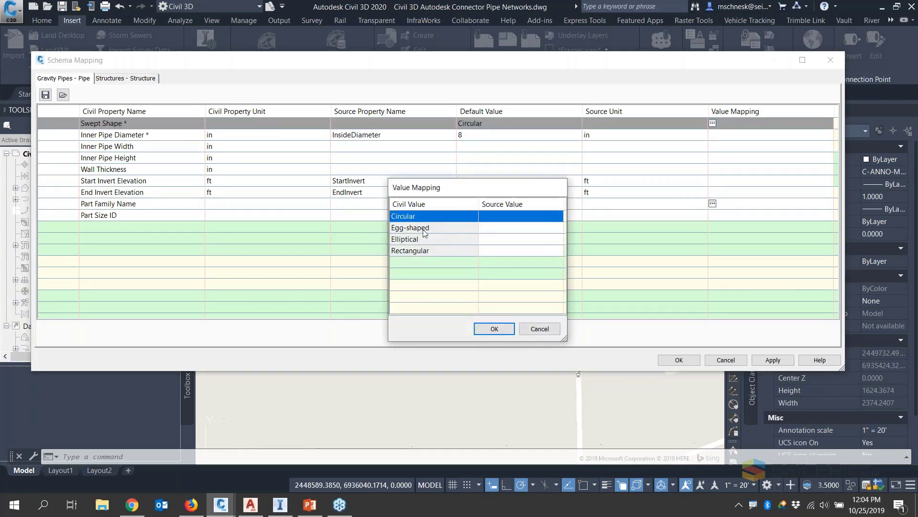
pyautogui.click(493, 328)
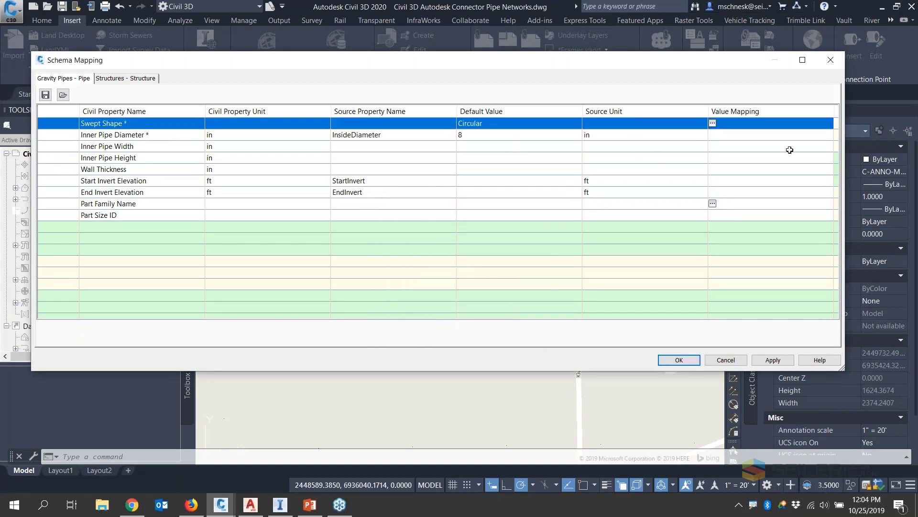
pyautogui.click(717, 204)
pyautogui.click(714, 203)
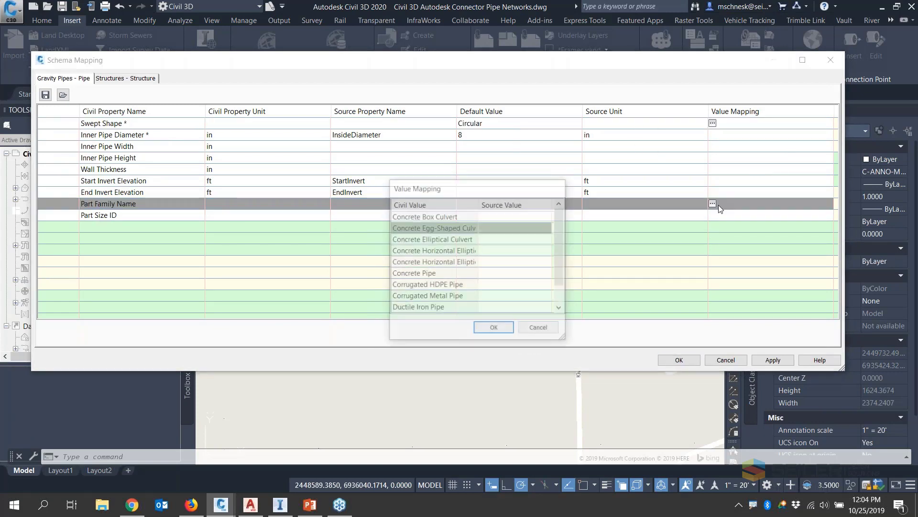
pyautogui.click(444, 274)
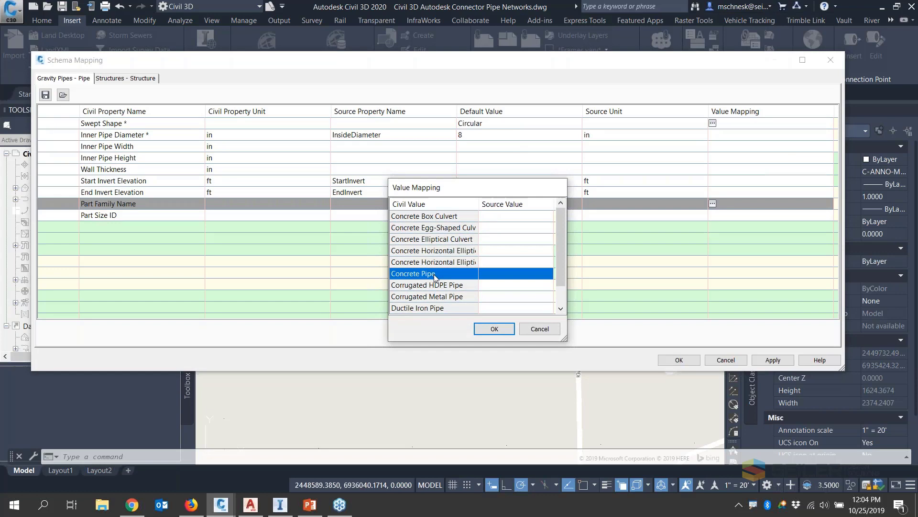
pyautogui.click(494, 328)
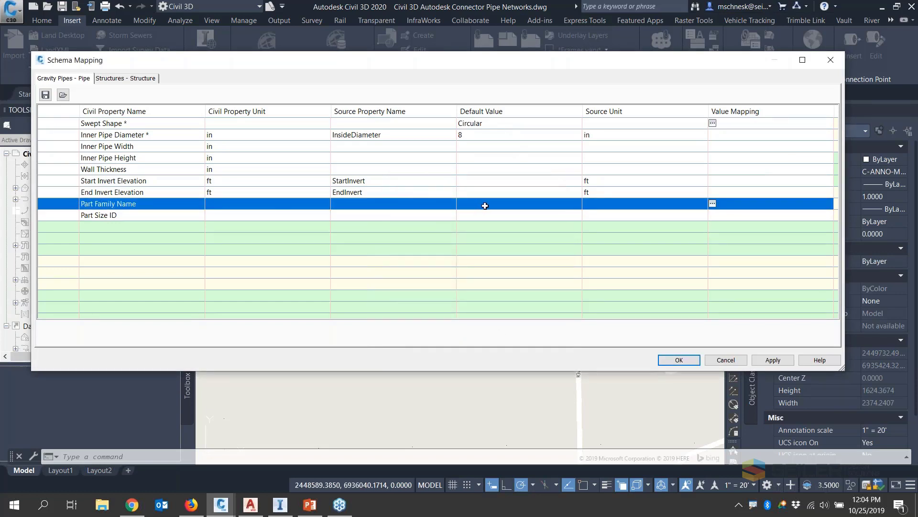
# - Map the structures' Structure Height to RimElevation and accept the schema mapping to import the network, closing the event list
pyautogui.click(136, 78)
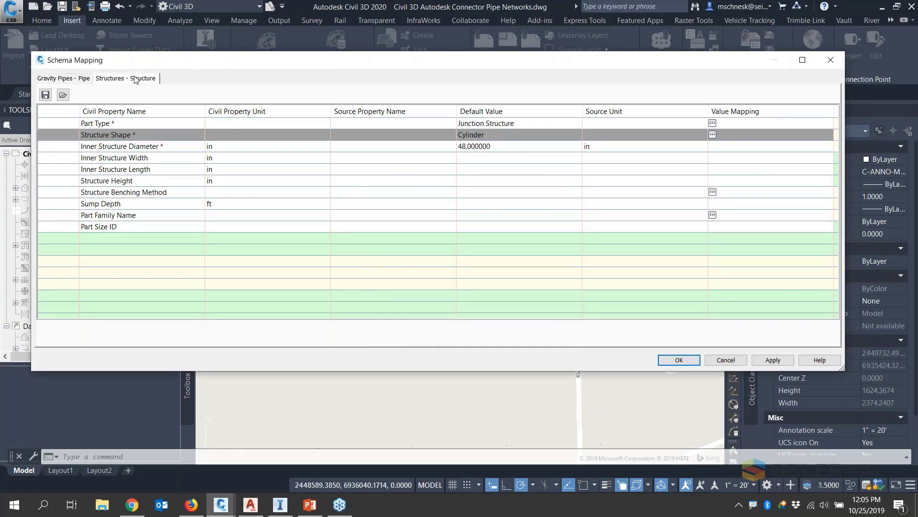
pyautogui.click(484, 147)
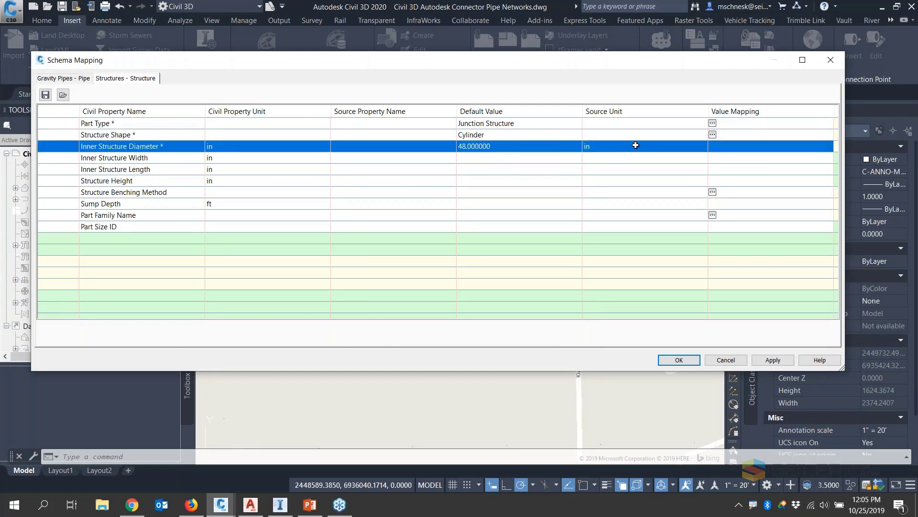
pyautogui.click(233, 171)
pyautogui.click(357, 181)
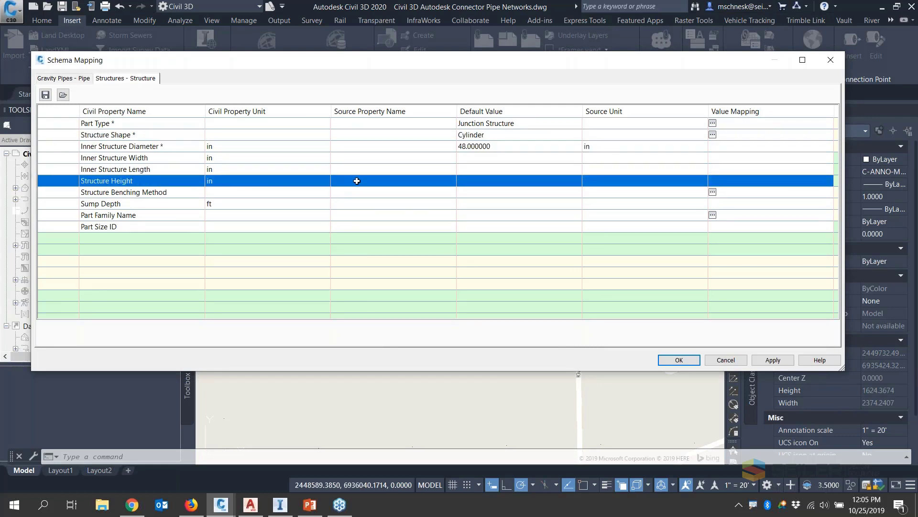
pyautogui.click(371, 181)
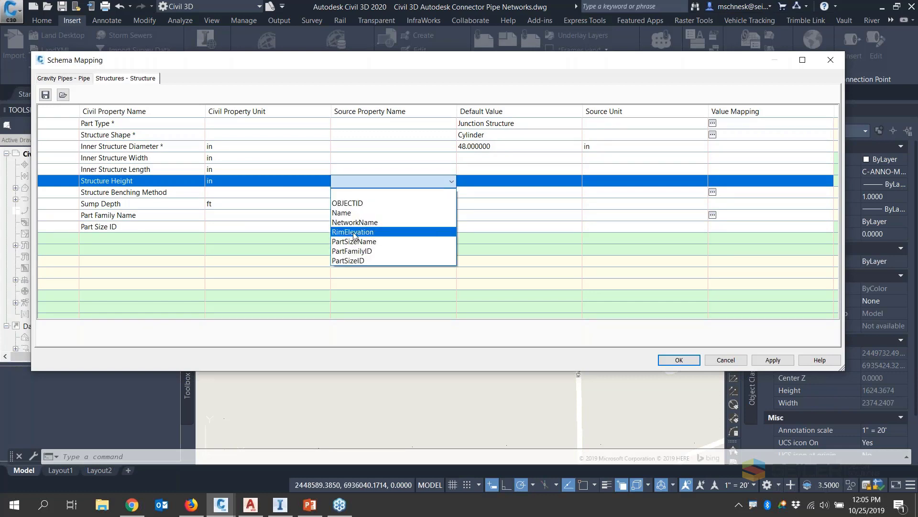
pyautogui.click(354, 232)
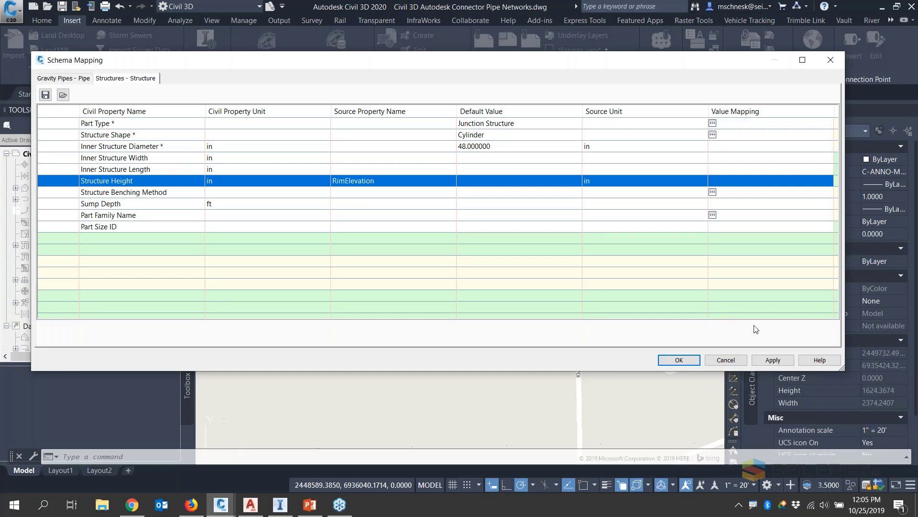
pyautogui.click(682, 360)
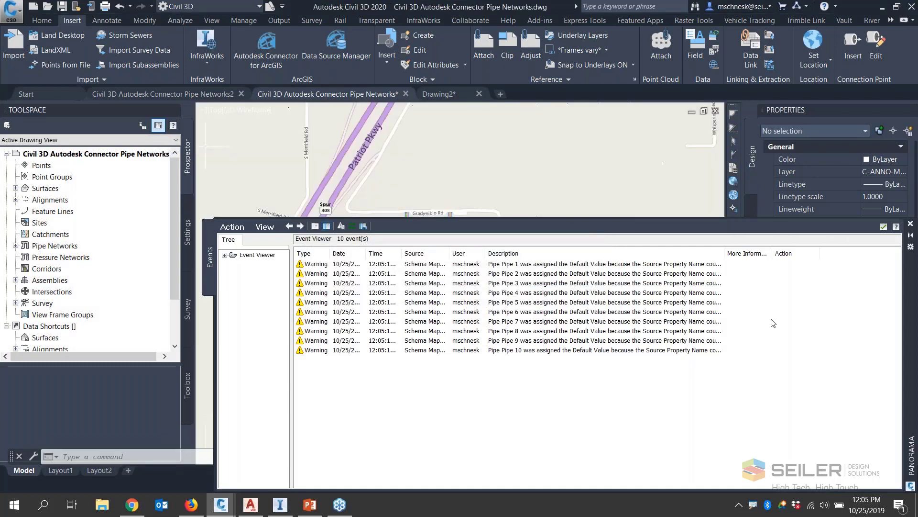
pyautogui.click(884, 228)
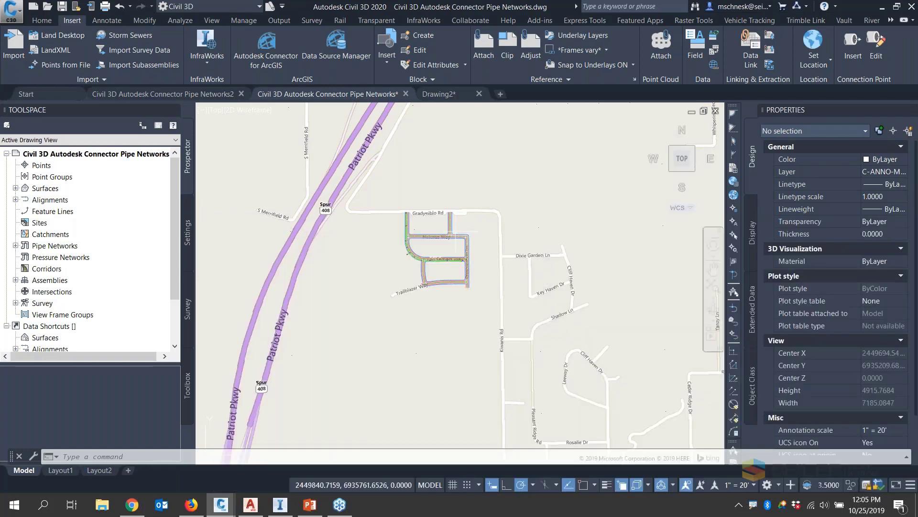
# - Turn off the online map behind the imported sanitary pipes and structures along Old Settlers Way
pyautogui.scroll(5, 502, 249)
pyautogui.scroll(4, 464, 296)
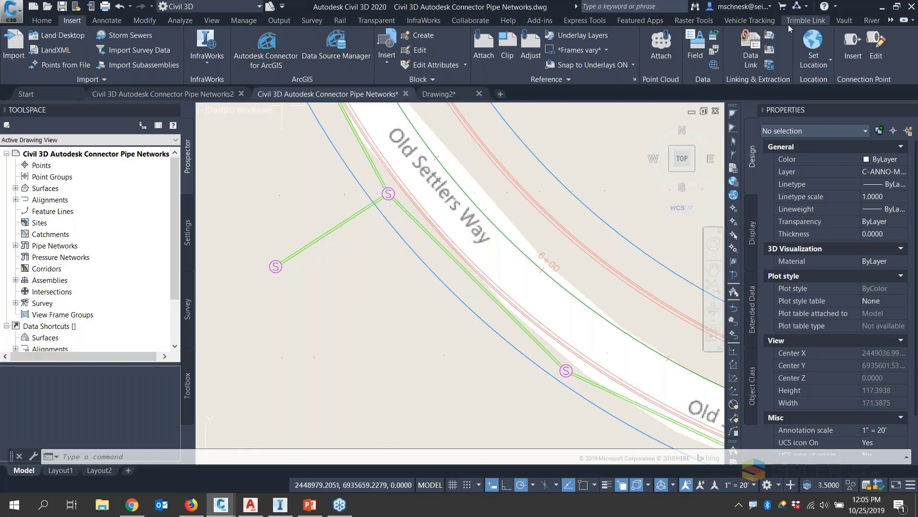
pyautogui.click(890, 20)
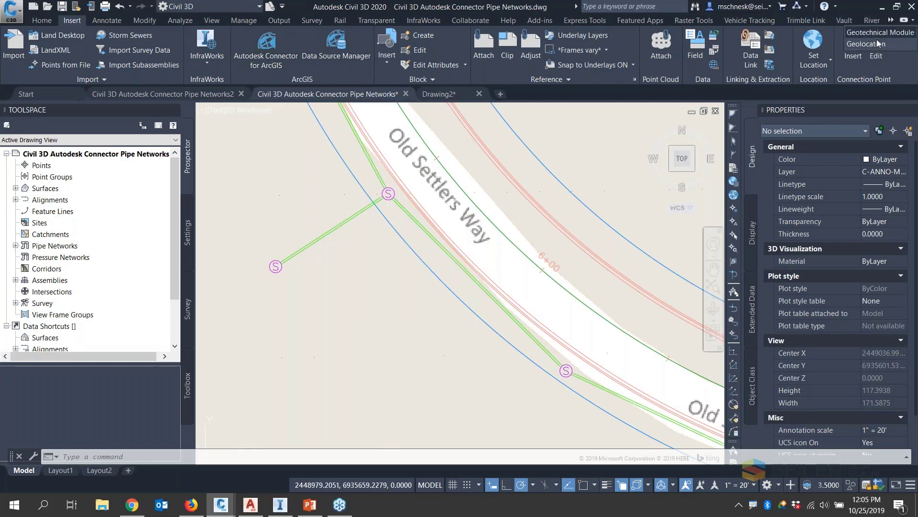
pyautogui.click(877, 44)
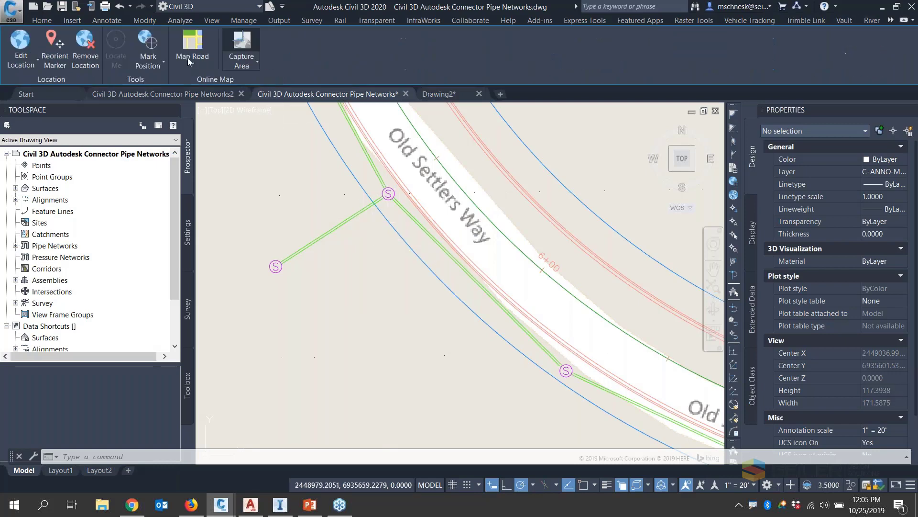
pyautogui.click(189, 61)
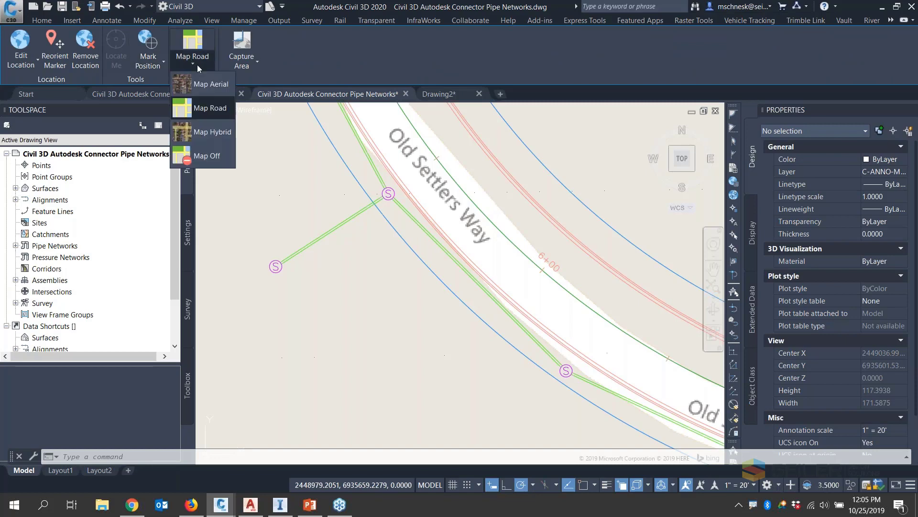
pyautogui.click(204, 157)
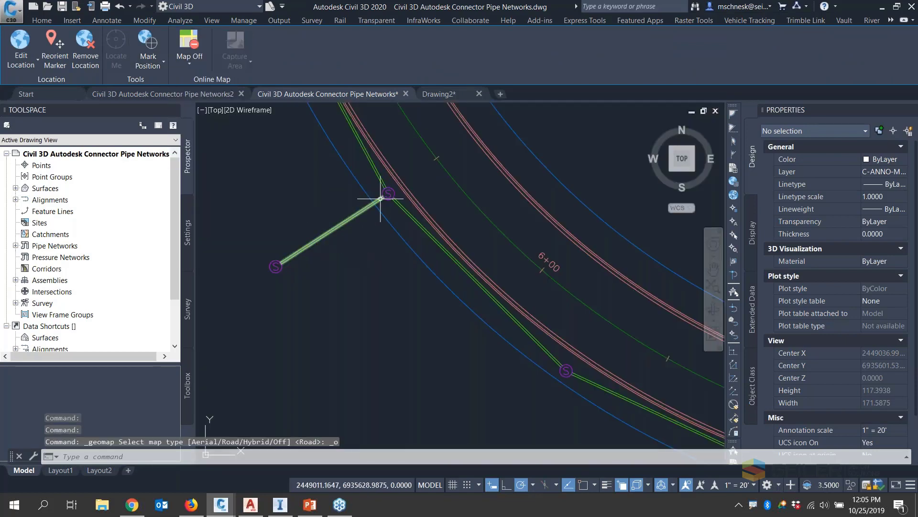
pyautogui.scroll(8, 385, 195)
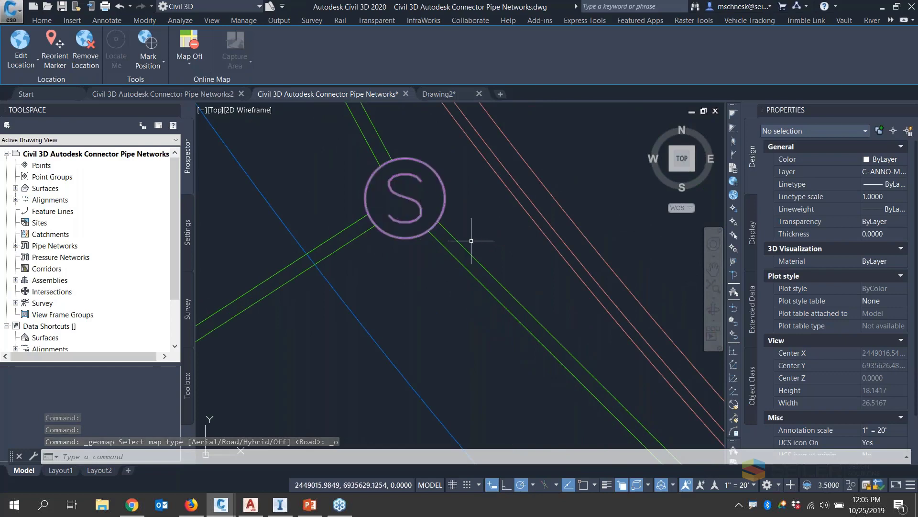
# - Select the short imported sanitary branch pipe beside the curve of Old Settlers Way to examine its properties
pyautogui.scroll(-12, 471, 241)
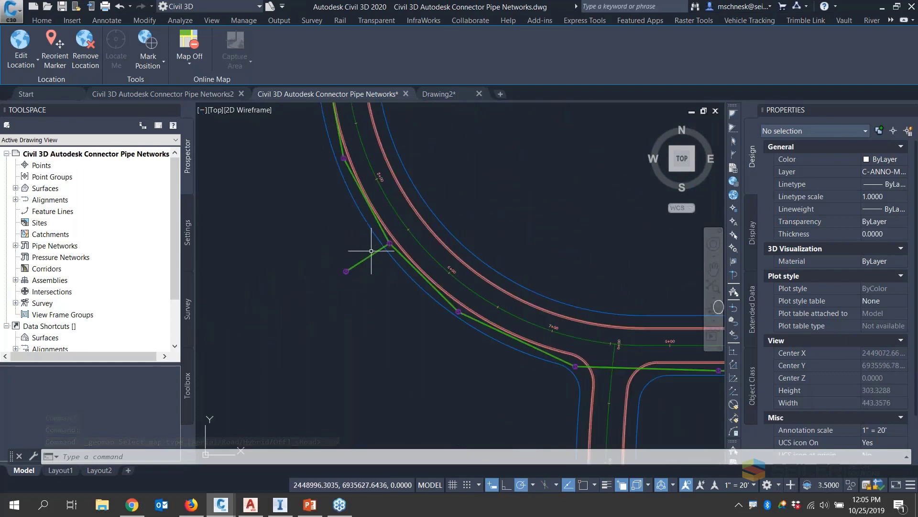
pyautogui.click(371, 250)
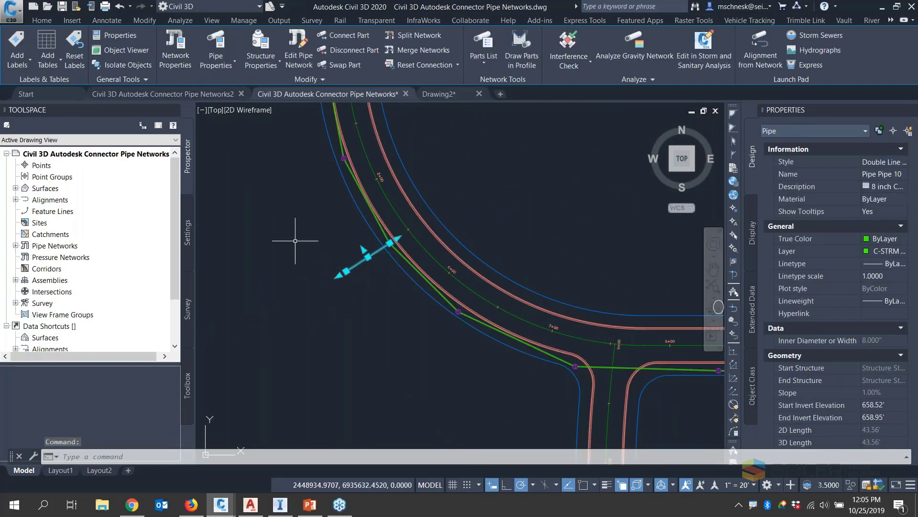
pyautogui.click(124, 93)
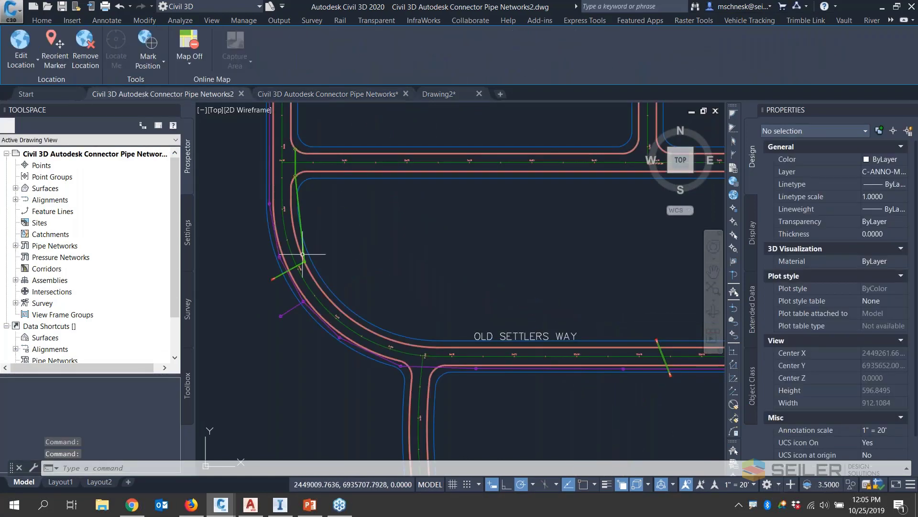
pyautogui.scroll(8, 287, 247)
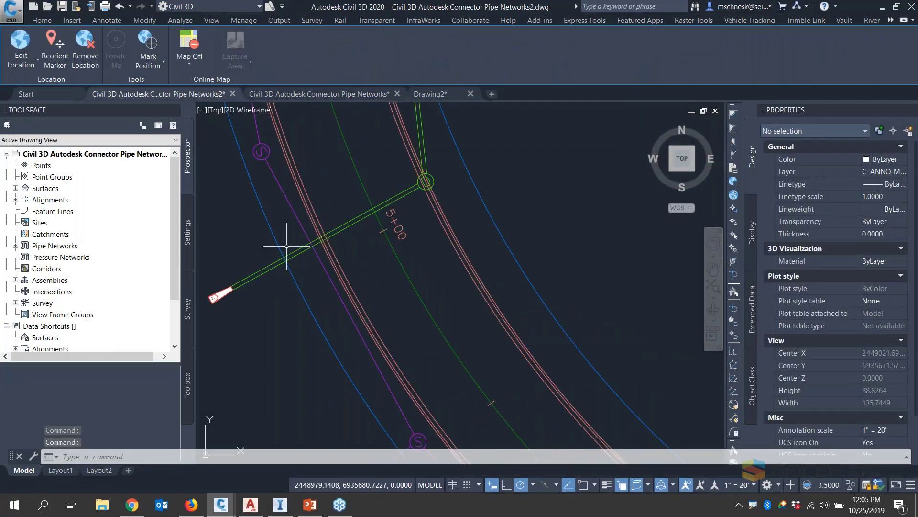
pyautogui.scroll(-9, 287, 247)
pyautogui.scroll(3, 364, 164)
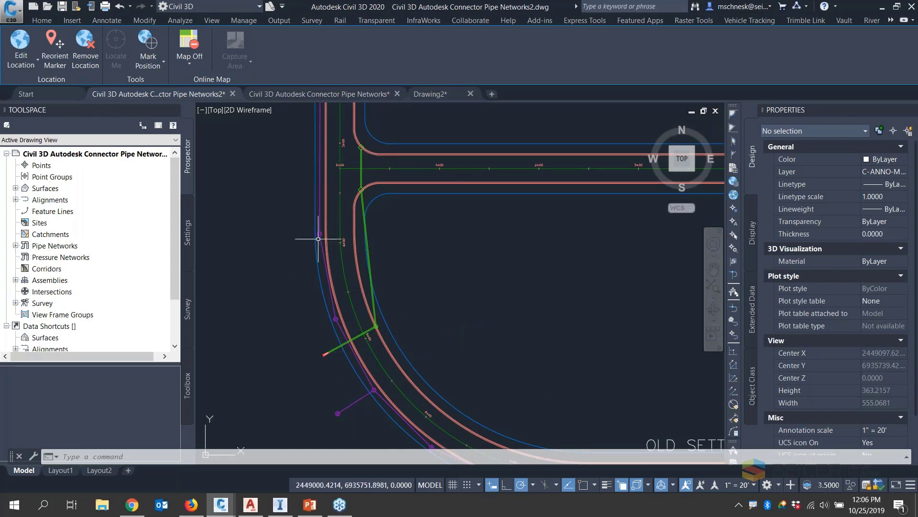
pyautogui.click(282, 21)
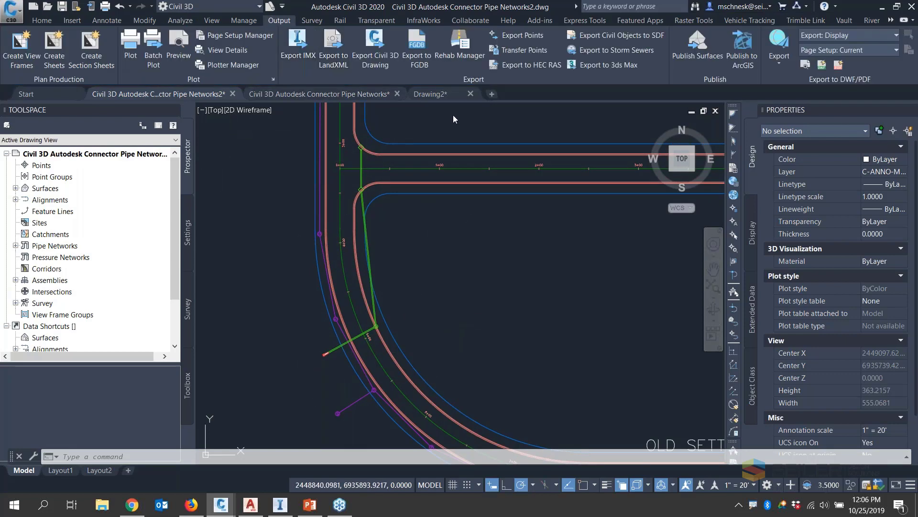
pyautogui.click(742, 48)
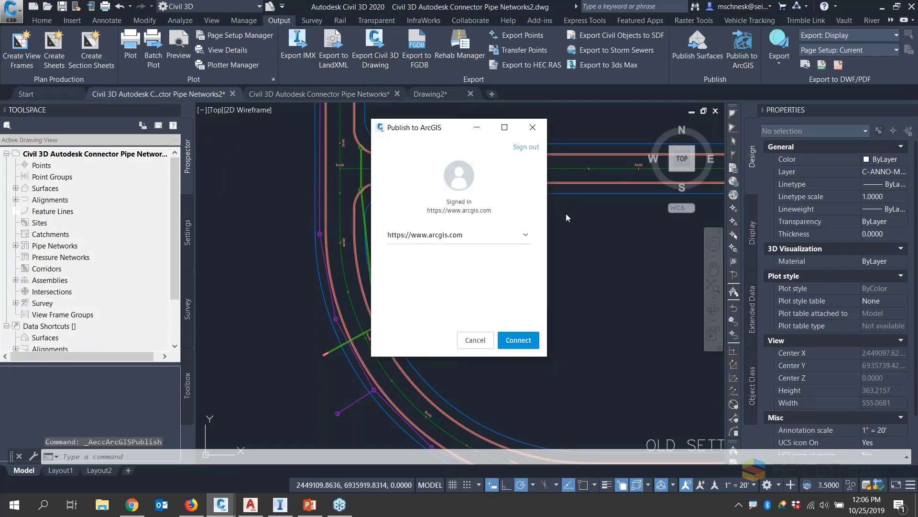
pyautogui.click(517, 340)
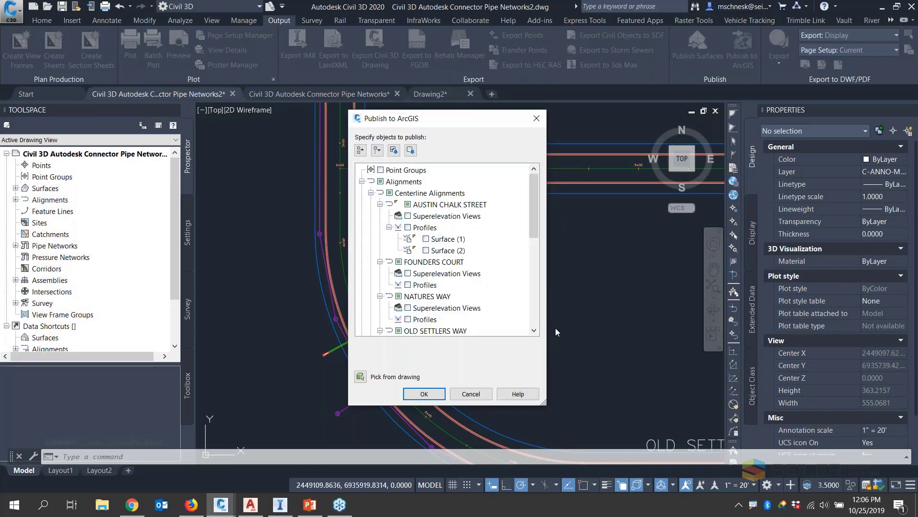
# - Exclude the centerline alignments, include only Storm Network in the objects to publish, and accept the area of interest
pyautogui.click(389, 193)
pyautogui.scroll(-3, 407, 201)
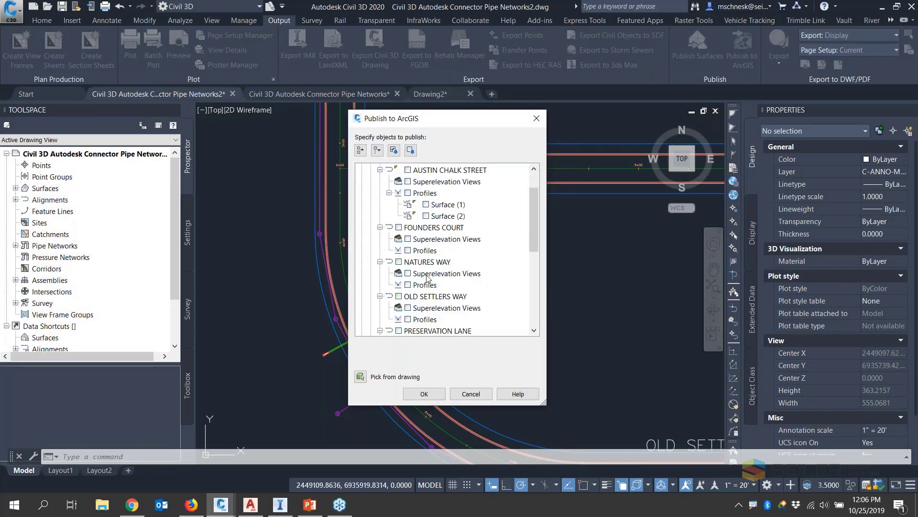
pyautogui.scroll(-2, 442, 313)
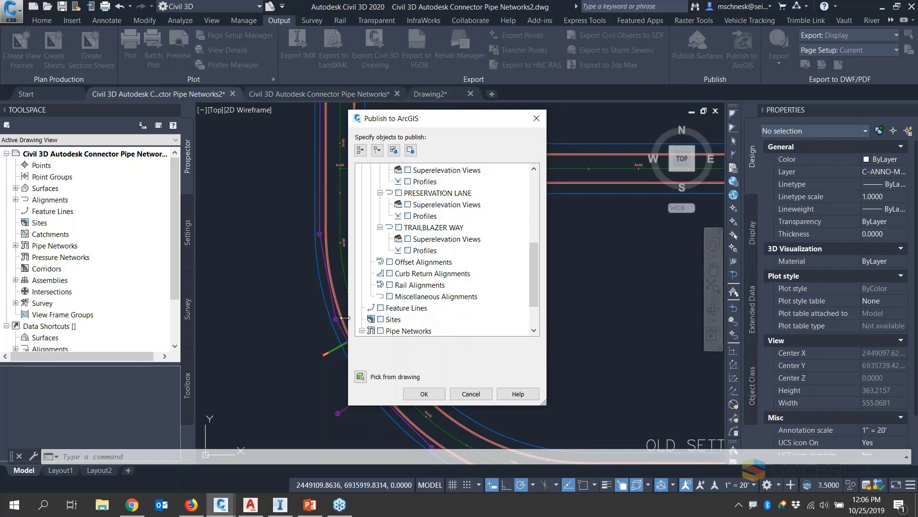
pyautogui.scroll(-1, 363, 321)
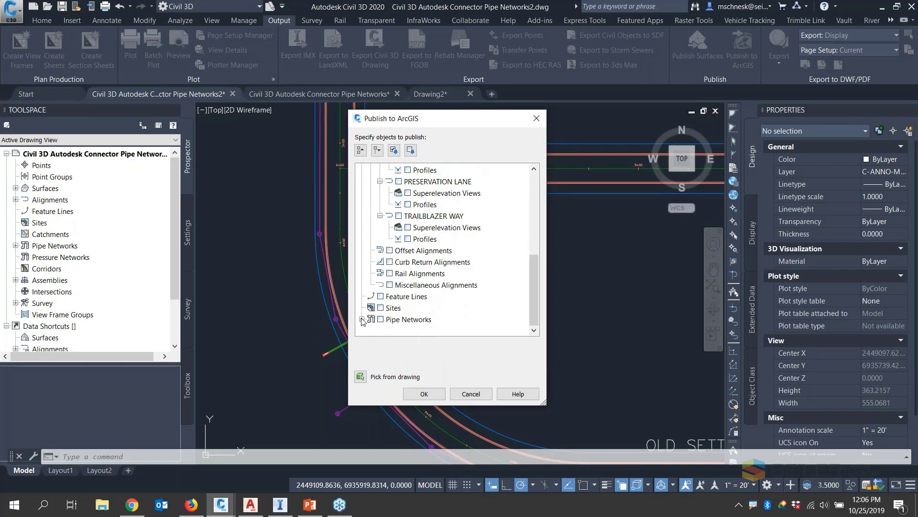
pyautogui.click(362, 319)
pyautogui.click(390, 320)
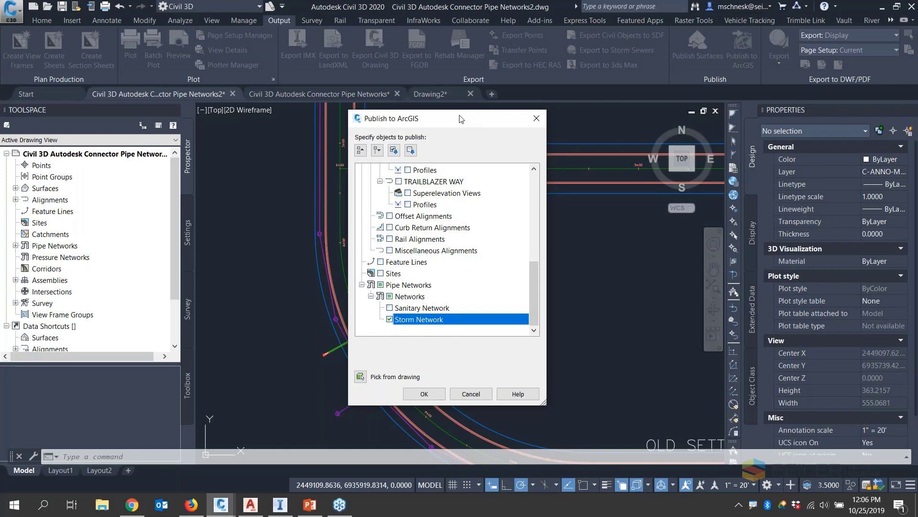
pyautogui.moveTo(460, 119); pyautogui.dragTo(537, 117)
pyautogui.click(511, 396)
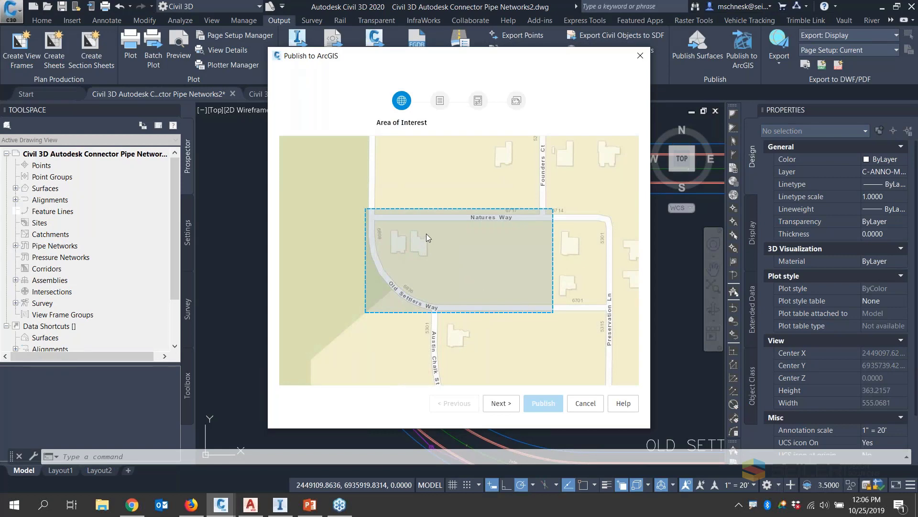
pyautogui.click(500, 403)
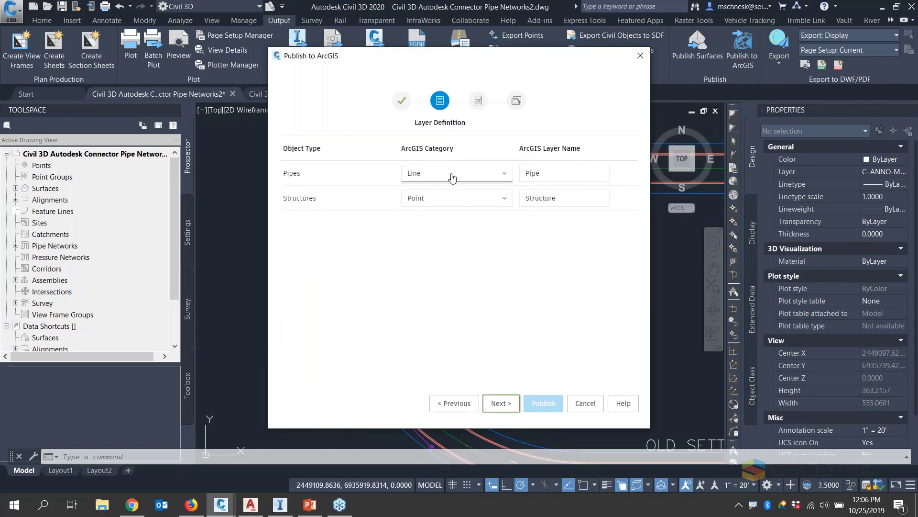
# - Keep the Line and Point categories, name the ArcGIS layers STM_Pipe and STM_Structure, and accept the layer definition
pyautogui.click(475, 180)
pyautogui.click(468, 190)
pyautogui.click(482, 205)
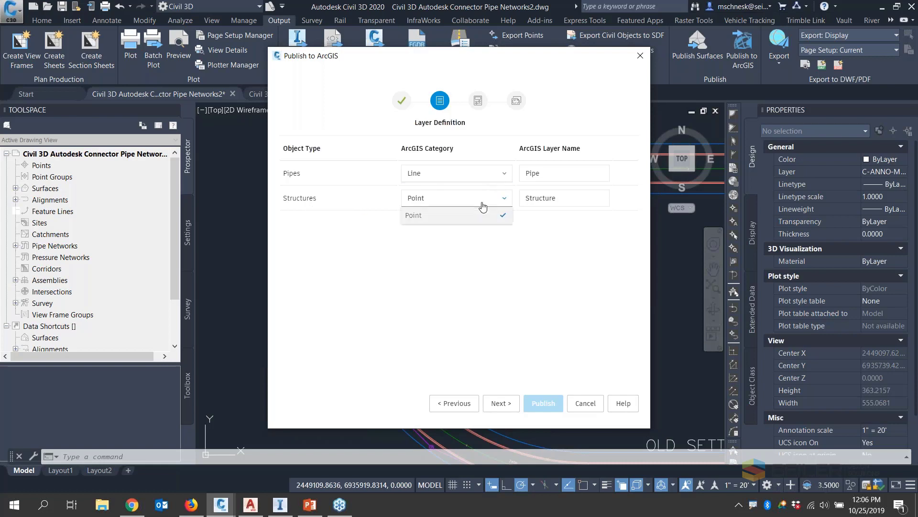
pyautogui.click(483, 205)
pyautogui.click(550, 177)
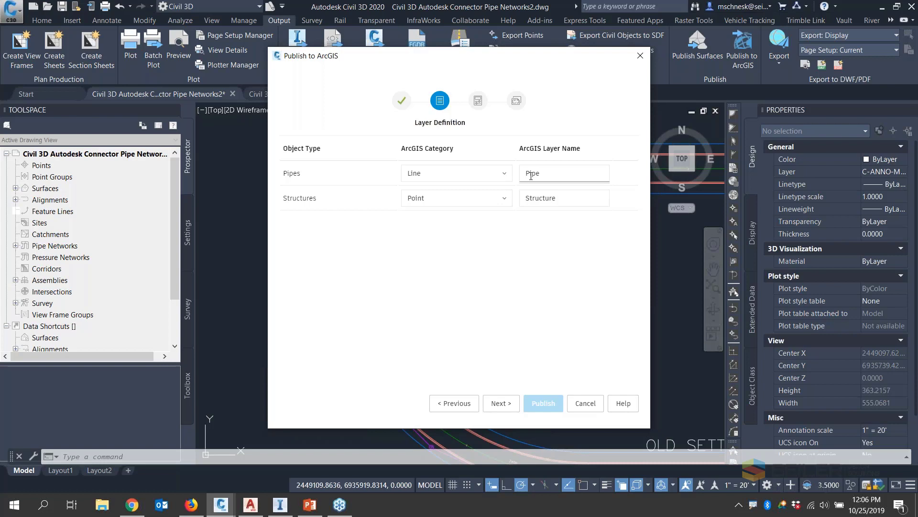
pyautogui.write('STM_')
pyautogui.click(529, 194)
pyautogui.write('STM_')
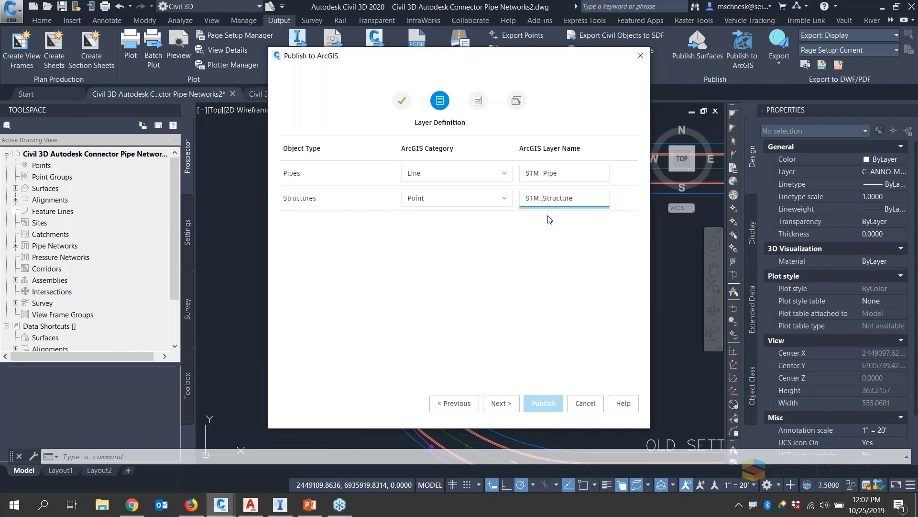
pyautogui.click(499, 404)
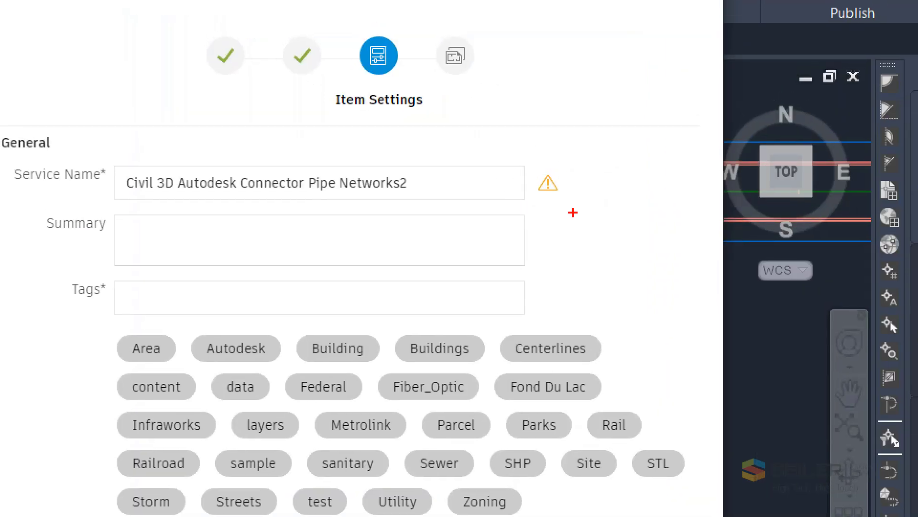
# - Name the service CIVIL_PROJECT_STM_NETWORK and give it the summary "Civil storm network in SW DAllas"
pyautogui.moveTo(544, 167)
pyautogui.mouseDown()
pyautogui.moveTo(567, 151)
pyautogui.moveTo(522, 165)
pyautogui.mouseUp()
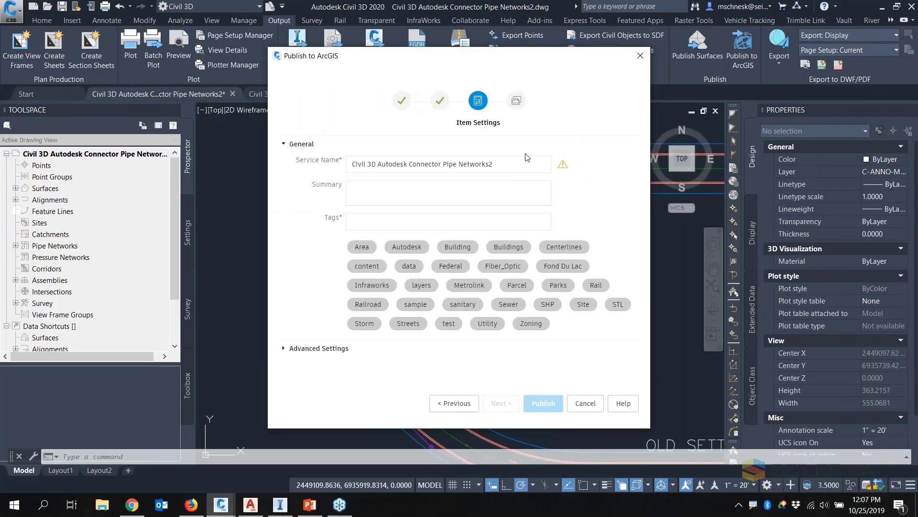
pyautogui.moveTo(408, 182); pyautogui.dragTo(309, 182)
pyautogui.moveTo(423, 168); pyautogui.dragTo(336, 169)
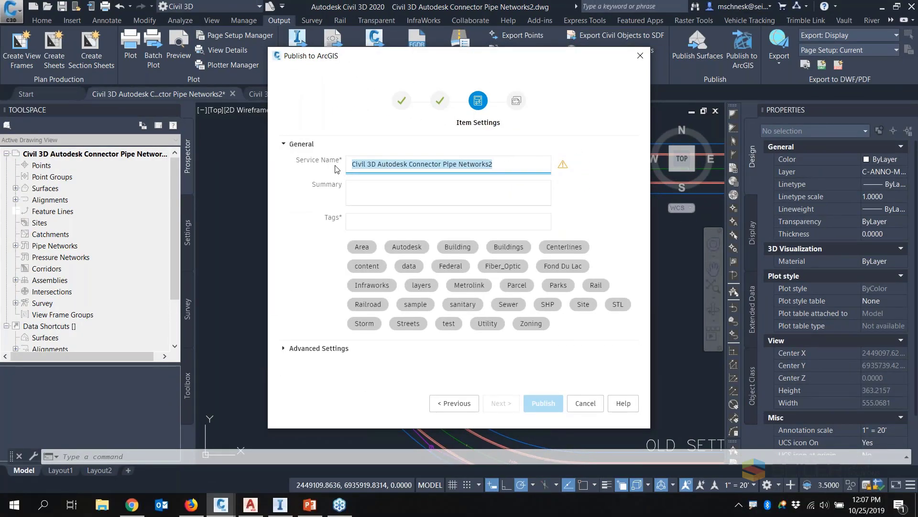
pyautogui.write('CI')
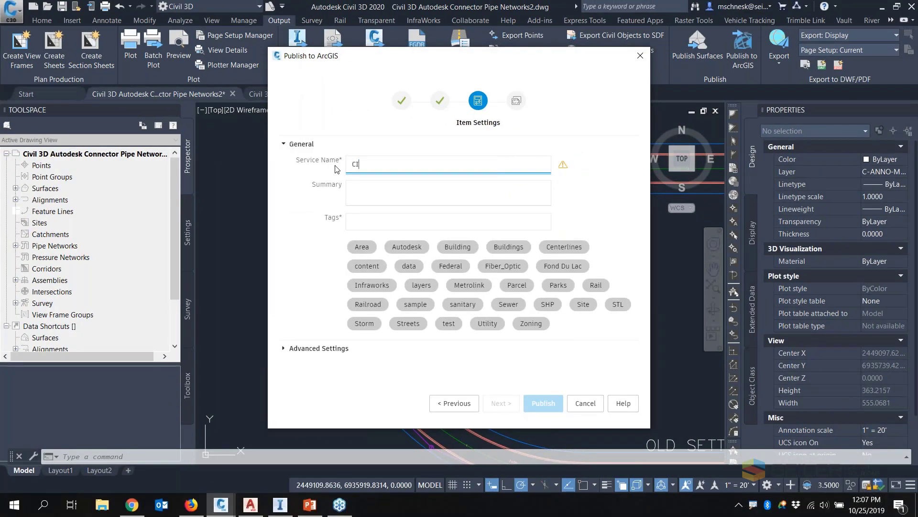
pyautogui.write('VIL_PROJECT_STM_NETWORK')
pyautogui.click(360, 188)
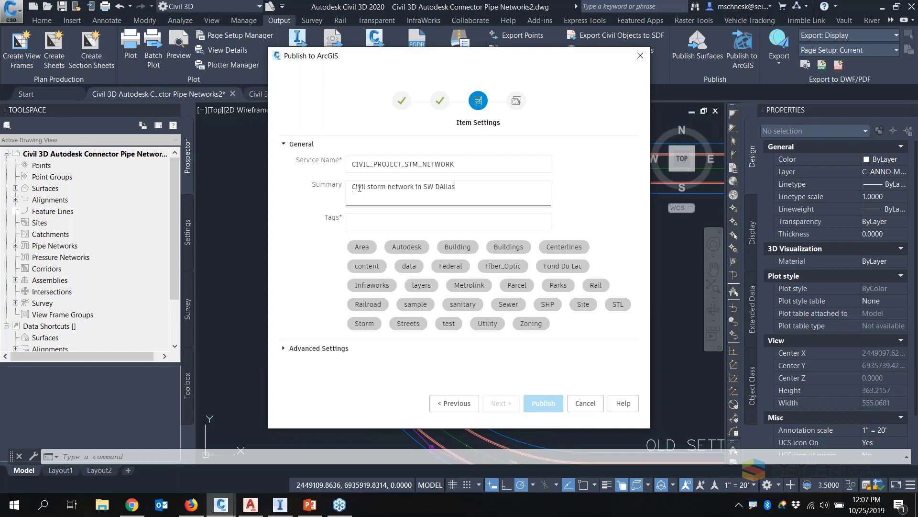
# - Tag the service with Autodesk, Storm, layers, Sewer and a new tag, demo
pyautogui.click(400, 248)
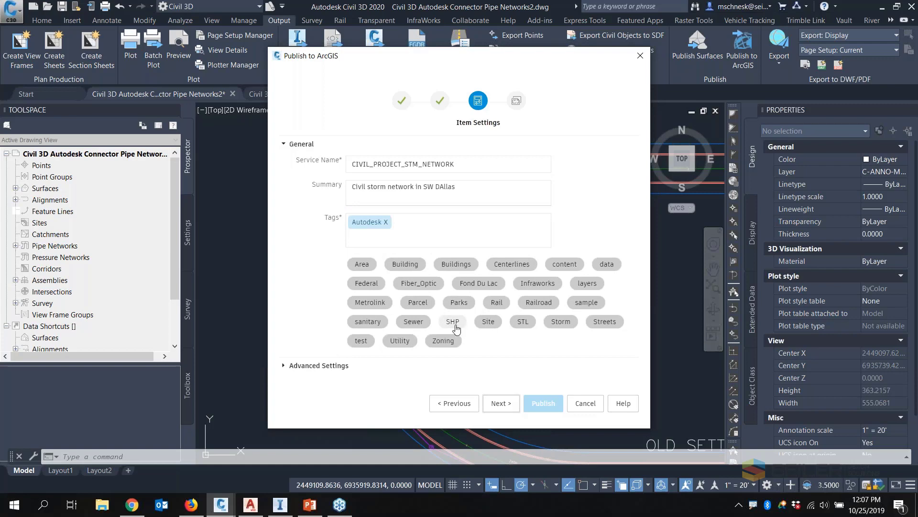
pyautogui.click(566, 328)
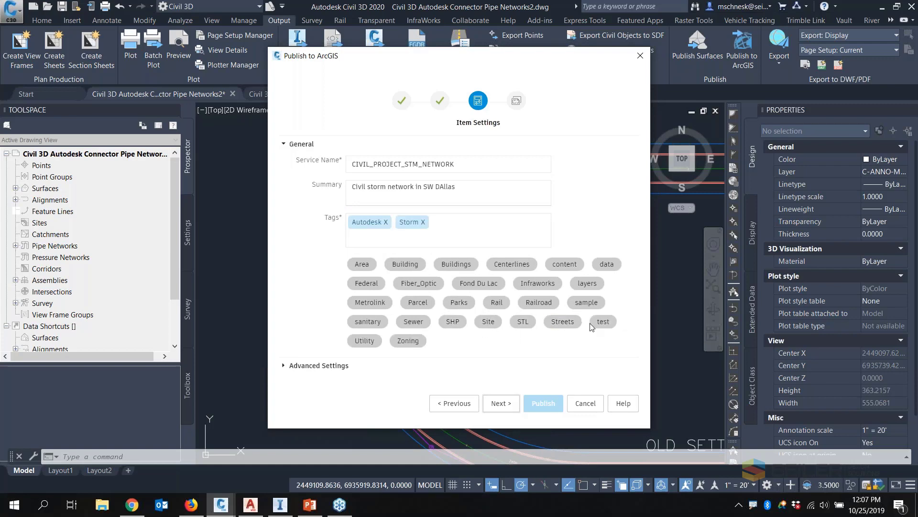
pyautogui.click(587, 283)
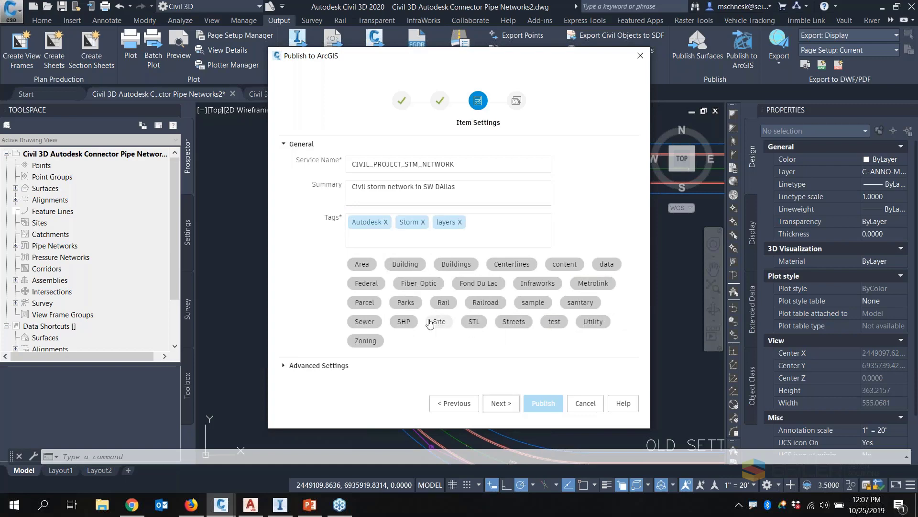
pyautogui.click(363, 322)
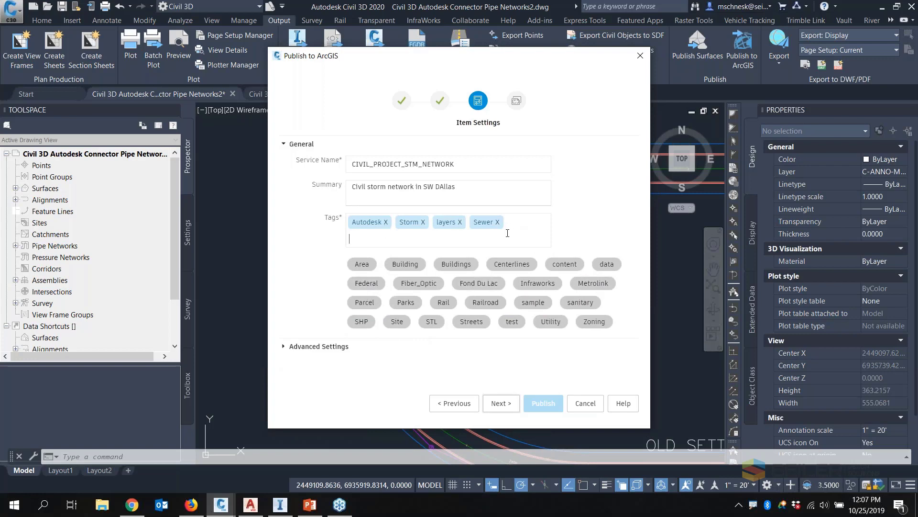
pyautogui.write('demo')
pyautogui.press('Return')
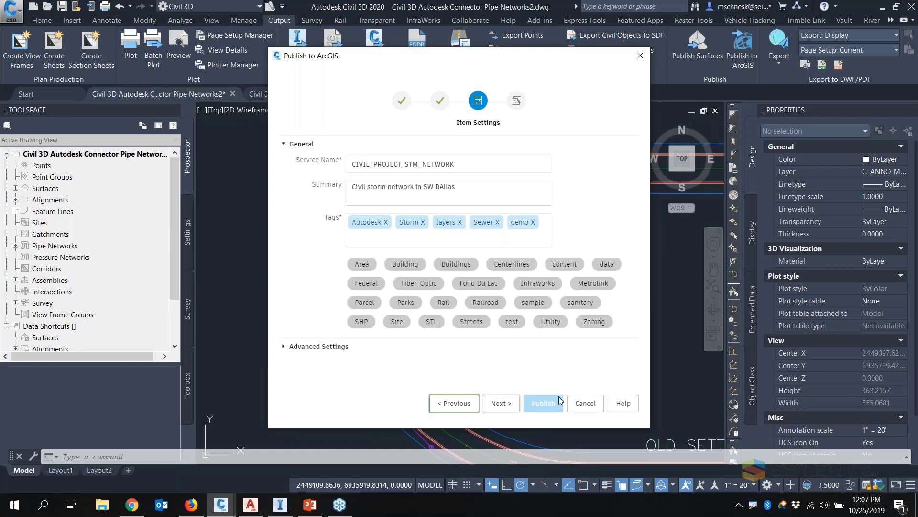
# - Accept the item settings, publish the storm network to My Content in ArcGIS, and return to the drawing
pyautogui.click(499, 403)
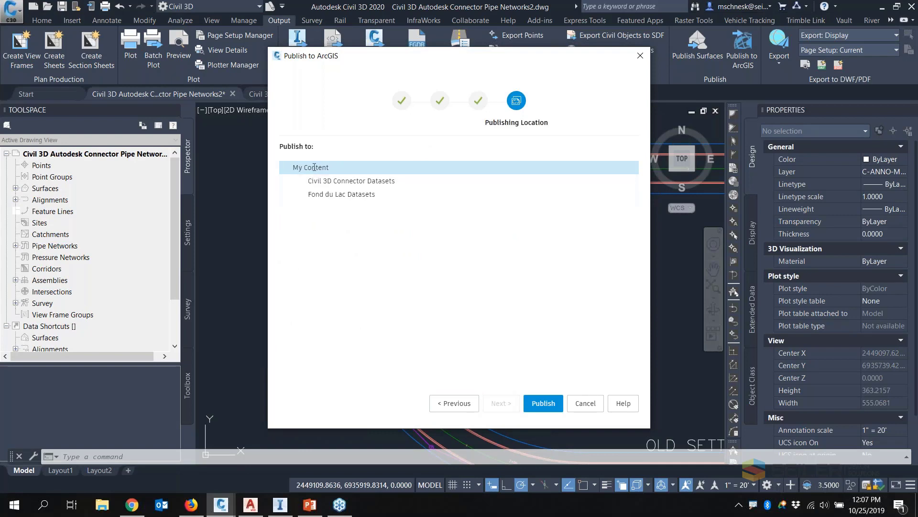
pyautogui.click(548, 402)
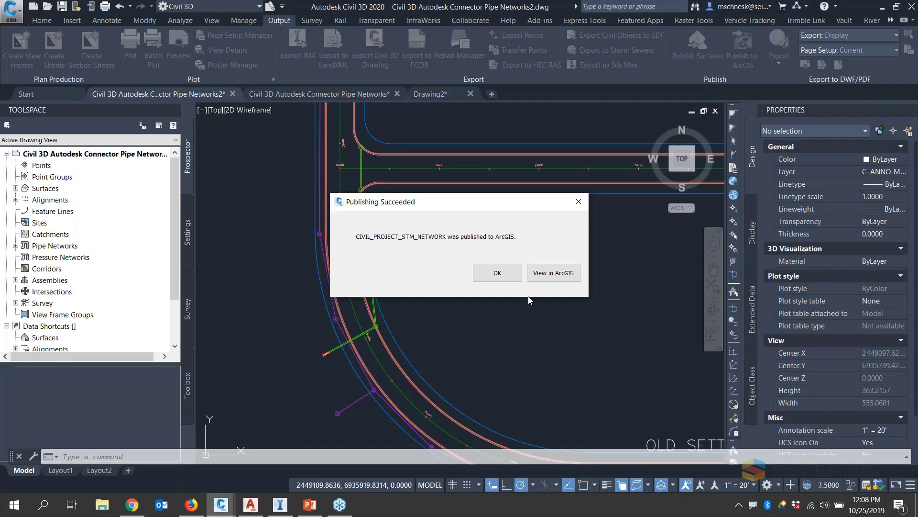
pyautogui.click(499, 275)
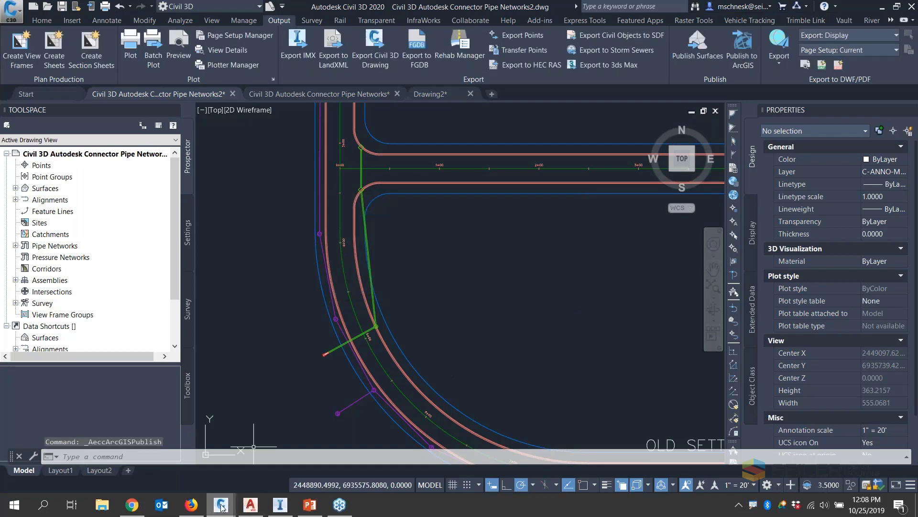
# - Switch to ArcGIS Online in Firefox and look for the published storm network in the Civil 3D Connector Datasets folder and All My Content
pyautogui.click(197, 511)
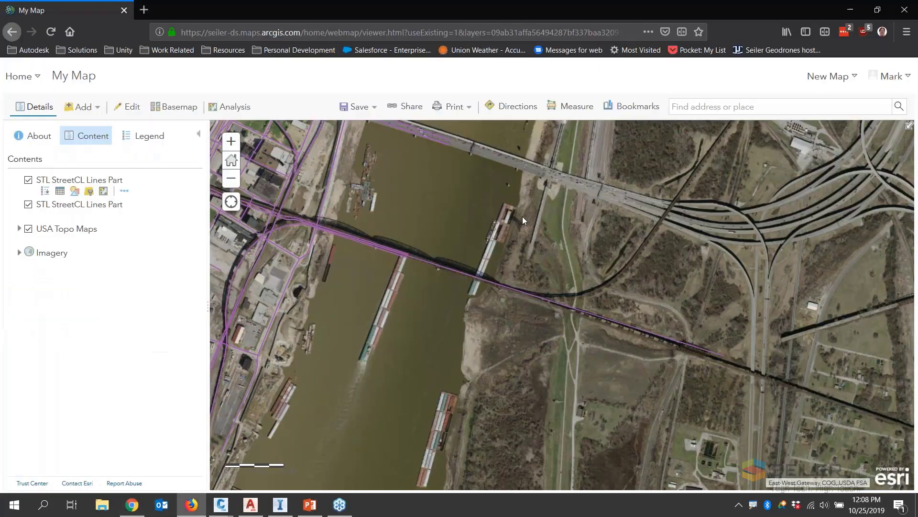
pyautogui.click(25, 77)
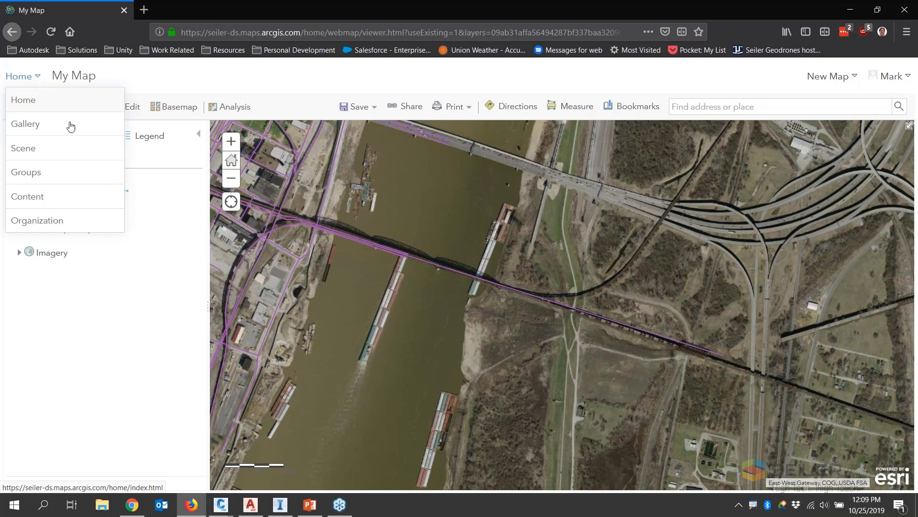
pyautogui.click(35, 200)
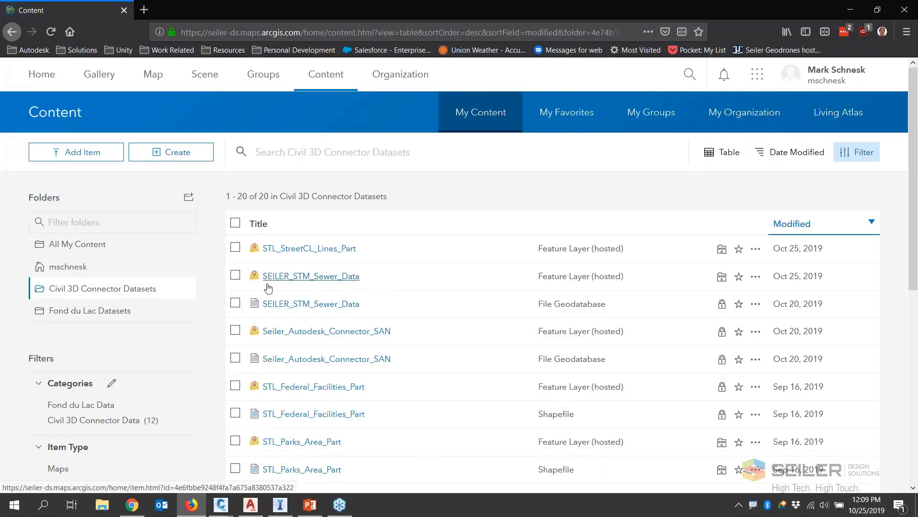
pyautogui.scroll(-2, 268, 287)
pyautogui.scroll(-5, 305, 296)
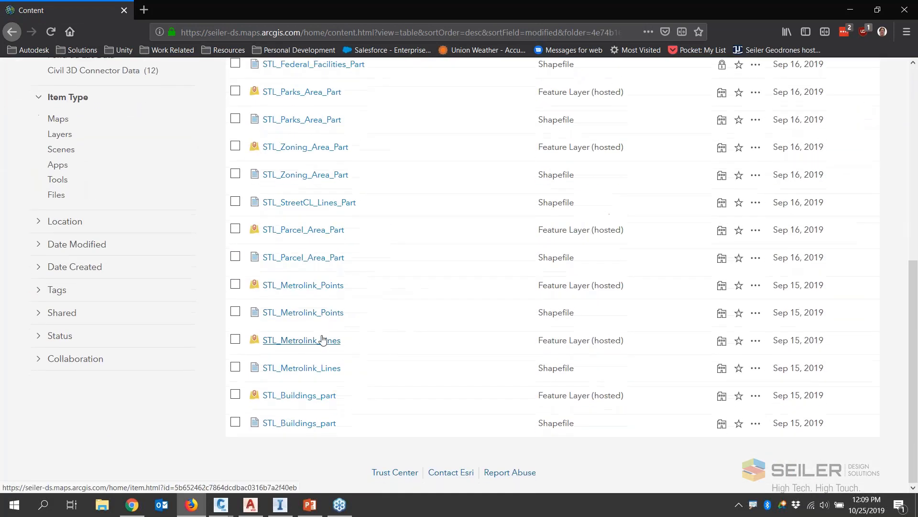
pyautogui.scroll(6, 154, 267)
pyautogui.click(90, 210)
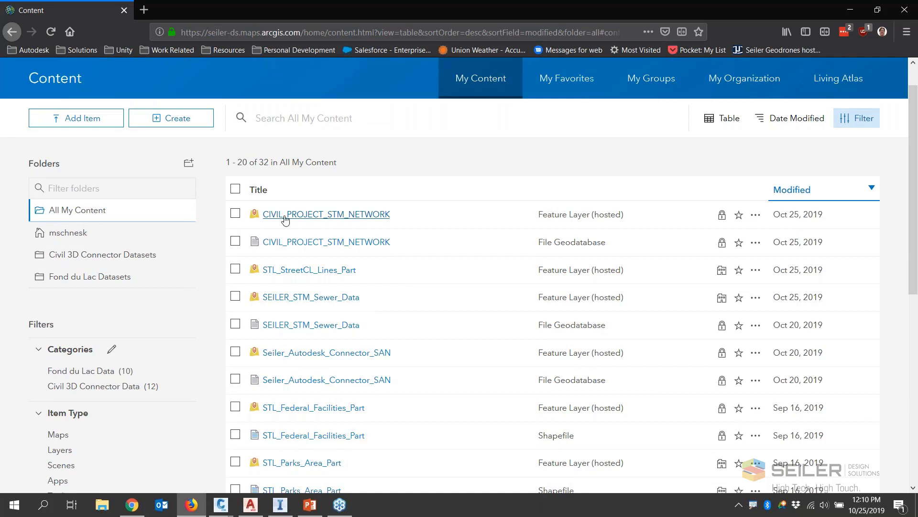
# - Open the hosted CIVIL_PROJECT_STM_NETWORK feature layer in the map viewer and style its storm structures by PartSizeID and RimElevation
pyautogui.click(339, 216)
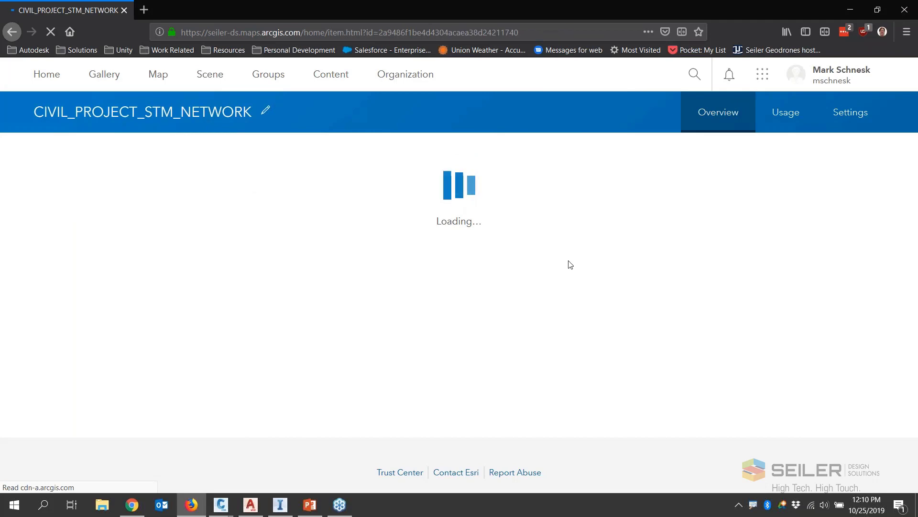
pyautogui.click(760, 164)
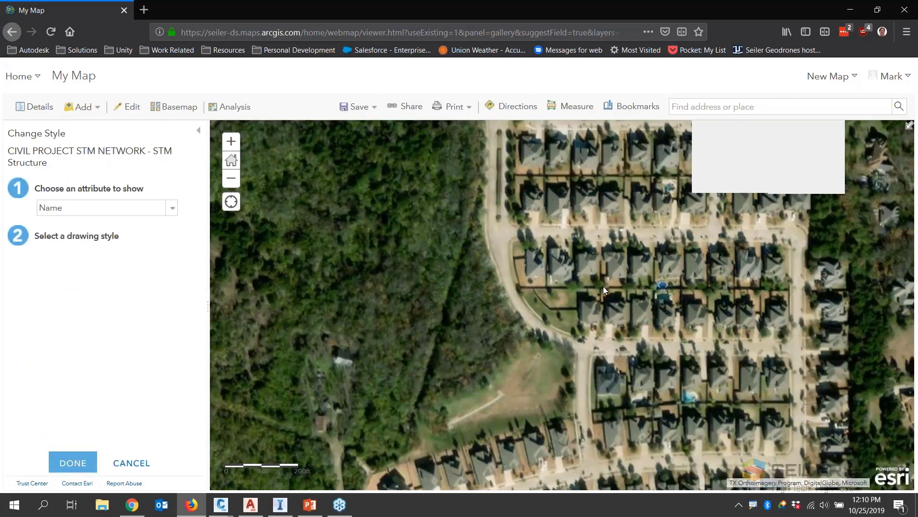
pyautogui.click(170, 212)
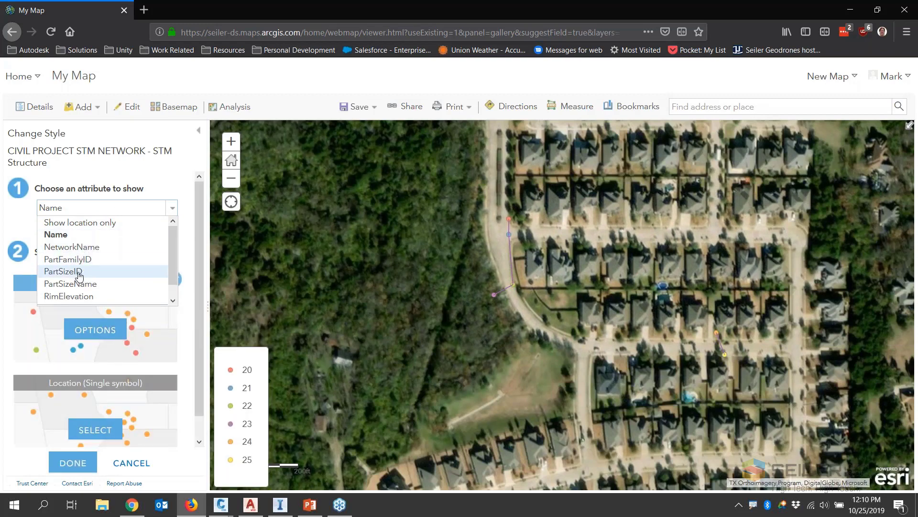
pyautogui.click(77, 271)
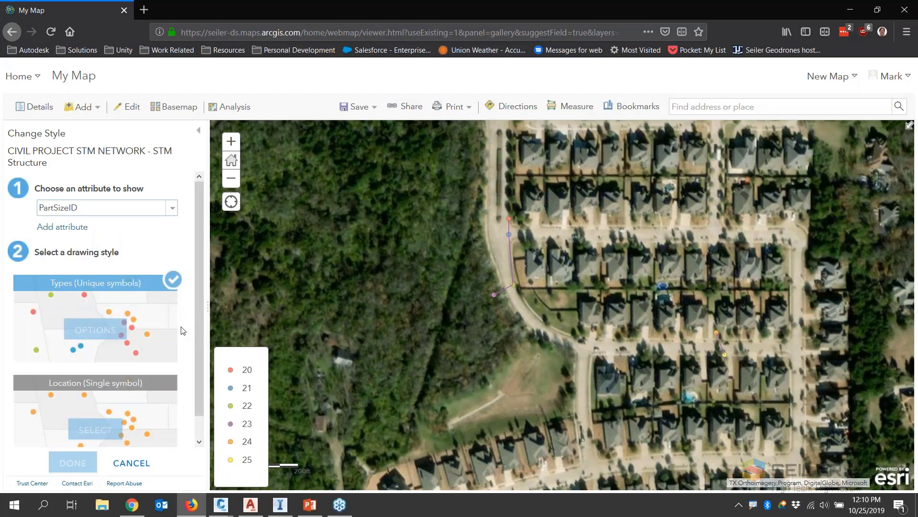
pyautogui.click(66, 228)
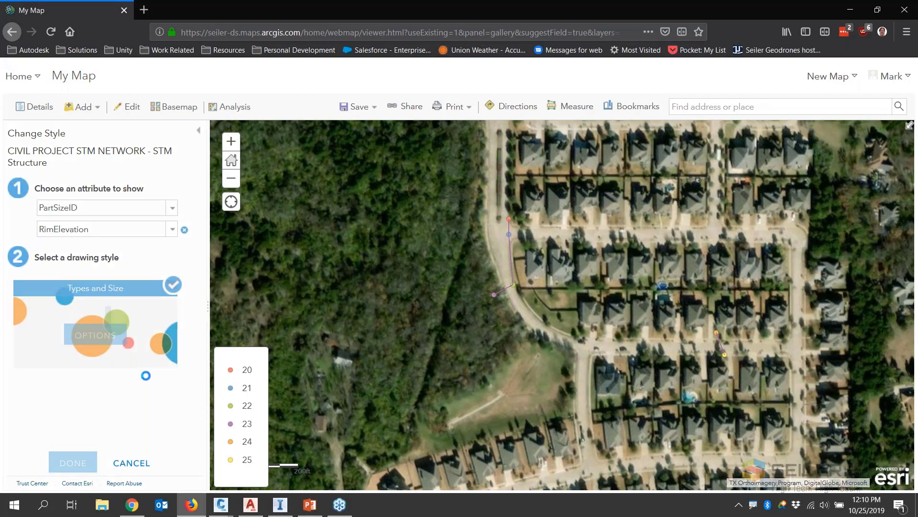
# - Inspect the attributes of the published storm pipe running along the street between structures 22 and 21
pyautogui.scroll(5, 510, 270)
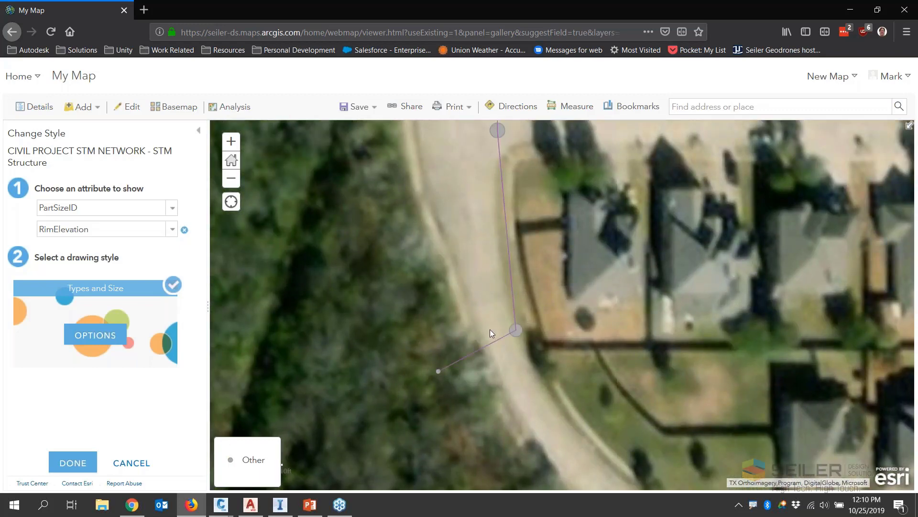
pyautogui.click(512, 284)
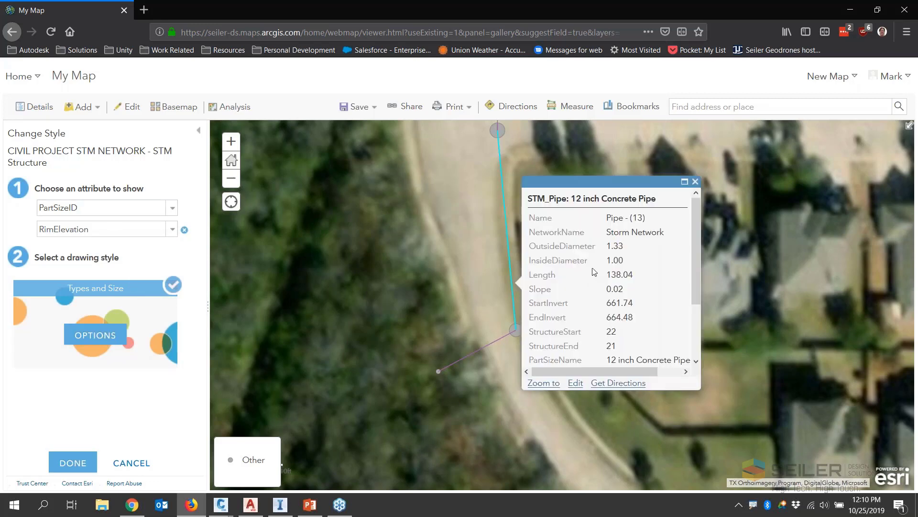
pyautogui.moveTo(696, 251)
pyautogui.mouseDown()
pyautogui.moveTo(704, 286)
pyautogui.moveTo(695, 237)
pyautogui.mouseUp()
pyautogui.moveTo(694, 273); pyautogui.dragTo(689, 303)
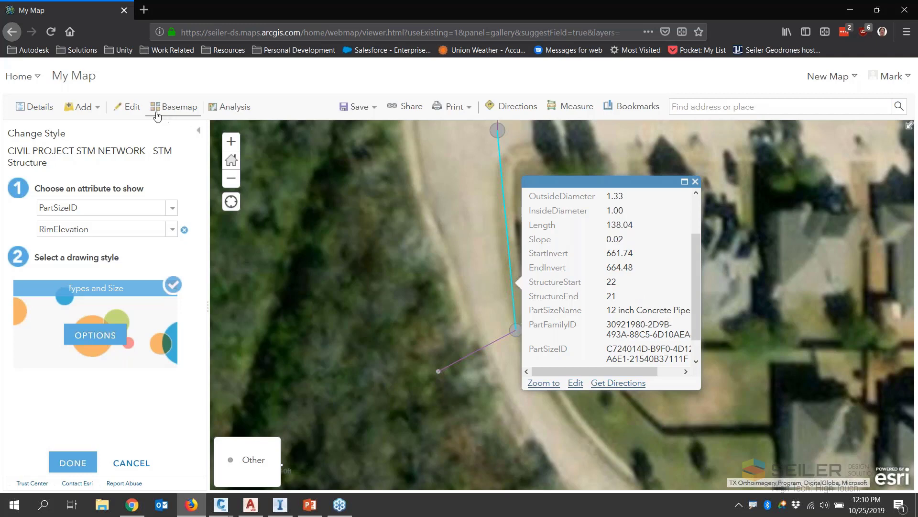
pyautogui.moveTo(690, 307)
pyautogui.mouseDown()
pyautogui.moveTo(692, 243)
pyautogui.moveTo(694, 319)
pyautogui.mouseUp()
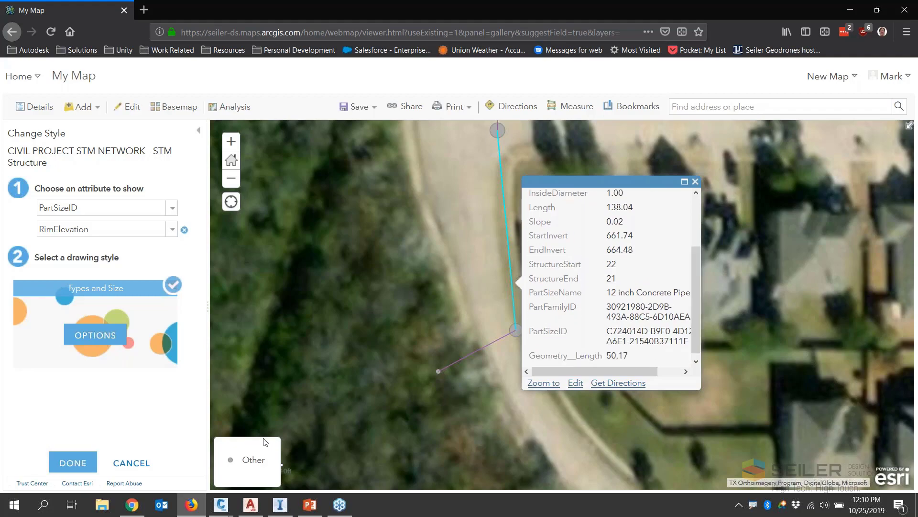
# - Switch to InfraWorks and open the Fond Du Lac Utility model
pyautogui.click(279, 506)
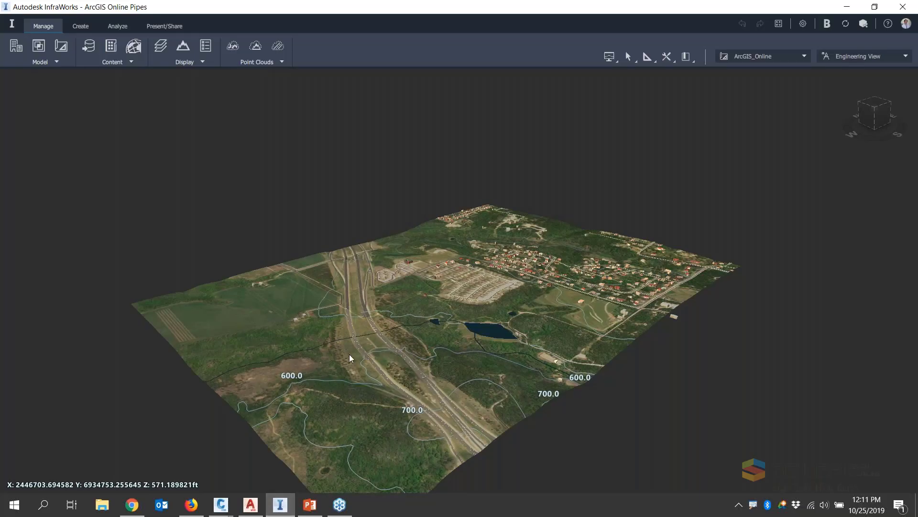
pyautogui.click(10, 26)
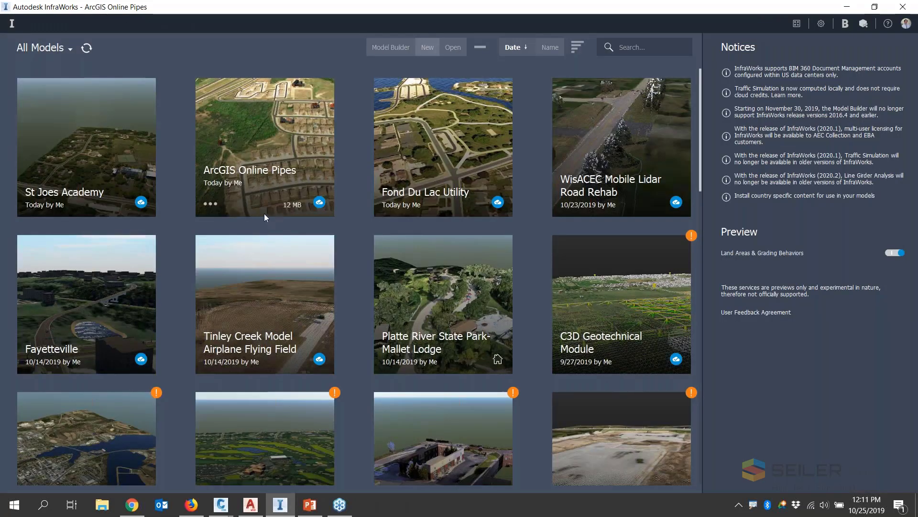
pyautogui.click(402, 135)
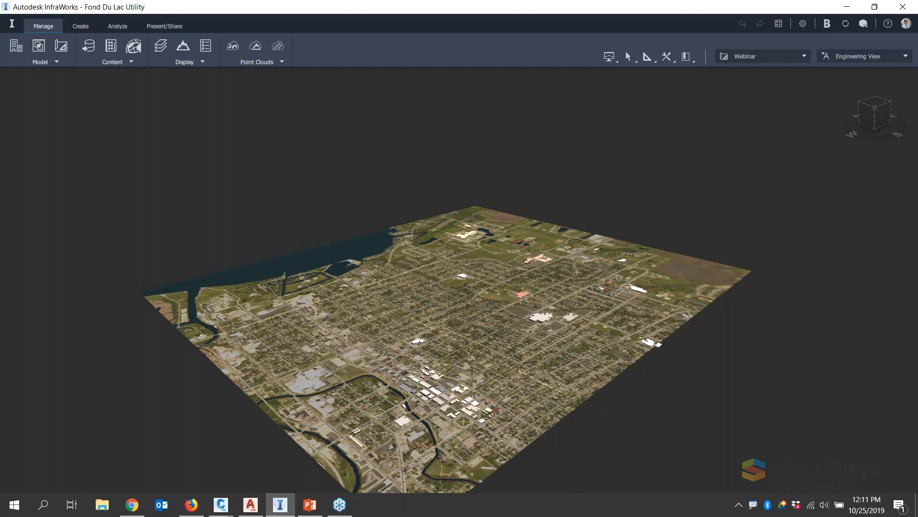
# - Examine the streets, buildings and terrain of the city model around the residential blocks and the school grounds
pyautogui.keyDown('shift'); pyautogui.moveTo(526, 334); pyautogui.dragTo(443, 423, button='middle'); pyautogui.keyUp('shift')
pyautogui.scroll(8, 543, 326)
pyautogui.keyDown('shift'); pyautogui.moveTo(544, 319); pyautogui.dragTo(582, 243, button='middle'); pyautogui.keyUp('shift')
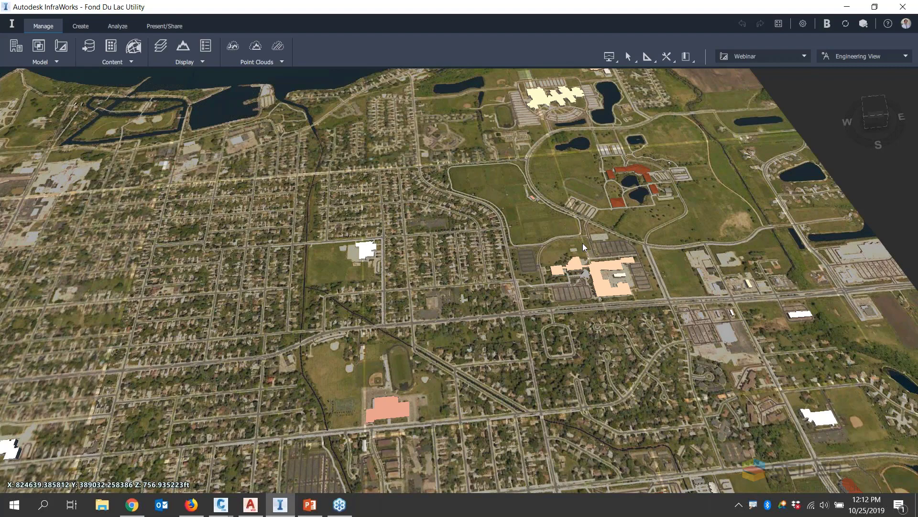
pyautogui.scroll(-5, 550, 258)
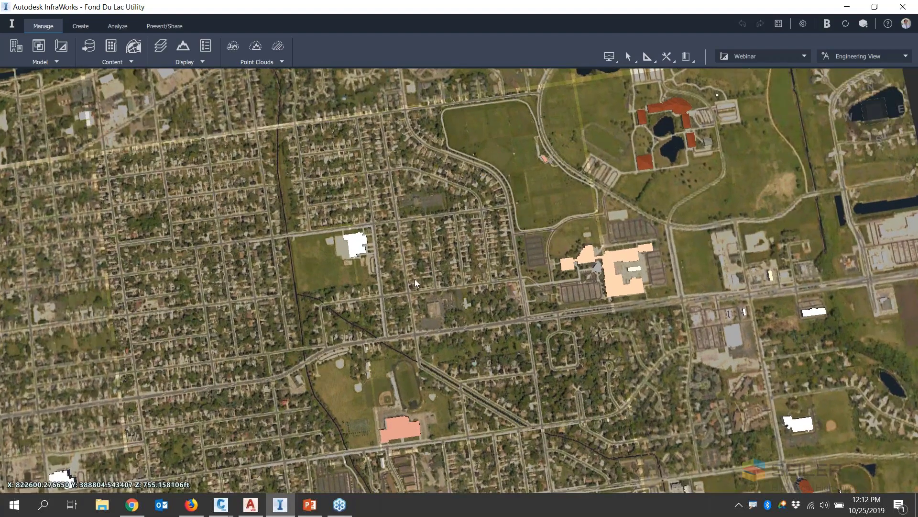
pyautogui.scroll(5, 404, 286)
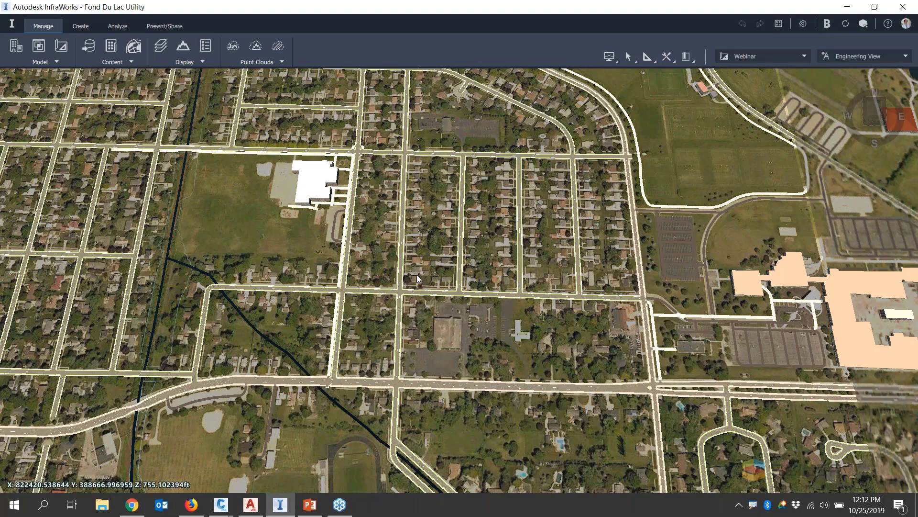
pyautogui.scroll(-3, 262, 280)
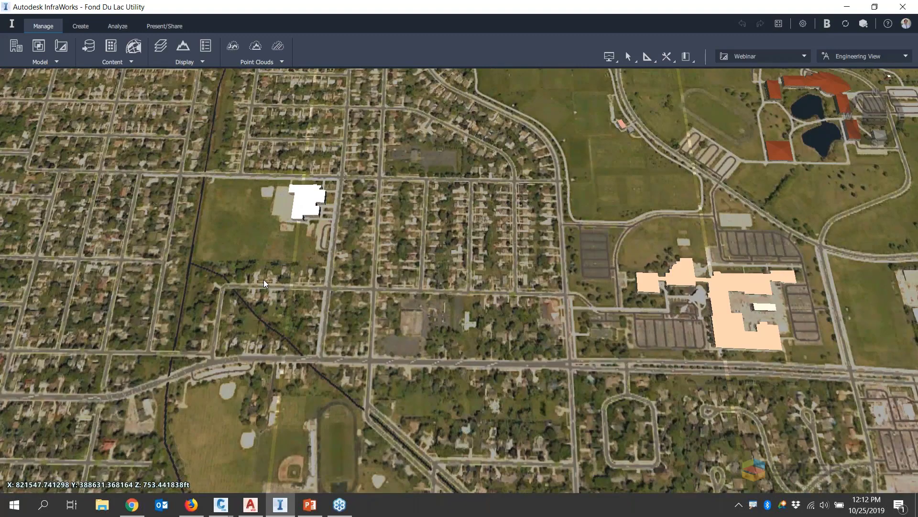
pyautogui.scroll(-3, 263, 279)
pyautogui.moveTo(340, 280); pyautogui.dragTo(495, 256, button='middle')
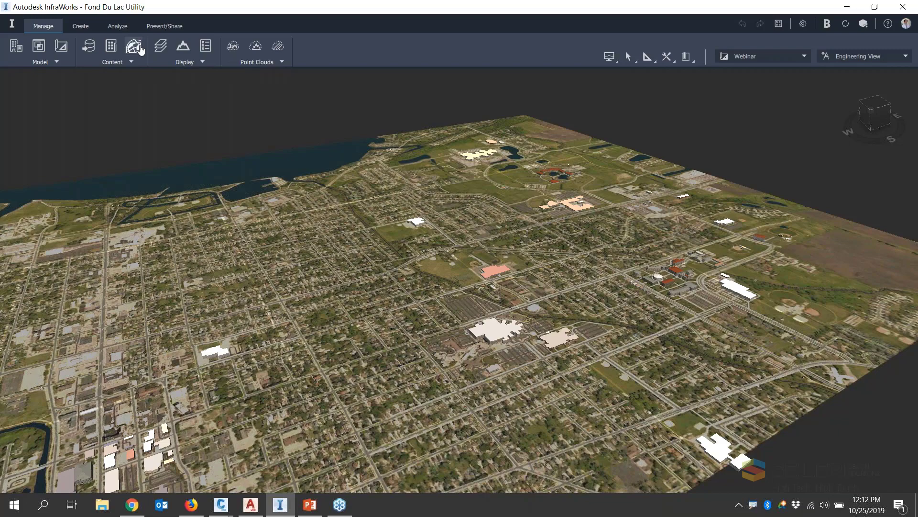
# - Examine the whole model extent and the roads, creek and buildings around the large white building complex
pyautogui.scroll(-10, 190, 168)
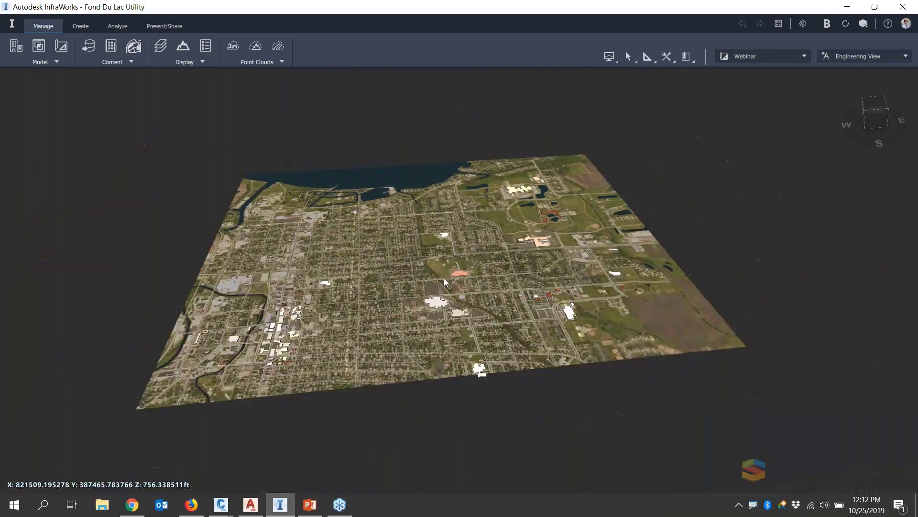
pyautogui.scroll(5, 444, 277)
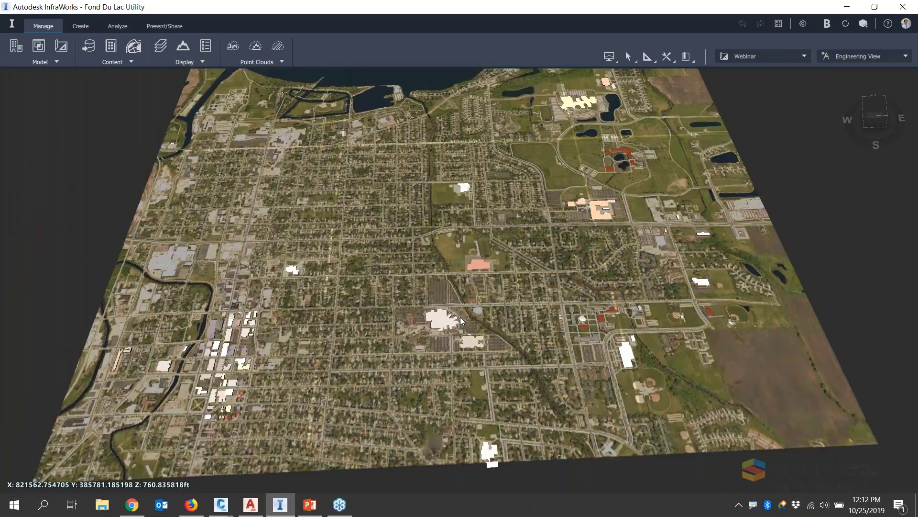
pyautogui.scroll(3, 460, 317)
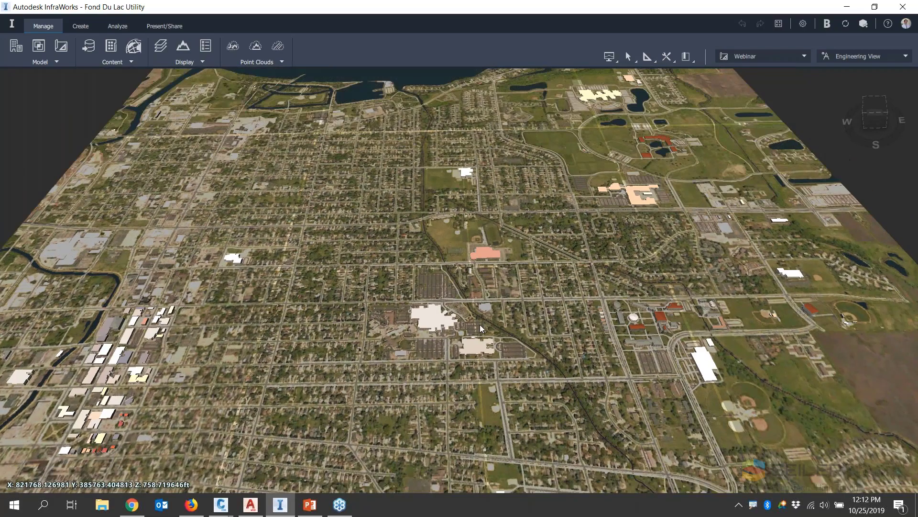
pyautogui.scroll(5, 480, 324)
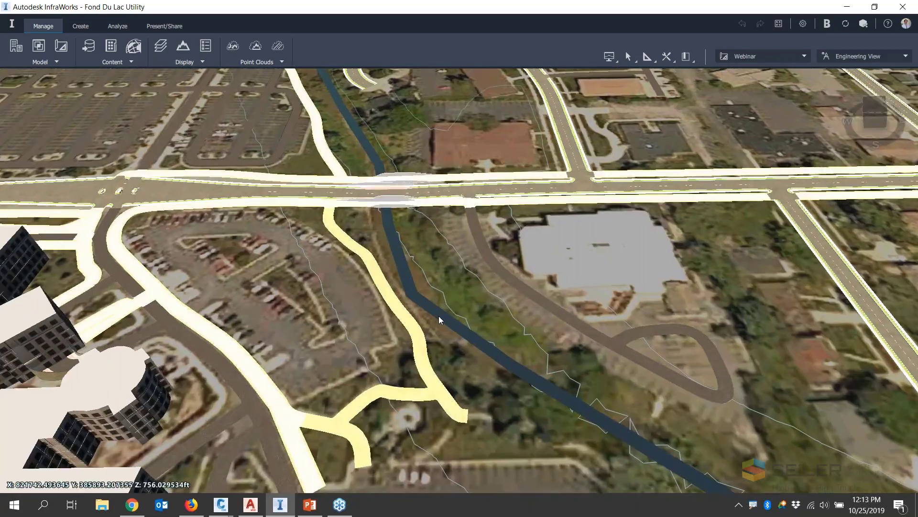
pyautogui.moveTo(438, 316); pyautogui.dragTo(340, 257, button='middle')
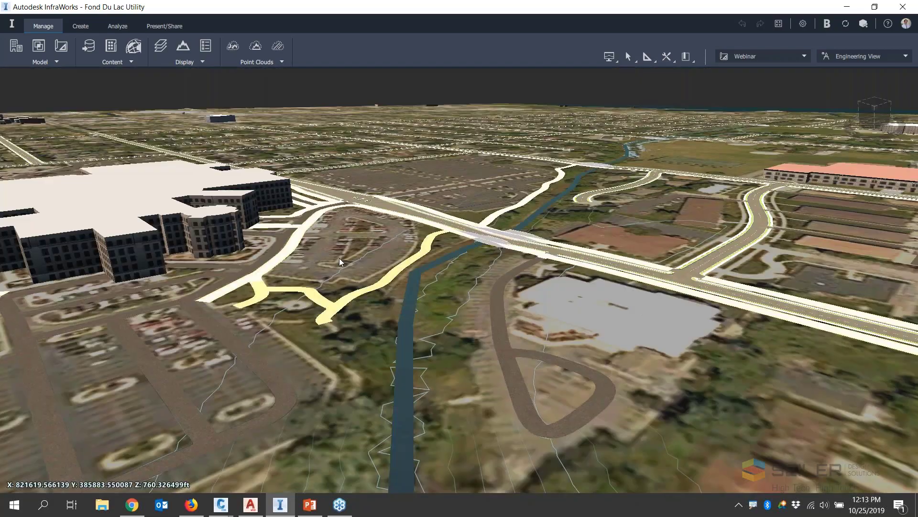
pyautogui.scroll(-2, 411, 320)
pyautogui.scroll(-2, 464, 317)
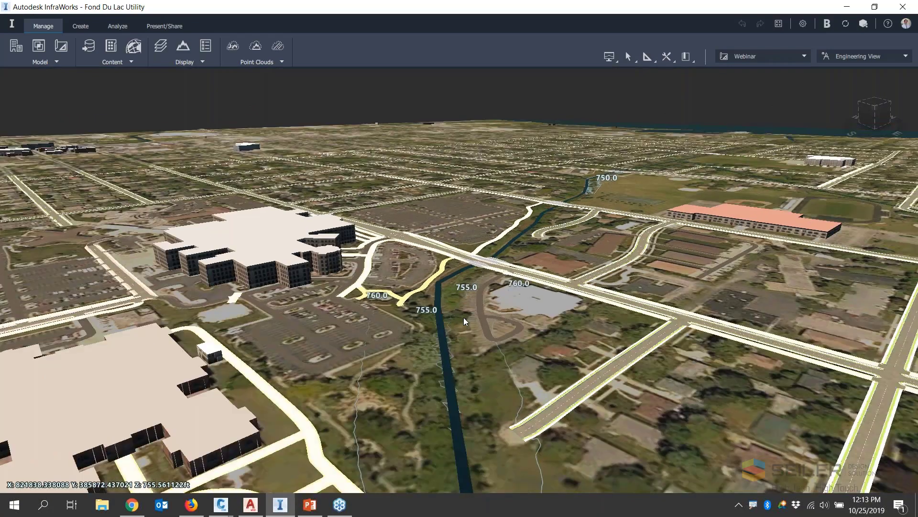
pyautogui.scroll(-8, 463, 317)
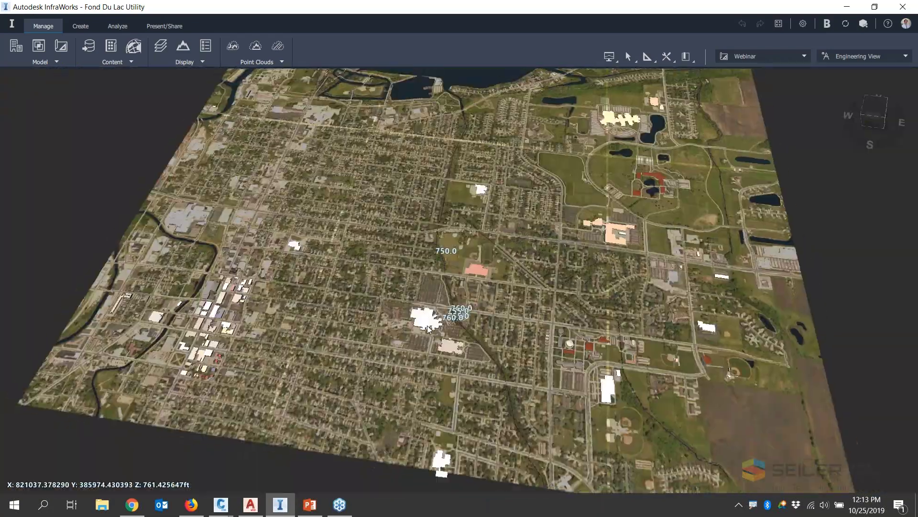
pyautogui.moveTo(429, 328); pyautogui.dragTo(435, 364, button='middle')
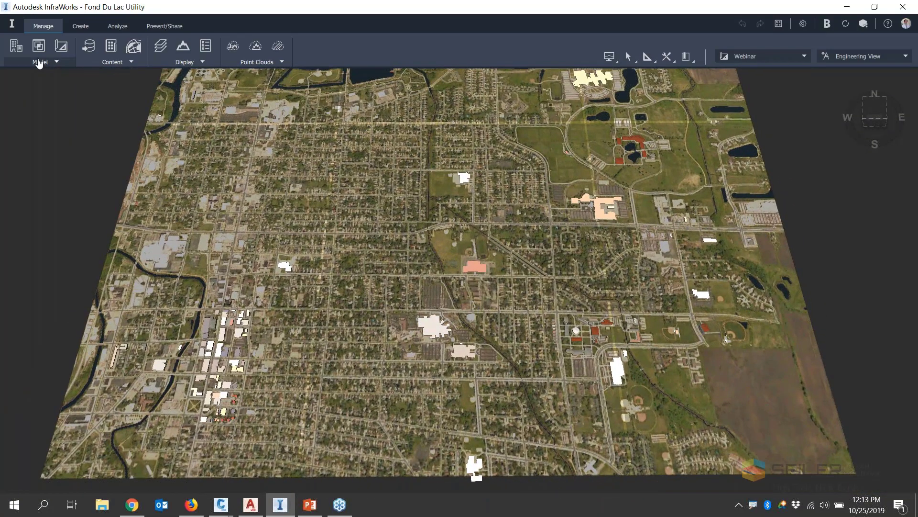
# - Open the Autodesk Connector for ArcGIS, search the public content for DNR, and browse the matching layers
pyautogui.click(144, 55)
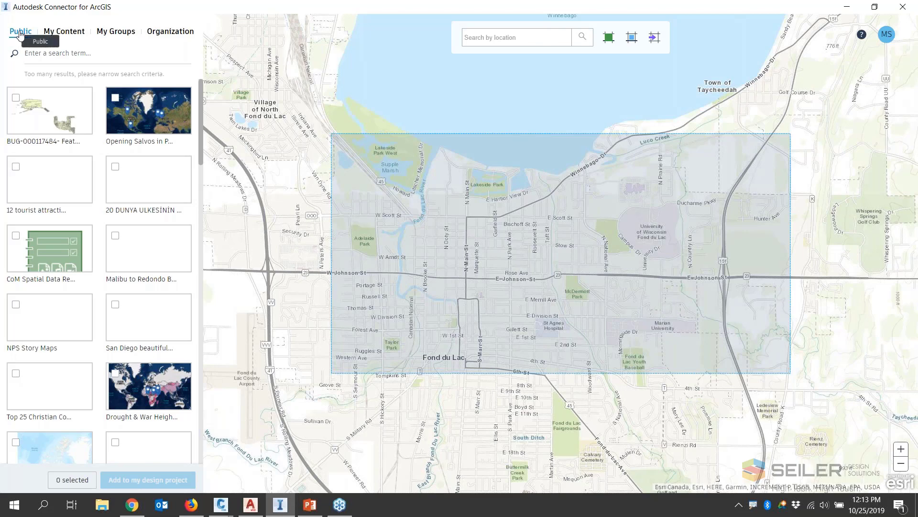
pyautogui.click(36, 54)
pyautogui.write('DNR')
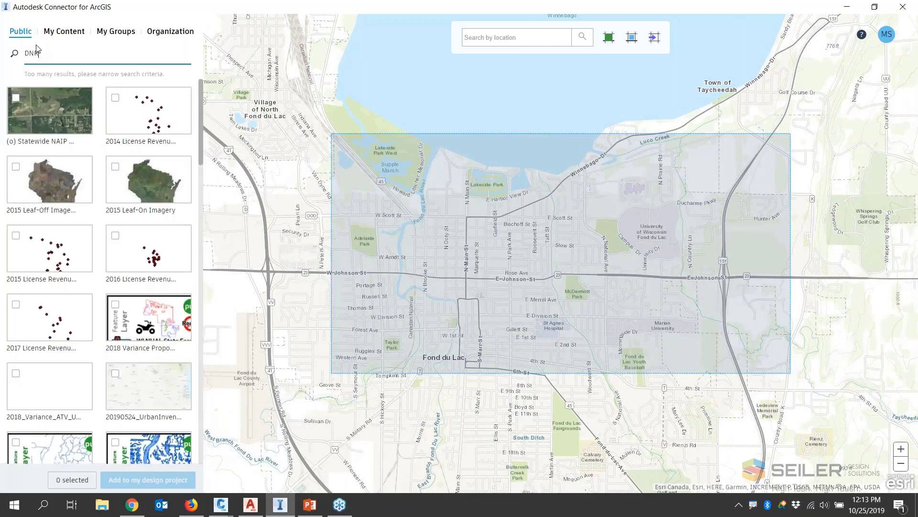
pyautogui.scroll(-1, 192, 191)
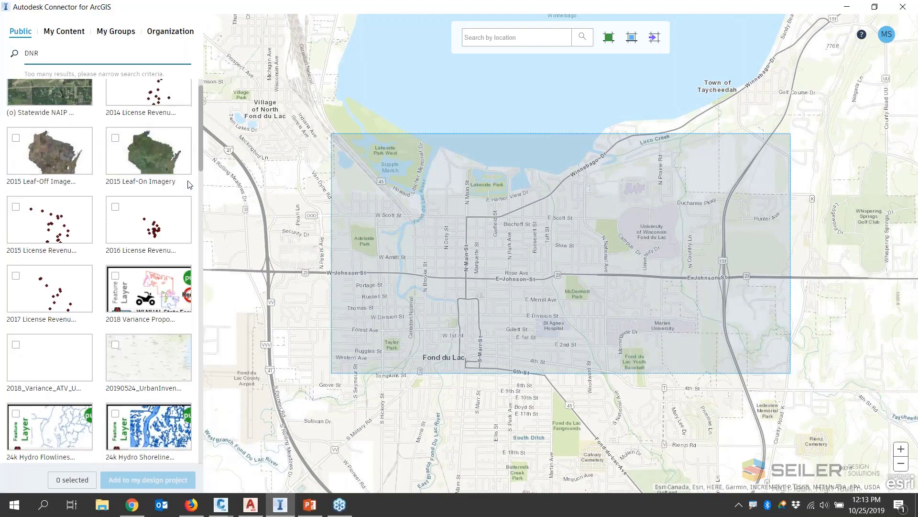
pyautogui.scroll(-1, 239, 367)
pyautogui.scroll(-1, 148, 378)
pyautogui.scroll(-2, 148, 383)
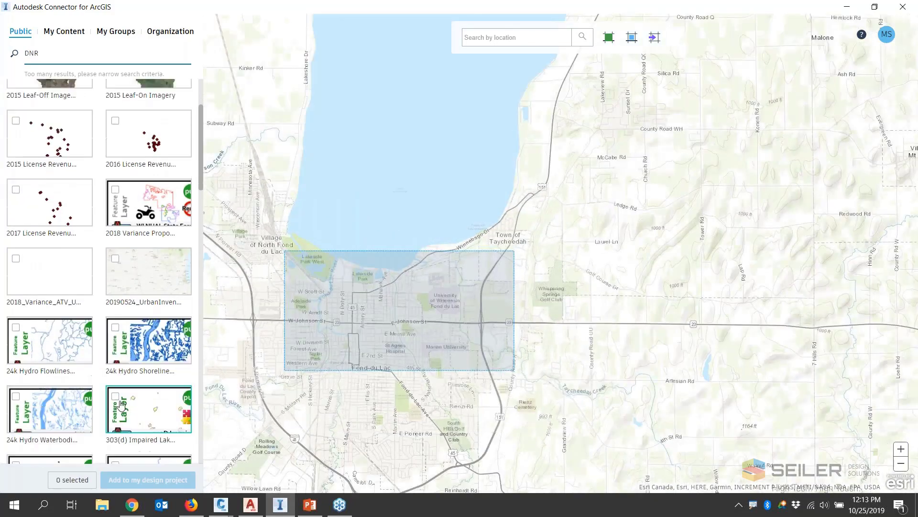
pyautogui.scroll(-5, 116, 345)
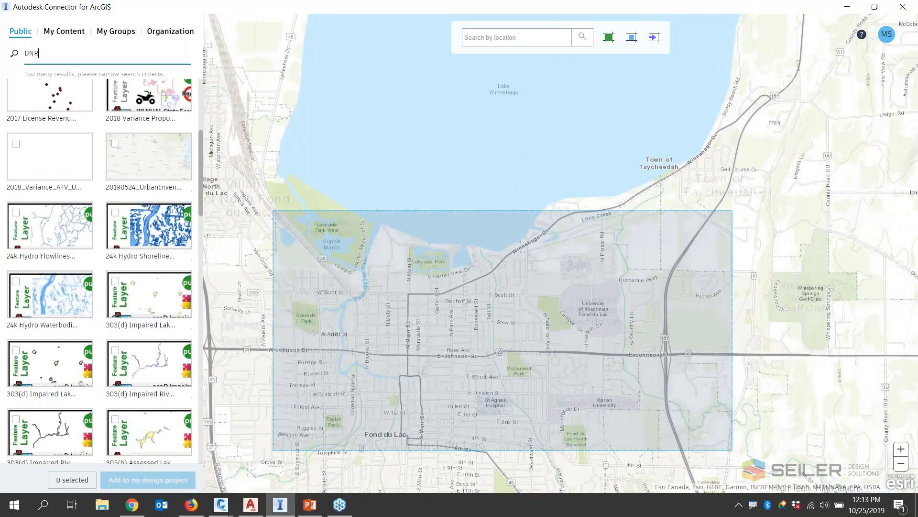
pyautogui.scroll(-2, 95, 368)
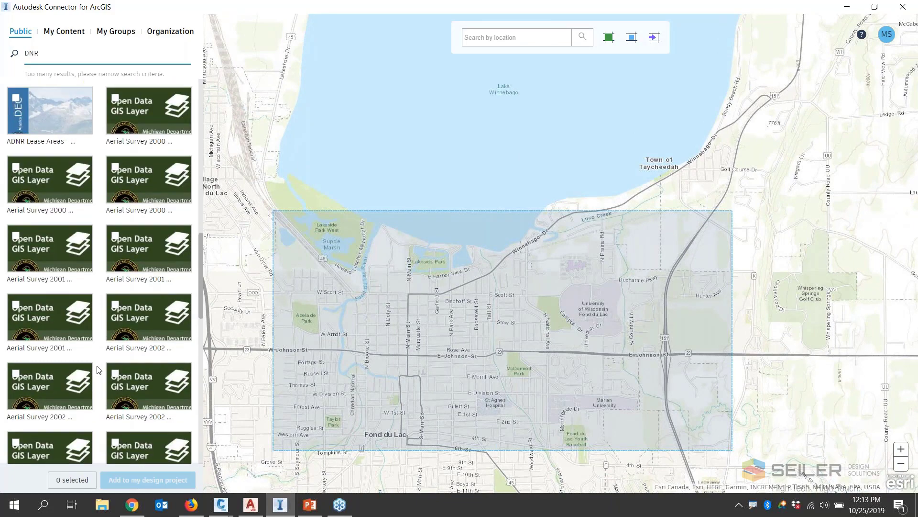
# - Search the public content for DNR Watershed, broaden the search to Watershed, and browse the layers
pyautogui.scroll(8, 95, 369)
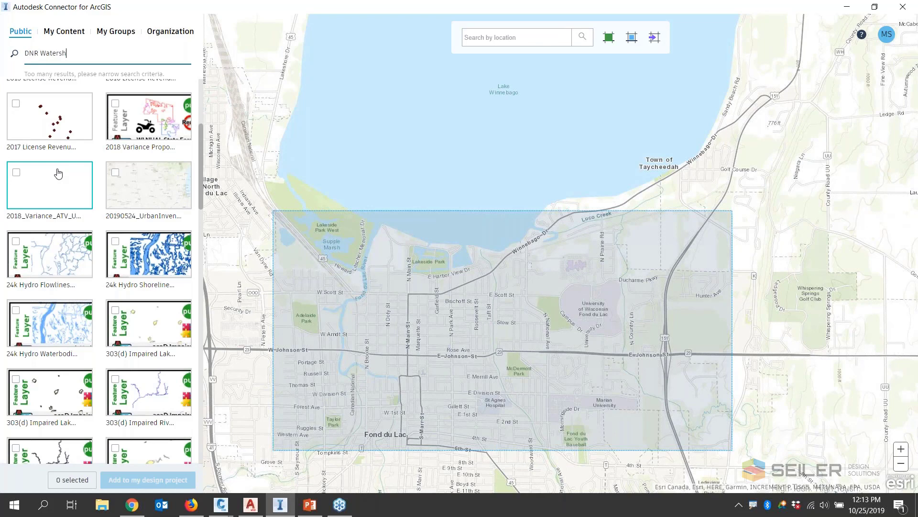
pyautogui.press('Return')
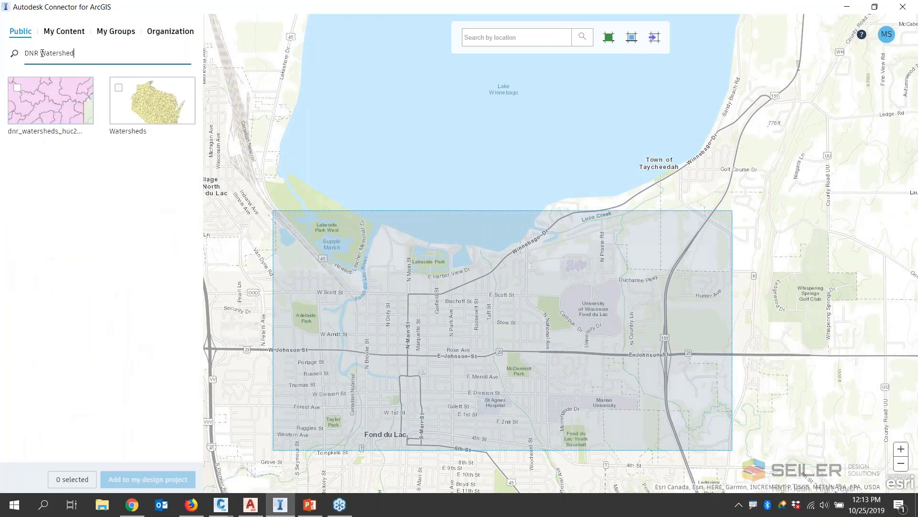
pyautogui.moveTo(45, 53); pyautogui.dragTo(21, 54)
pyautogui.press('BackSpace')
pyautogui.press('Return')
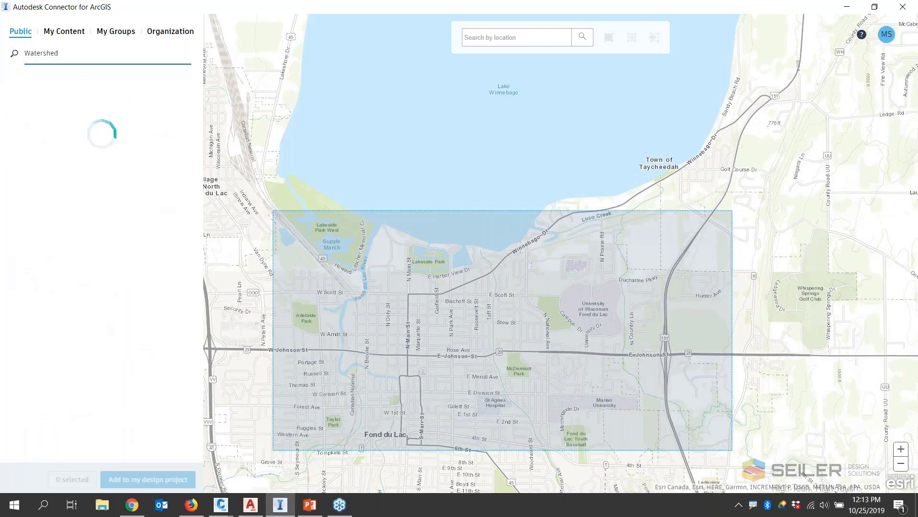
pyautogui.scroll(-10, 103, 323)
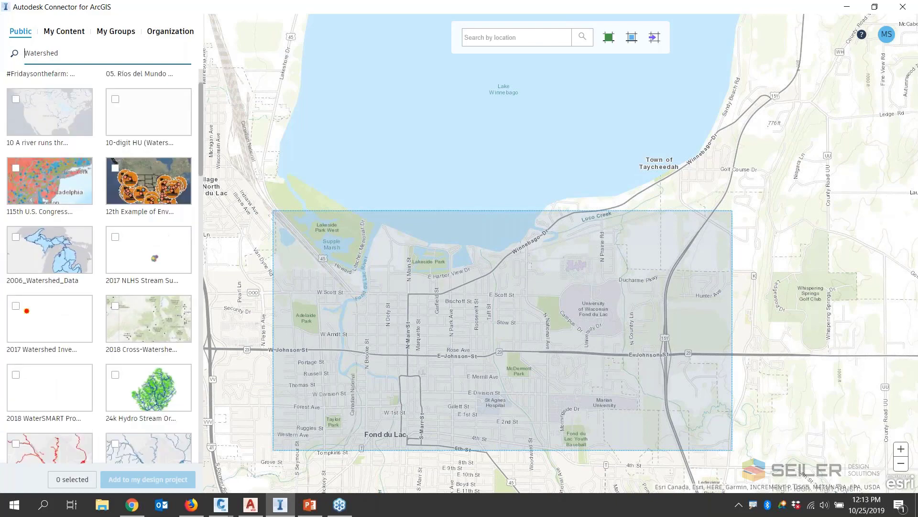
# - Search the connector's public content for wisconsin Watershed and open the details of the Watersheds feature layer
pyautogui.scroll(-8, 102, 322)
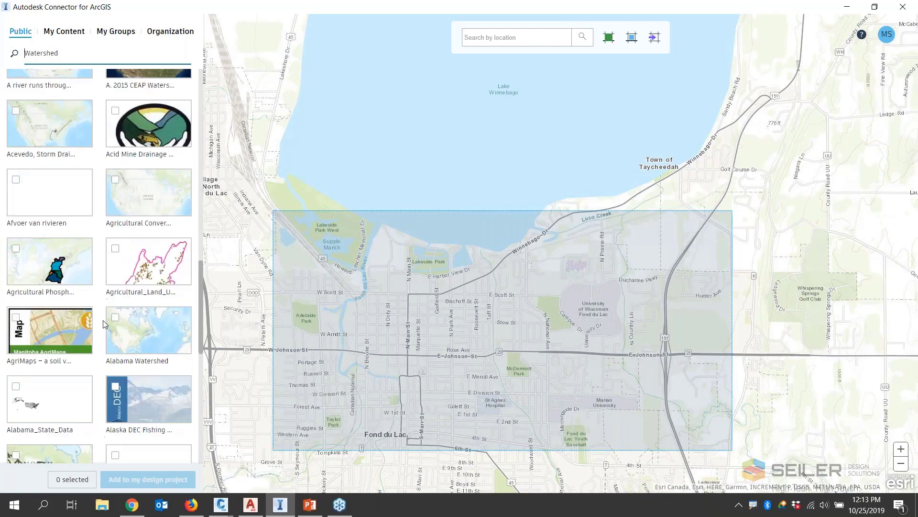
pyautogui.scroll(3, 102, 282)
pyautogui.scroll(15, 102, 283)
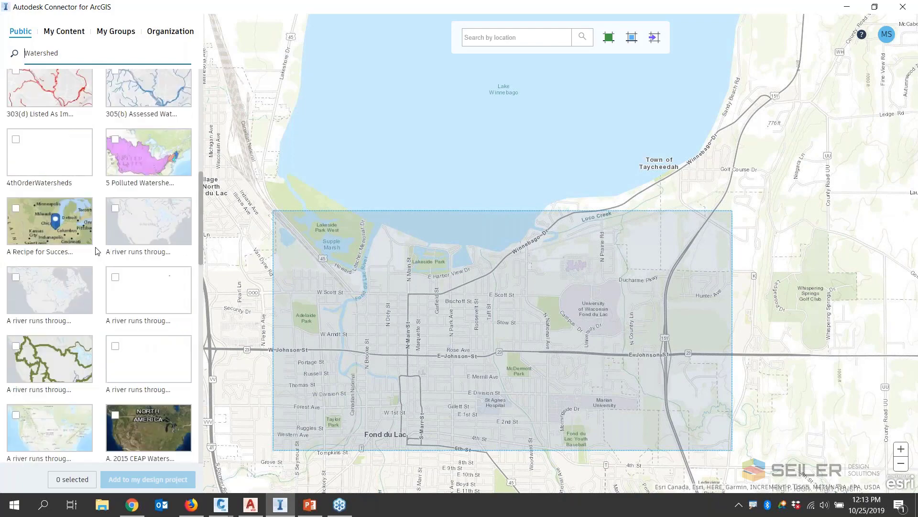
pyautogui.click(26, 52)
pyautogui.write('wisconsin')
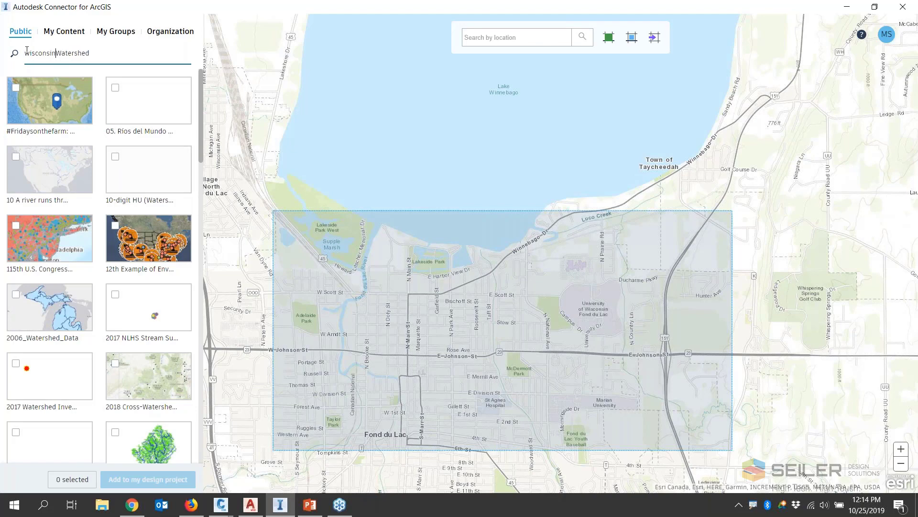
pyautogui.press('Return')
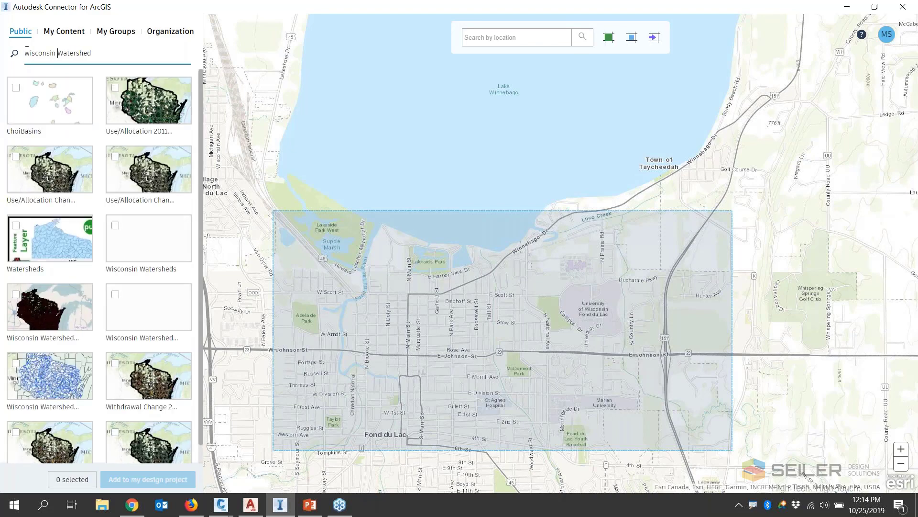
pyautogui.click(45, 250)
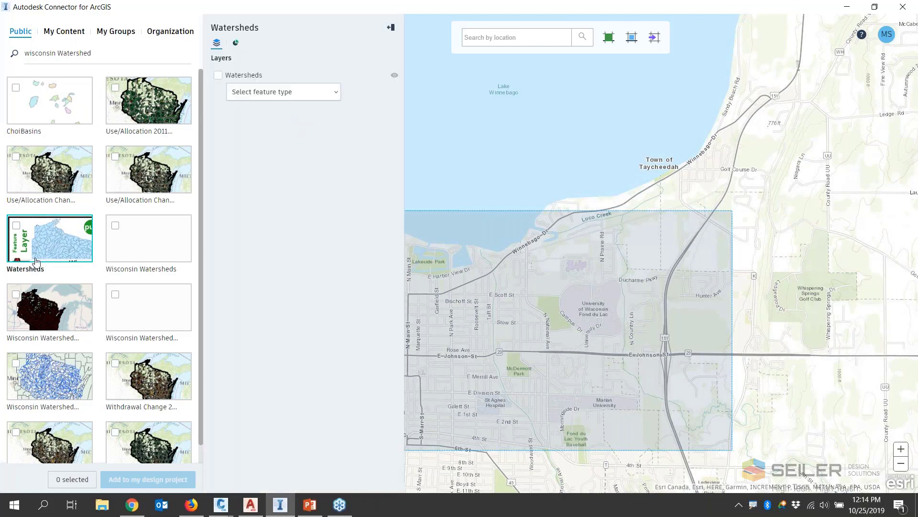
# - Switch to ArcGIS Online in Firefox and search the organization's content for Wisconsin watershed
pyautogui.click(191, 505)
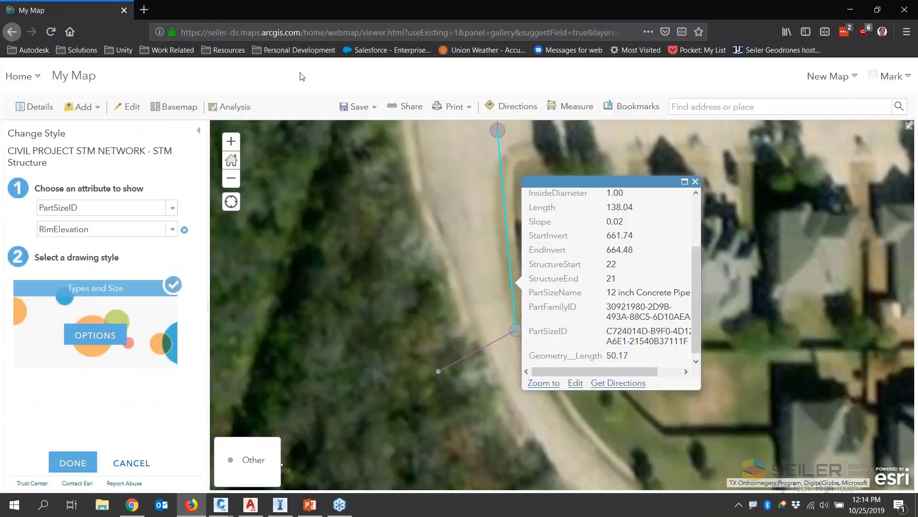
pyautogui.click(20, 76)
pyautogui.click(33, 196)
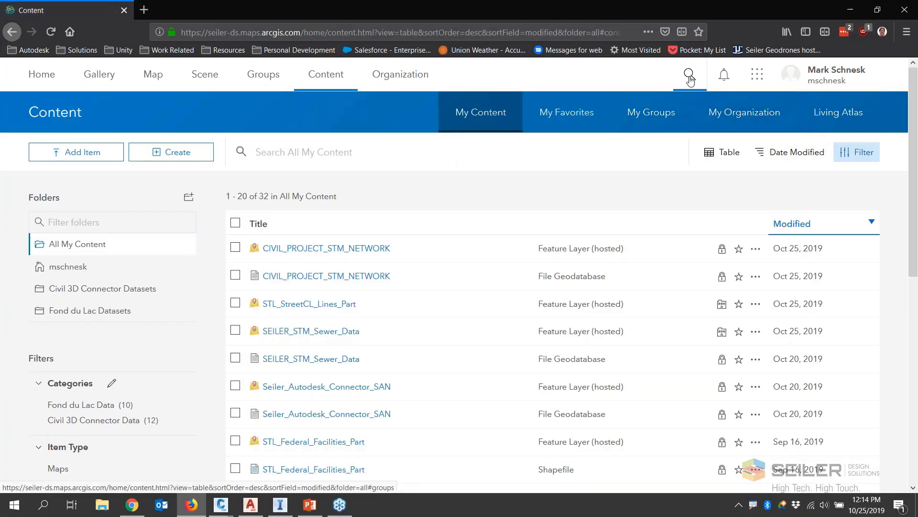
pyautogui.click(689, 76)
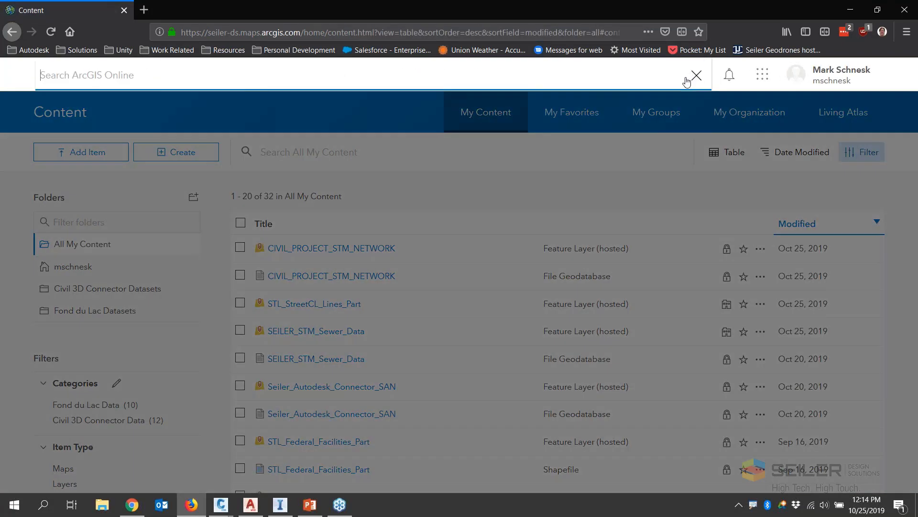
pyautogui.write('Wi')
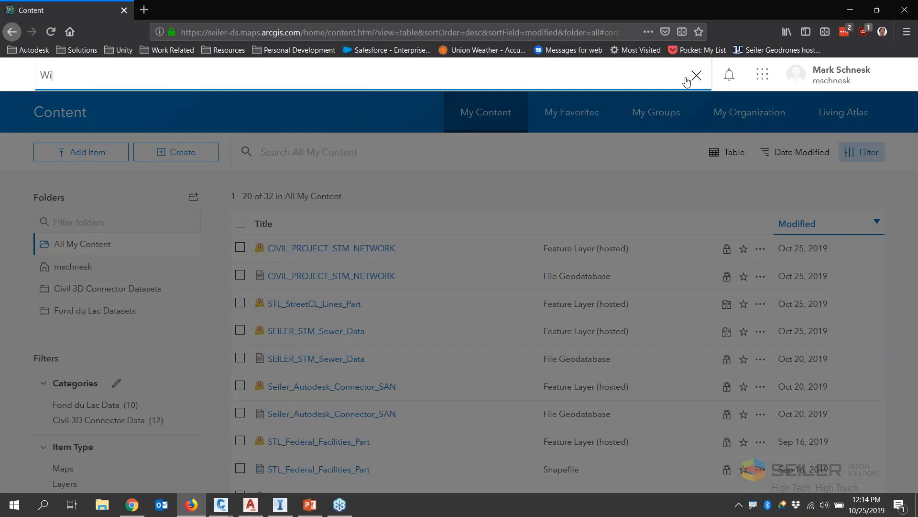
pyautogui.write('sconsin watershed')
pyautogui.press('Return')
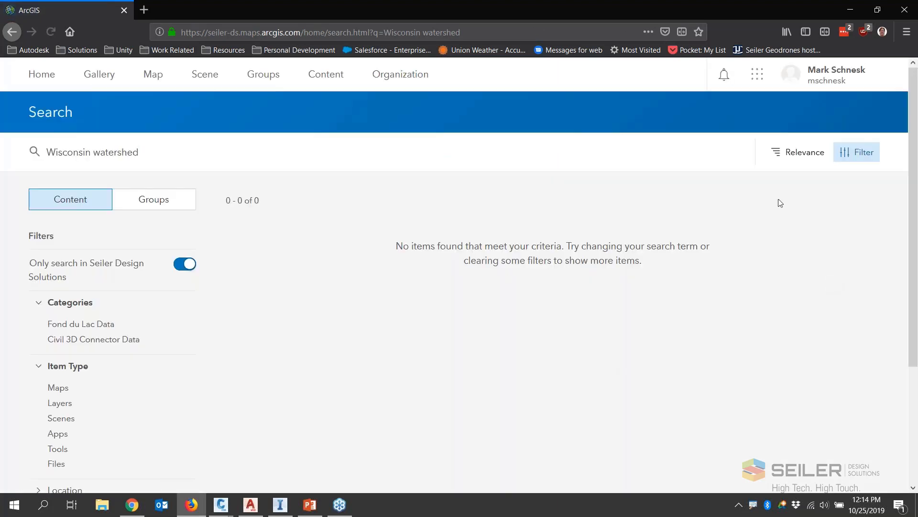
pyautogui.scroll(-3, 136, 224)
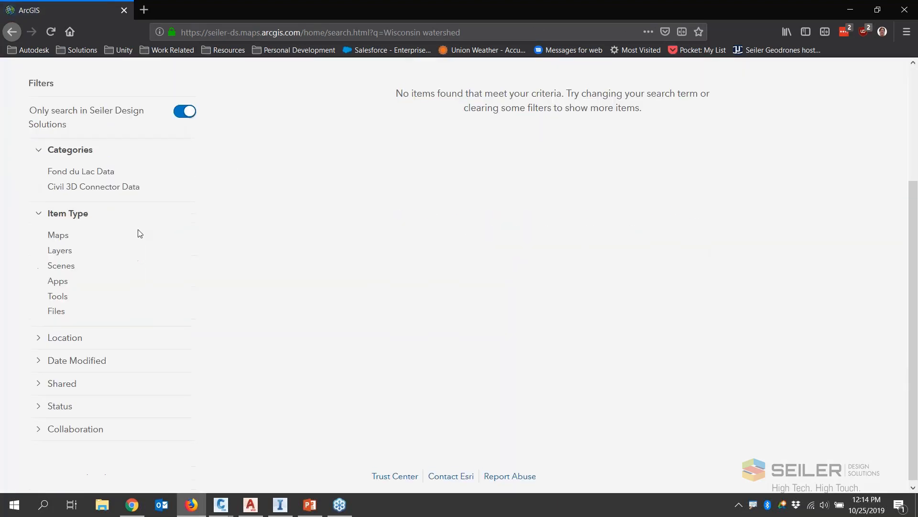
pyautogui.scroll(3, 137, 232)
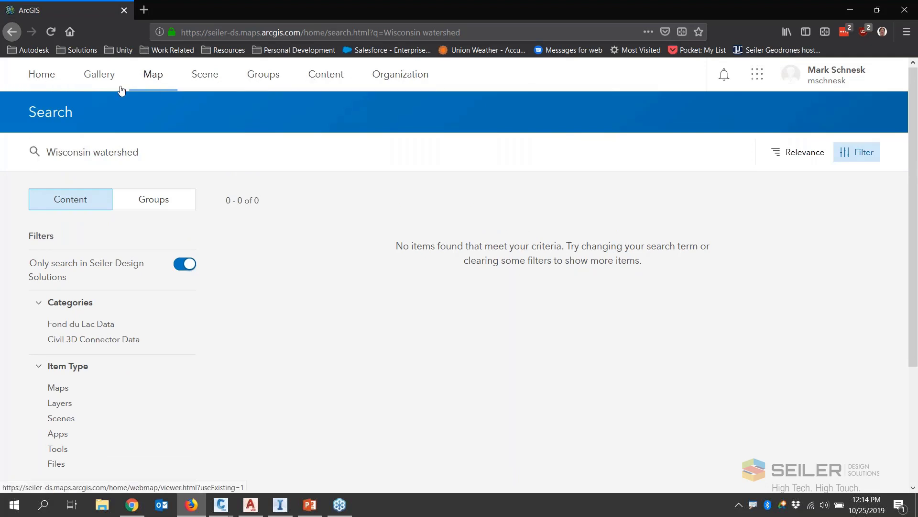
# - Open the Living Atlas content and search it for wisconsin watershed
pyautogui.click(34, 83)
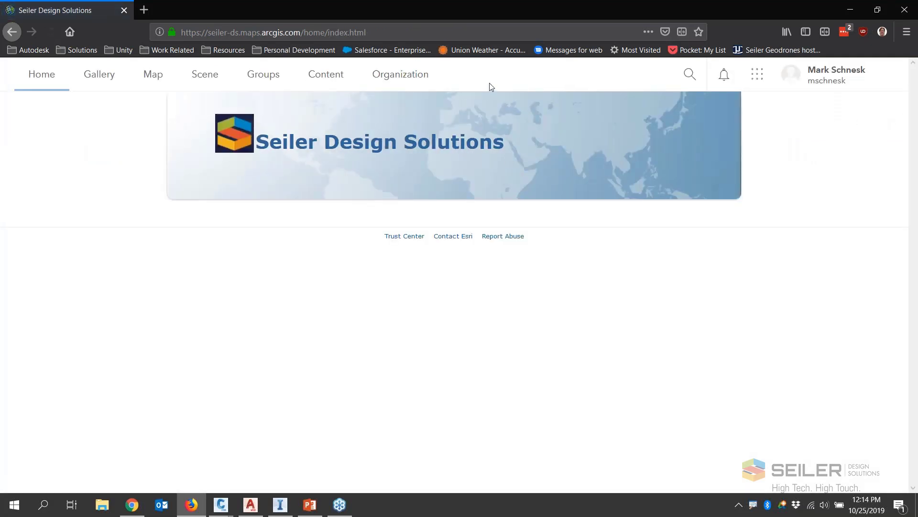
pyautogui.click(326, 75)
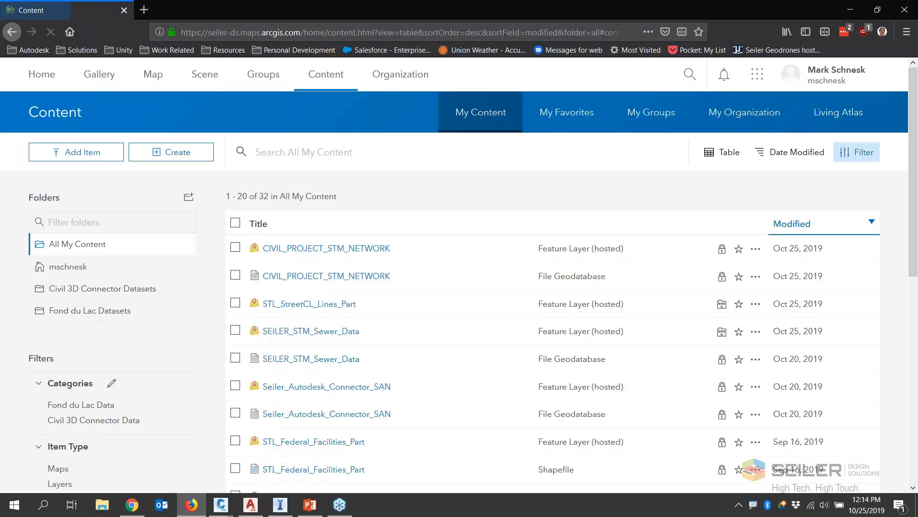
pyautogui.click(846, 119)
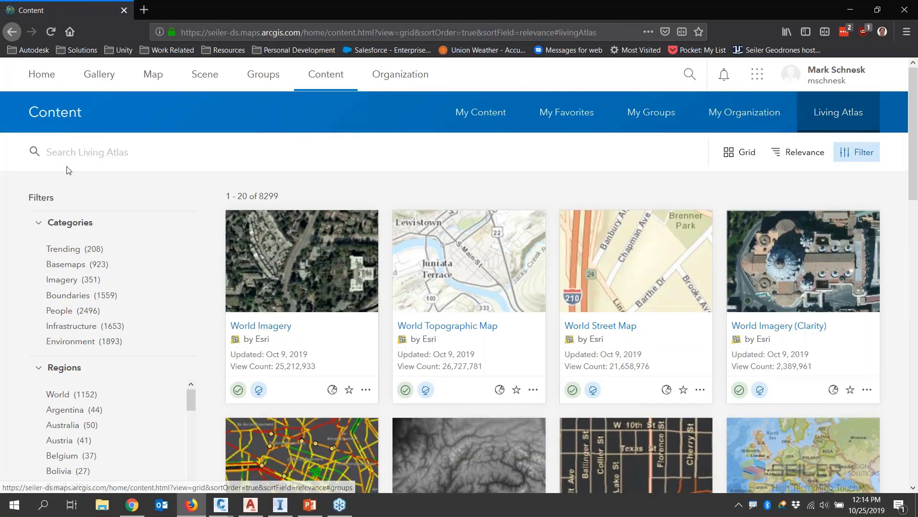
pyautogui.click(85, 163)
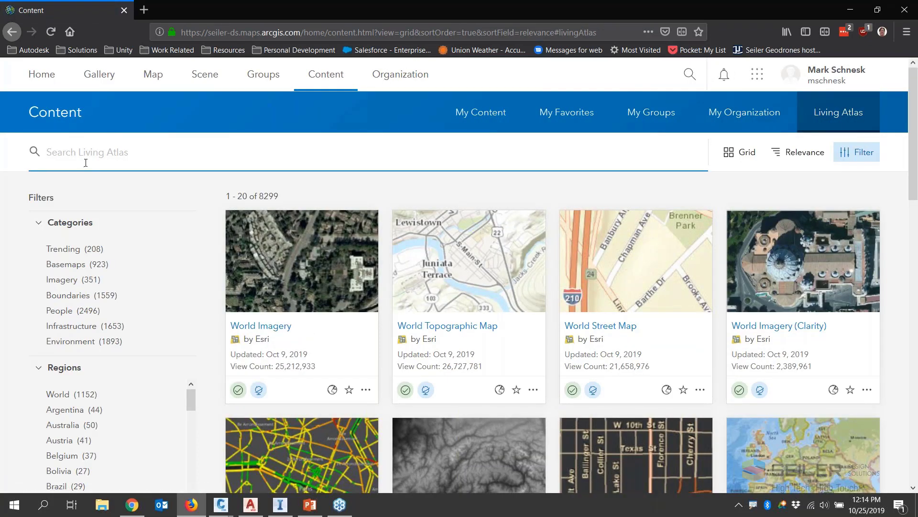
pyautogui.write('wi')
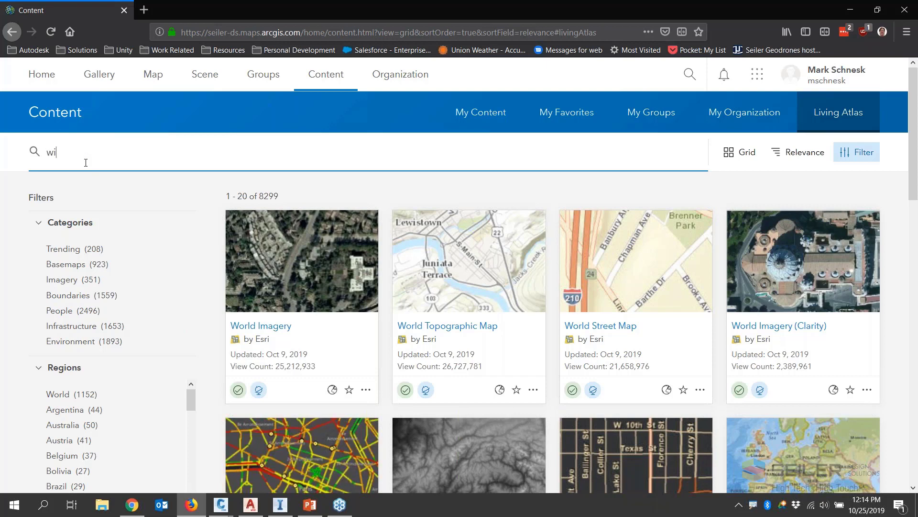
pyautogui.write('sconsin w')
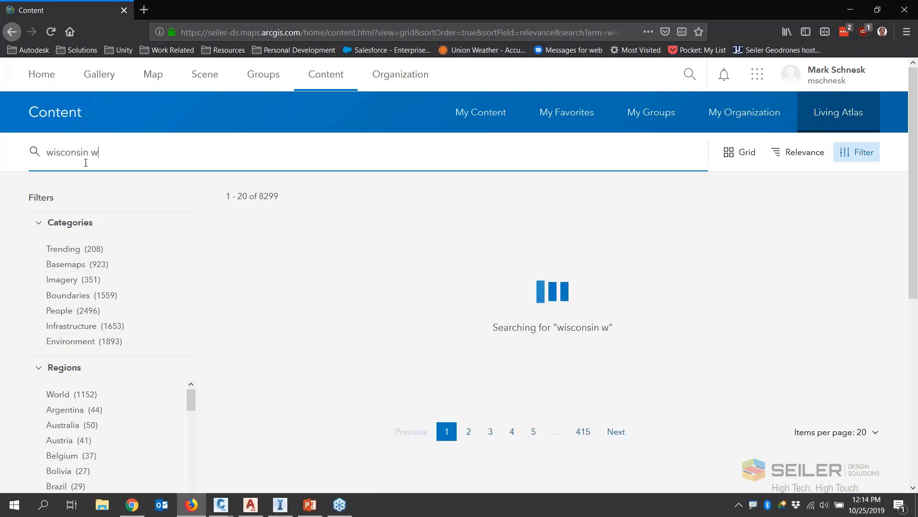
pyautogui.write('atershed')
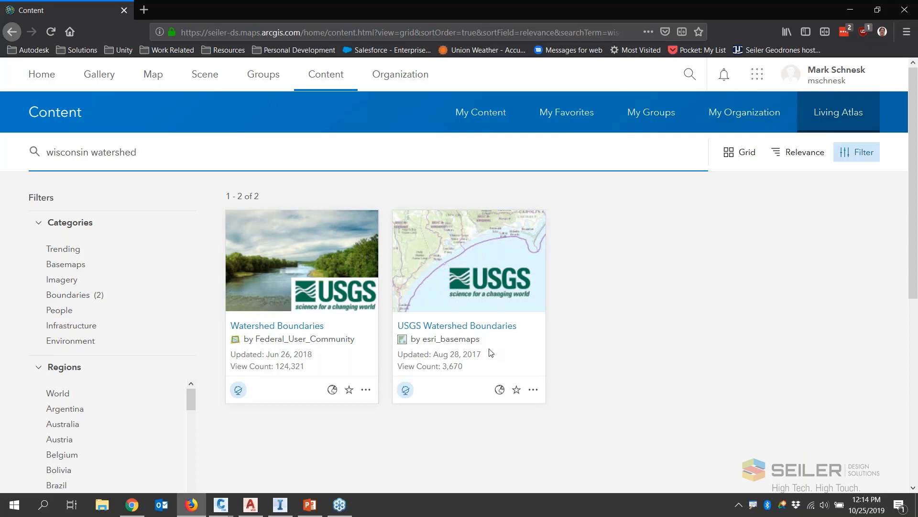
# - Retry the Living Atlas search with wisconsin dnr watershed, wisconsin dnr and DNR Wisconsin
pyautogui.click(87, 150)
pyautogui.write('d')
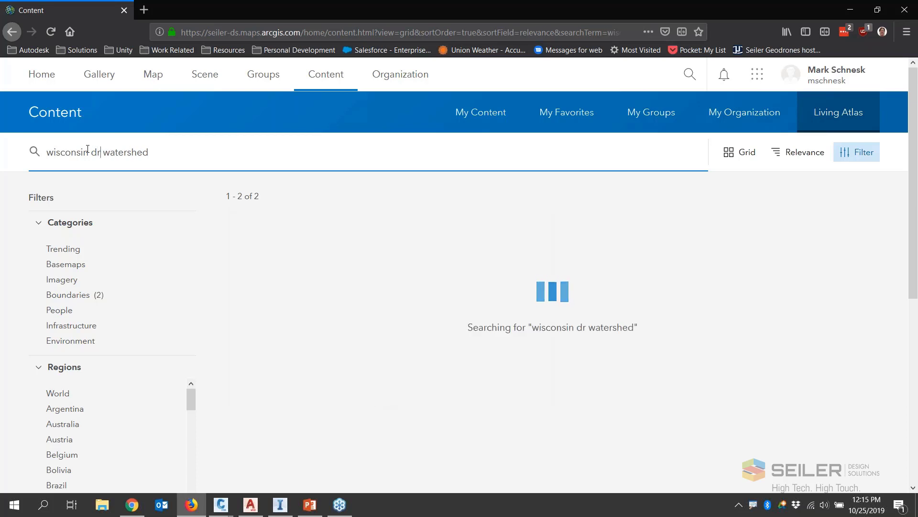
pyautogui.write('nr')
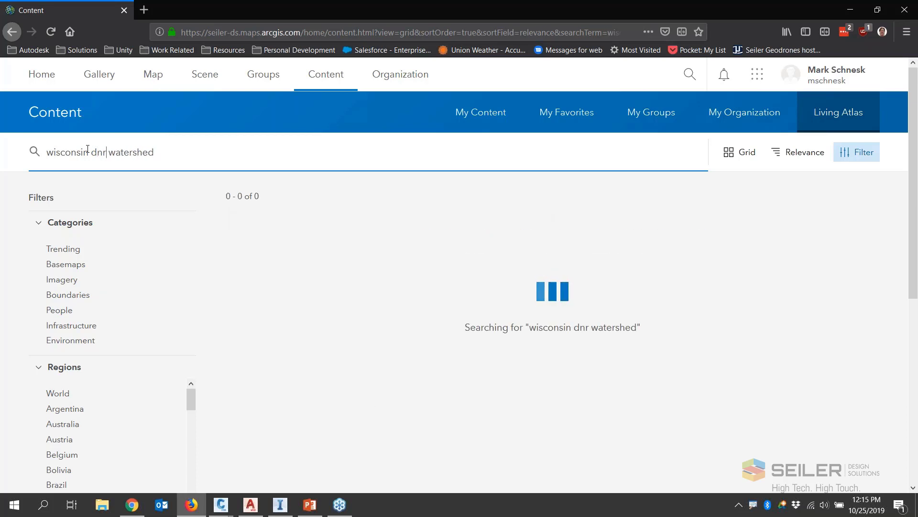
pyautogui.moveTo(108, 153); pyautogui.dragTo(176, 153)
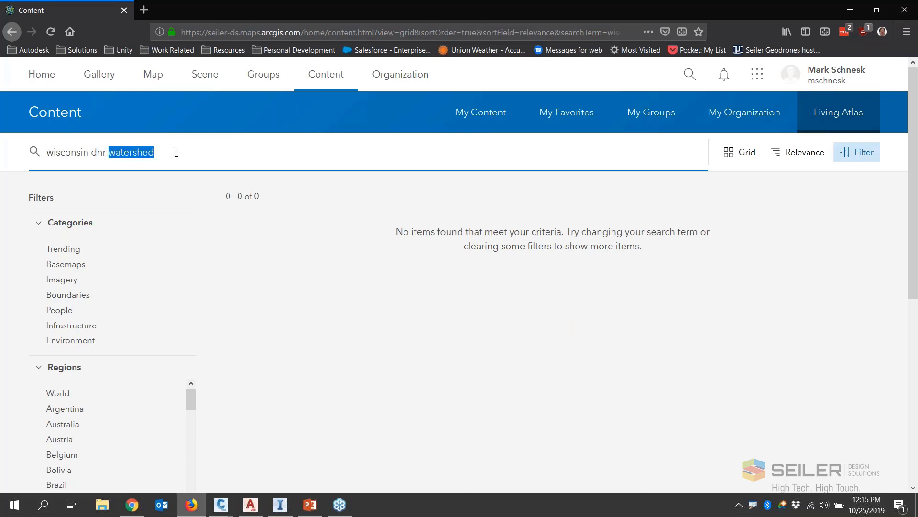
pyautogui.press('BackSpace')
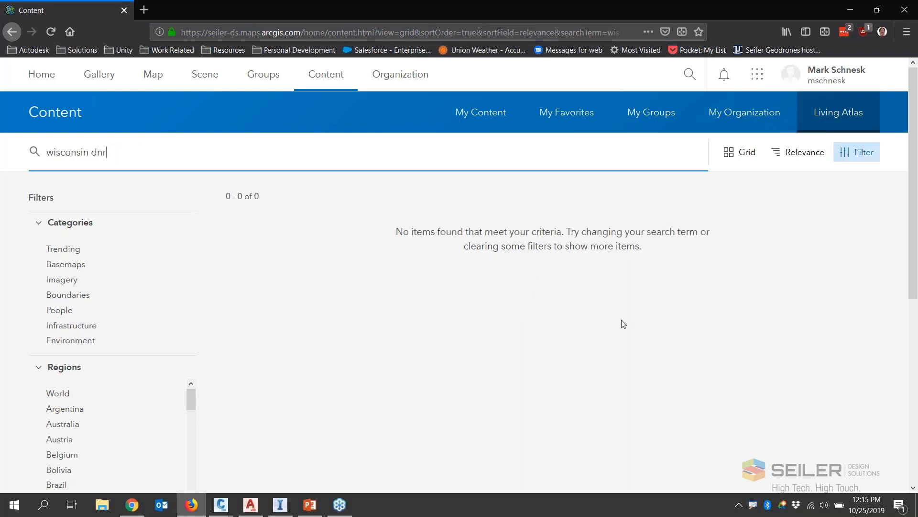
pyautogui.tripleClick(30, 160)
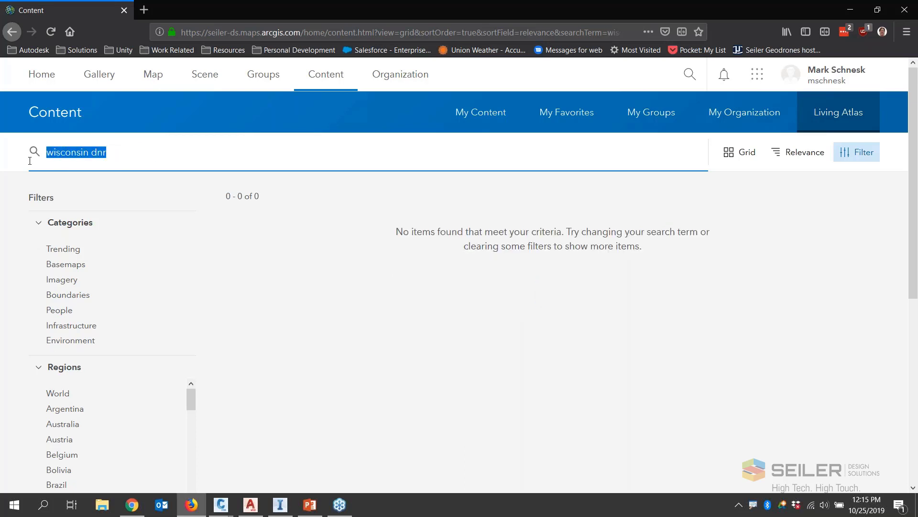
pyautogui.write('DNR Wis')
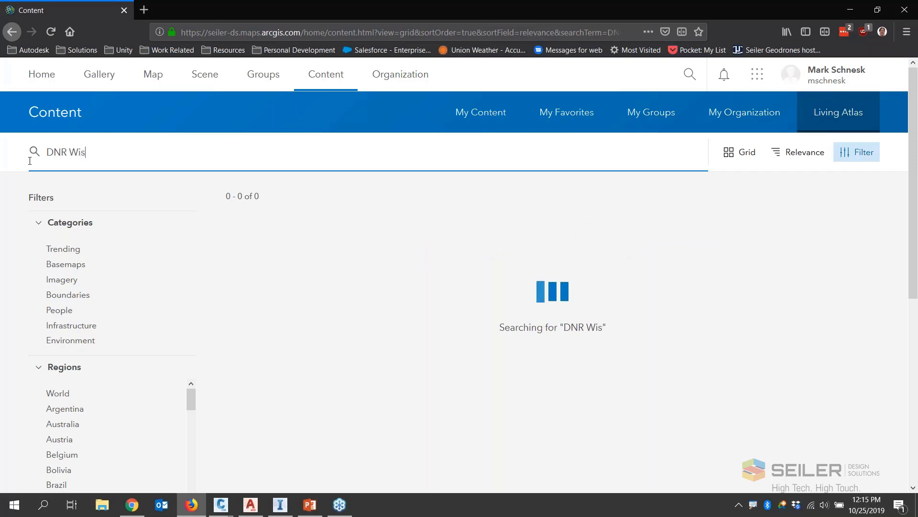
pyautogui.write('consin')
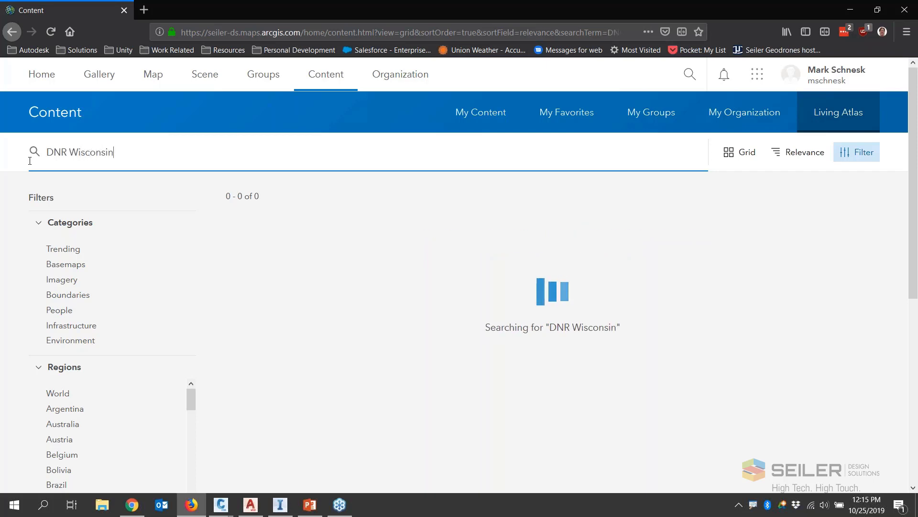
# - Limit the Living Atlas search to the United States region and shorten the search term to DNR
pyautogui.scroll(-7, 146, 336)
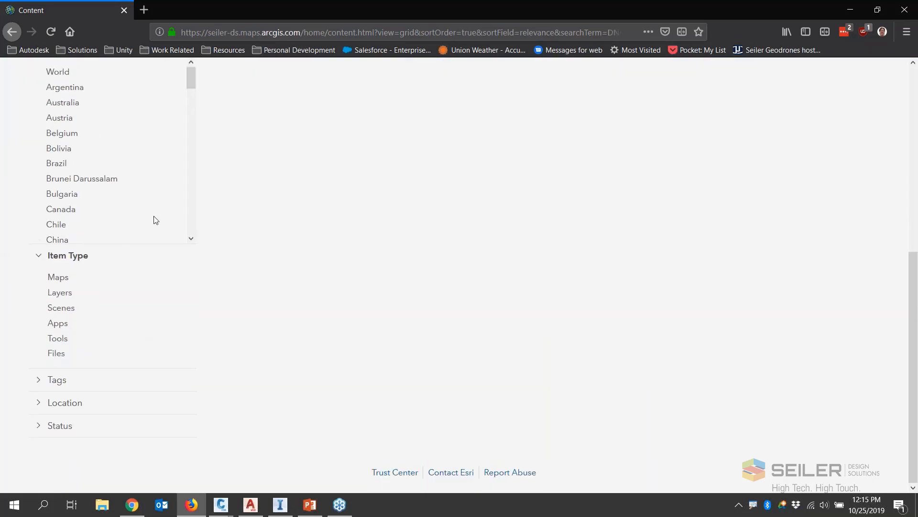
pyautogui.scroll(-10, 157, 207)
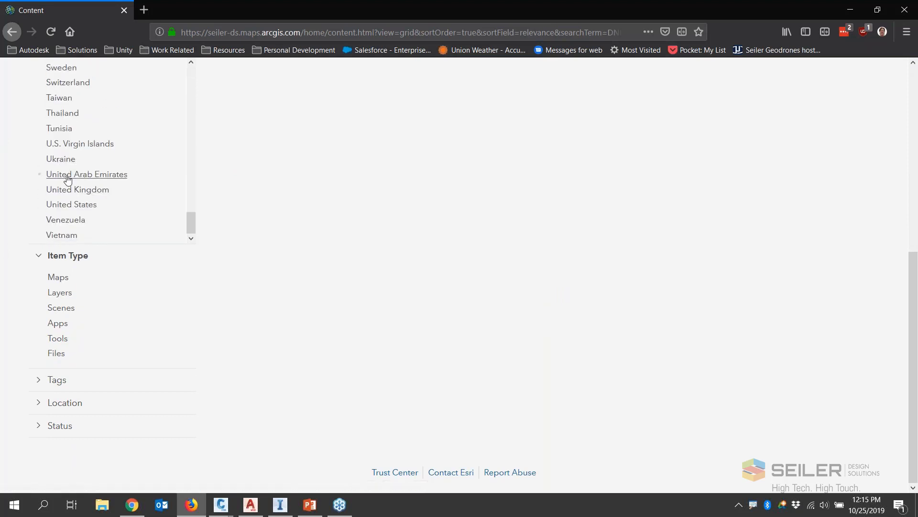
pyautogui.click(57, 189)
pyautogui.scroll(10, 154, 214)
pyautogui.scroll(6, 226, 204)
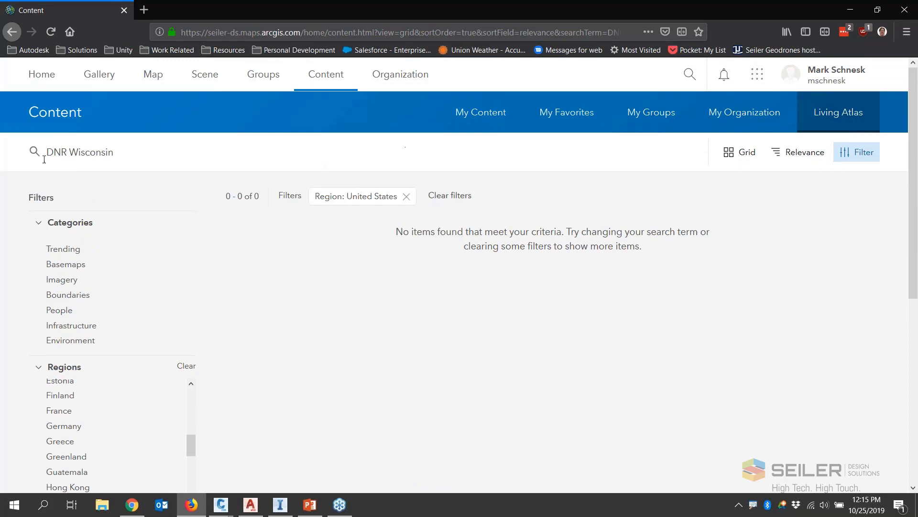
pyautogui.moveTo(109, 156); pyautogui.dragTo(66, 152)
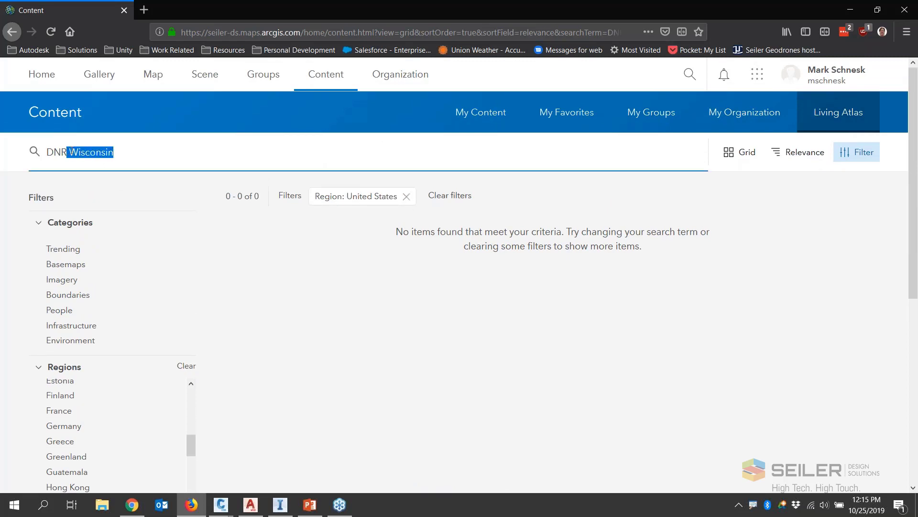
pyautogui.press('BackSpace')
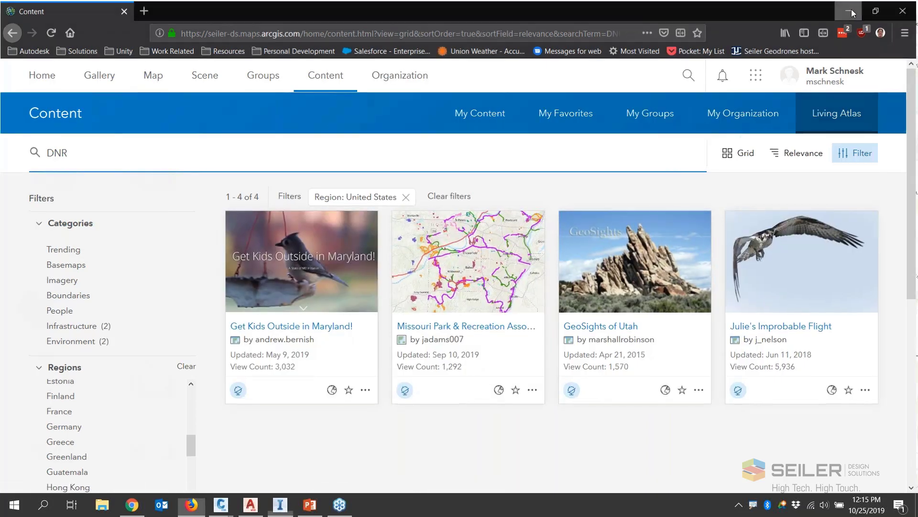
# - Return to the Autodesk Connector for ArcGIS and select the Watersheds feature layer for the design project
pyautogui.click(851, 10)
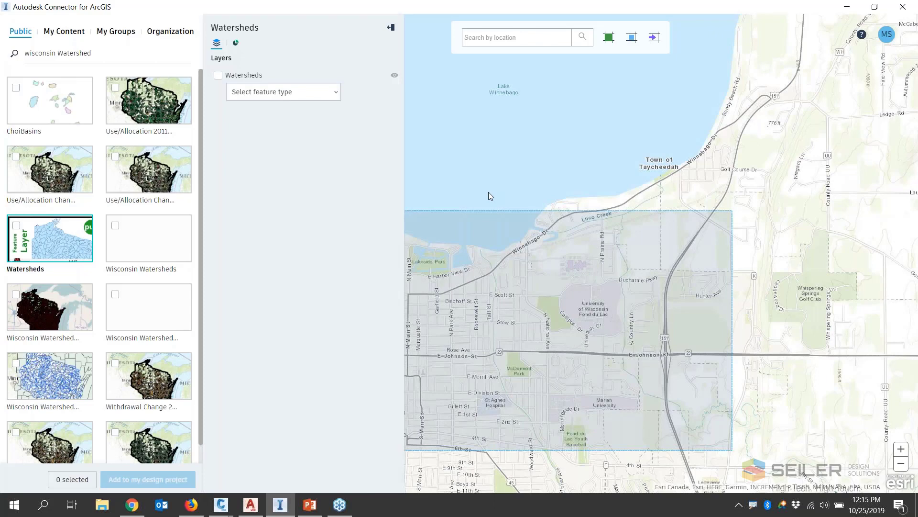
pyautogui.click(92, 59)
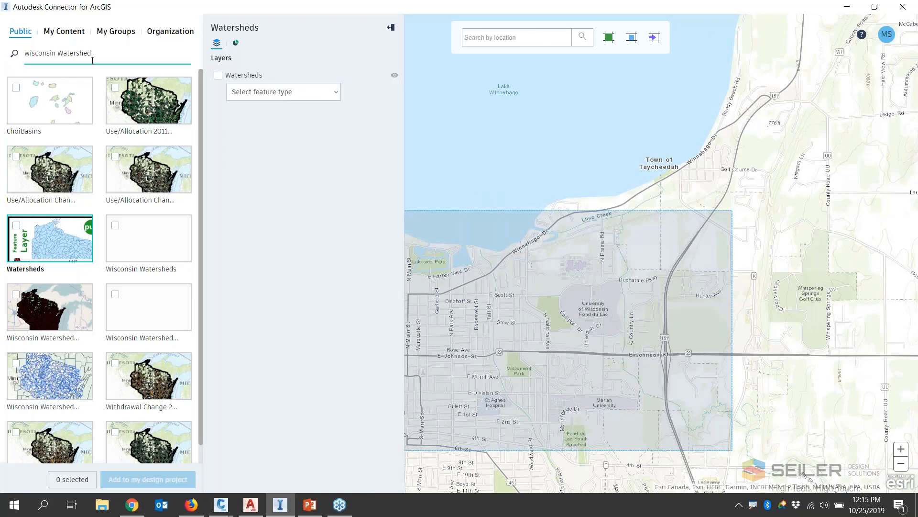
pyautogui.click(364, 202)
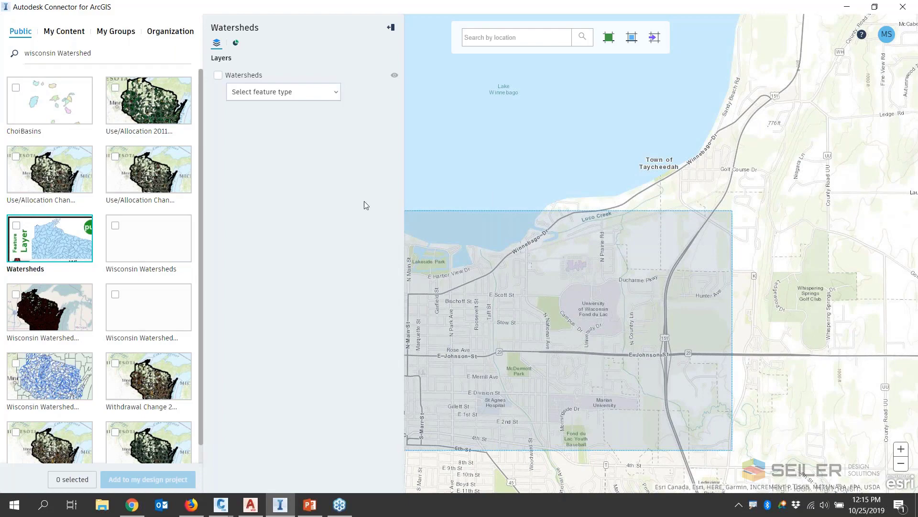
pyautogui.click(16, 226)
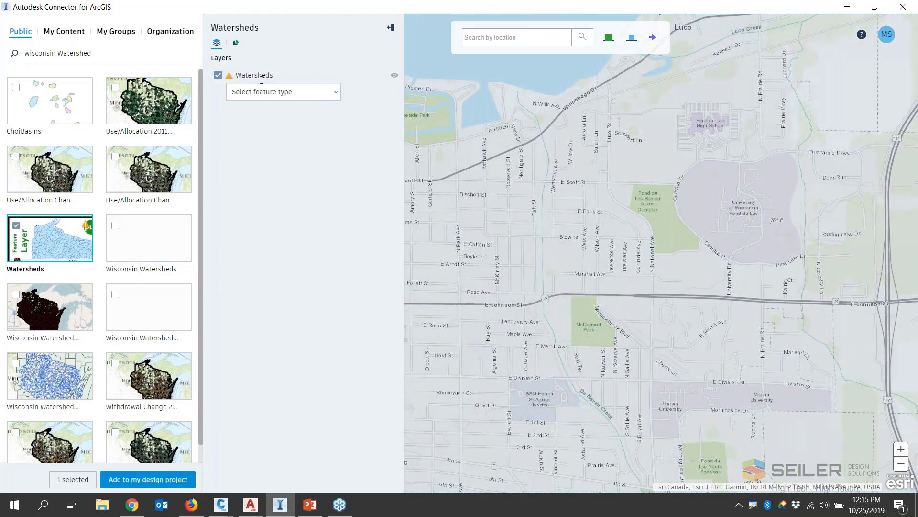
# - Assign the Watersheds feature type to the selected layer and add it to the design project
pyautogui.click(314, 96)
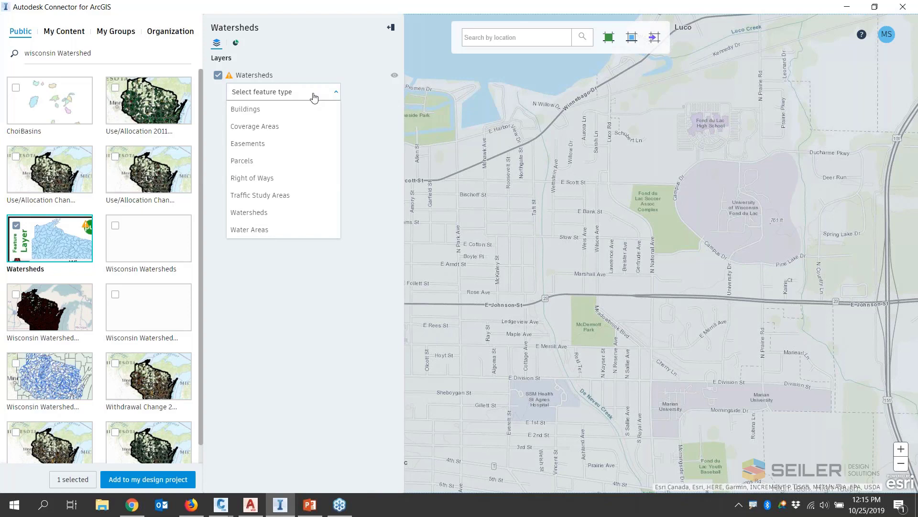
pyautogui.click(314, 96)
pyautogui.click(276, 94)
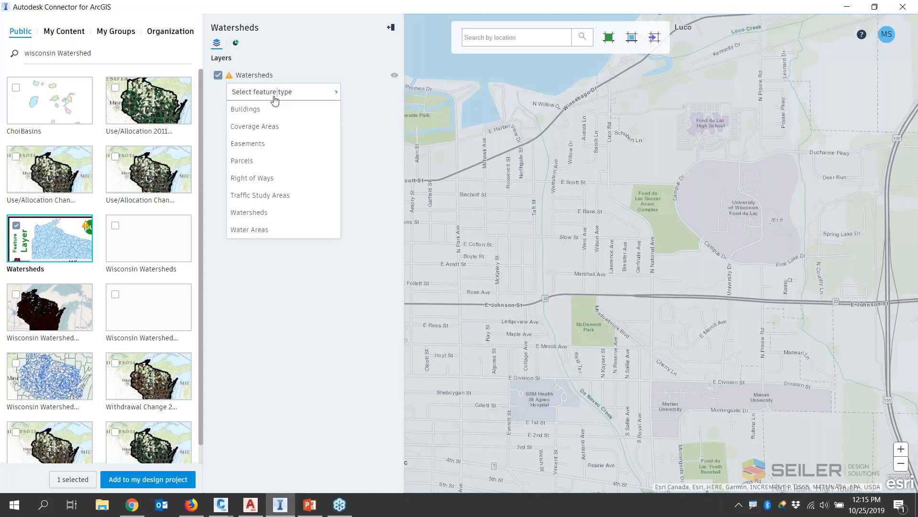
pyautogui.click(252, 214)
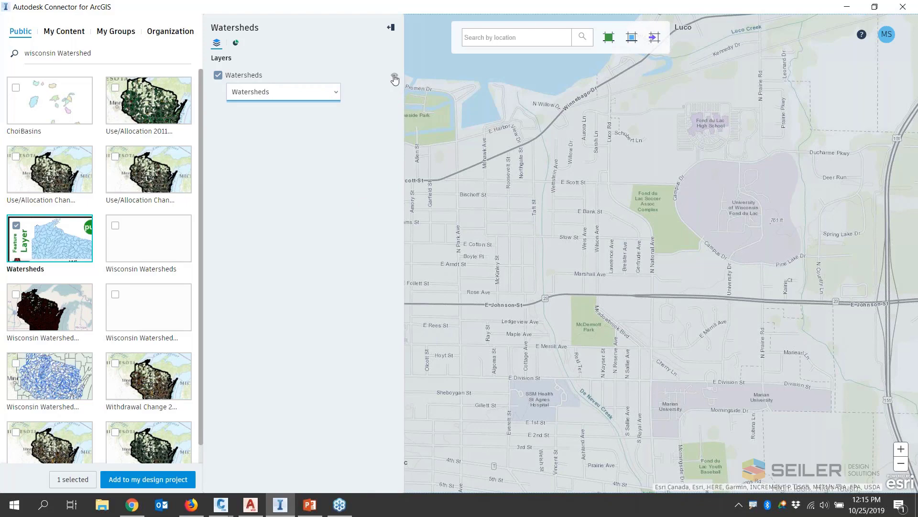
pyautogui.click(137, 480)
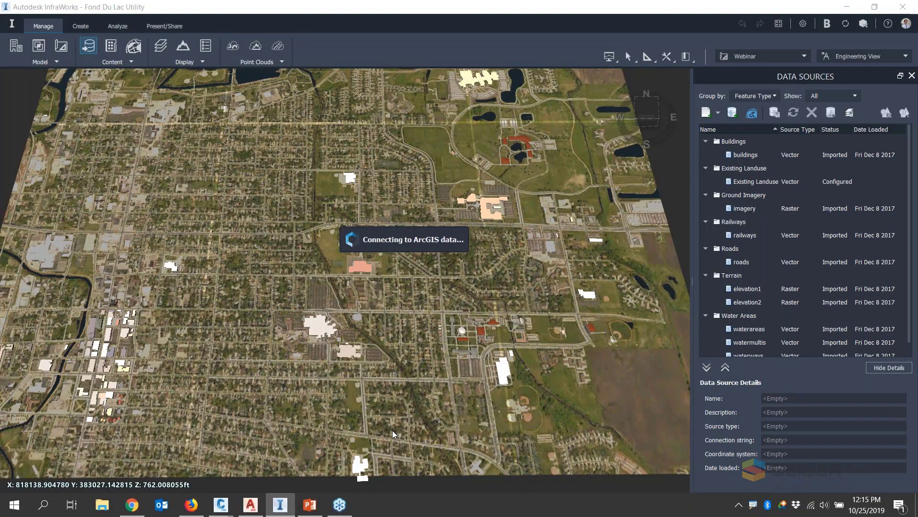
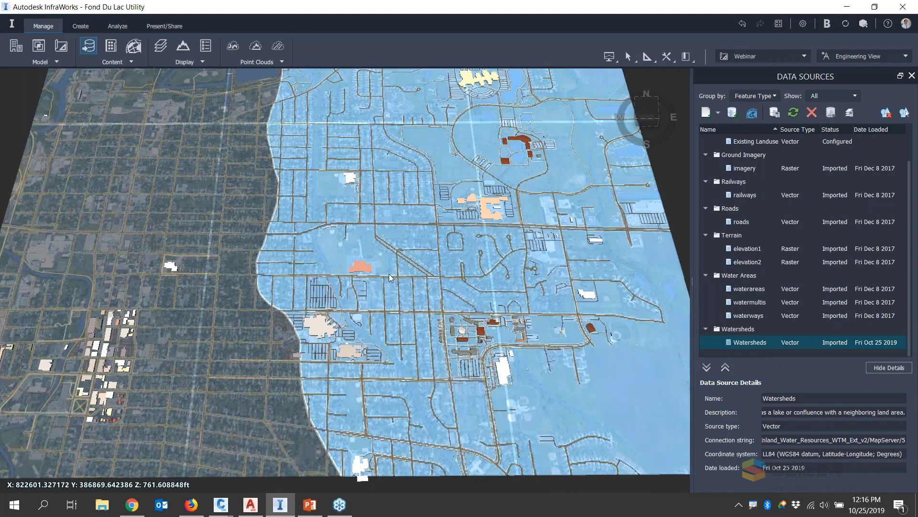
# - Select the imported watershed in the model and examine its boundary and its hydrology data properties
pyautogui.click(389, 274)
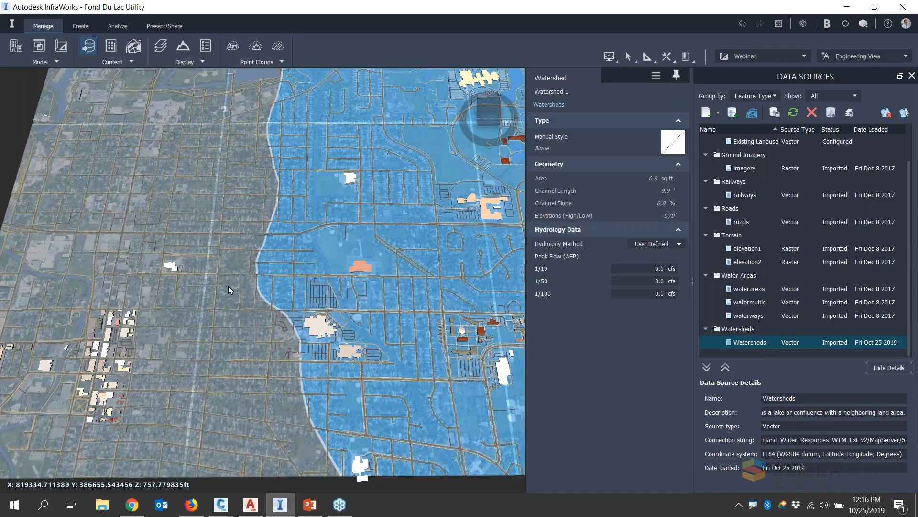
pyautogui.scroll(6, 241, 322)
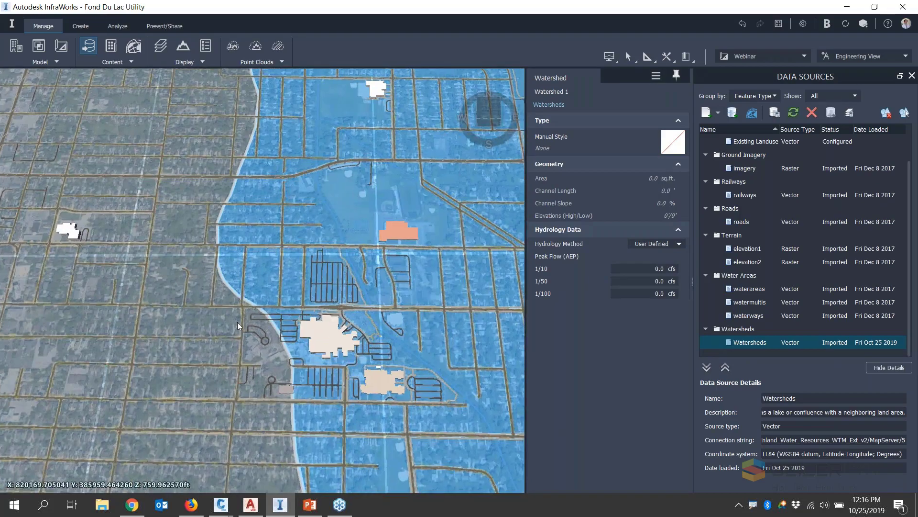
pyautogui.scroll(-4, 317, 314)
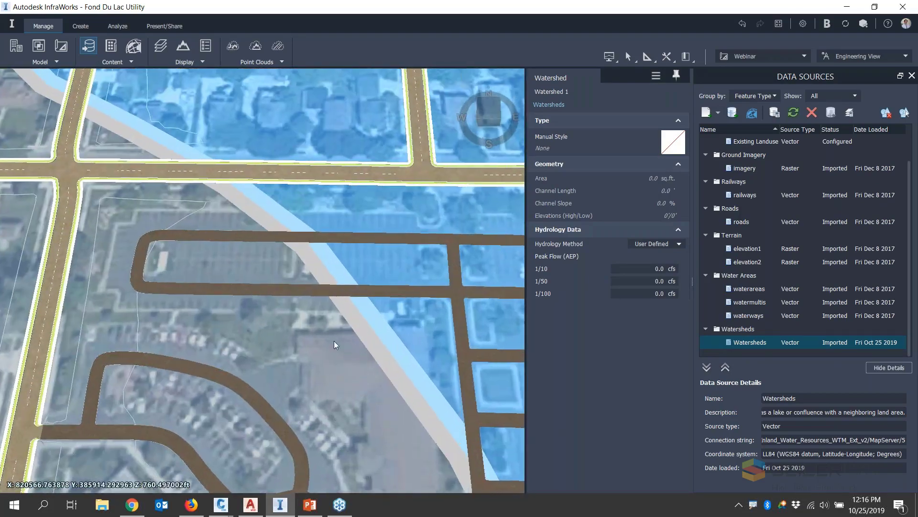
pyautogui.scroll(-5, 302, 349)
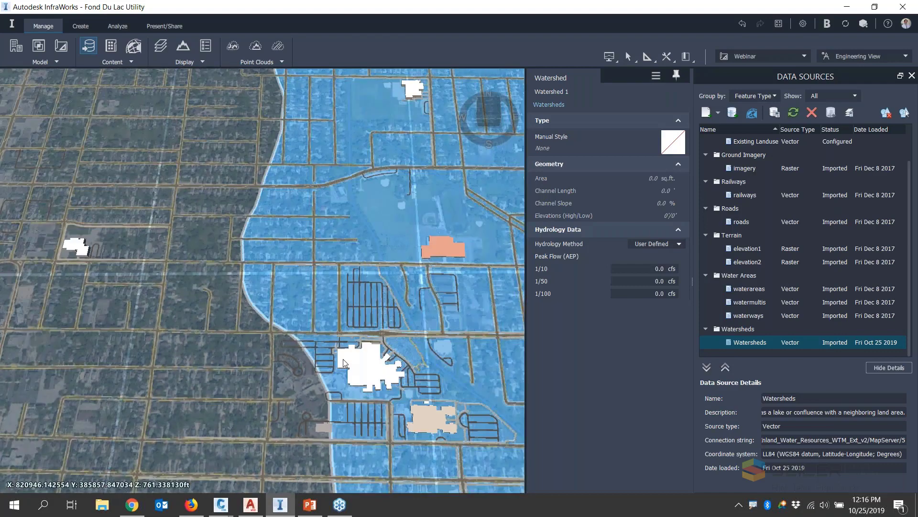
pyautogui.keyDown('shift'); pyautogui.moveTo(334, 358); pyautogui.dragTo(276, 328, button='middle'); pyautogui.keyUp('shift')
pyautogui.scroll(-2, 277, 328)
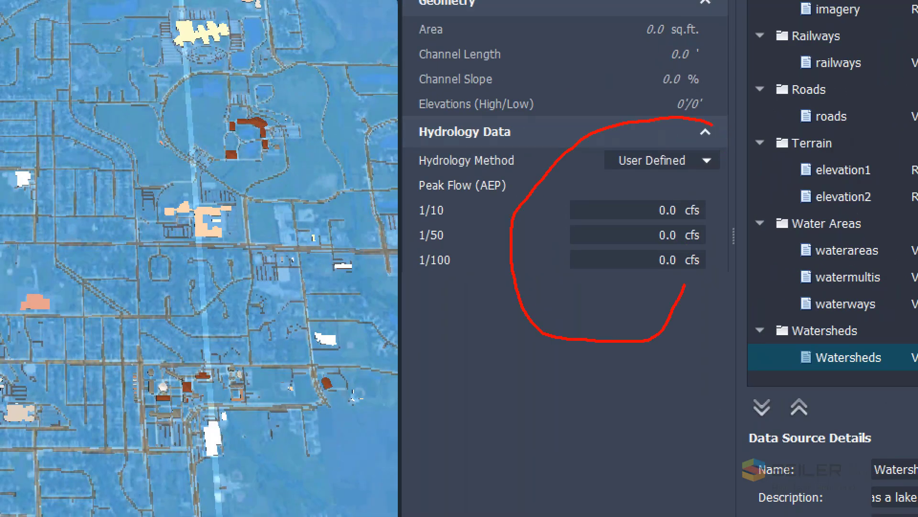
pyautogui.moveTo(685, 286); pyautogui.dragTo(672, 111)
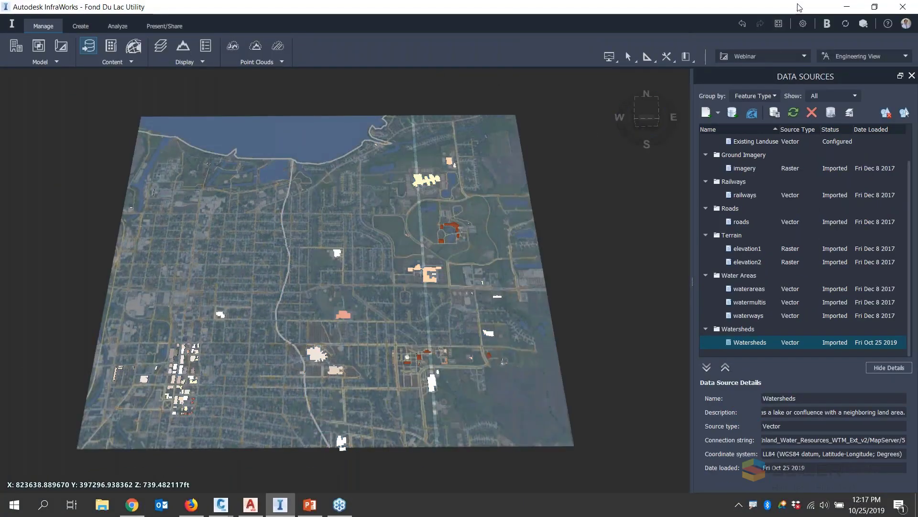
# - Switch the model to the ArcGIS_Online_Connector proposal and display it in Conceptual View
pyautogui.click(775, 56)
pyautogui.click(776, 58)
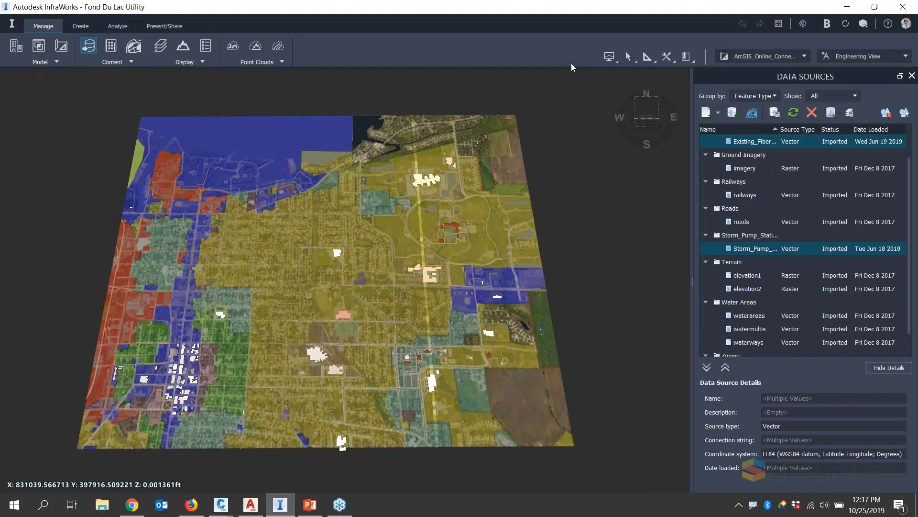
pyautogui.click(760, 57)
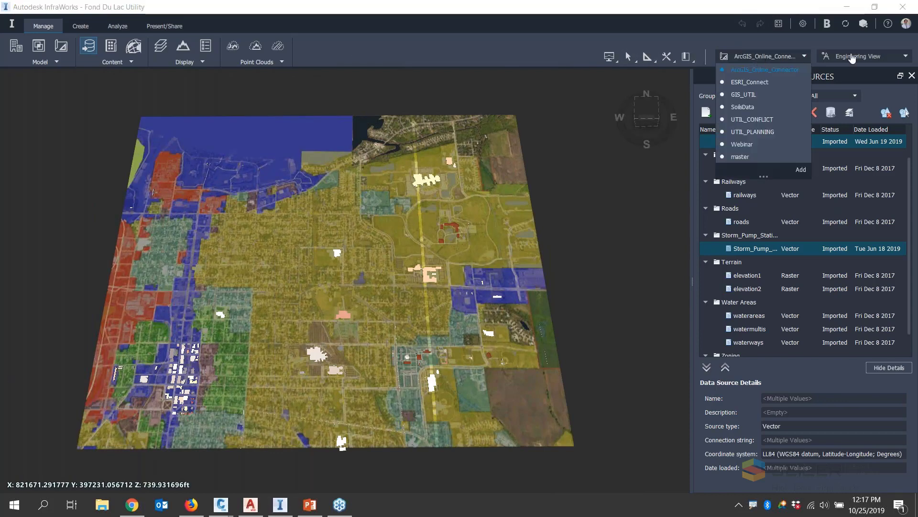
pyautogui.click(855, 60)
pyautogui.click(854, 57)
pyautogui.click(861, 70)
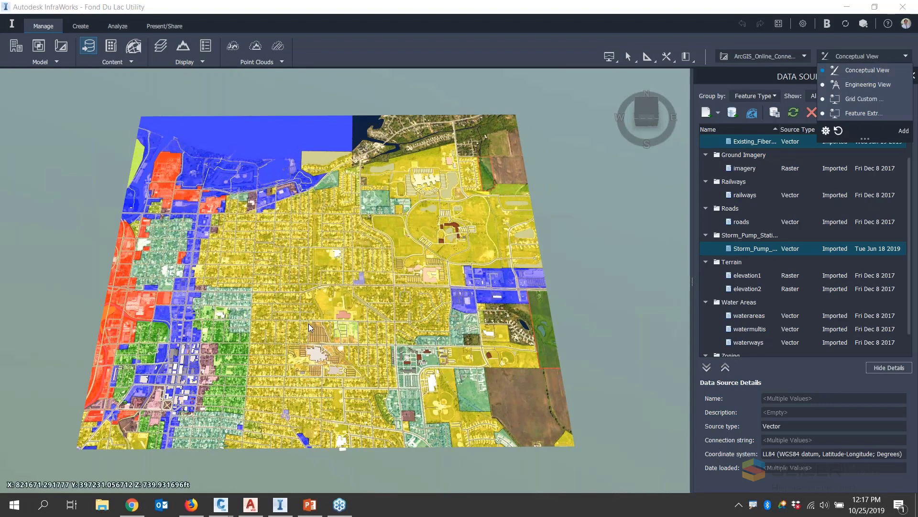
# - Select the green residential zoning area west of downtown and examine its ArcGIS attributes
pyautogui.moveTo(167, 441); pyautogui.dragTo(250, 371)
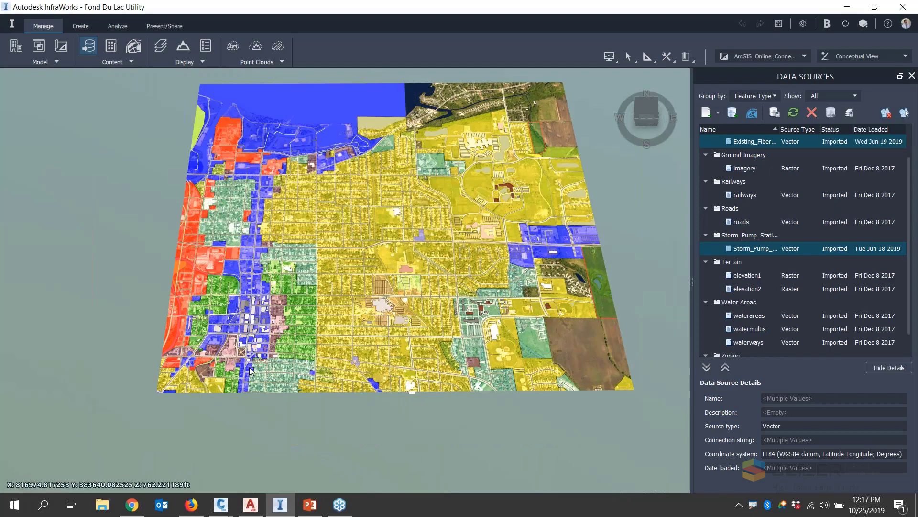
pyautogui.scroll(6, 250, 370)
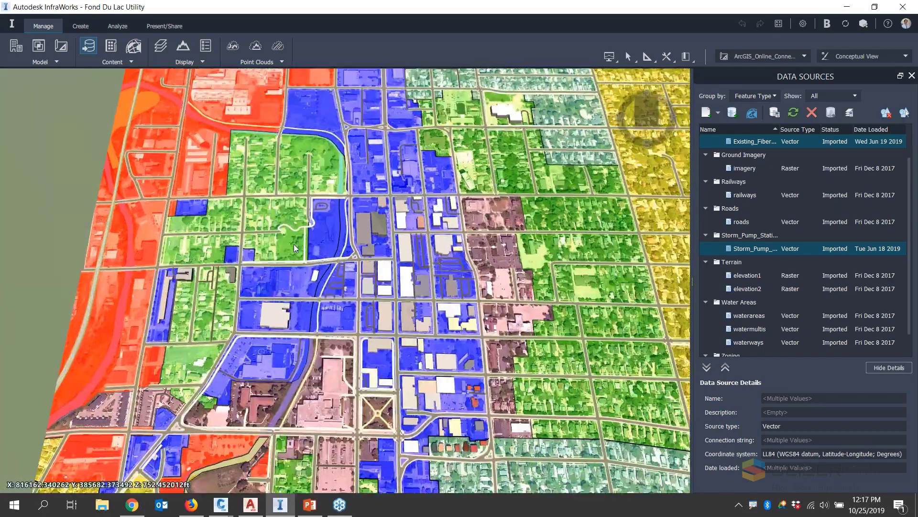
pyautogui.click(293, 240)
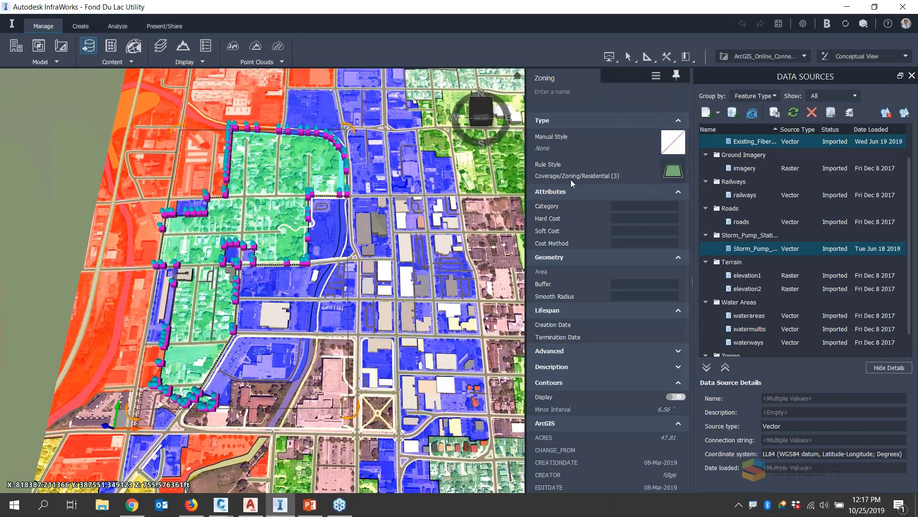
pyautogui.scroll(-5, 616, 323)
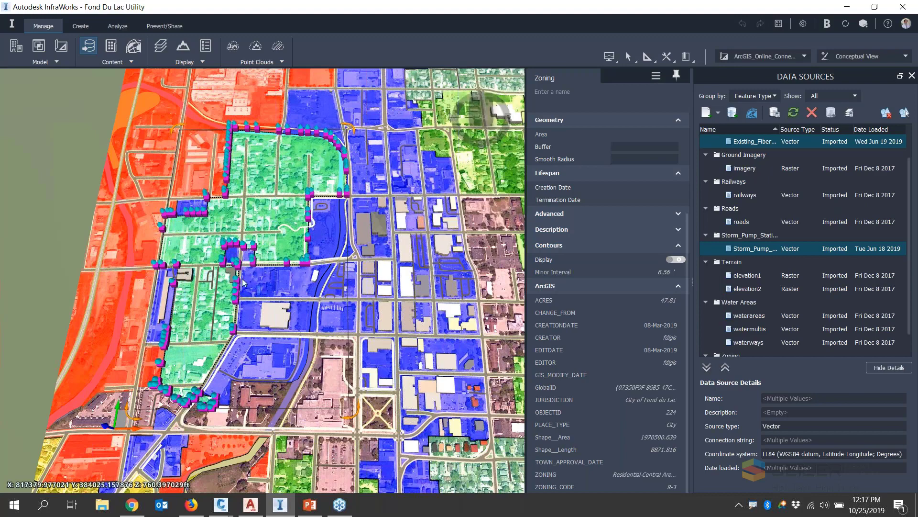
# - Examine the ArcGIS attributes of the red industrial zone and the two blue business zones in turn
pyautogui.press('Escape')
pyautogui.click(205, 133)
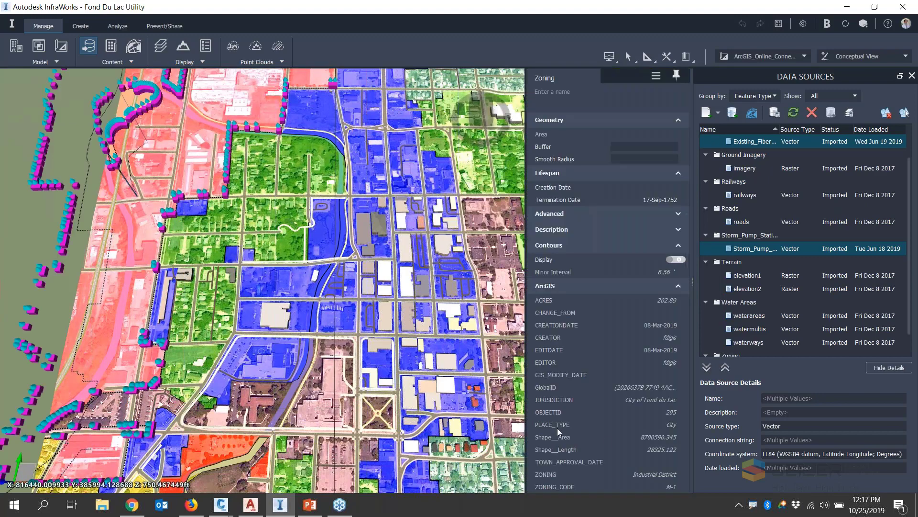
pyautogui.click(298, 276)
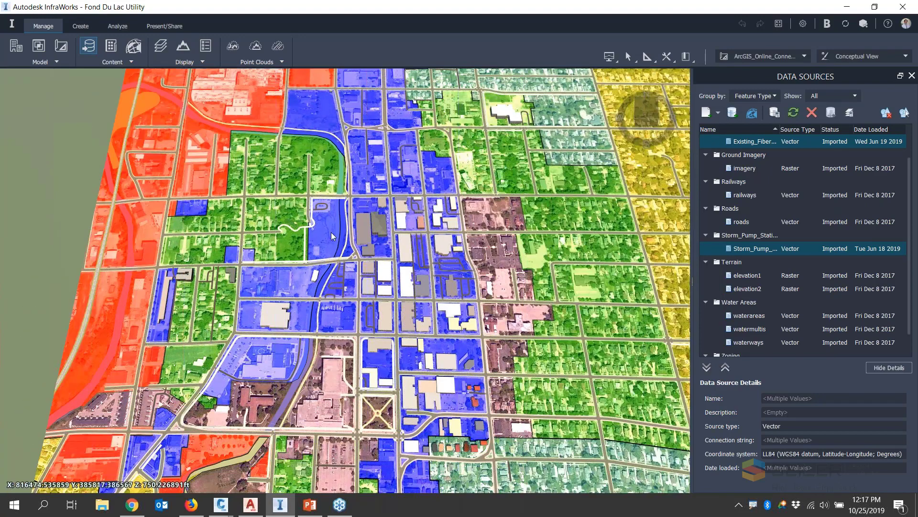
pyautogui.scroll(-5, 658, 481)
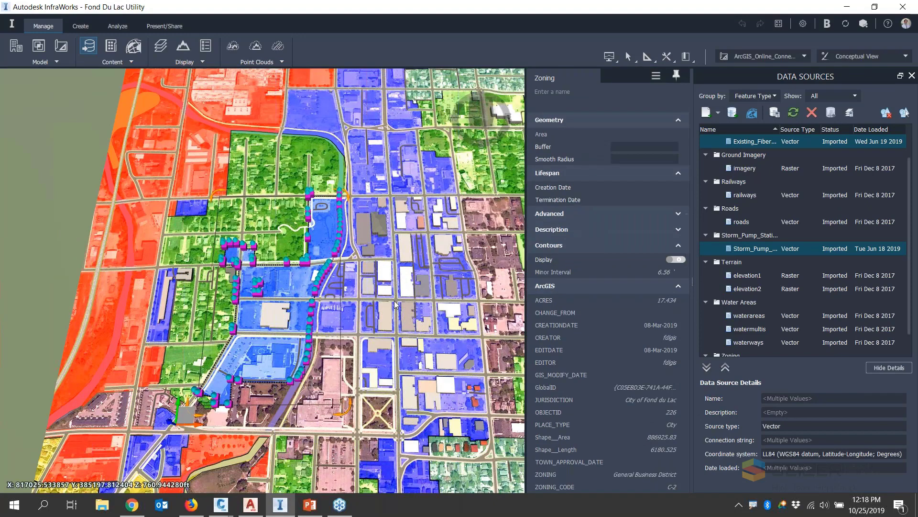
pyautogui.click(386, 313)
pyautogui.click(386, 313)
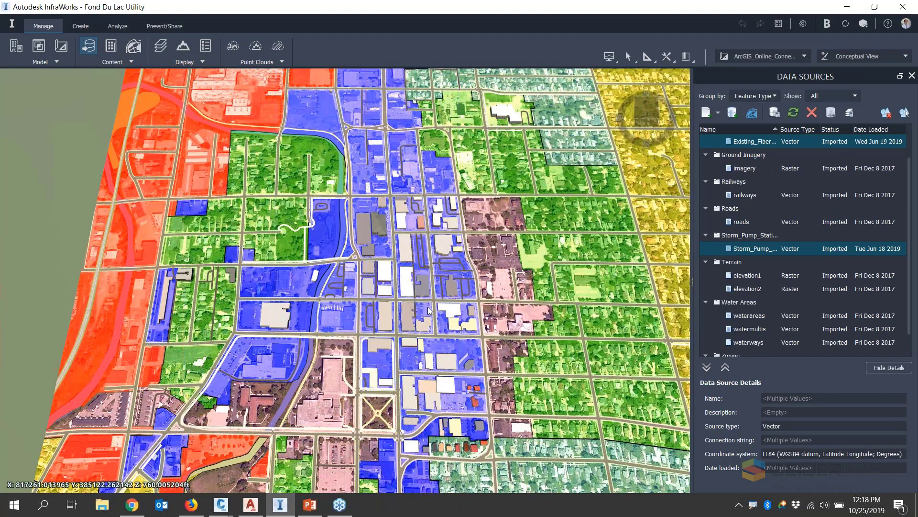
pyautogui.scroll(-5, 675, 477)
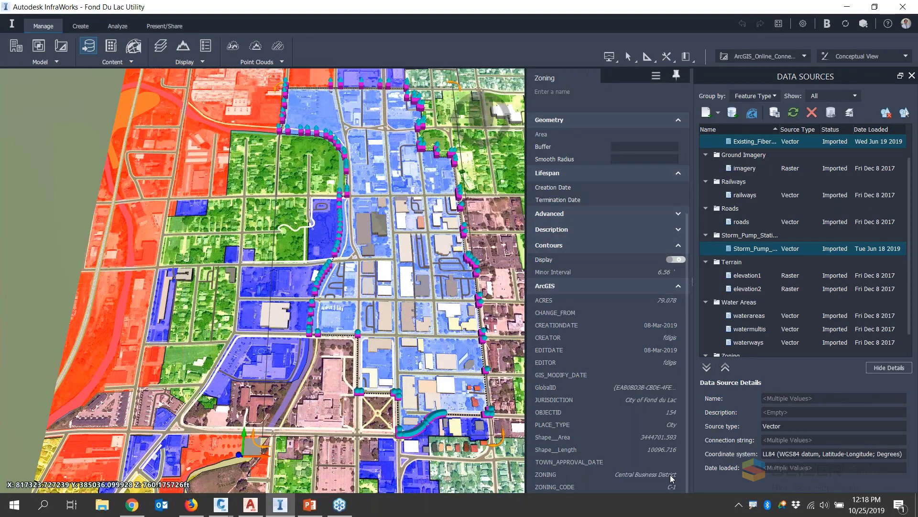
pyautogui.scroll(-5, 302, 402)
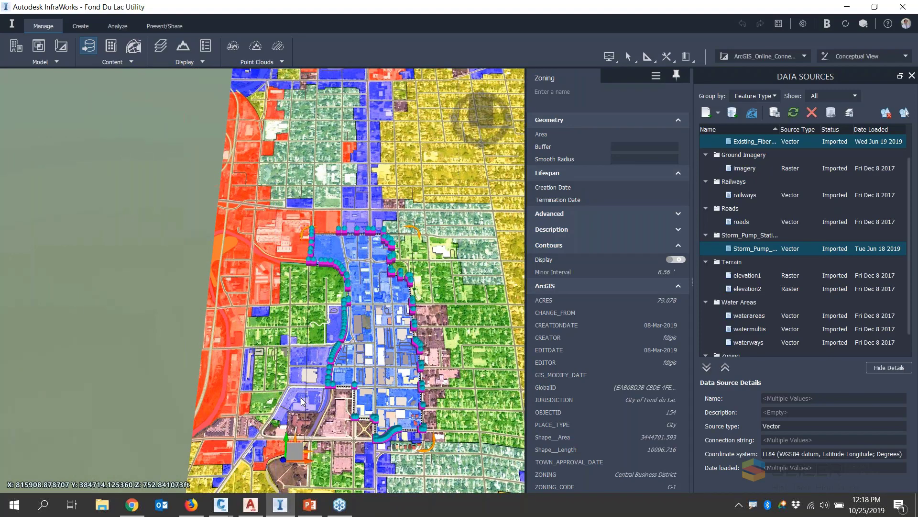
# - Switch the model to the ESRI_Connect proposal and look over its buildings and roads from above
pyautogui.moveTo(303, 402); pyautogui.dragTo(76, 389)
pyautogui.scroll(-5, 76, 389)
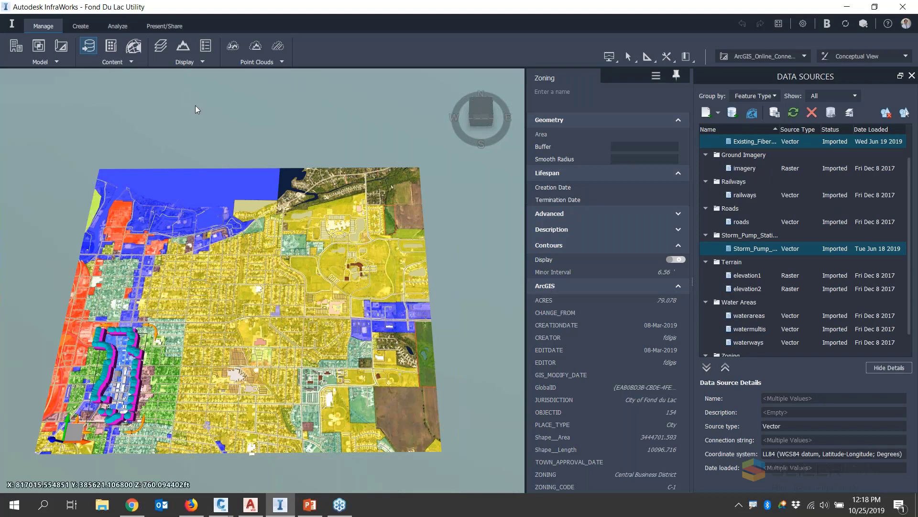
pyautogui.click(806, 56)
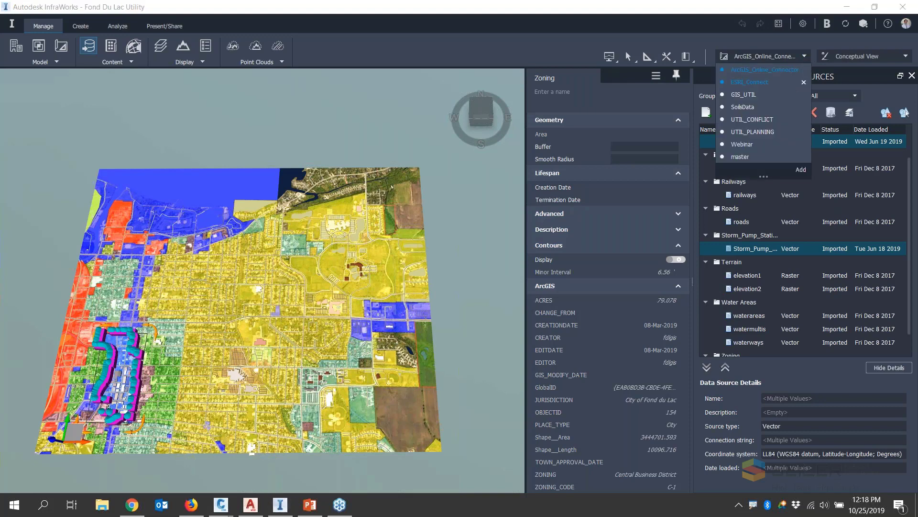
pyautogui.click(395, 239)
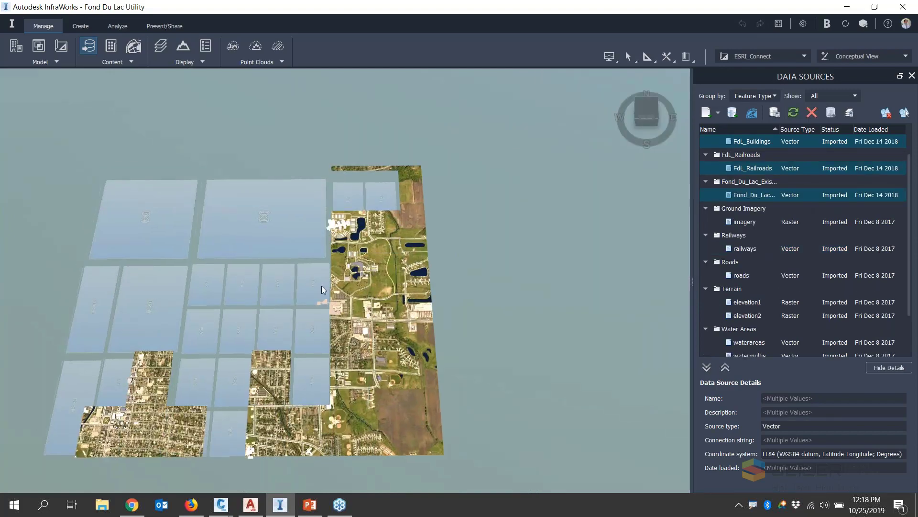
pyautogui.scroll(5, 321, 288)
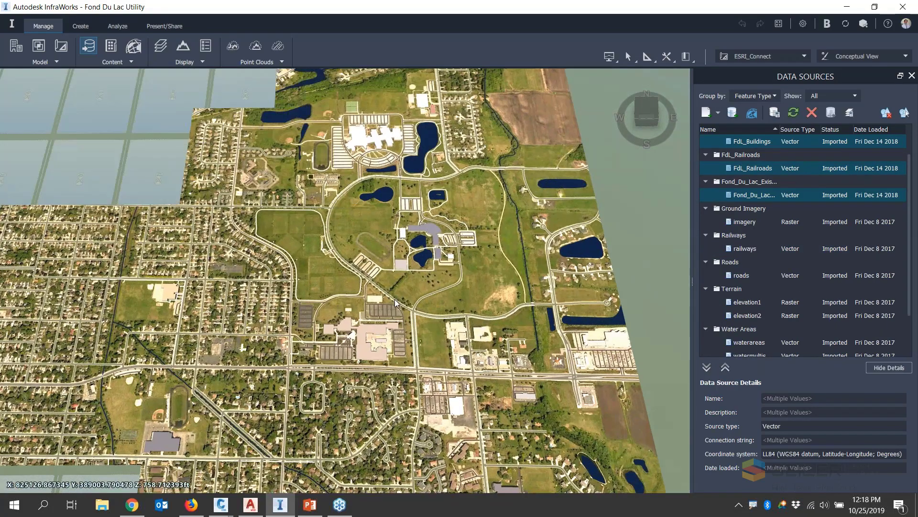
pyautogui.moveTo(395, 299); pyautogui.dragTo(396, 342, button='middle')
pyautogui.scroll(-3, 406, 306)
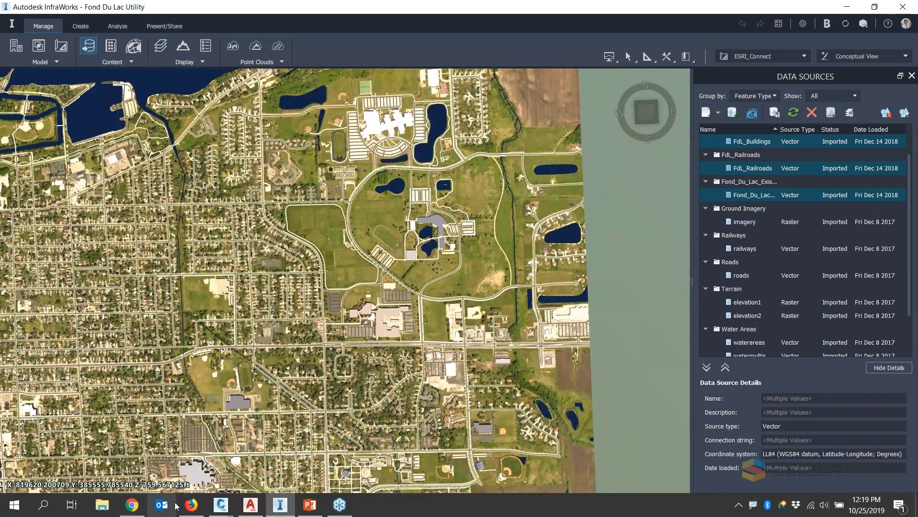
# - Switch to ArcGIS Online in the browser, open My Content and filter it by the Civil 3D Connector Data category
pyautogui.click(191, 504)
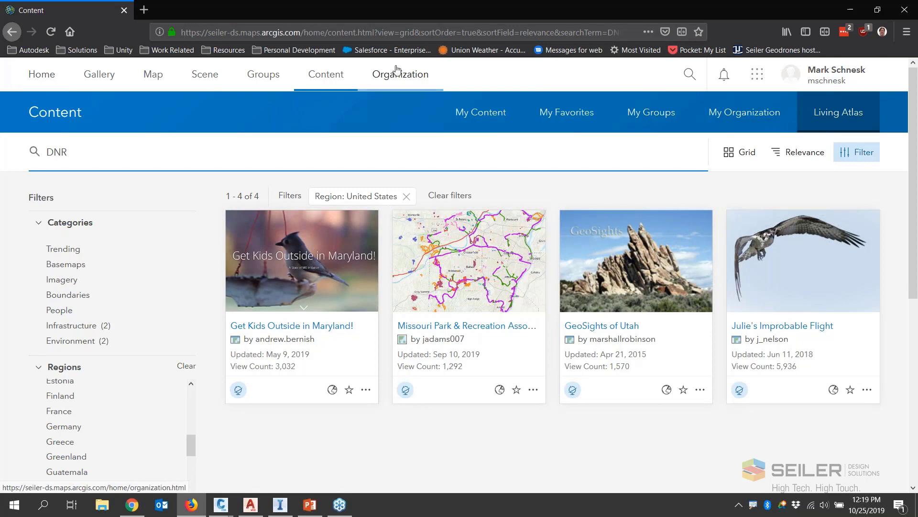
pyautogui.click(498, 120)
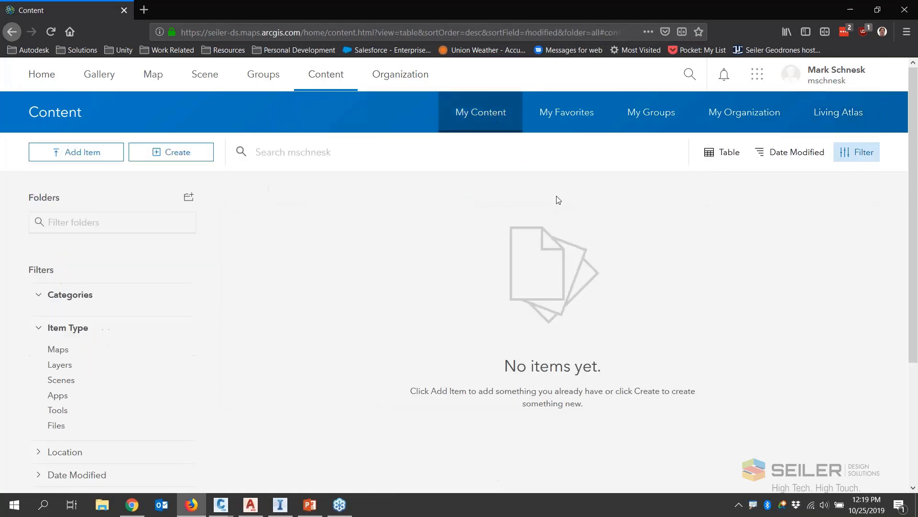
pyautogui.scroll(-4, 428, 271)
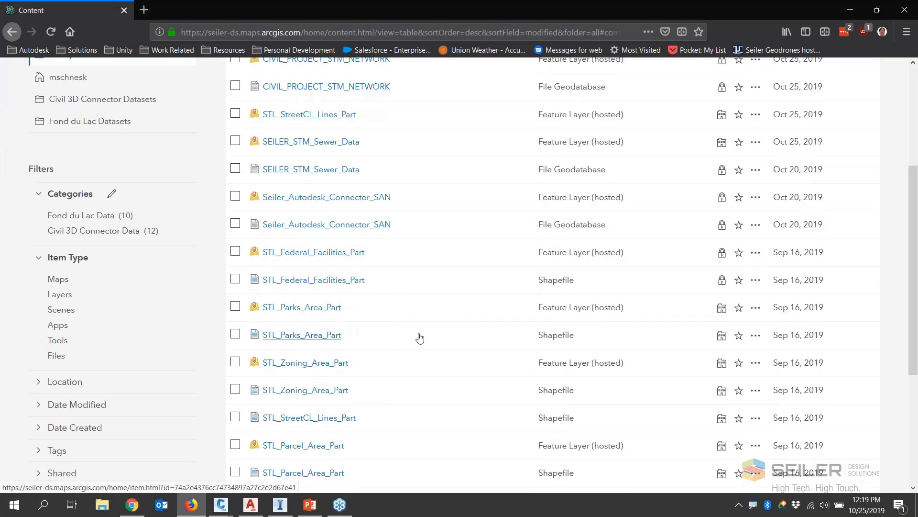
pyautogui.scroll(-4, 419, 338)
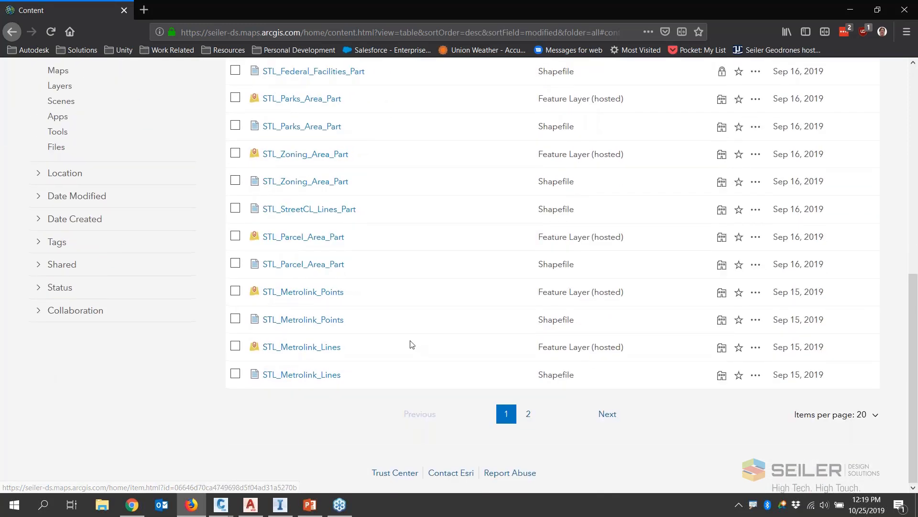
pyautogui.scroll(7, 410, 344)
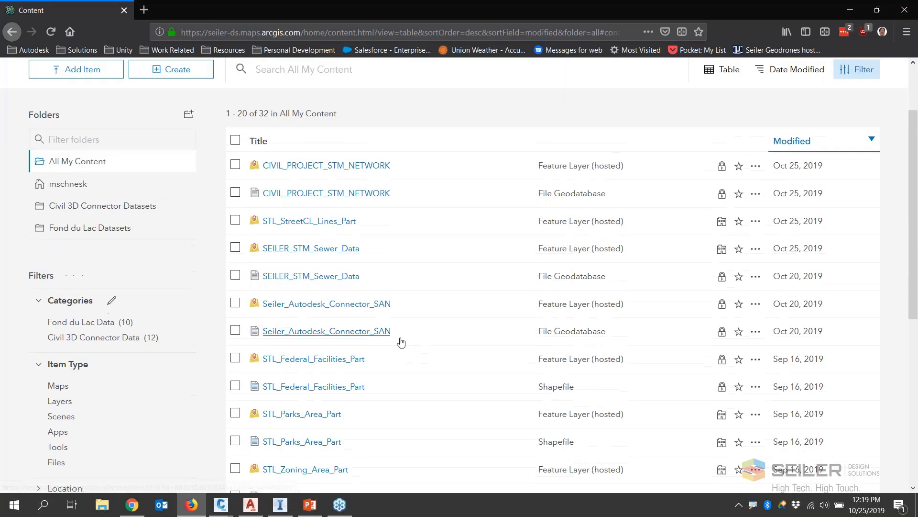
pyautogui.click(81, 338)
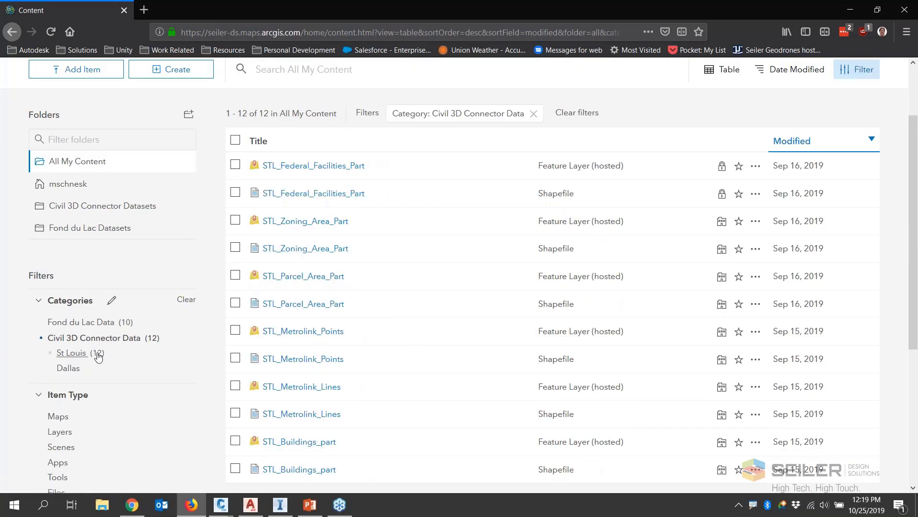
# - Filter the ArcGIS Online content by the Fond du Lac Data category and return to InfraWorks
pyautogui.click(99, 323)
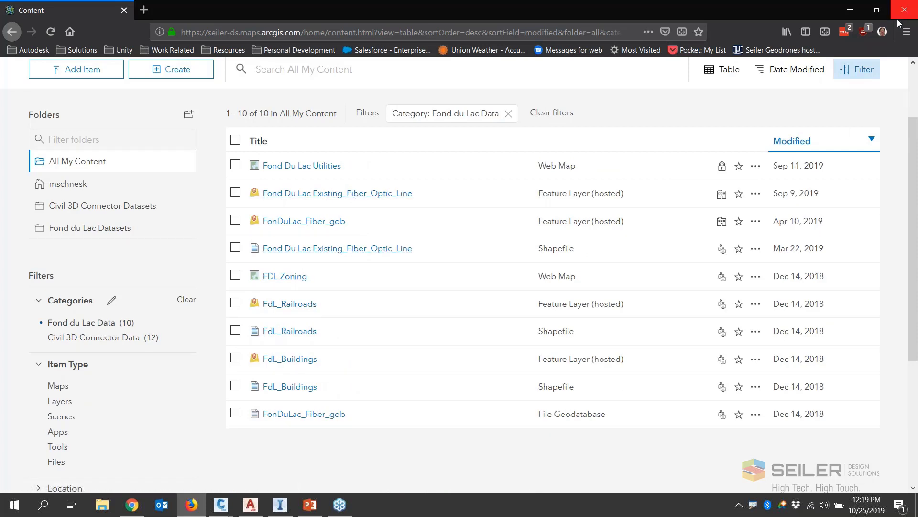
pyautogui.click(851, 10)
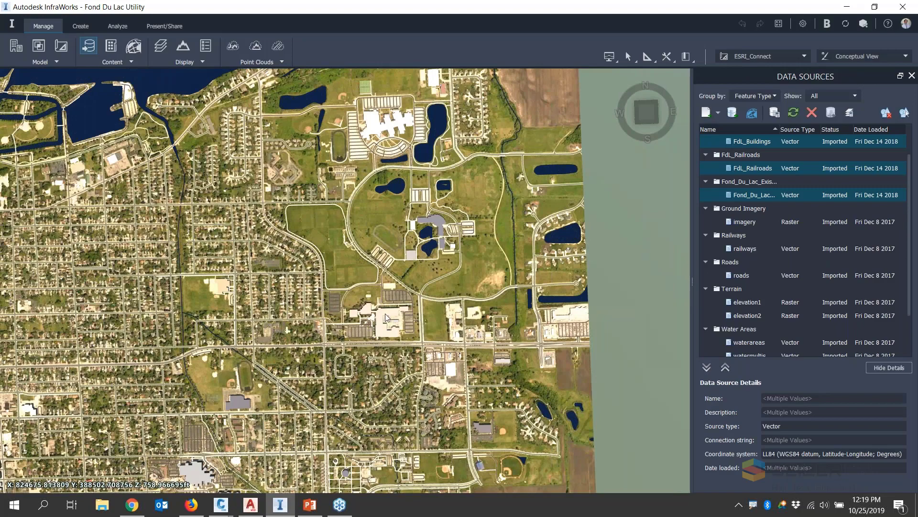
# - Switch the model to Engineering View and select the fiber optic line along the main road south of the campus
pyautogui.keyDown('shift'); pyautogui.moveTo(451, 259); pyautogui.dragTo(406, 255, button='middle'); pyautogui.keyUp('shift')
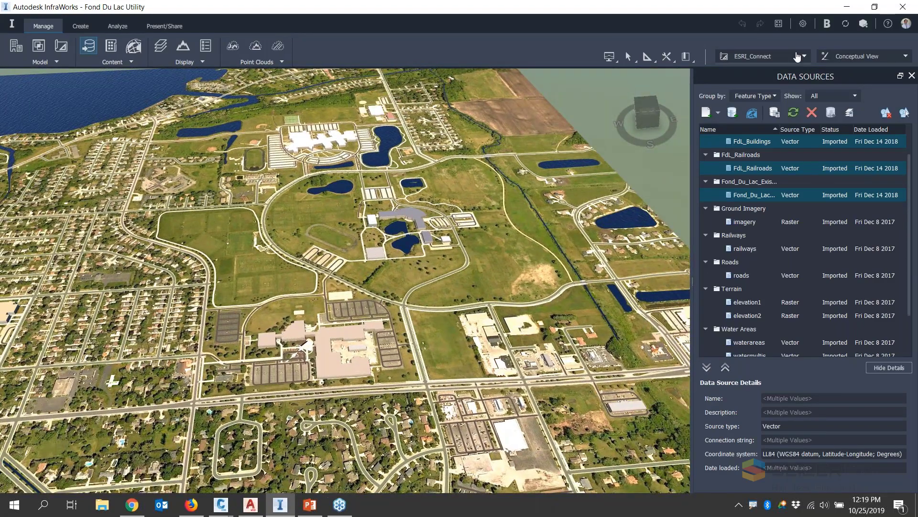
pyautogui.click(825, 57)
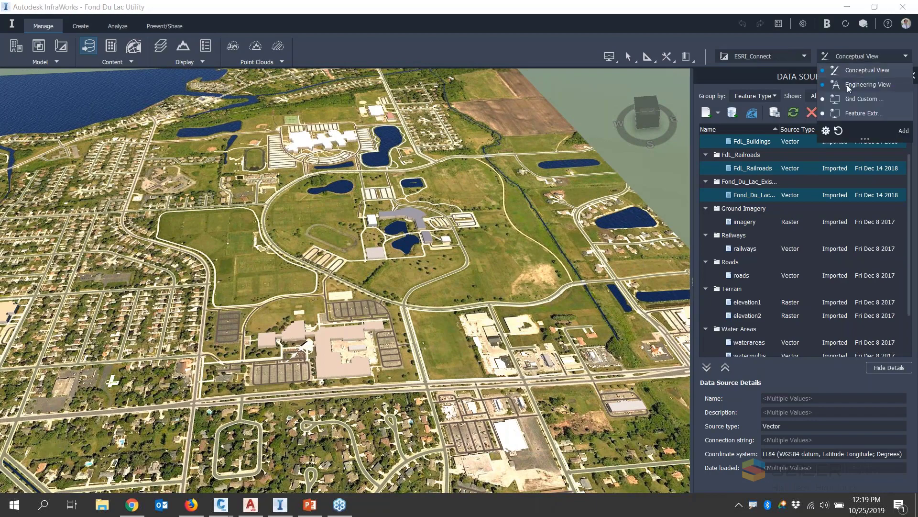
pyautogui.click(849, 86)
pyautogui.scroll(5, 423, 289)
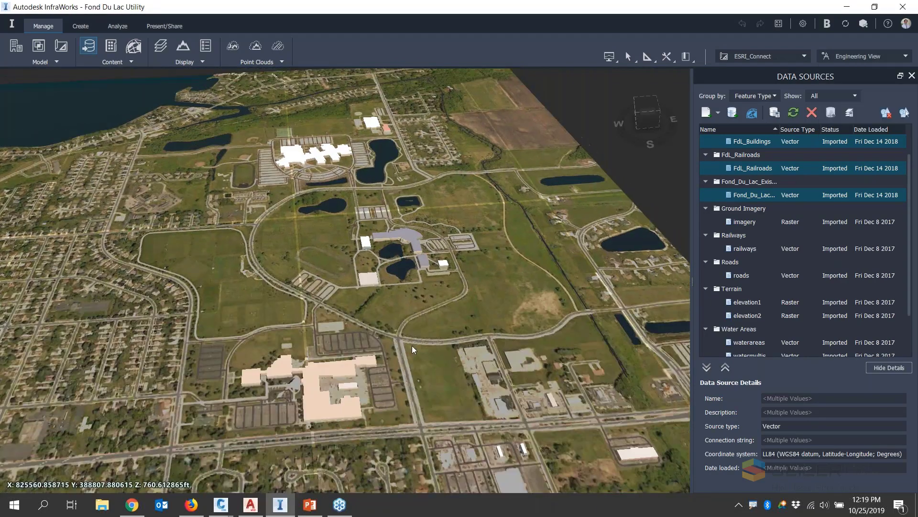
pyautogui.keyDown('shift'); pyautogui.moveTo(412, 346); pyautogui.dragTo(431, 215, button='middle'); pyautogui.keyUp('shift')
pyautogui.click(461, 174)
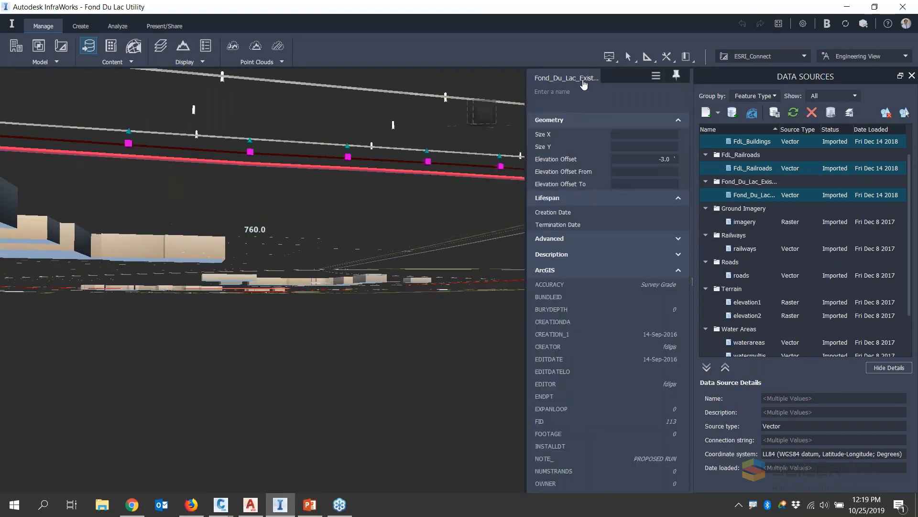
# - Trace the selected fiber optic line to its east end and follow the line north to the campus parking lots
pyautogui.scroll(-10, 415, 240)
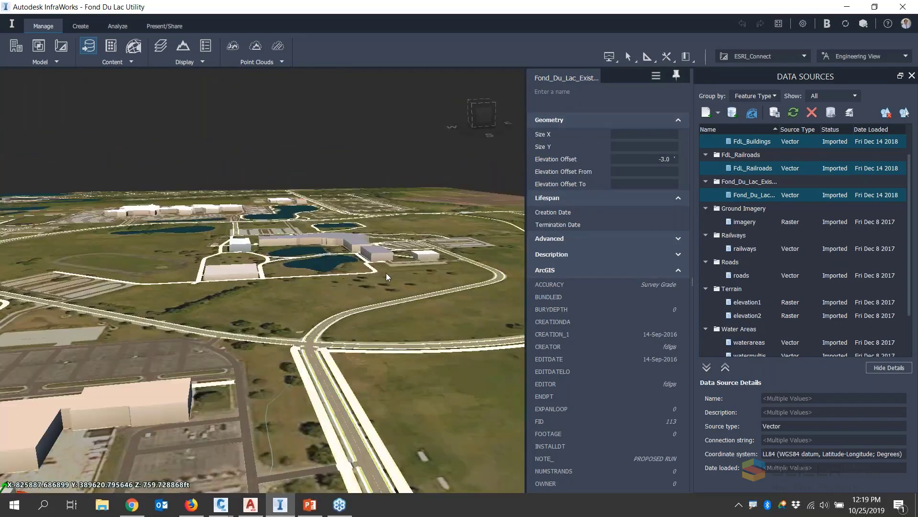
pyautogui.scroll(10, 398, 386)
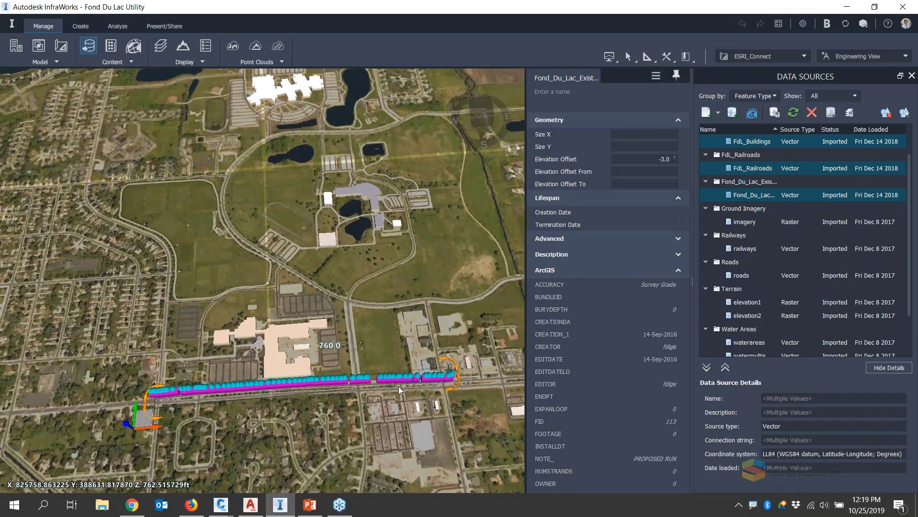
pyautogui.scroll(10, 314, 294)
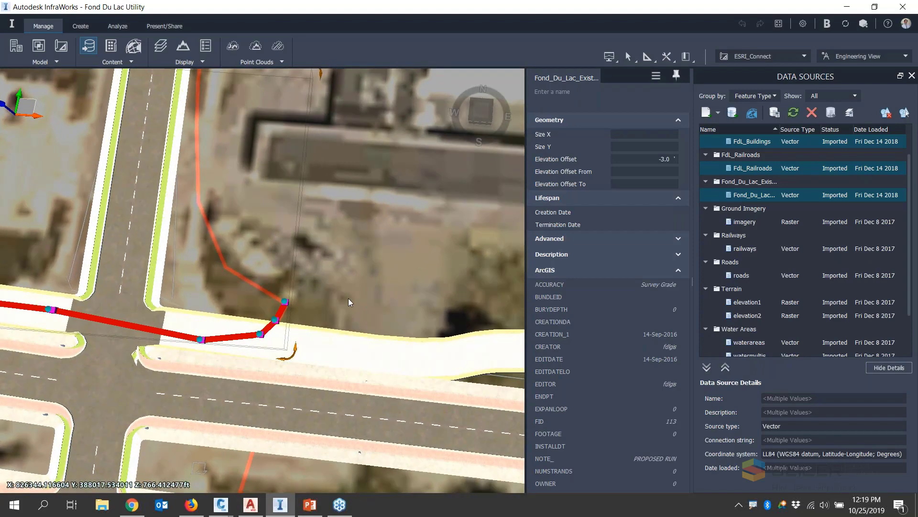
pyautogui.scroll(-5, 361, 362)
pyautogui.moveTo(346, 323); pyautogui.dragTo(316, 431)
pyautogui.scroll(6, 308, 415)
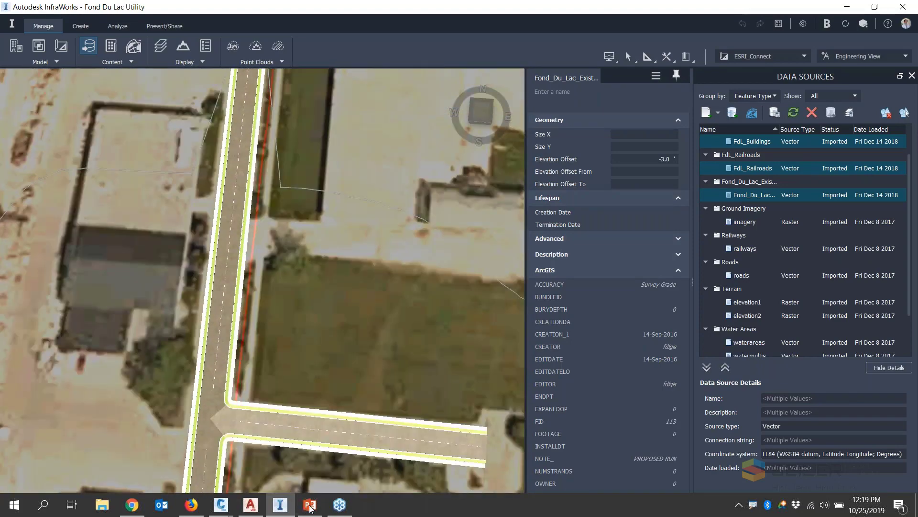
pyautogui.scroll(-4, 307, 415)
pyautogui.moveTo(282, 288); pyautogui.dragTo(308, 457)
pyautogui.scroll(6, 308, 457)
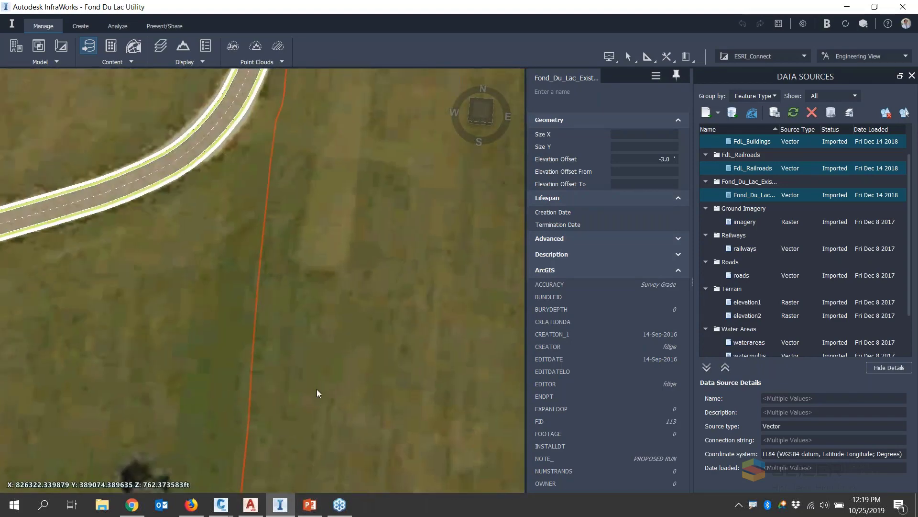
pyautogui.scroll(-3, 316, 428)
pyautogui.moveTo(354, 181); pyautogui.dragTo(360, 445)
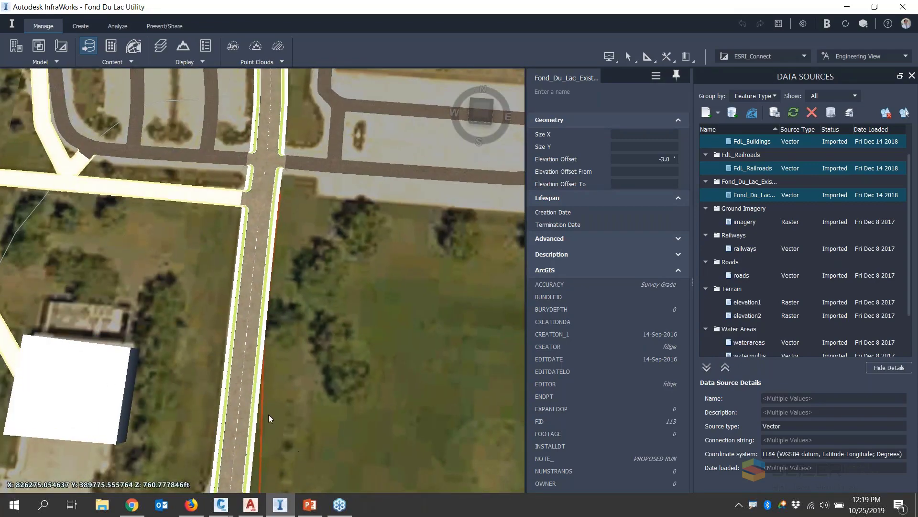
# - Select the fiber optic line beside the campus road and extend its north end vertex past the parking lots
pyautogui.scroll(3, 262, 412)
pyautogui.press('Escape')
pyautogui.moveTo(265, 414); pyautogui.dragTo(308, 366, button='middle')
pyautogui.click(279, 277)
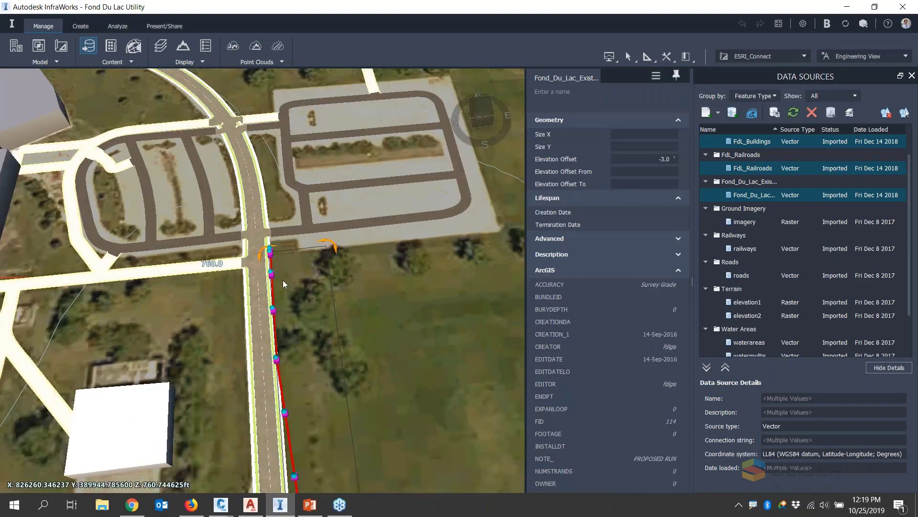
pyautogui.scroll(2, 272, 252)
pyautogui.scroll(4, 271, 252)
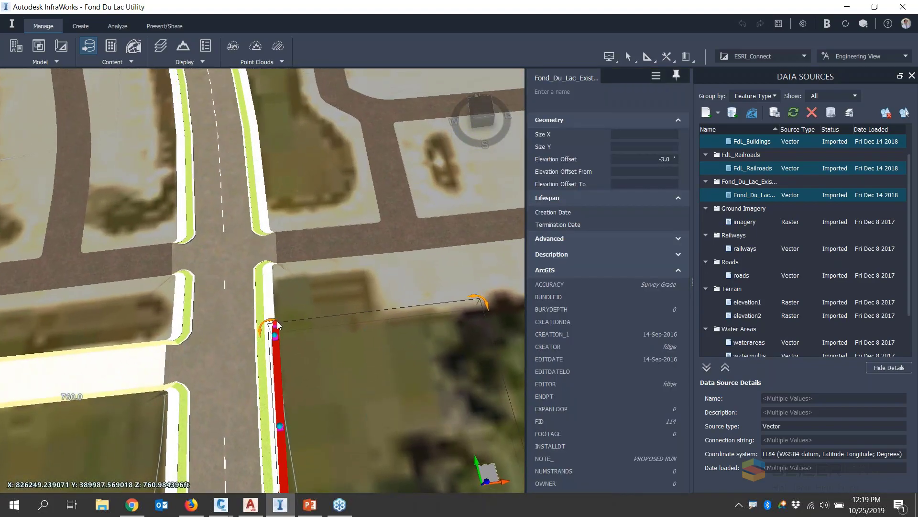
pyautogui.scroll(-5, 325, 385)
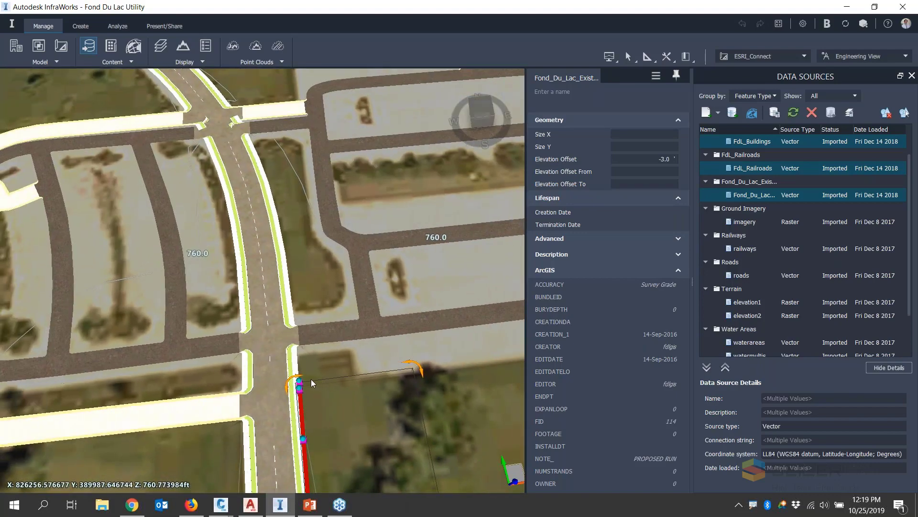
pyautogui.moveTo(301, 386); pyautogui.dragTo(287, 152)
pyautogui.scroll(-3, 338, 248)
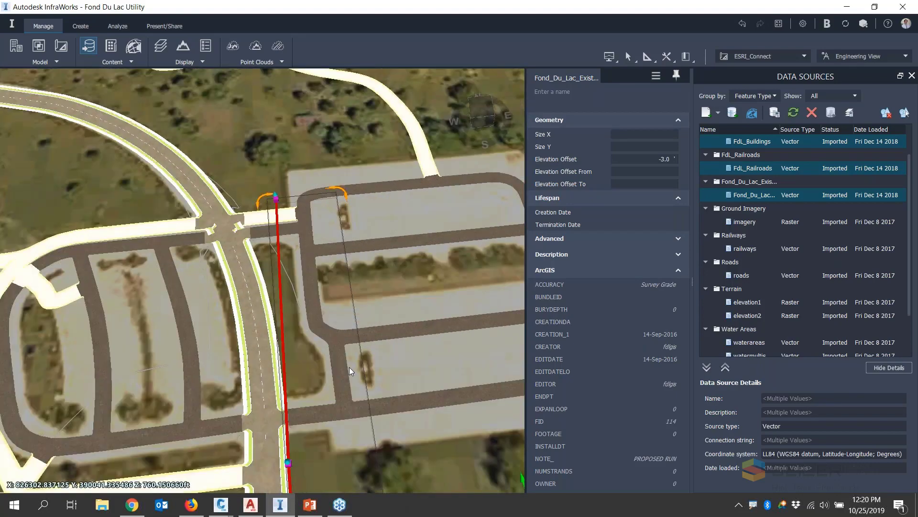
pyautogui.scroll(3, 261, 241)
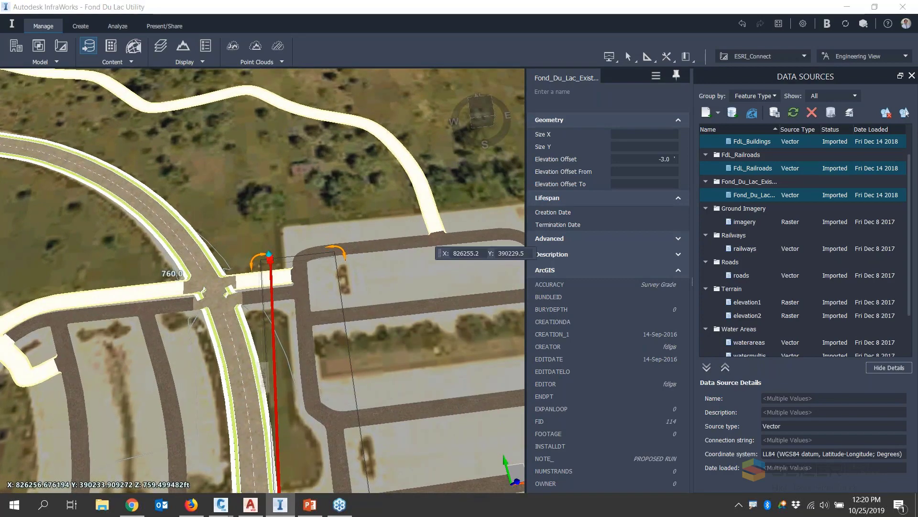
pyautogui.moveTo(272, 257); pyautogui.dragTo(259, 125)
# - Add a vertex near the fiber line's north end, move it east above the large parking lot and deselect the line
pyautogui.rightClick(263, 165)
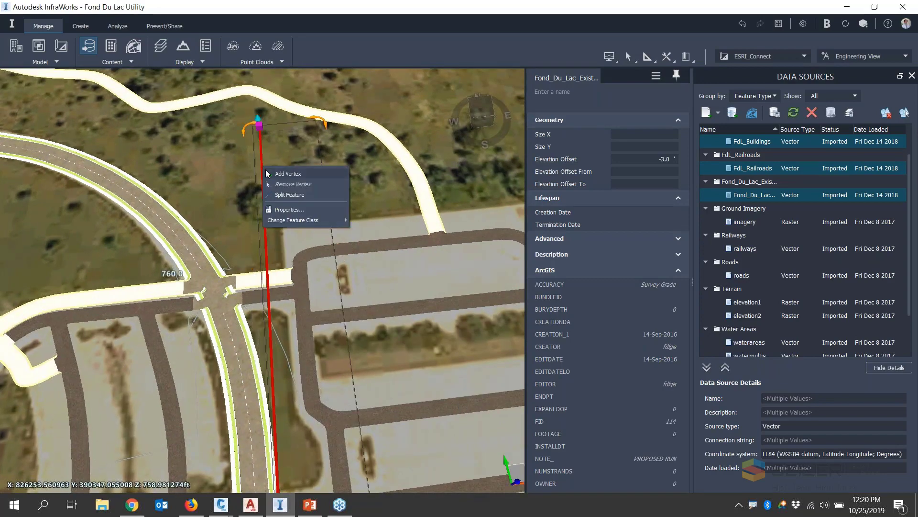
pyautogui.click(271, 198)
pyautogui.click(266, 167)
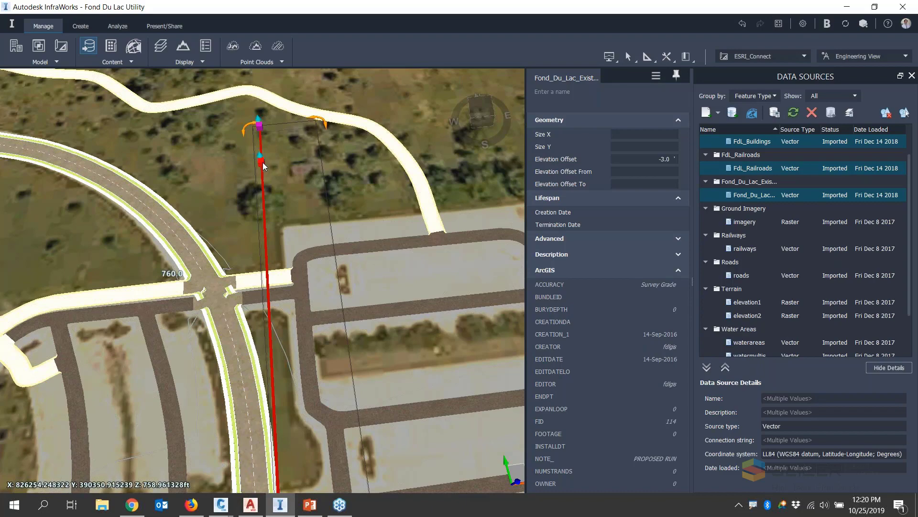
pyautogui.moveTo(263, 162); pyautogui.dragTo(503, 170)
pyautogui.scroll(-2, 174, 175)
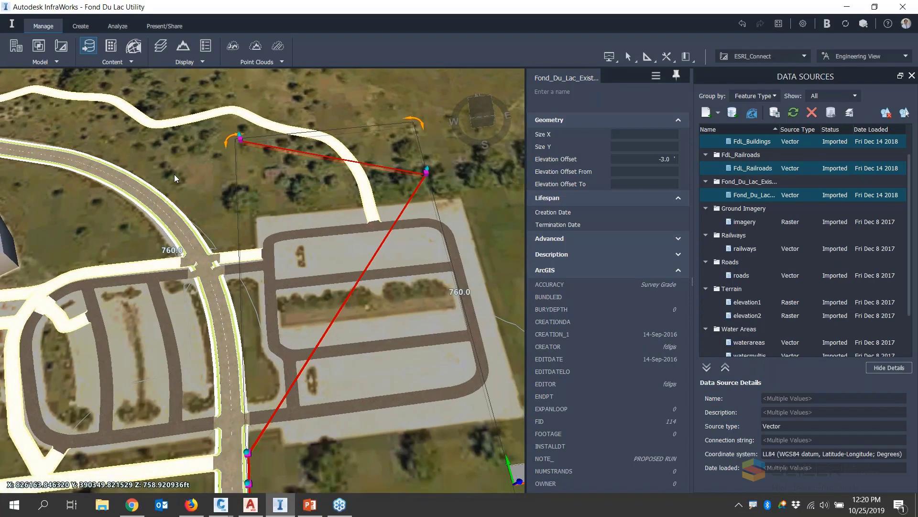
pyautogui.scroll(-1, 174, 178)
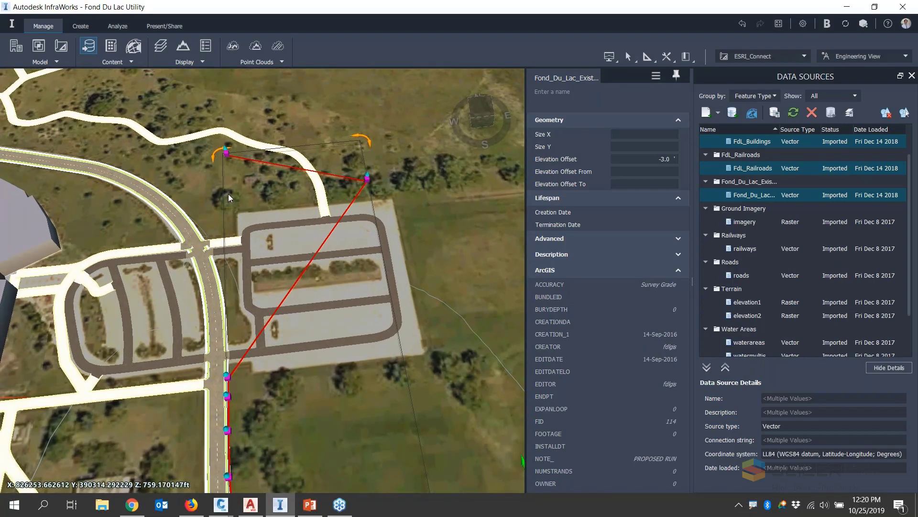
pyautogui.scroll(2, 225, 208)
pyautogui.scroll(2, 323, 162)
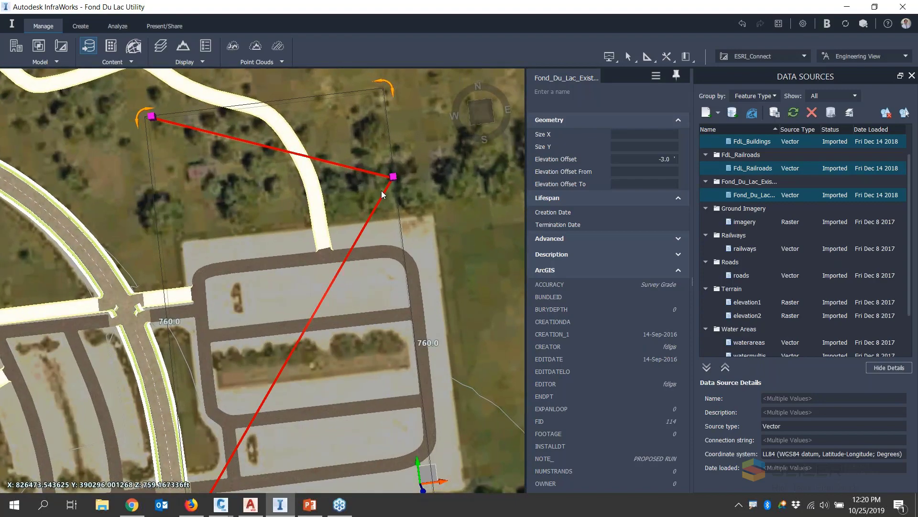
pyautogui.click(419, 201)
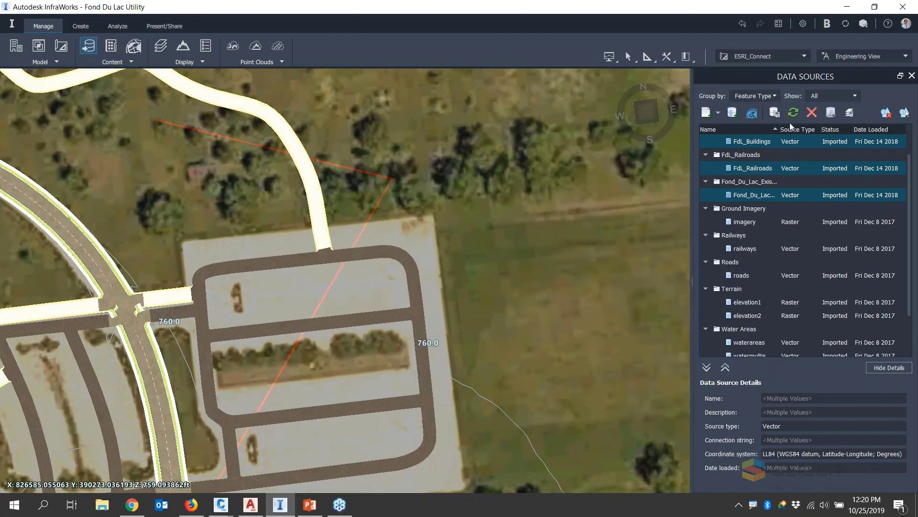
# - Save the edits of the Fond_Du_Lac_Existing_Fiber_Optic_Line data source back to its ArcGIS source
pyautogui.click(765, 197)
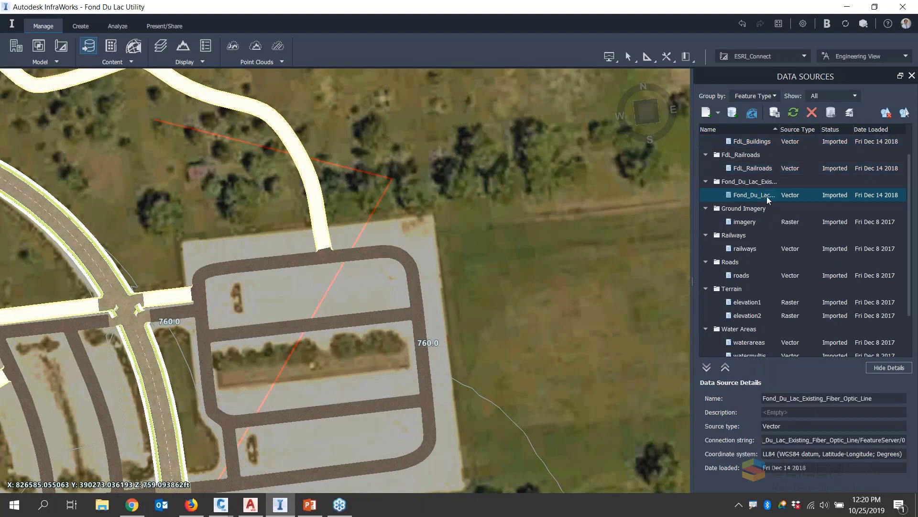
pyautogui.rightClick(767, 196)
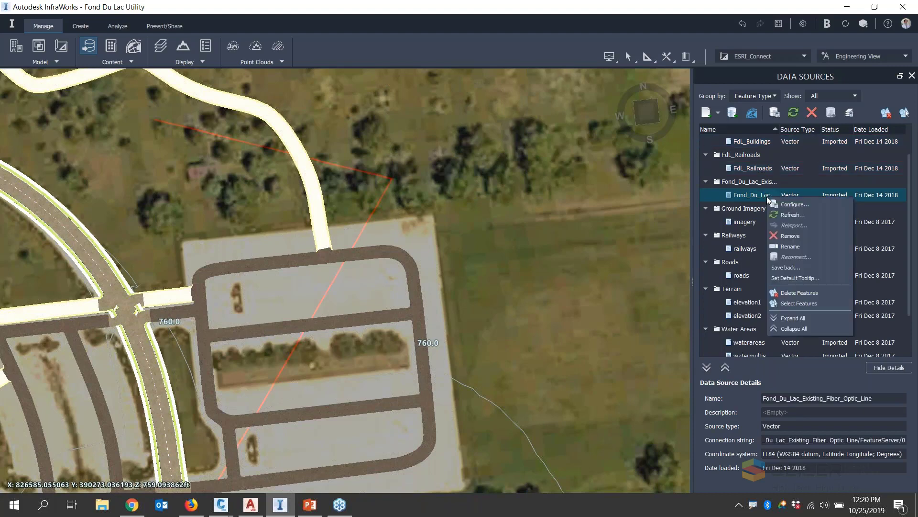
pyautogui.click(790, 266)
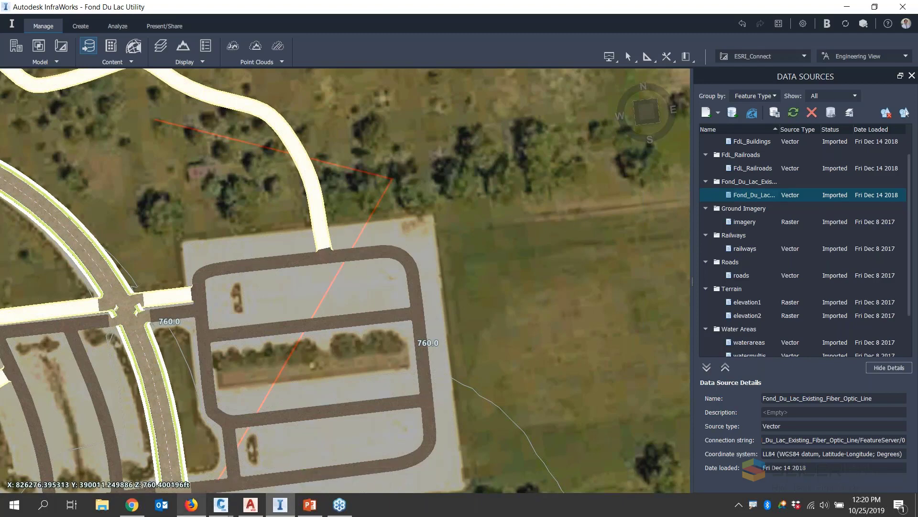
# - Switch to ArcGIS Online in the browser, refresh the content list and filter it by Civil 3D Connector Data
pyautogui.click(191, 504)
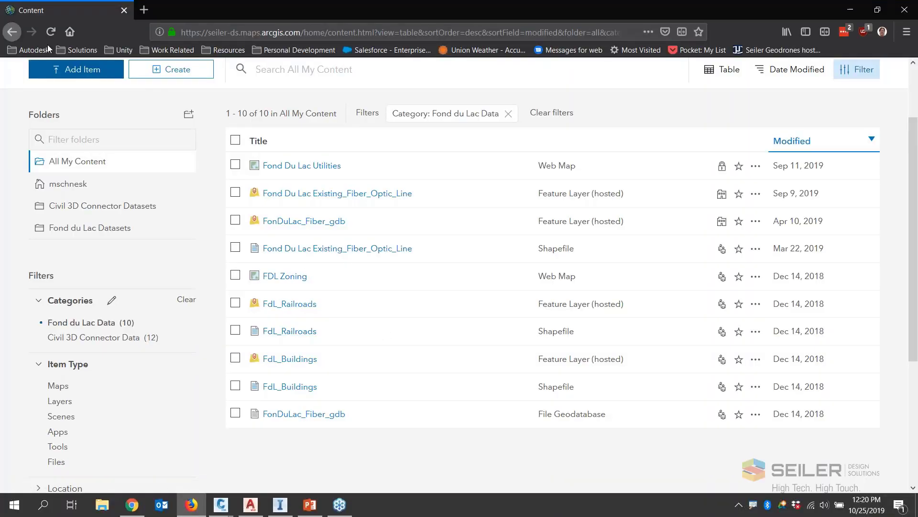
pyautogui.click(51, 32)
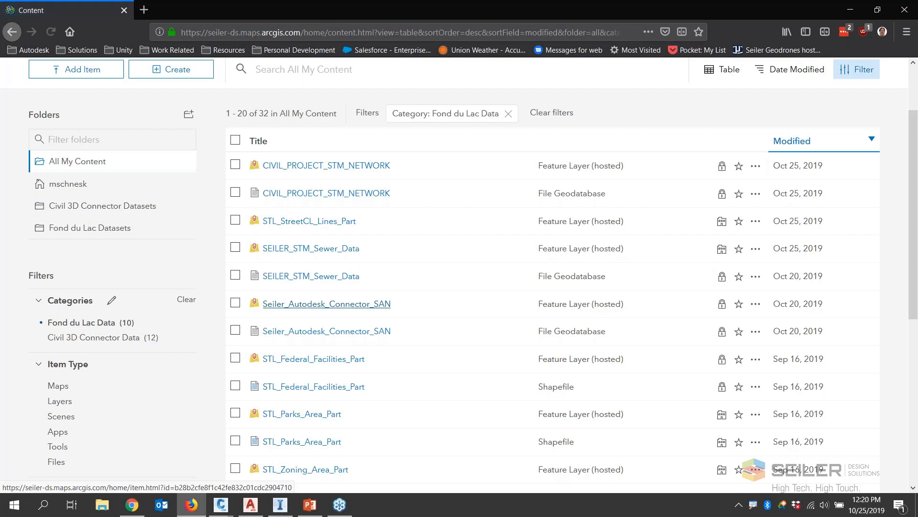
pyautogui.click(106, 323)
pyautogui.click(107, 338)
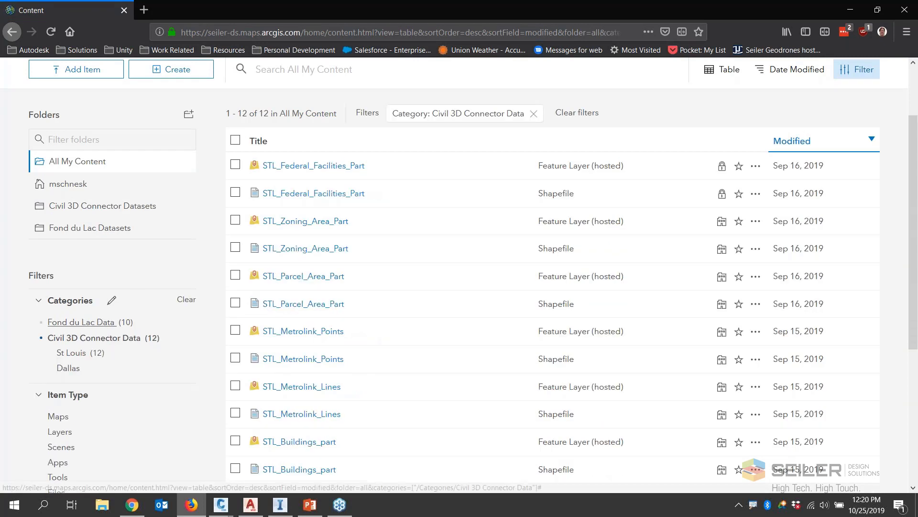
# - Open the Fond Du Lac Existing_Fiber_Optic_Line feature layer from the Fond du Lac Datasets folder and examine its settings
pyautogui.click(93, 228)
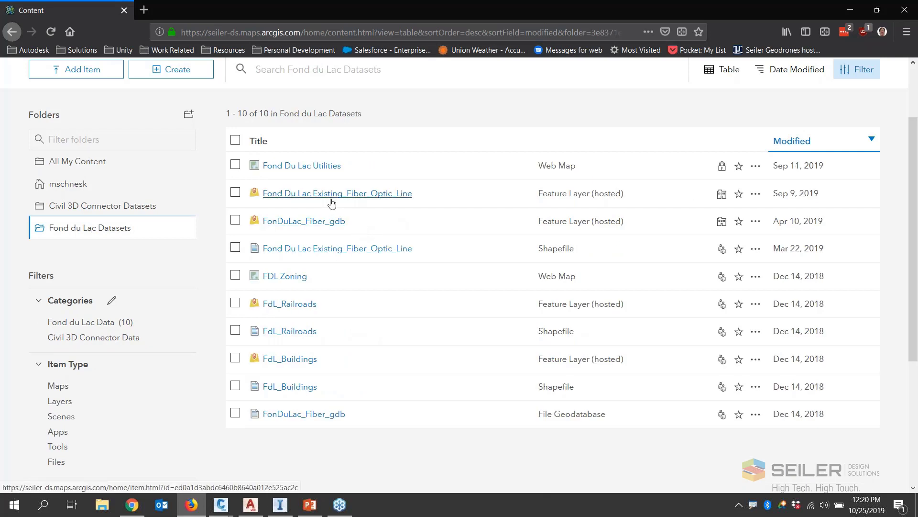
pyautogui.click(332, 196)
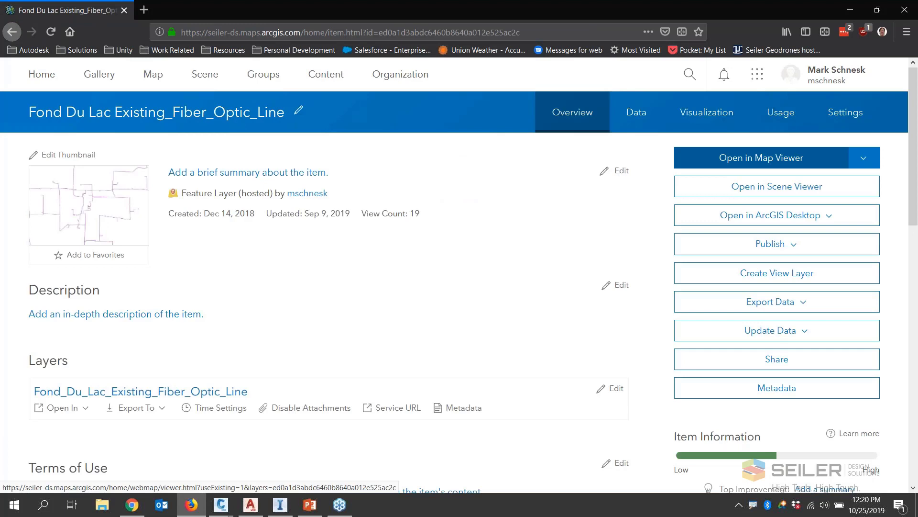
pyautogui.click(845, 112)
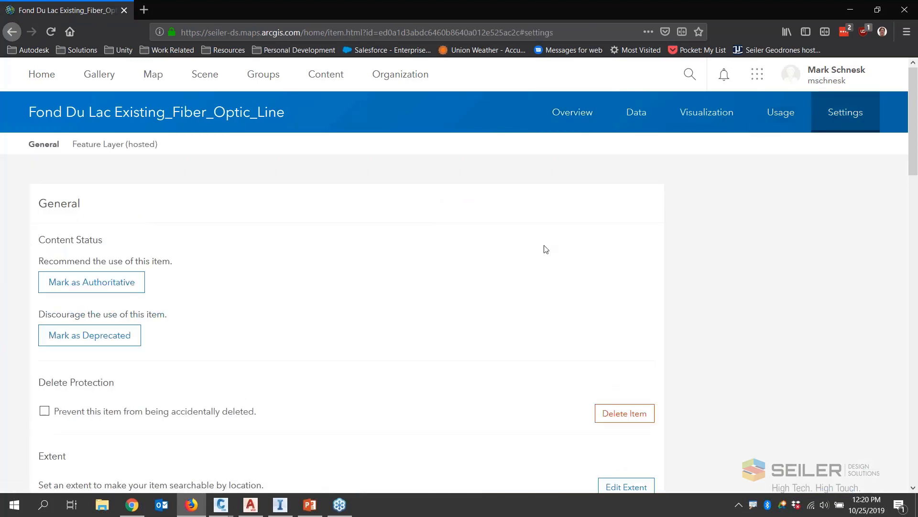
pyautogui.scroll(-10, 135, 316)
pyautogui.scroll(10, 518, 173)
# - Go back to the content list, show All My Content and return to InfraWorks
pyautogui.click(12, 33)
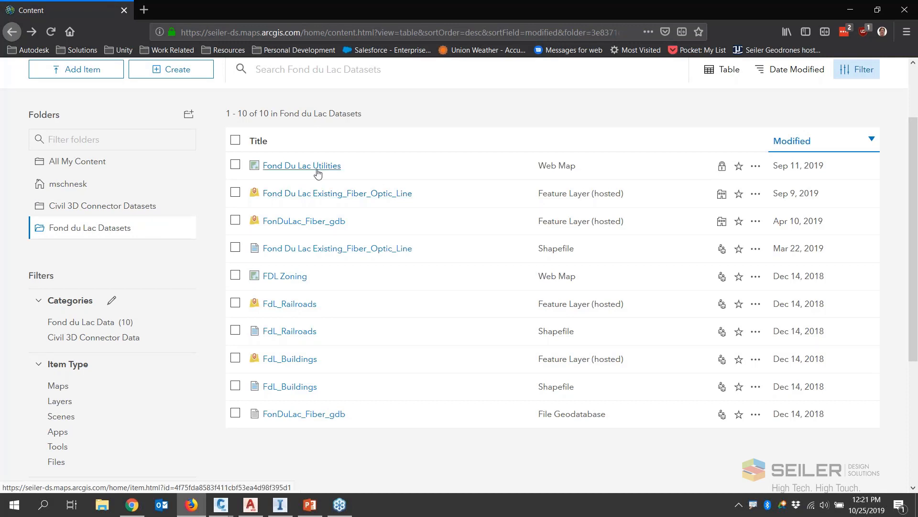
pyautogui.click(60, 162)
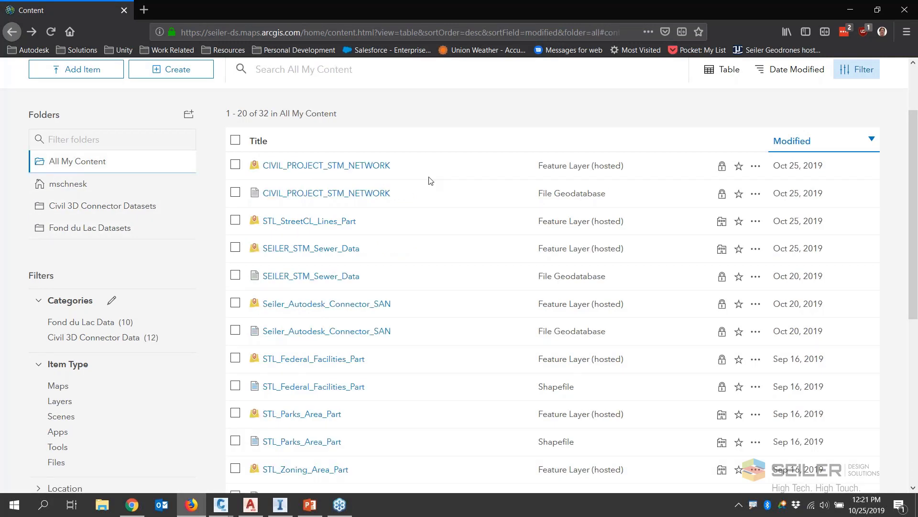
pyautogui.click(279, 504)
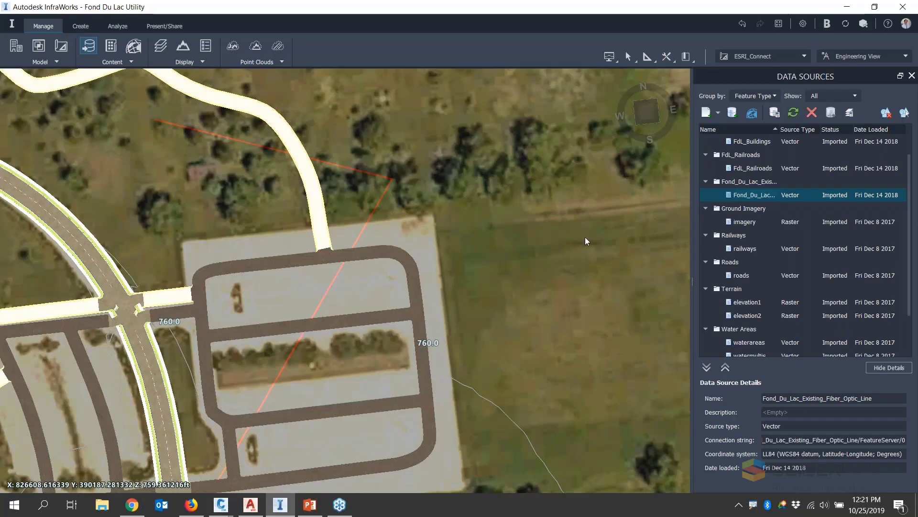
# - Try to save the Fond_Du_Lac_Existing_Fiber_Optic_Line data source group back to its ArcGIS feature service once more
pyautogui.rightClick(750, 184)
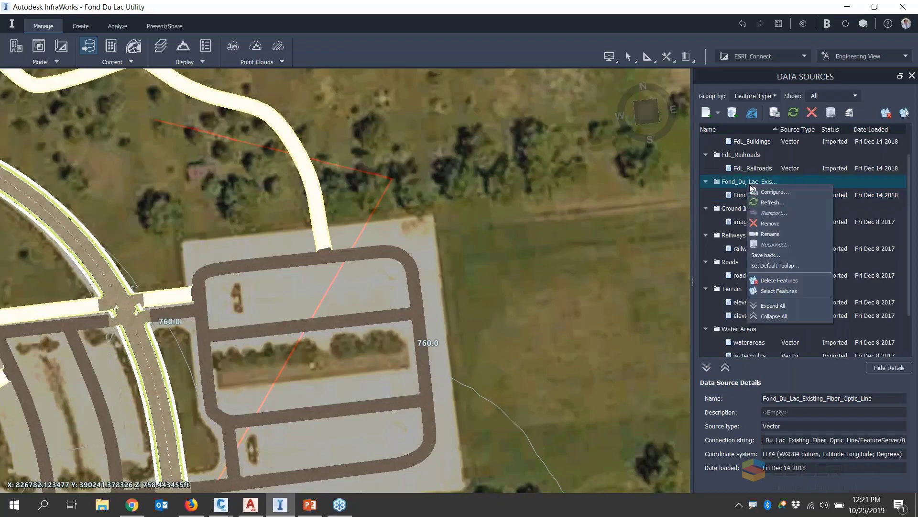
pyautogui.click(765, 255)
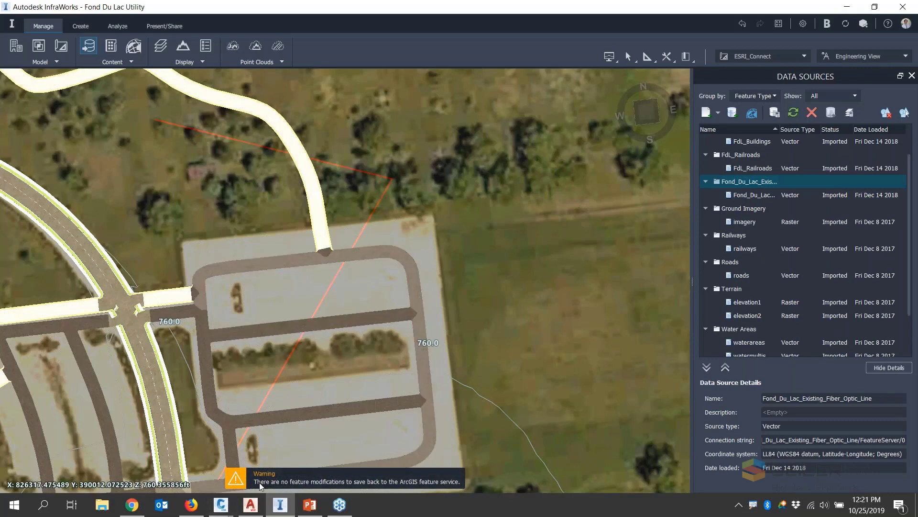
# - Switch to ArcGIS Online in the browser and reload the content list by way of the organization's home page
pyautogui.click(192, 504)
pyautogui.scroll(3, 113, 127)
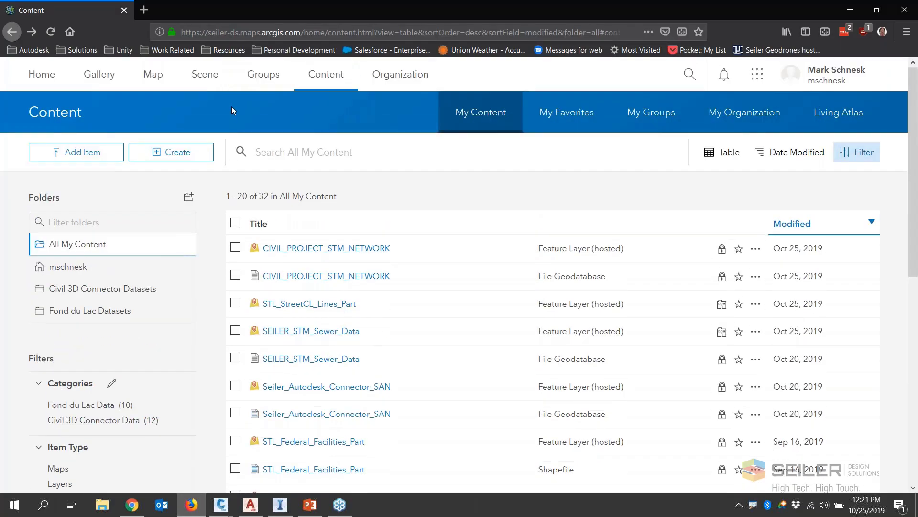
pyautogui.click(48, 77)
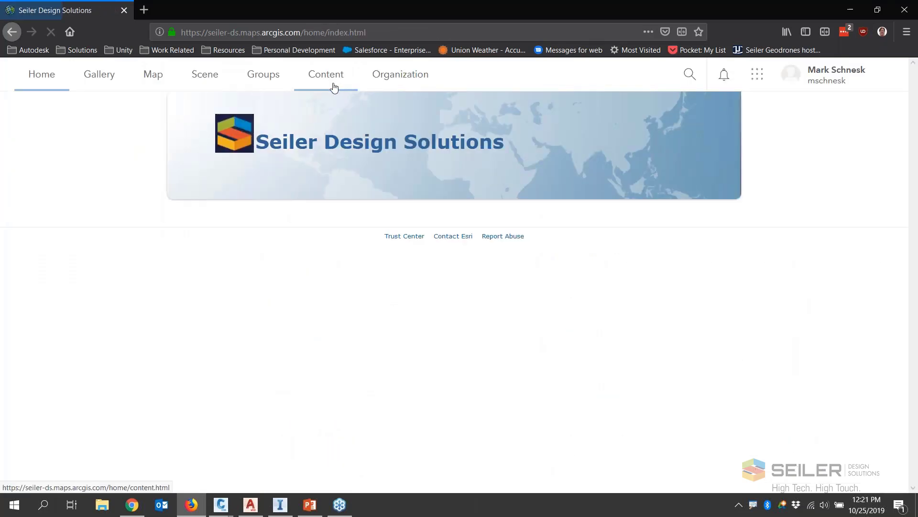
pyautogui.click(333, 85)
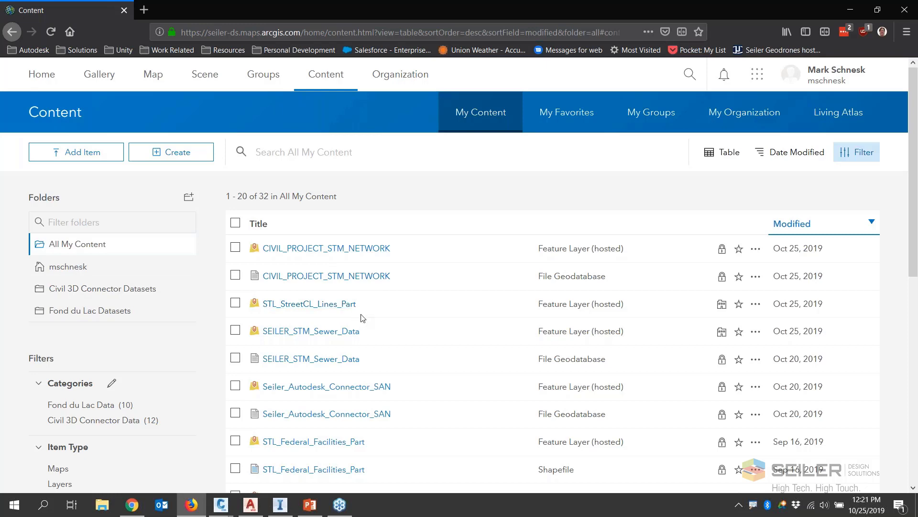
# - Filter the content by the Fond du Lac Data category and open the Fond Du Lac Existing_Fiber_Optic_Line feature layer in Map Viewer
pyautogui.scroll(-8, 362, 318)
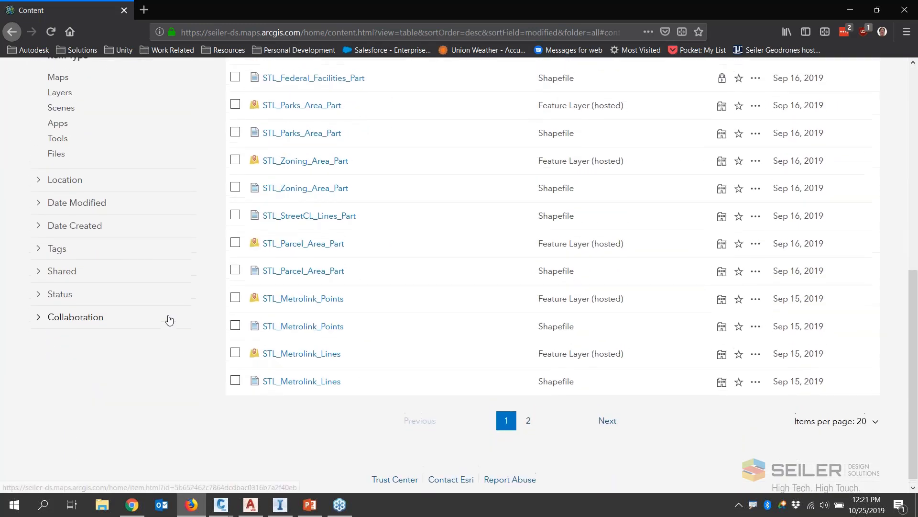
pyautogui.scroll(8, 140, 367)
pyautogui.click(98, 386)
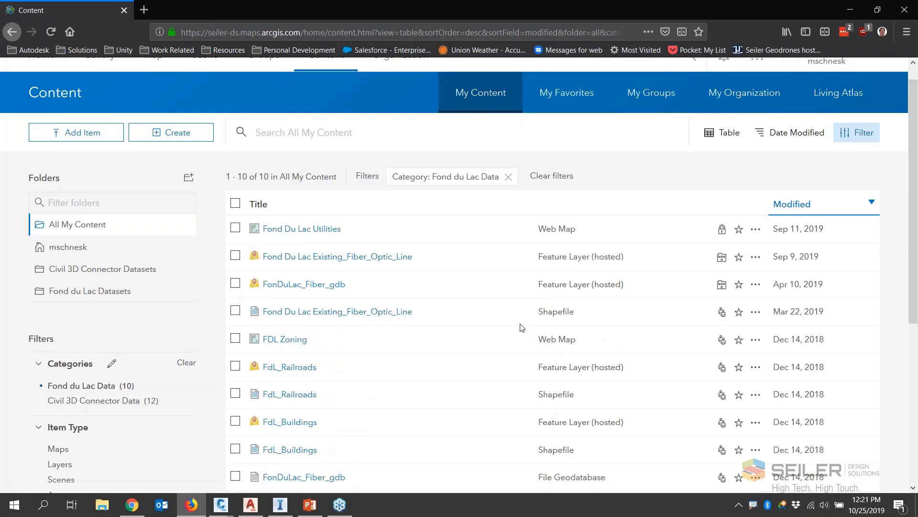
pyautogui.click(331, 256)
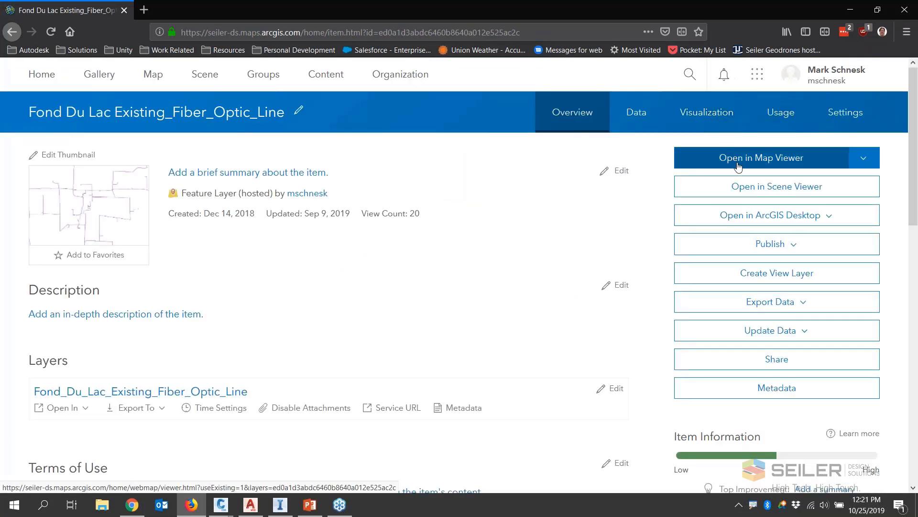
pyautogui.click(738, 158)
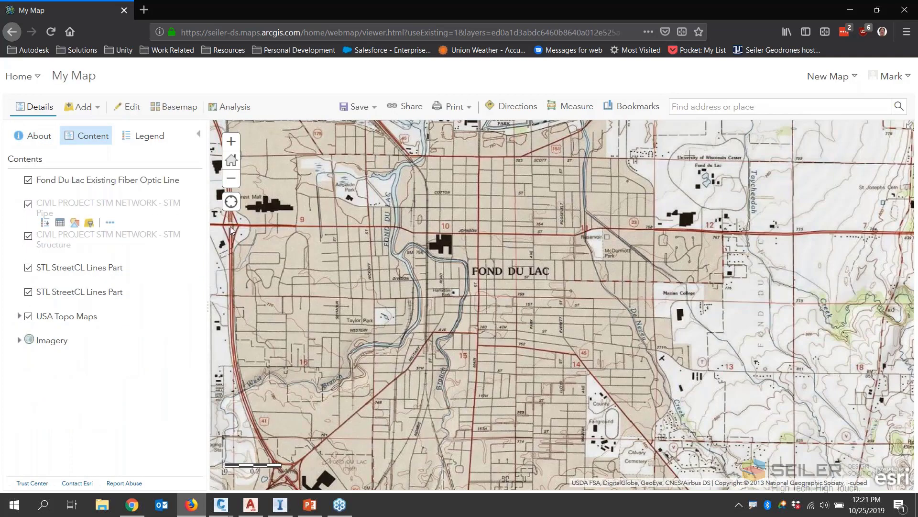
pyautogui.click(169, 110)
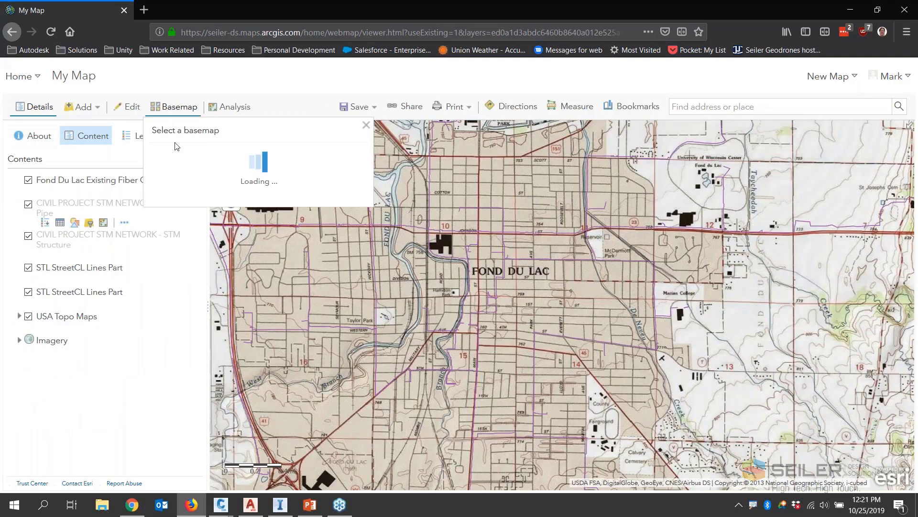
pyautogui.click(486, 212)
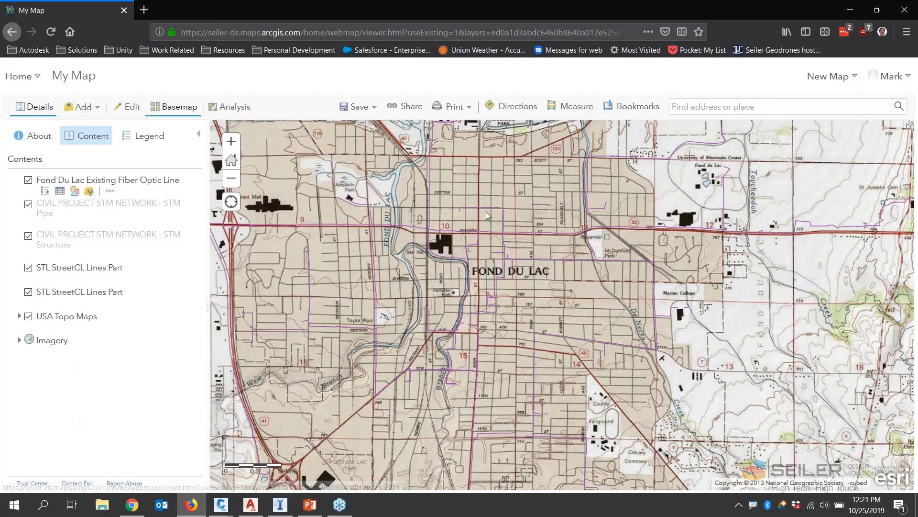
pyautogui.click(357, 107)
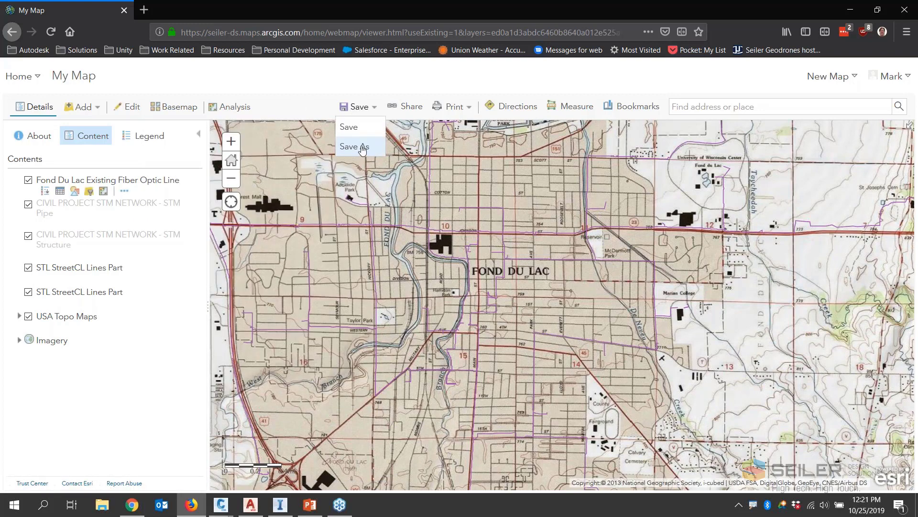
pyautogui.click(363, 148)
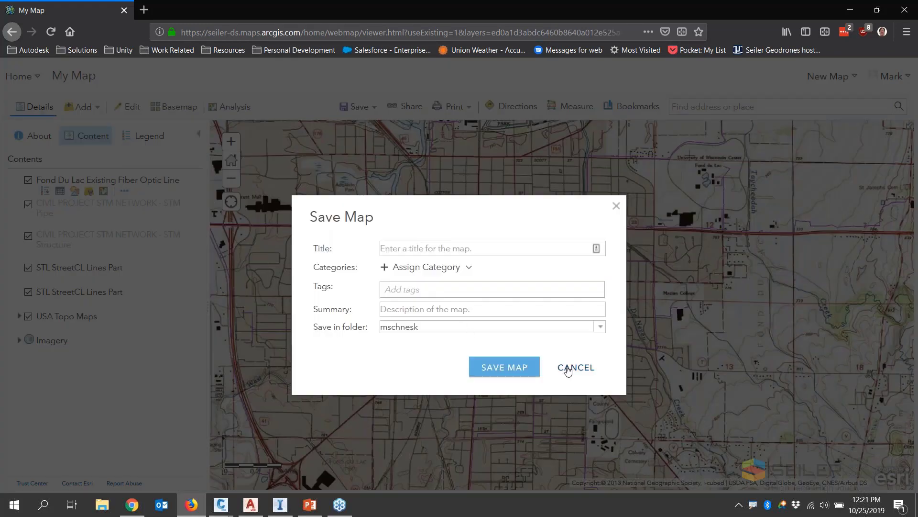
pyautogui.click(567, 368)
# - Locate the edited fiber optic line over the parking lot inside the loop road and examine its attributes
pyautogui.scroll(-1, 429, 234)
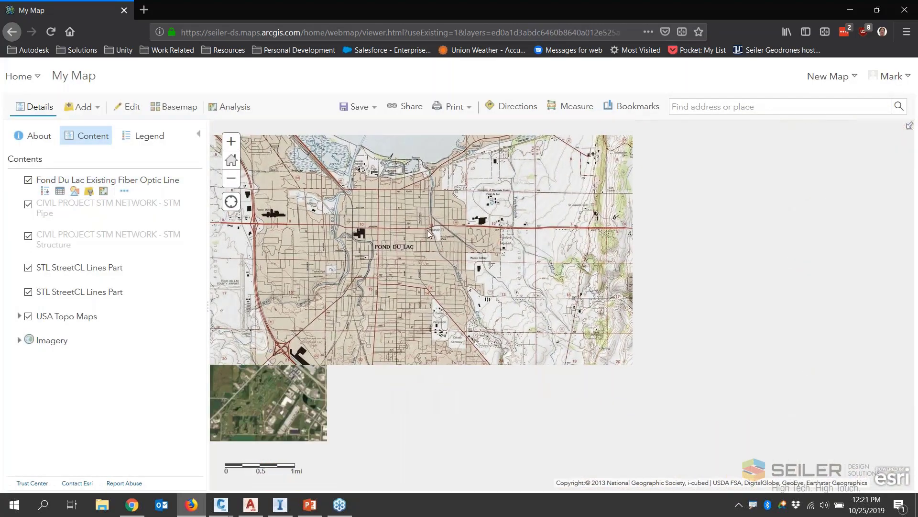
pyautogui.scroll(3, 429, 234)
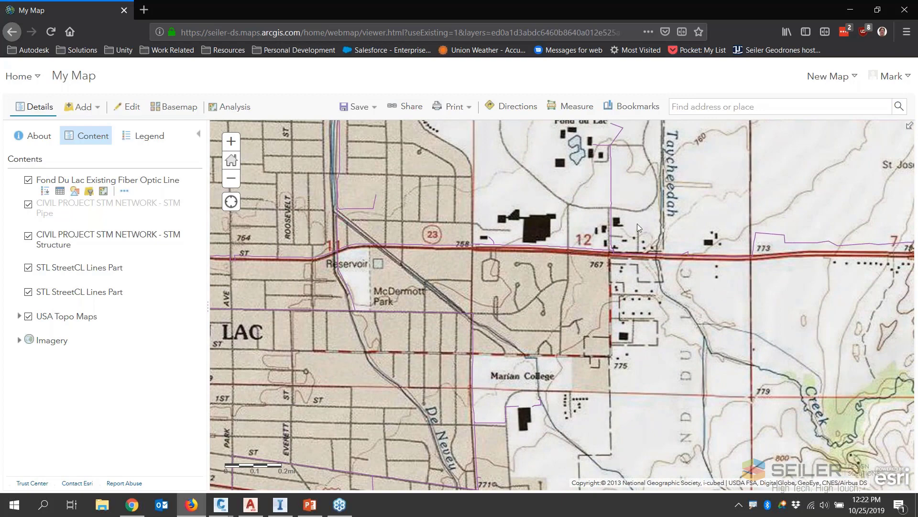
pyautogui.rightClick(622, 240)
pyautogui.click(629, 139)
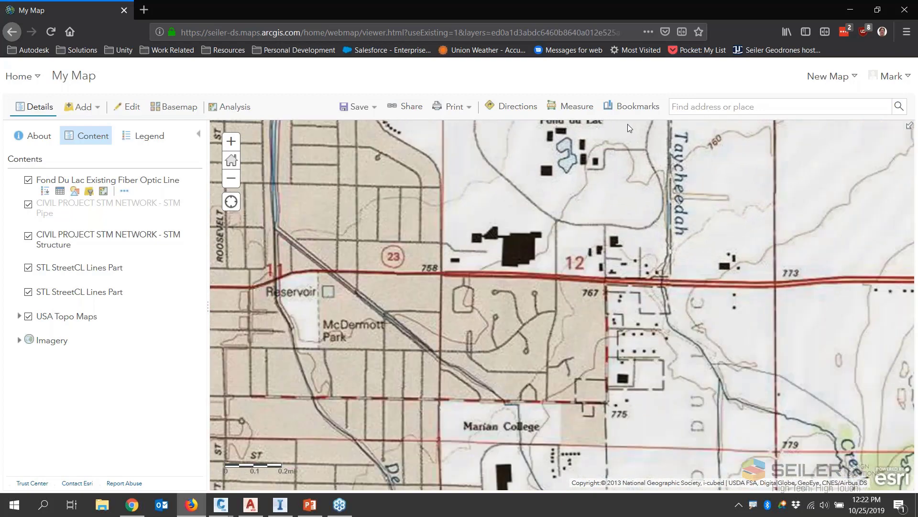
pyautogui.scroll(2, 627, 125)
pyautogui.scroll(-2, 574, 211)
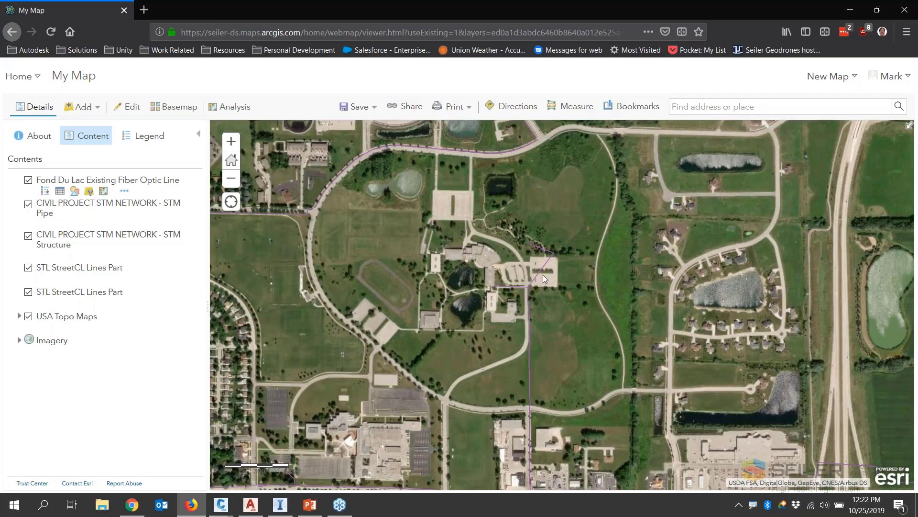
pyautogui.scroll(2, 556, 259)
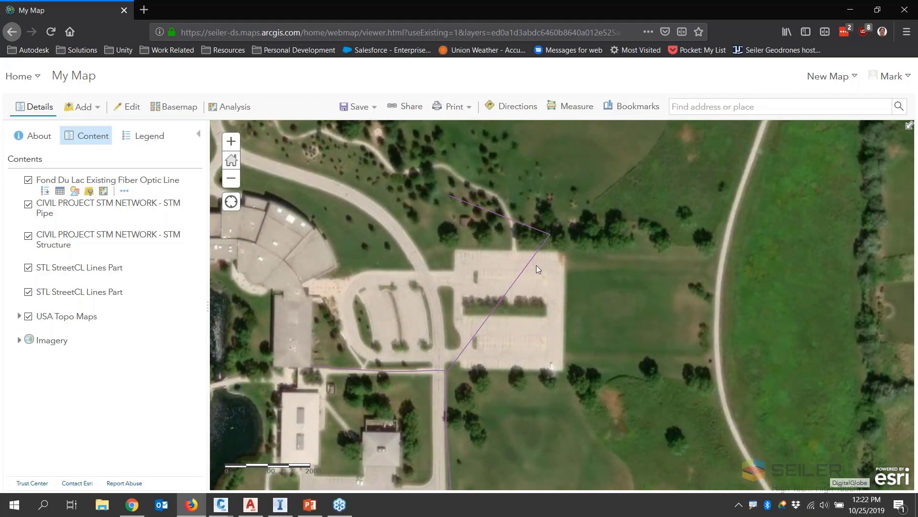
pyautogui.click(528, 264)
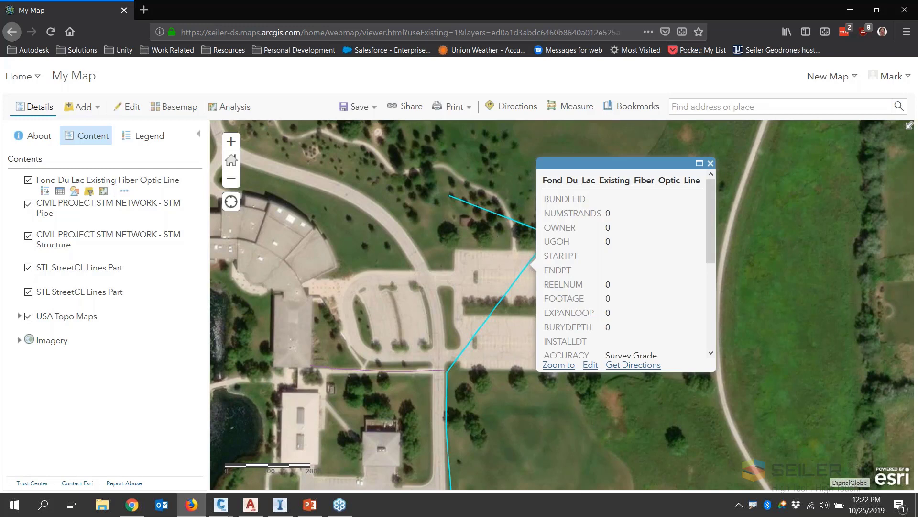
# - Return to InfraWorks, select the same fiber optic line and compare its shape and ArcGIS properties with the web map
pyautogui.click(280, 504)
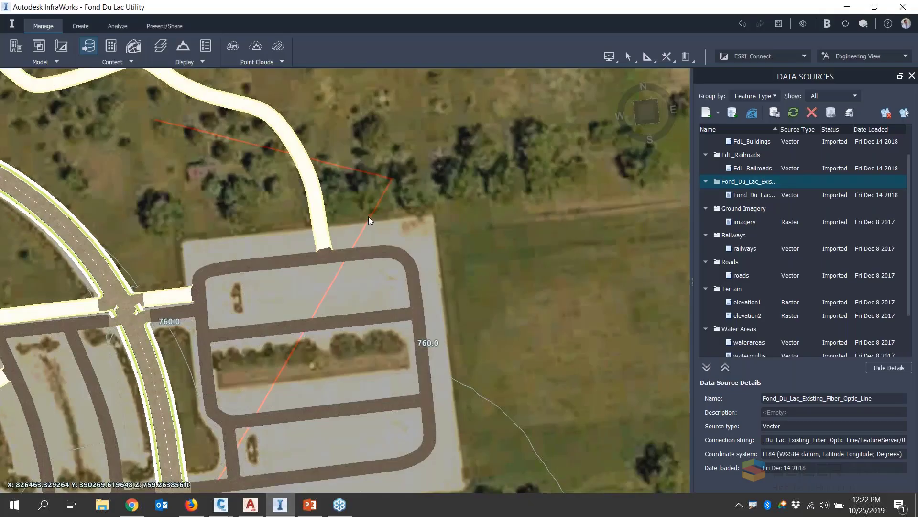
pyautogui.moveTo(369, 217); pyautogui.dragTo(385, 199, button='middle')
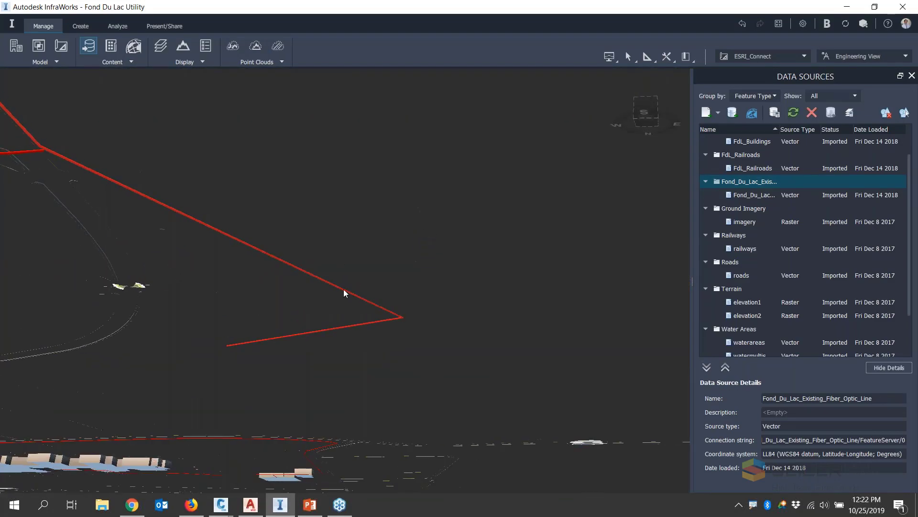
pyautogui.doubleClick(344, 290)
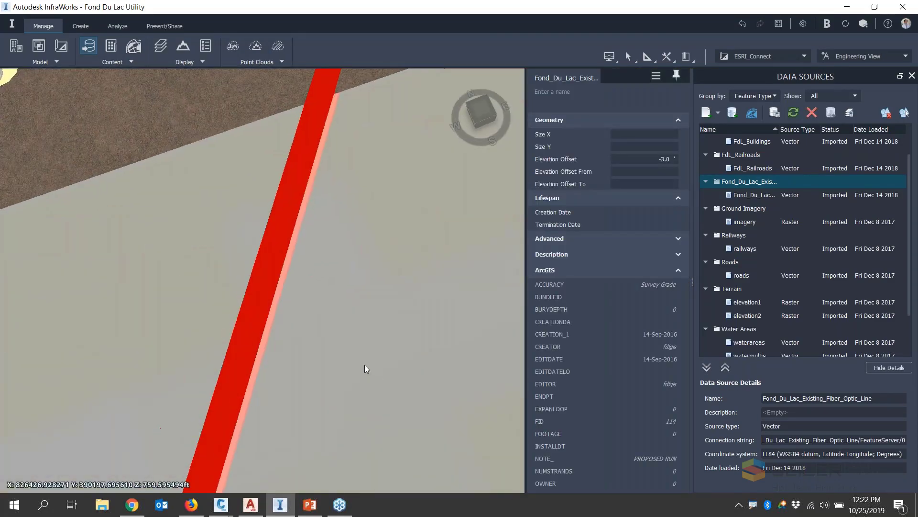
pyautogui.scroll(-10, 365, 368)
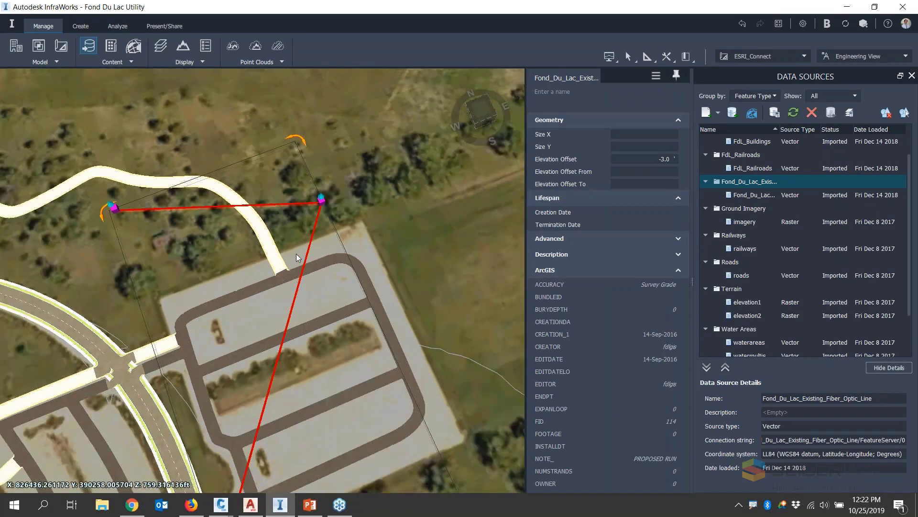
pyautogui.scroll(-4, 297, 254)
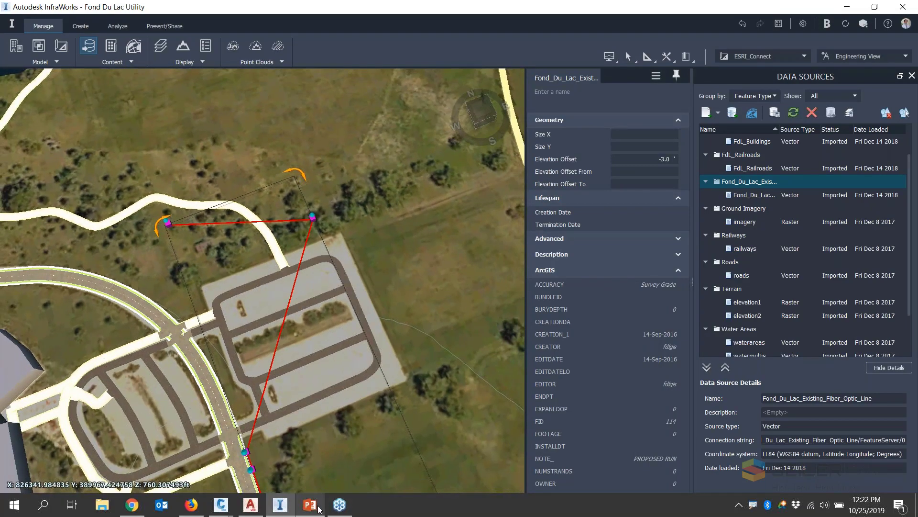
# - Look at the web map once more, switch to PowerPoint and present the closing contact slide as a slide show
pyautogui.click(191, 504)
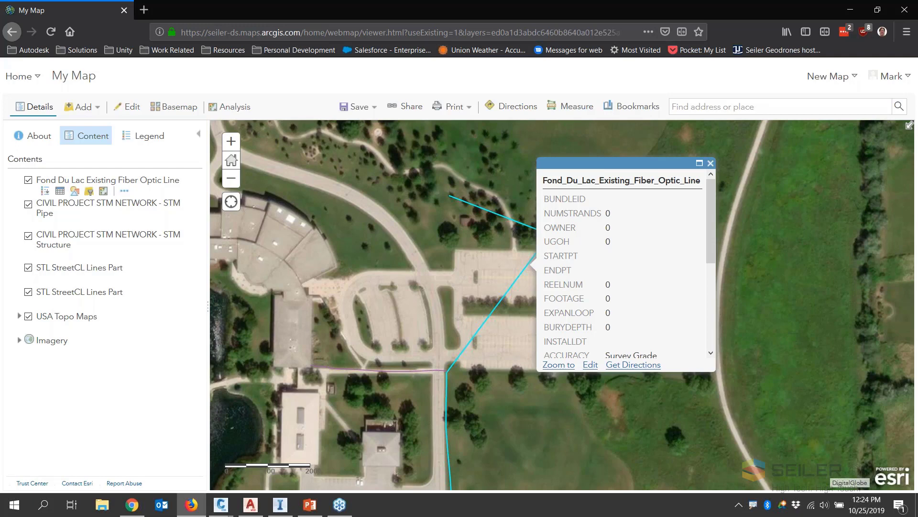
pyautogui.click(310, 504)
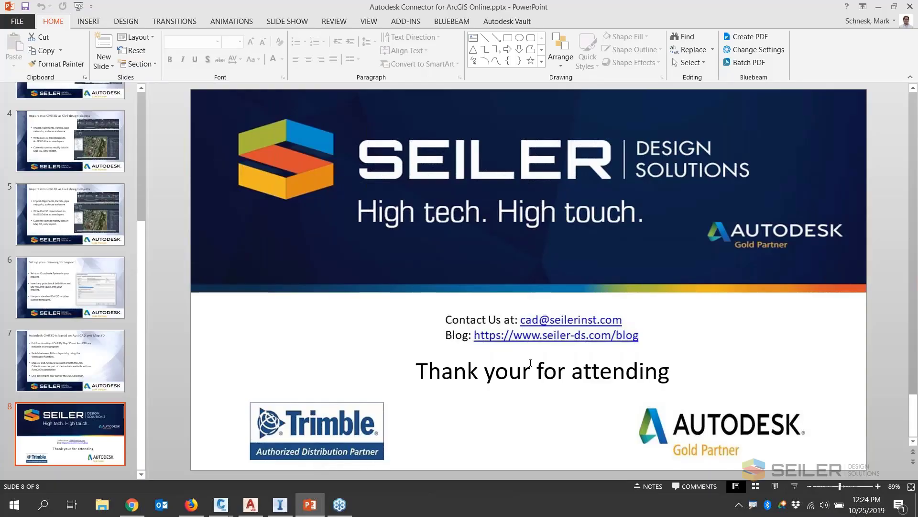
pyautogui.click(795, 487)
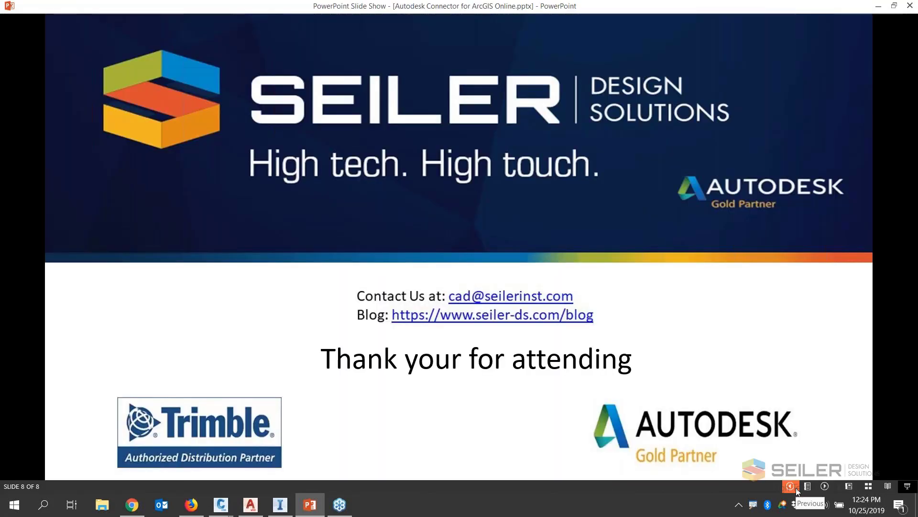